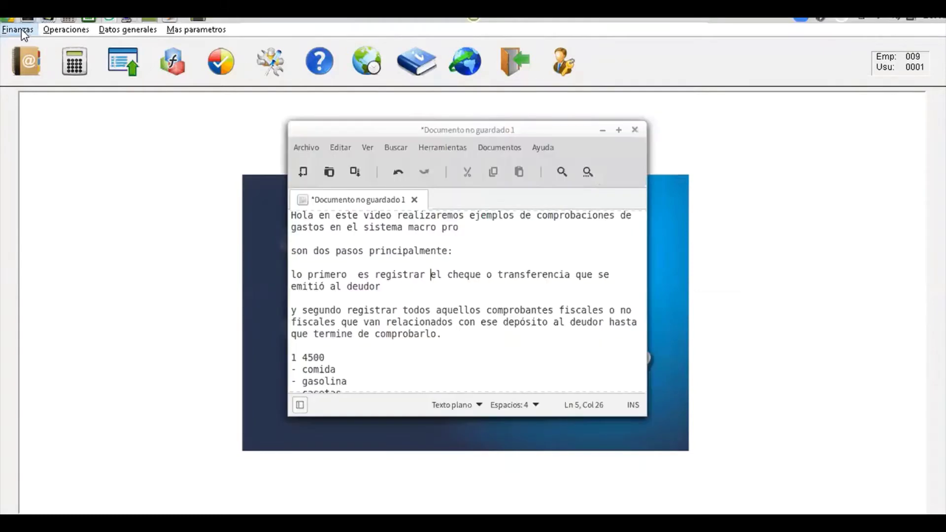
- Open Emision cheques in the Bancos module and choose not to print the voucher
click(23, 31)
mouse_move(28, 79)
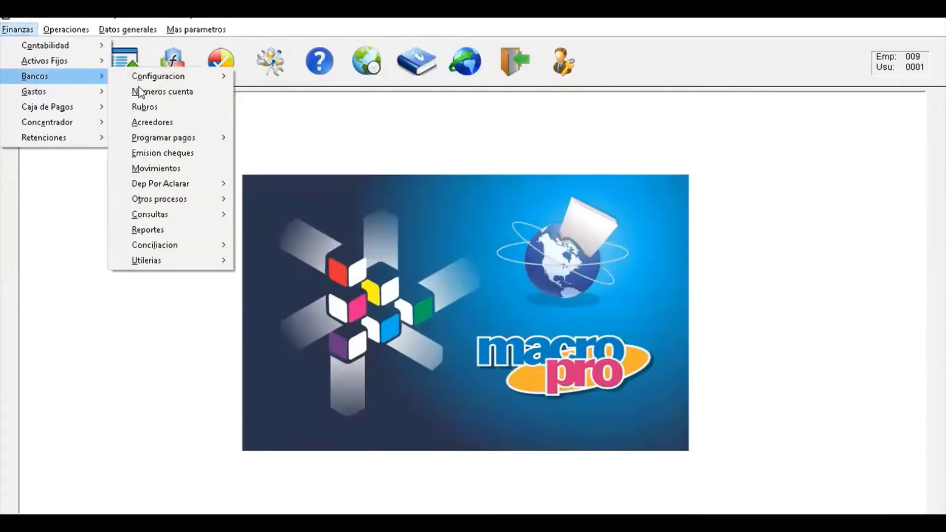
click(162, 152)
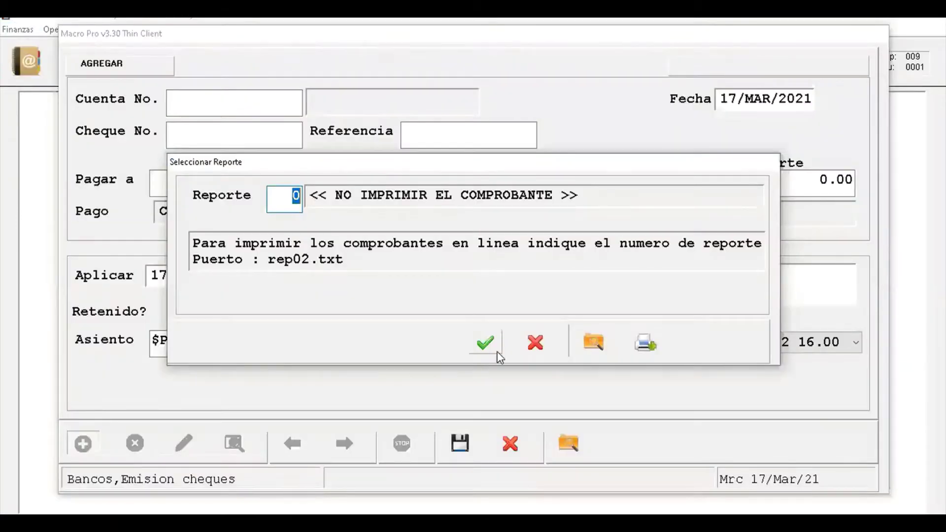
click(485, 343)
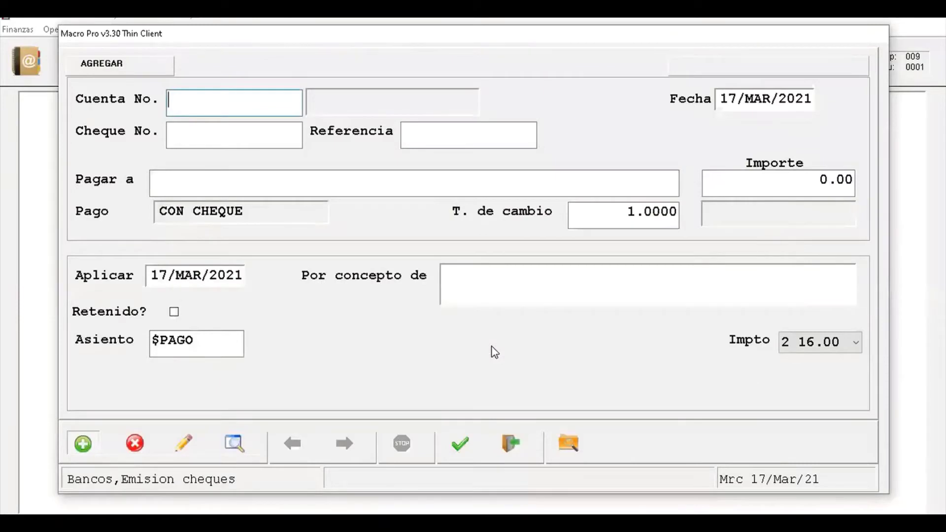
- Select the BANCOMER bank account for the new cheque and set the payment type to CON CHEQUE
key(F2)
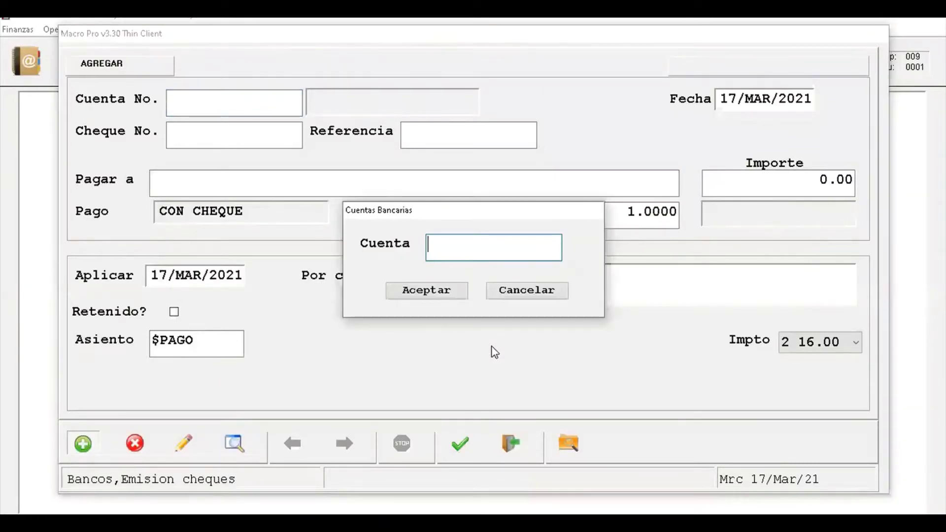
key(Return)
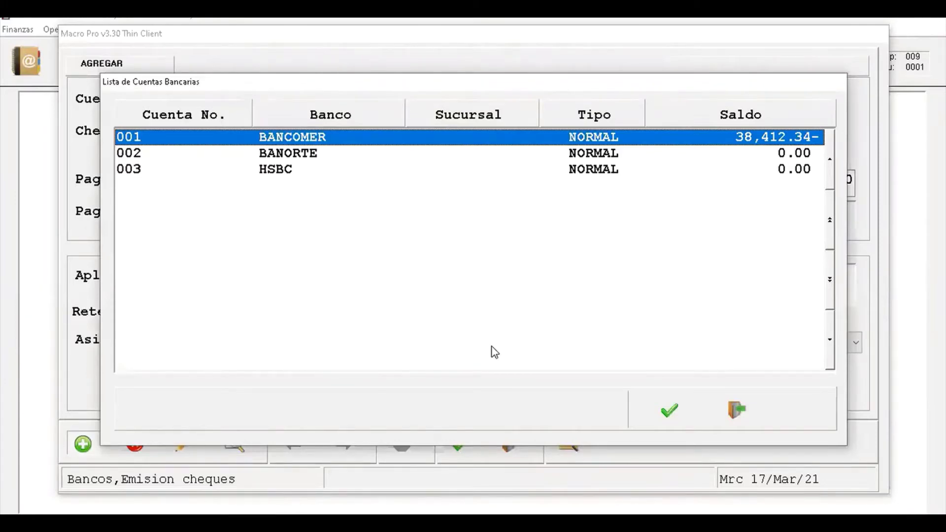
key(Return)
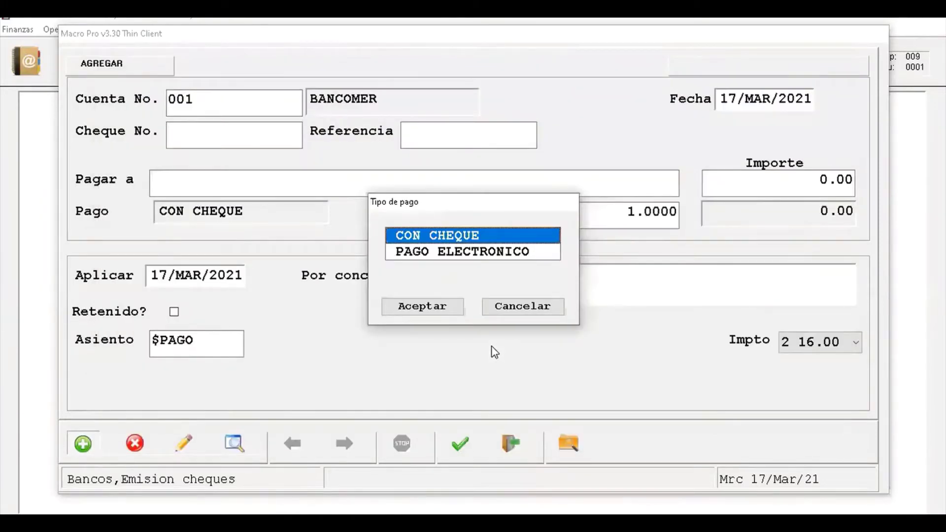
key(Down)
key(Up)
key(Down)
key(Up)
key(Return)
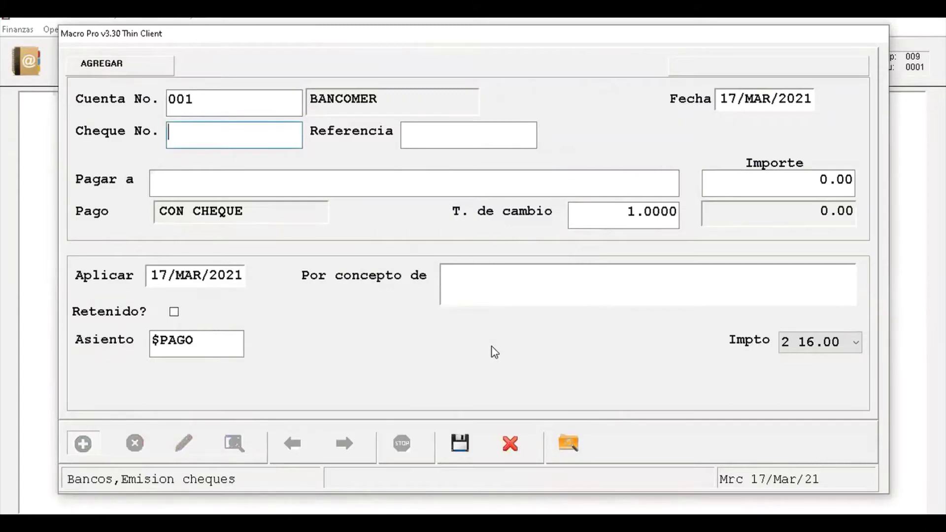
- Enter cheque number CH-11, reference E-11 and the date 15/ENE/2021
text(CH-11)
key(Tab)
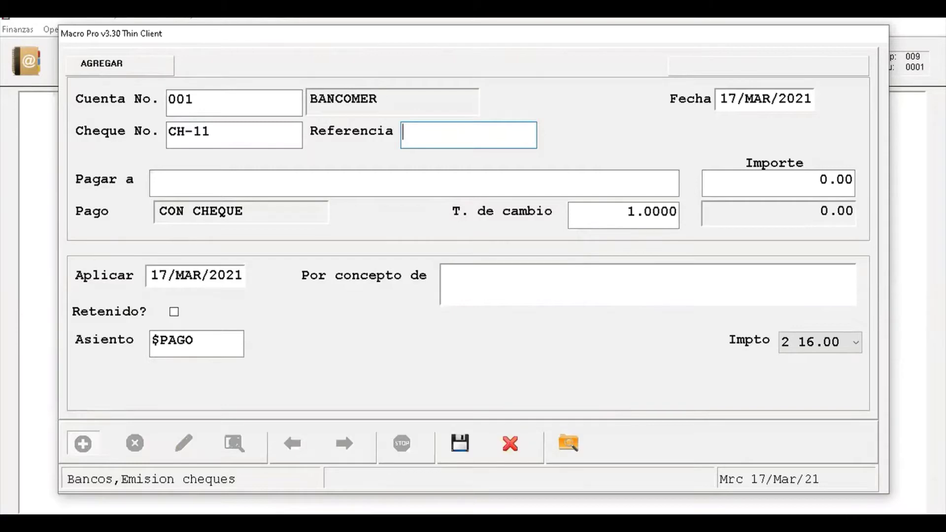
text(E-11)
key(Tab)
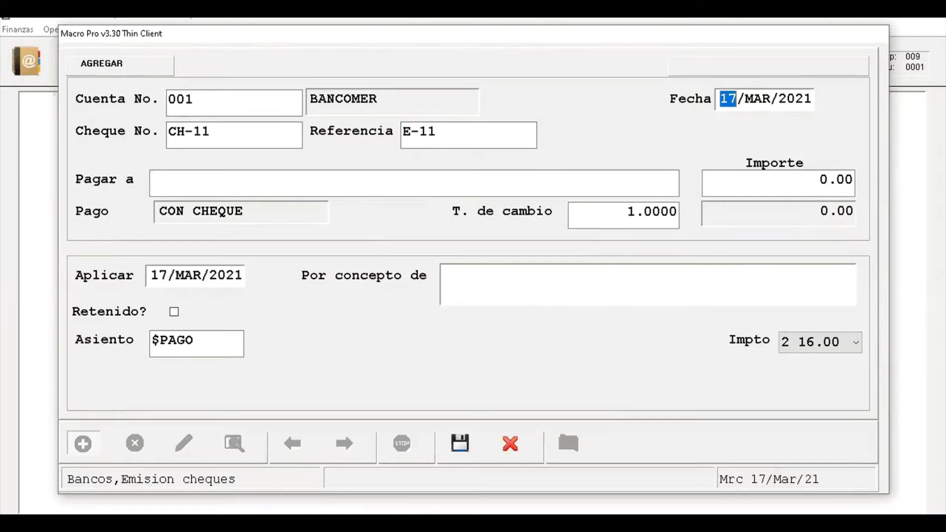
text(1501)
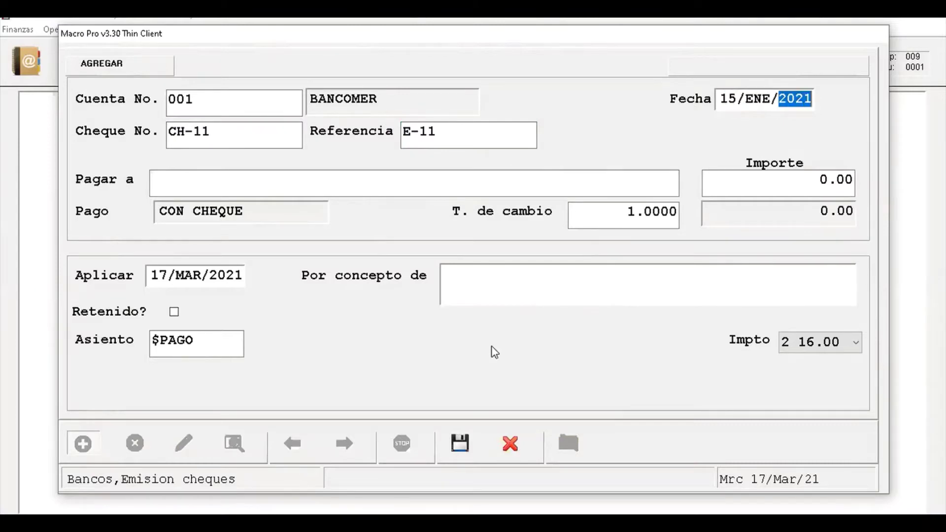
key(Return)
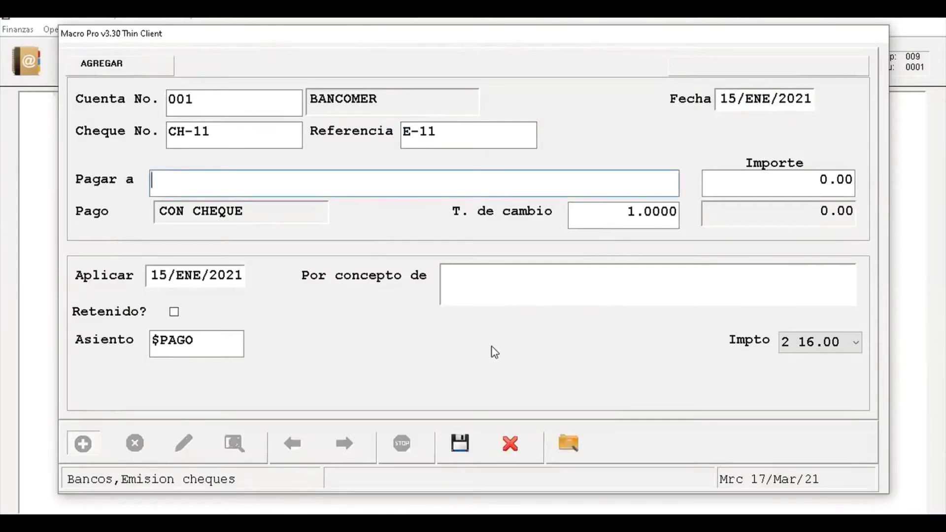
- Make the cheque payable to a DEUDOR, choosing FONDO FIJO DE CAJA from the debtors list
key(Return)
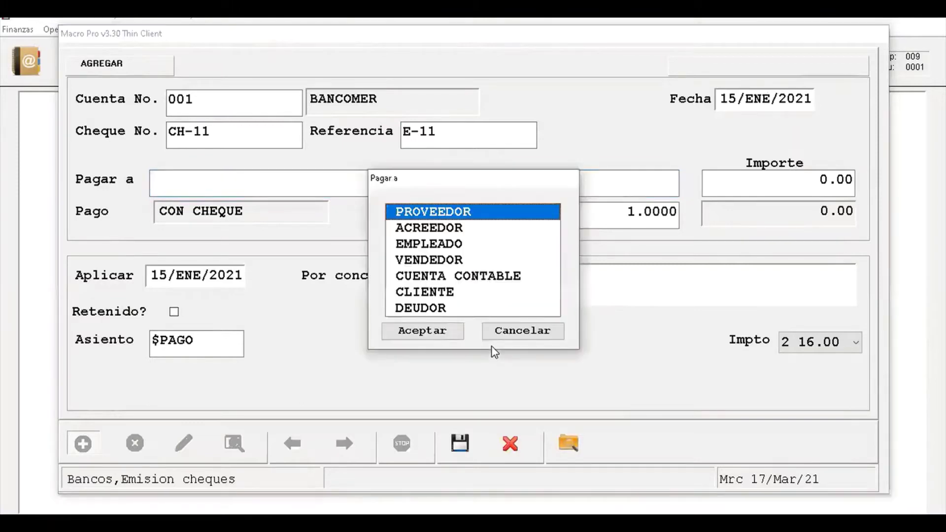
key(Down)
key(Down)
key(Down)
key(Down)
key(Down)
key(Down)
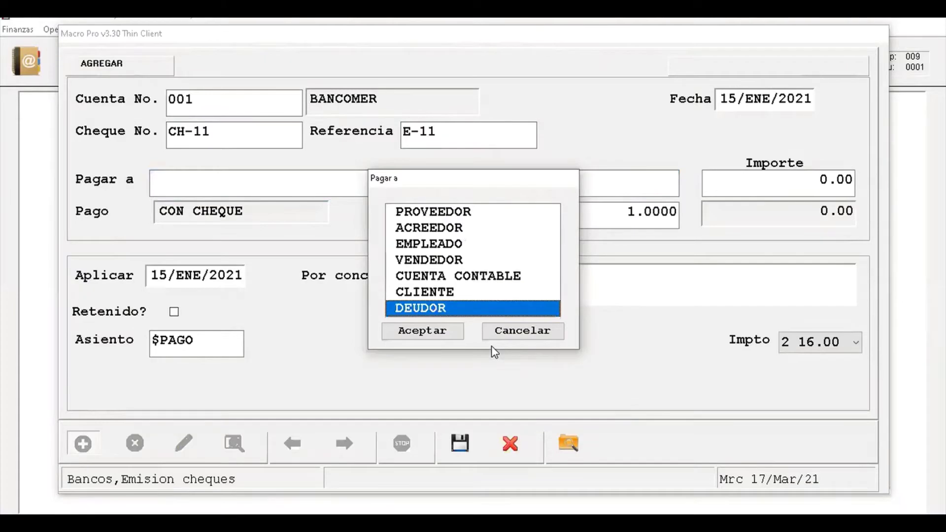
key(Return)
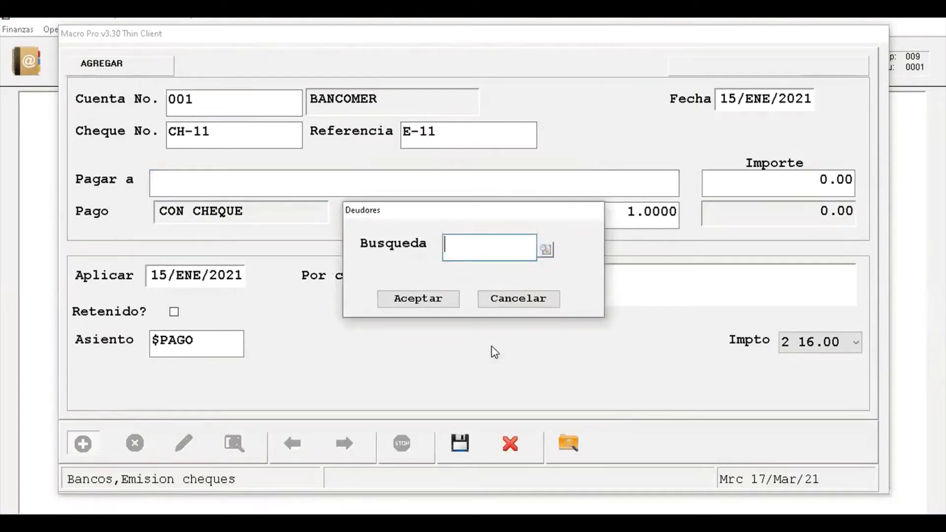
key(Return)
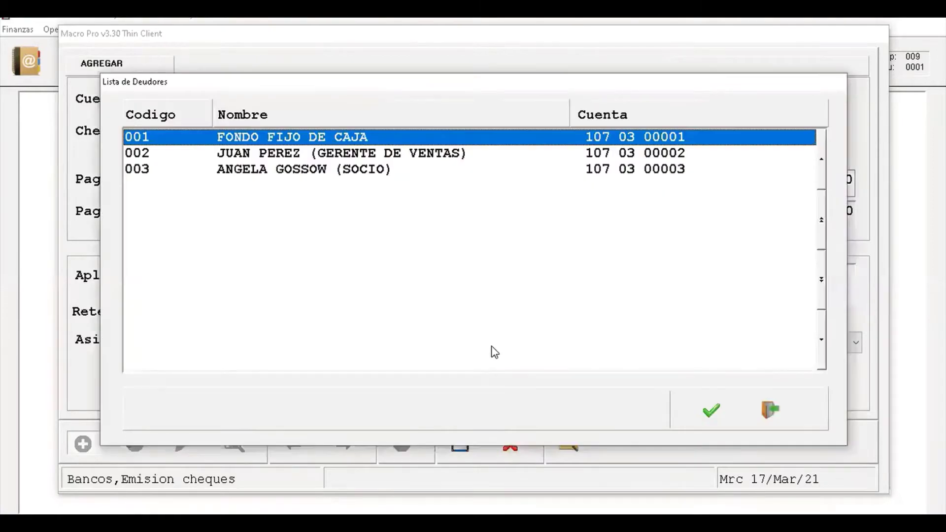
key(Down)
key(Up)
key(Return)
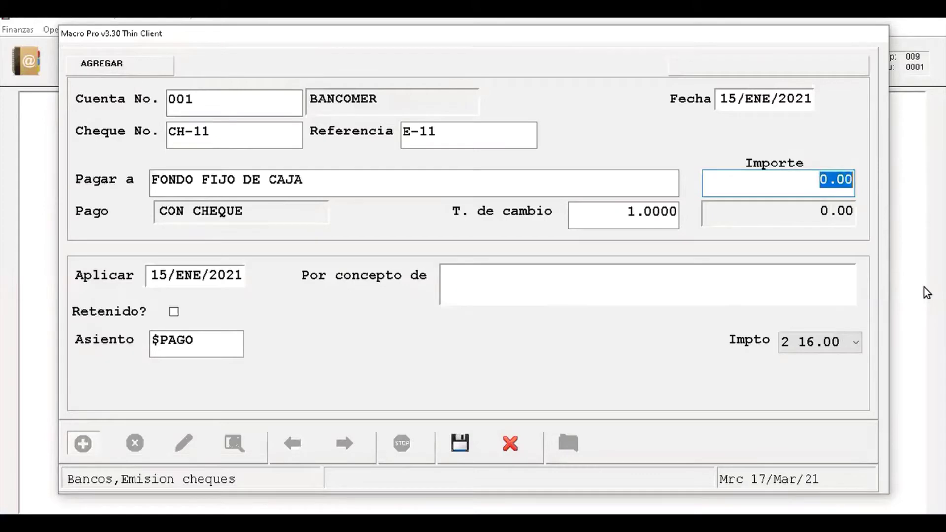
- Set the cheque amount to 4,500.00 and accept the application date and unchecked Retenido option
text(4500)
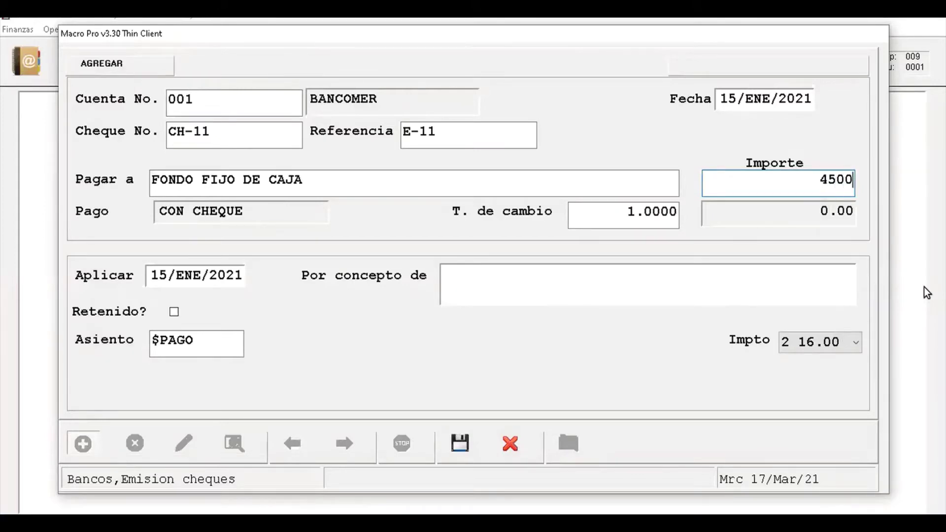
key(Return)
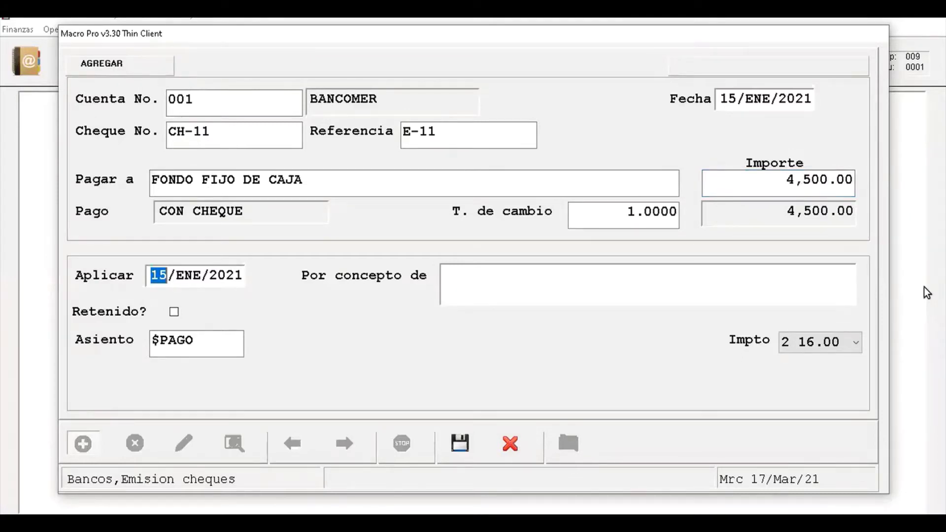
key(Return)
key(Return)
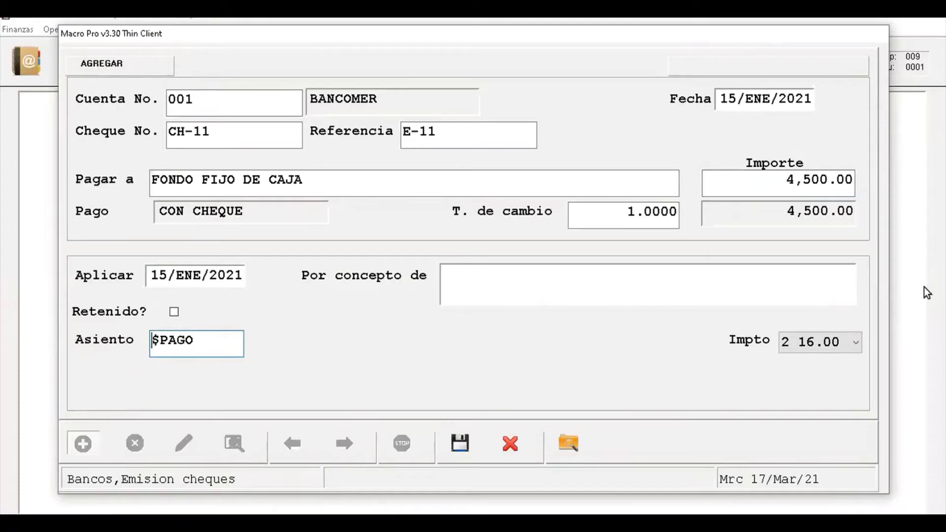
- Assign the recurring entry $CHE_DEU (REEMBOLSO DE GASTOS), save the cheque and accept its accounting entry
key(F2)
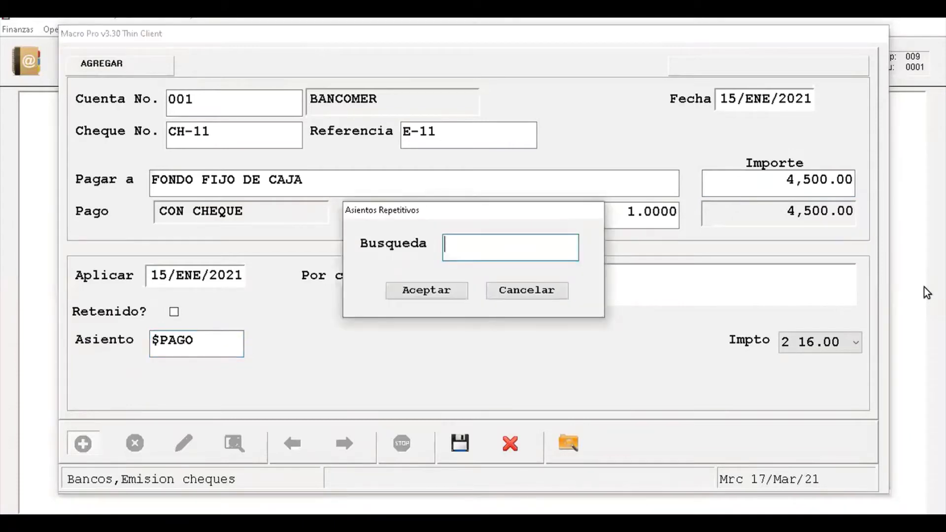
key(Return)
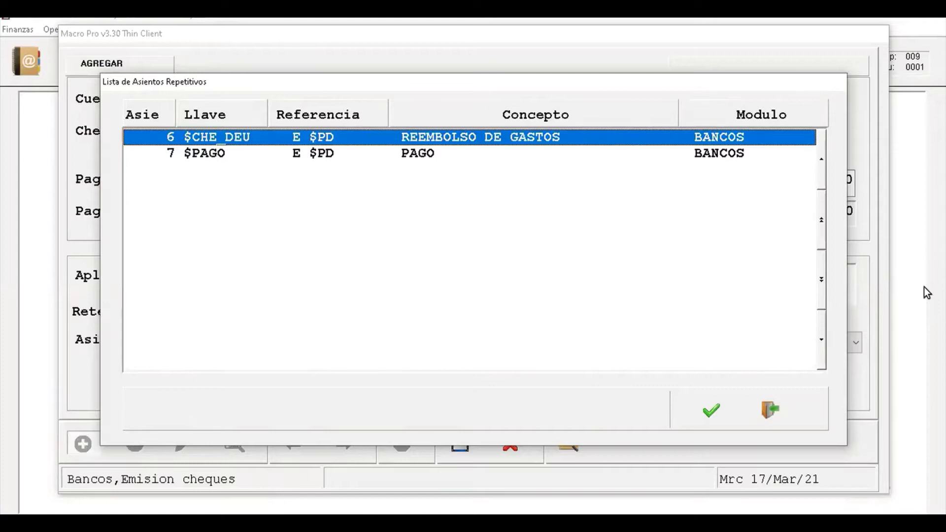
key(Return)
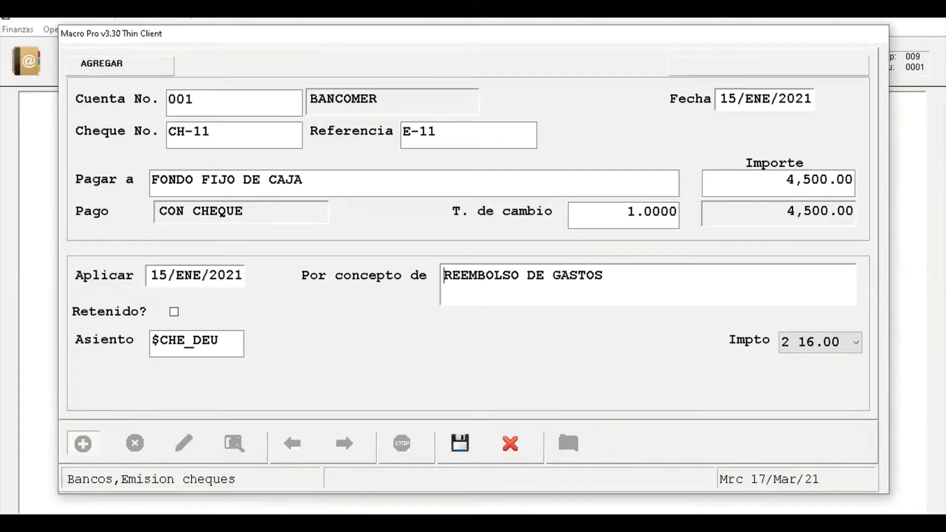
click(461, 444)
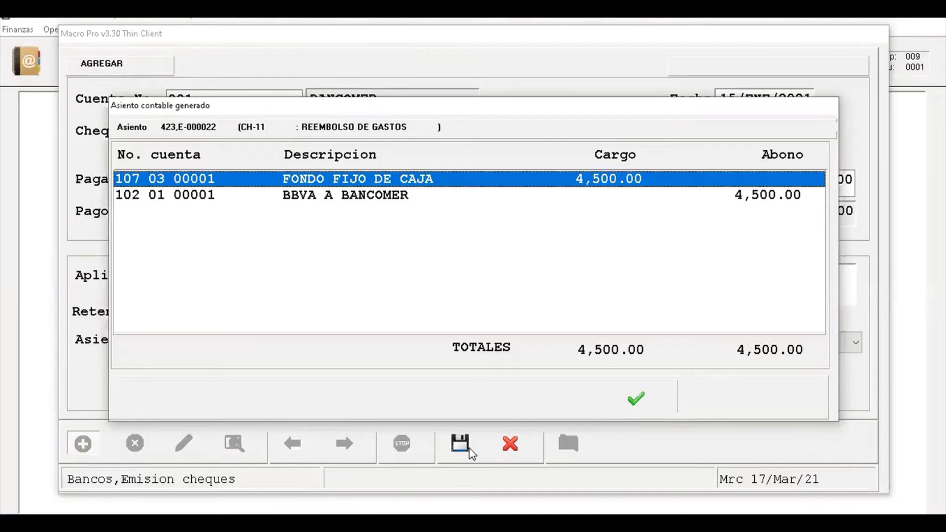
click(636, 400)
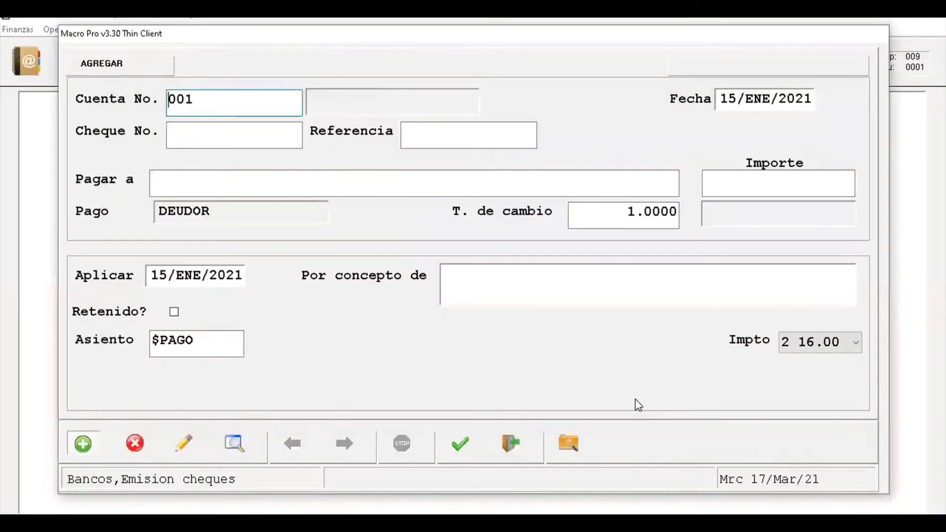
- Start another CON CHEQUE payment from the BANCOMER account with cheque number CH-12 and reference E-12
key(Return)
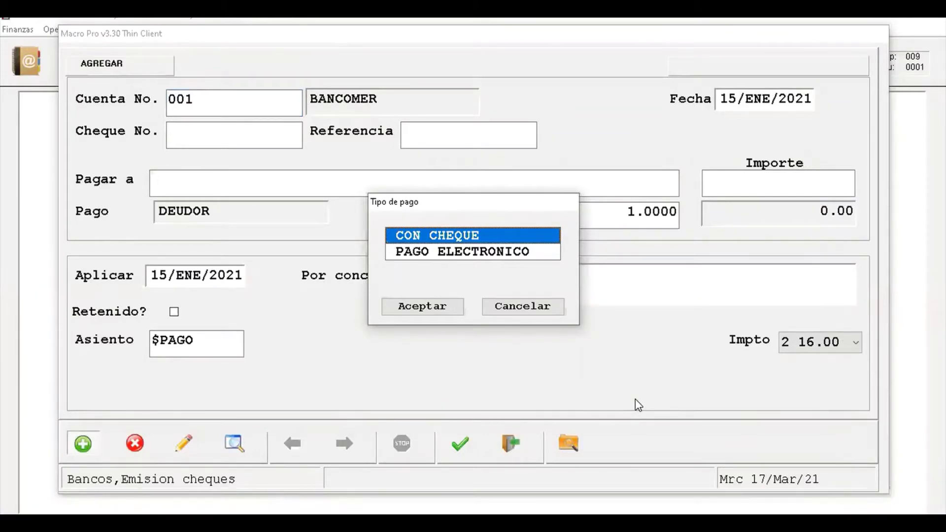
key(Return)
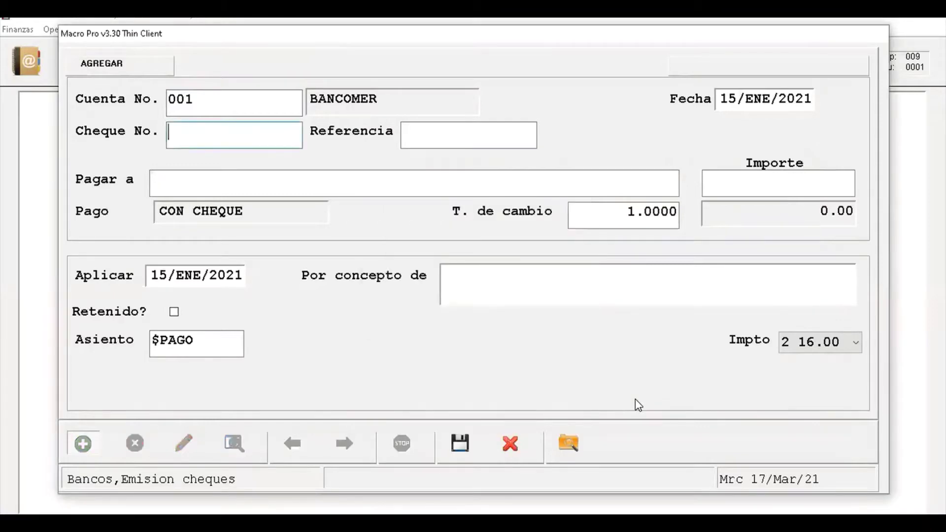
text(E-)
key(BackSpace)
key(BackSpace)
text(CH-12)
key(Return)
text(E-12)
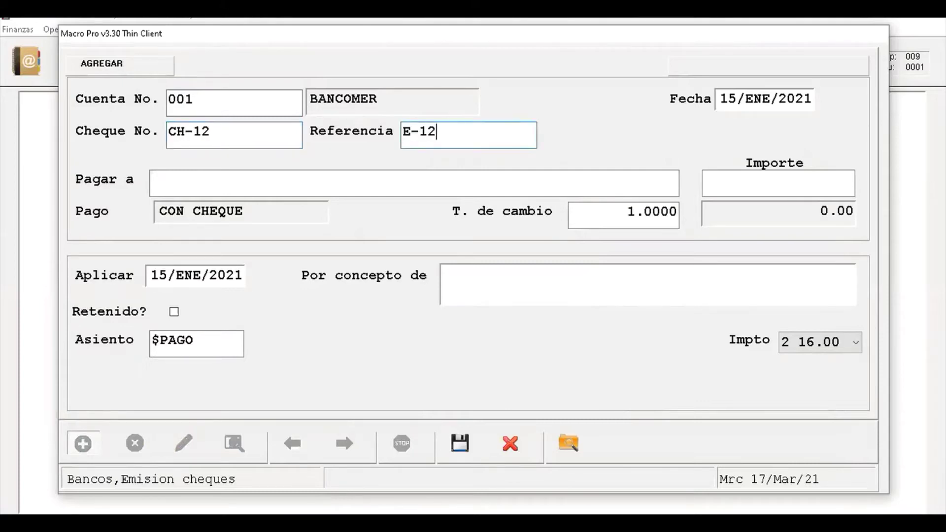
key(Return)
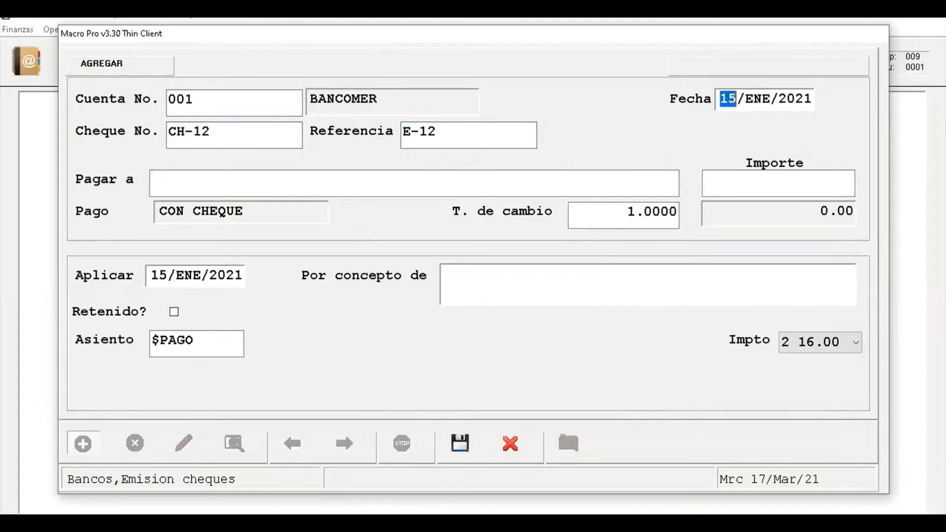
- Set the date of the second cheque to 17/ENE/2021
text(17)
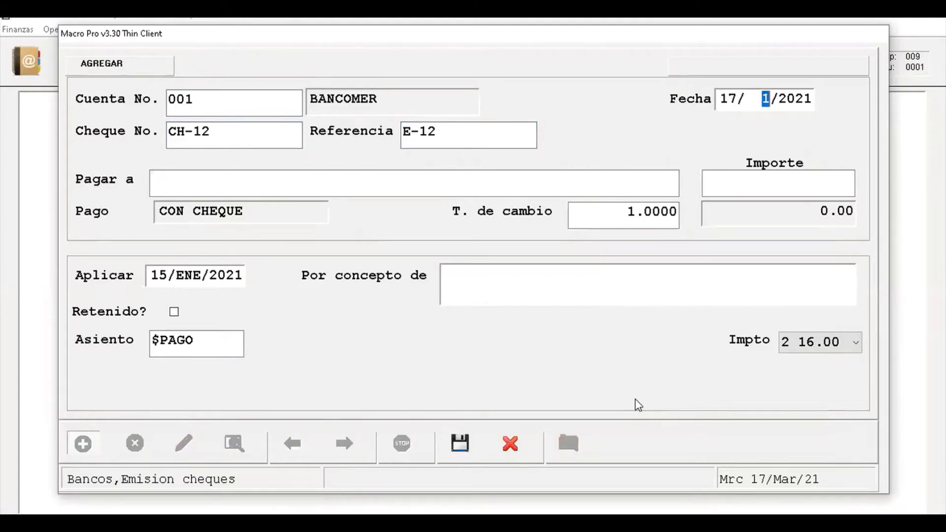
key(Return)
key(Return)
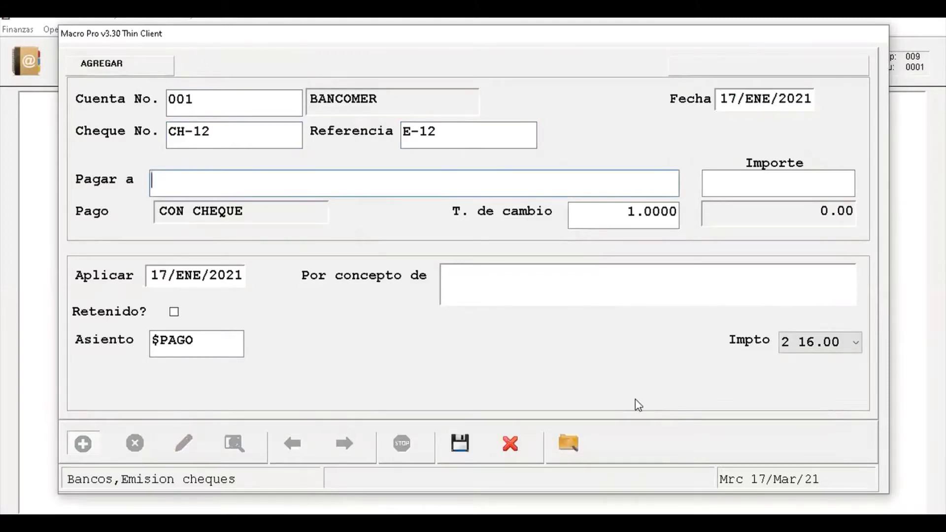
- Make the second cheque payable to the DEUDOR FONDO FIJO DE CAJA for an amount of 2,500.00
key(Return)
key(Down)
key(Down)
key(Down)
key(Down)
key(Down)
key(Down)
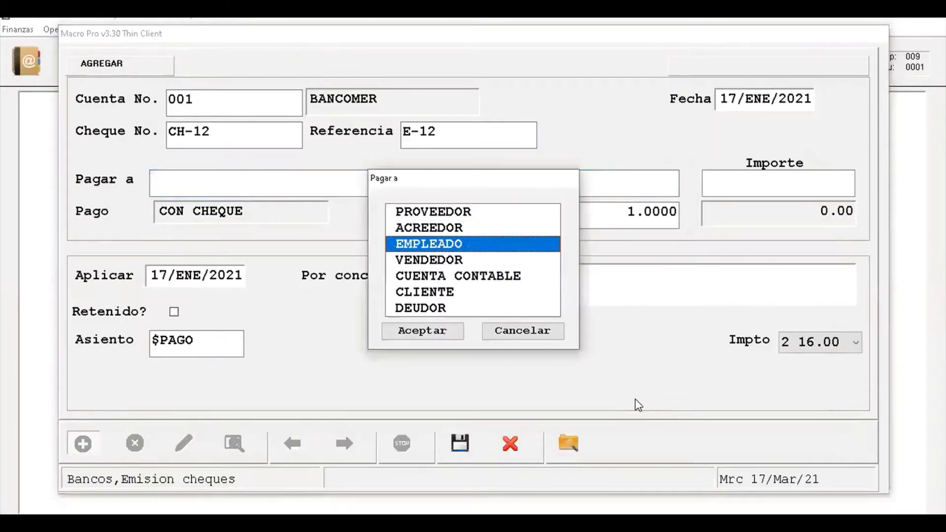
key(Return)
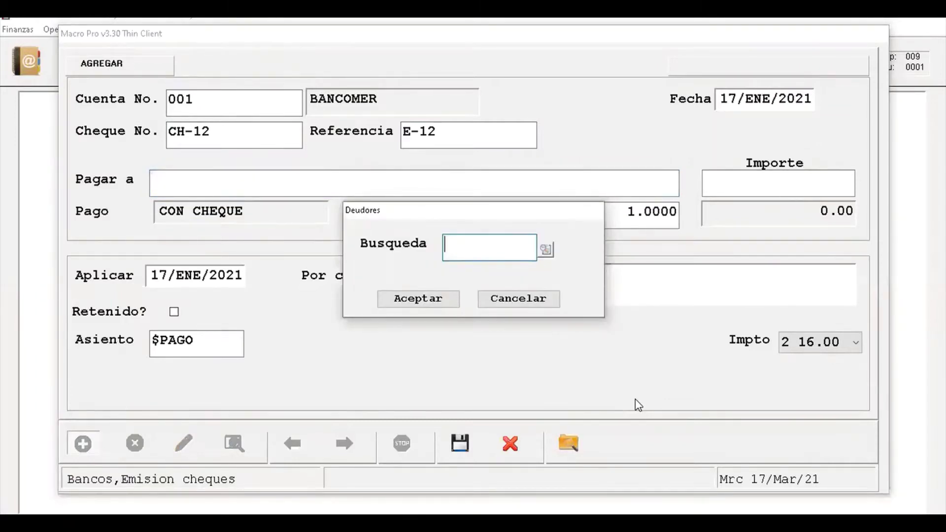
key(Return)
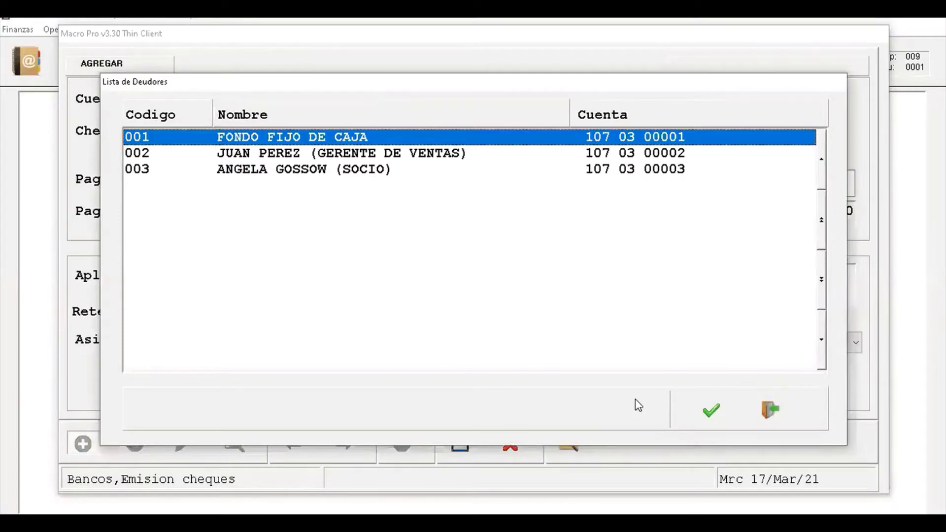
key(Return)
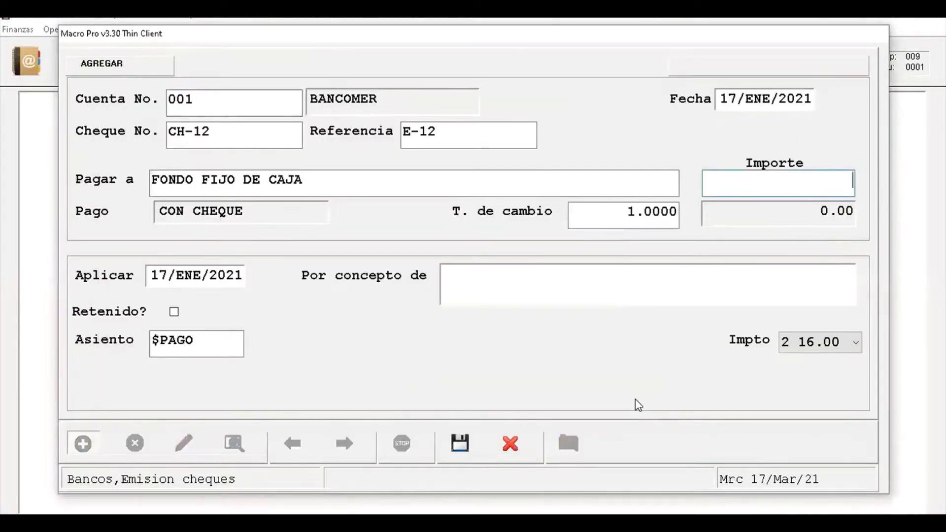
text(2500)
key(Return)
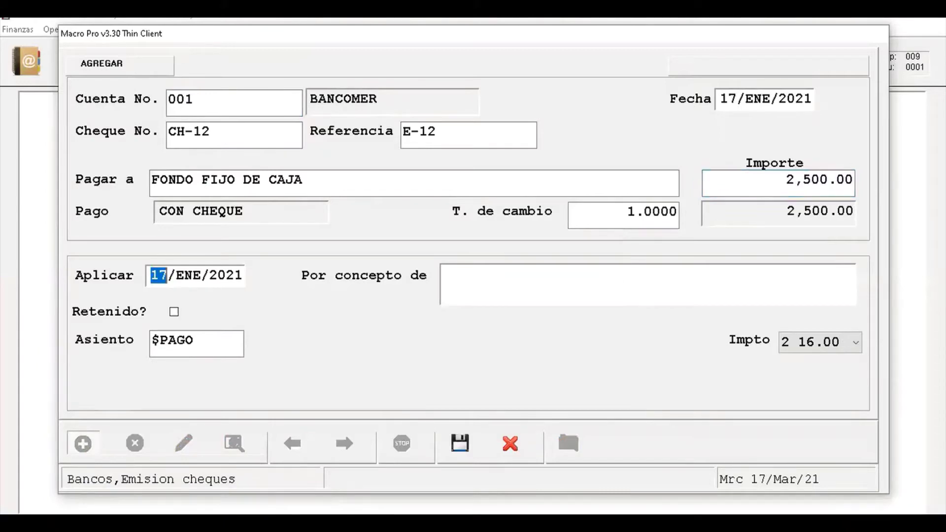
- Assign the recurring entry $CHE_DEU (REEMBOLSO DE GASTOS) to cheque CH-12, save it and accept its accounting entry
key(Return)
key(Return)
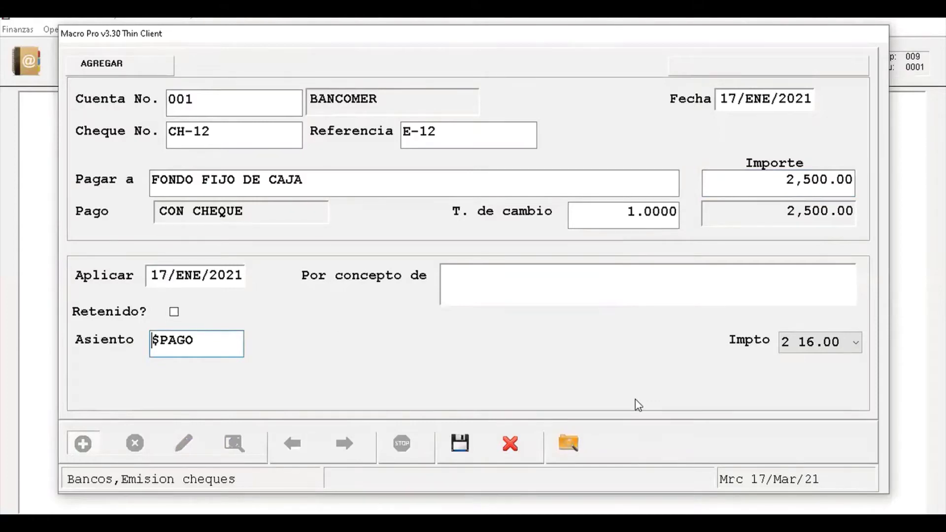
key(Return)
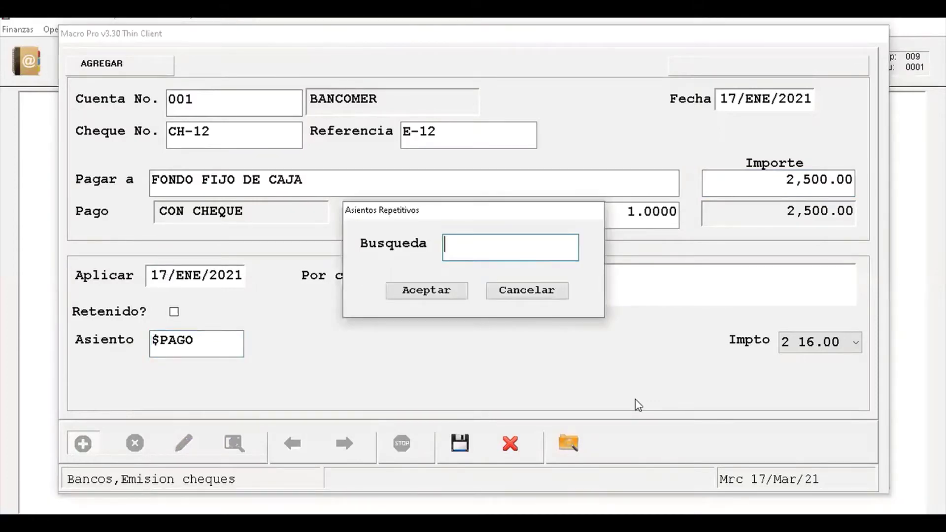
key(Return)
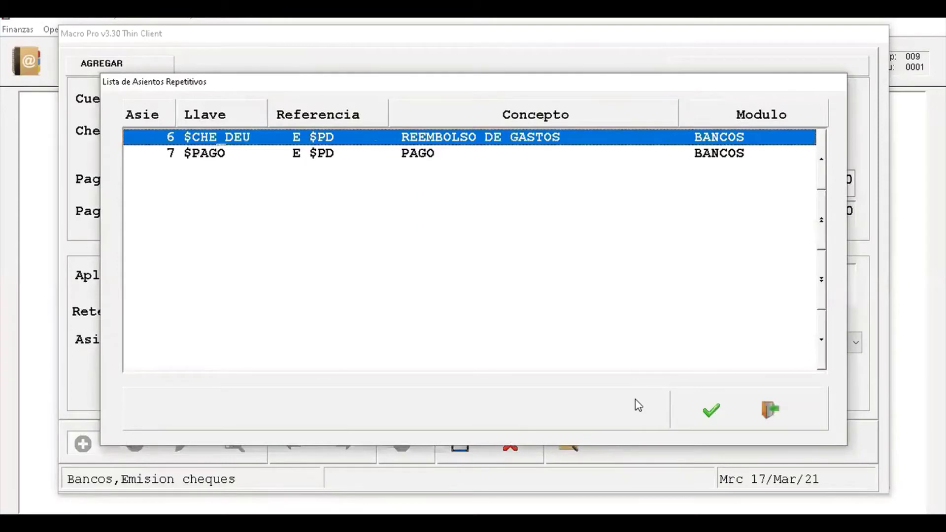
key(Return)
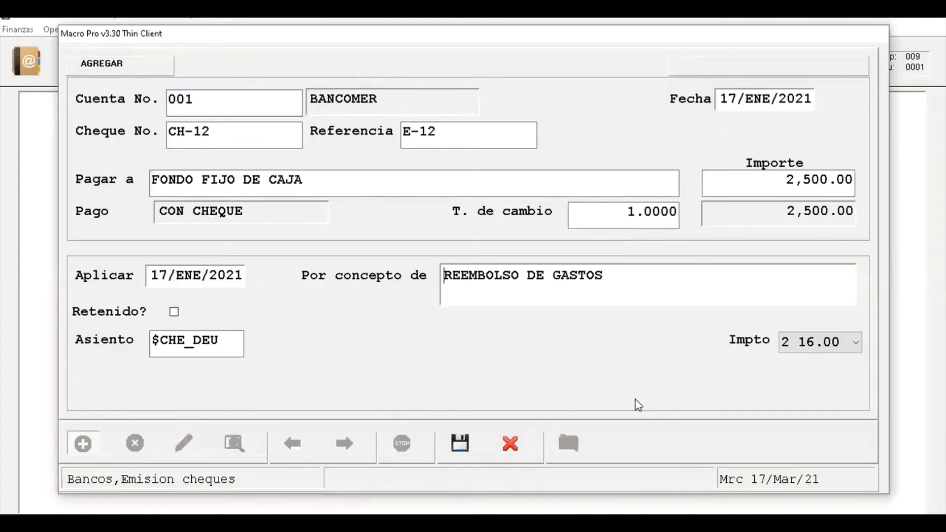
key(Return)
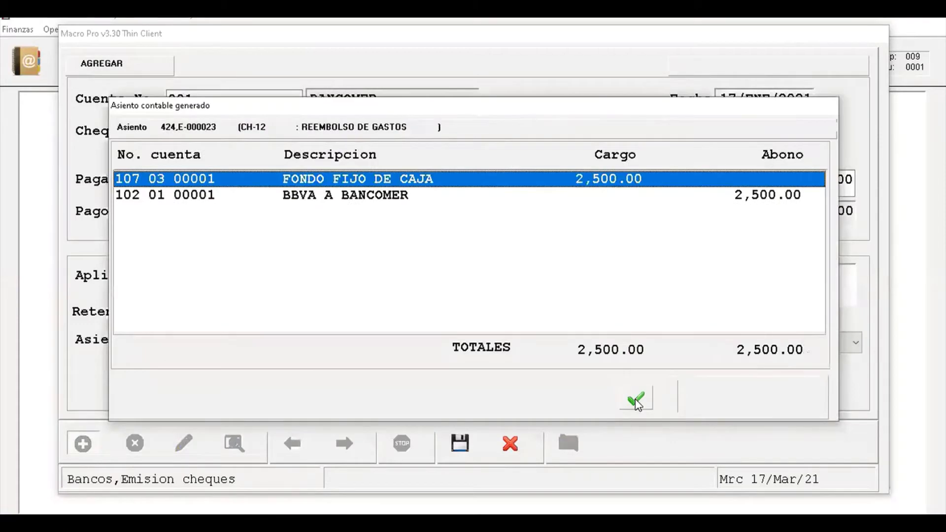
key(Return)
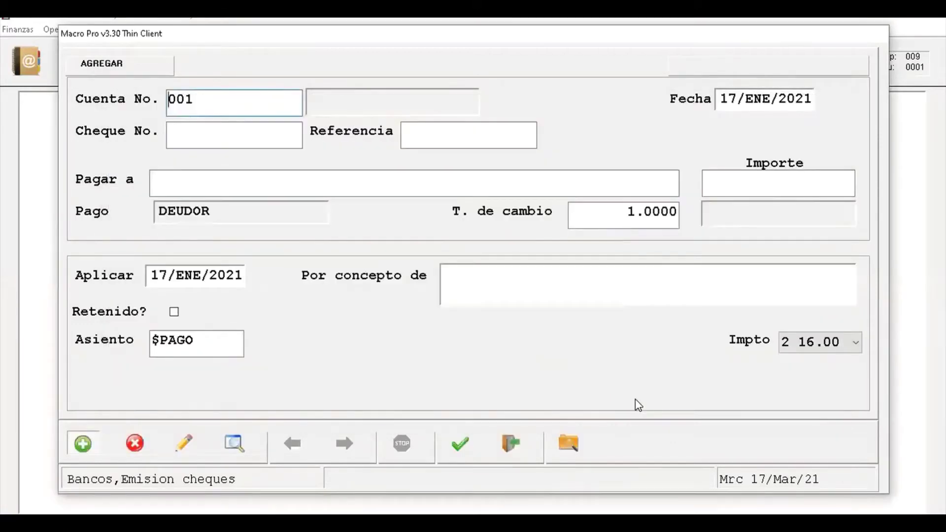
key(alt+Tab)
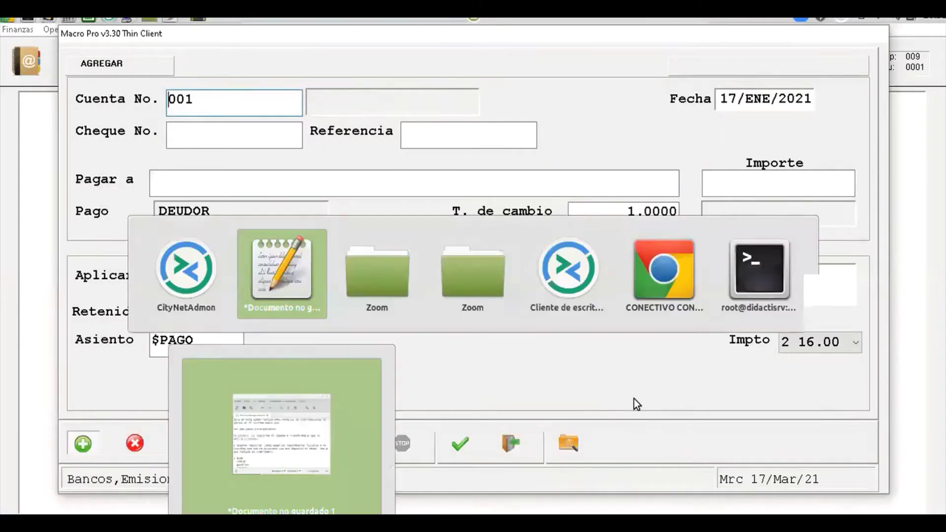
key(Escape)
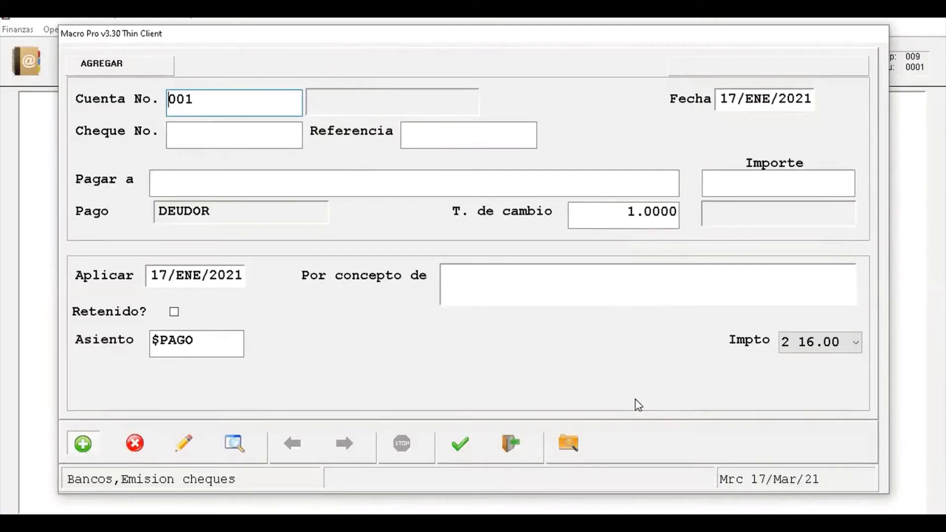
- Start a third CON CHEQUE payment from the BANCOMER account with cheque number CH-13 and reference E-13
key(Return)
key(Return)
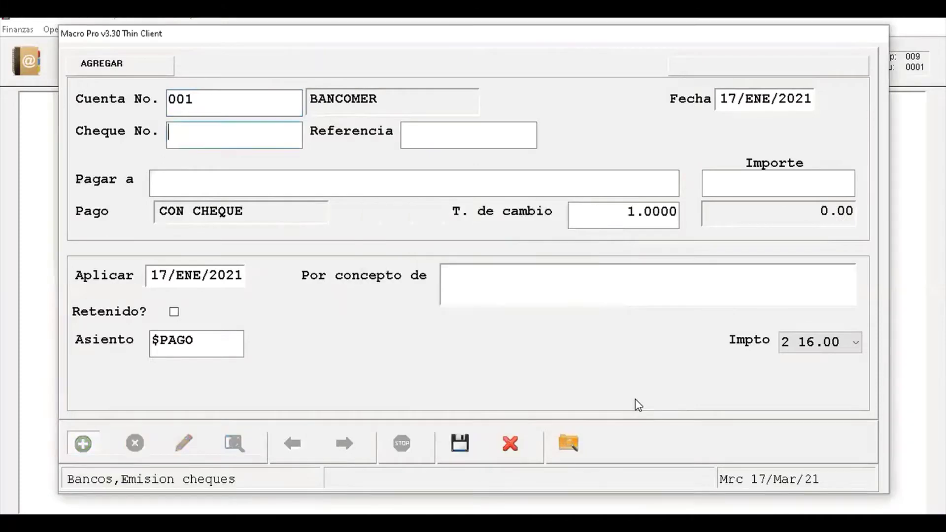
text(CH-13)
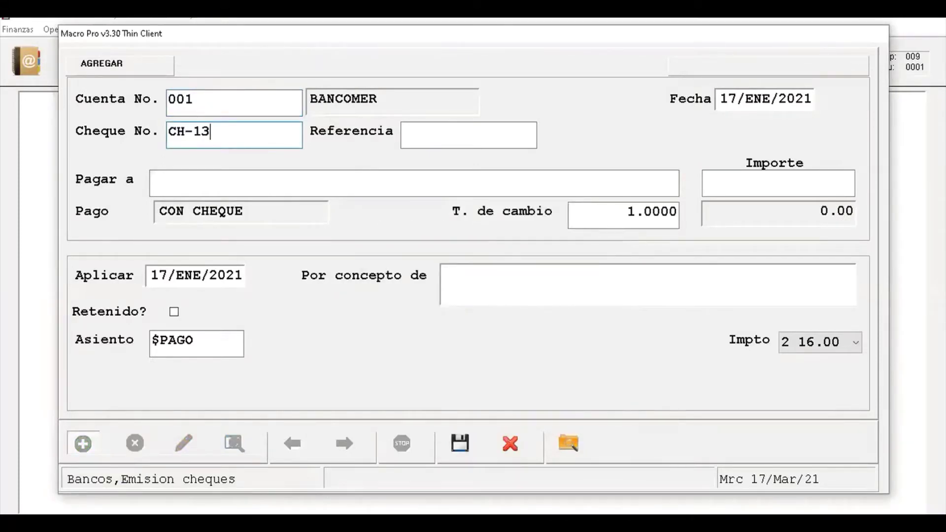
key(Return)
text(E-)
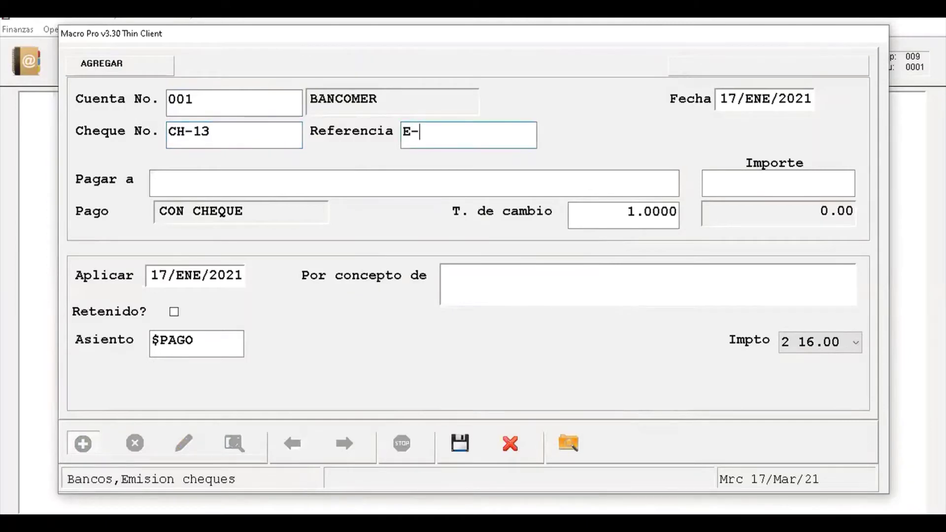
text(13)
key(Return)
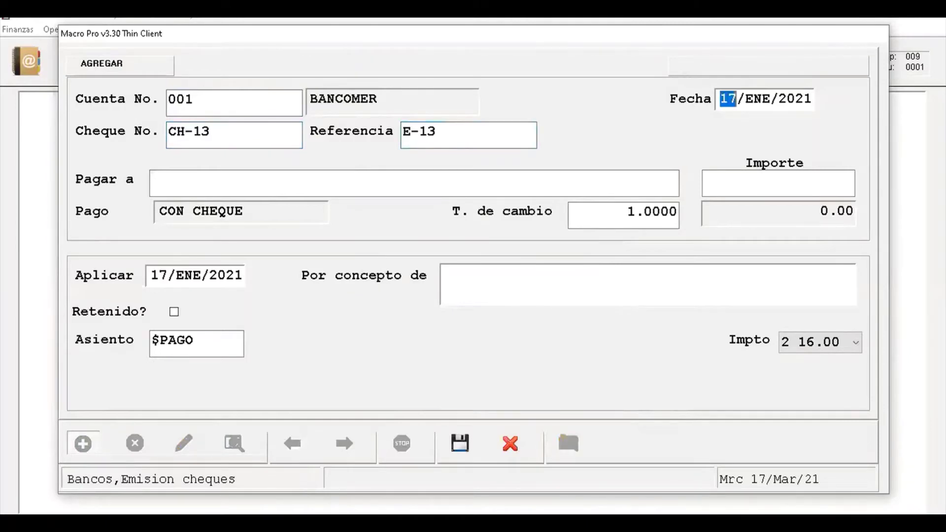
- Set the date of cheque CH-13 to 20/ENE/2021
text(20/)
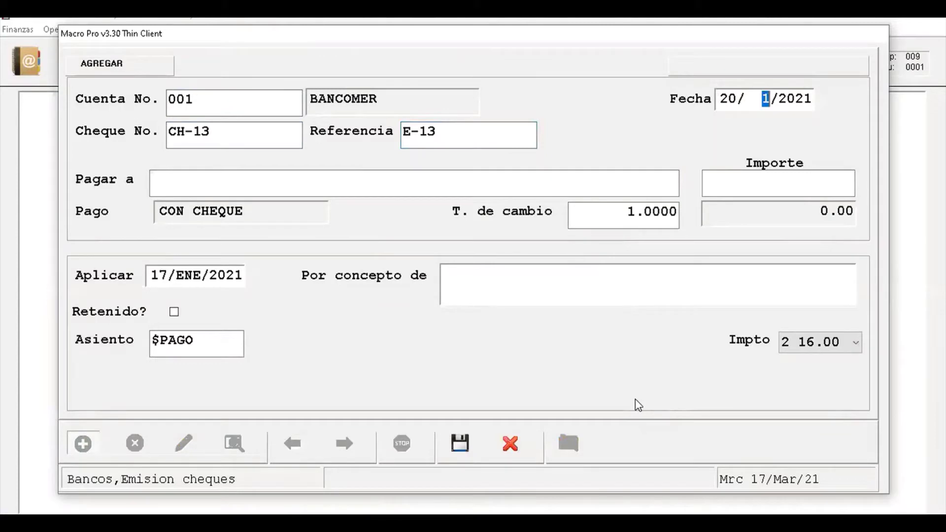
key(Right)
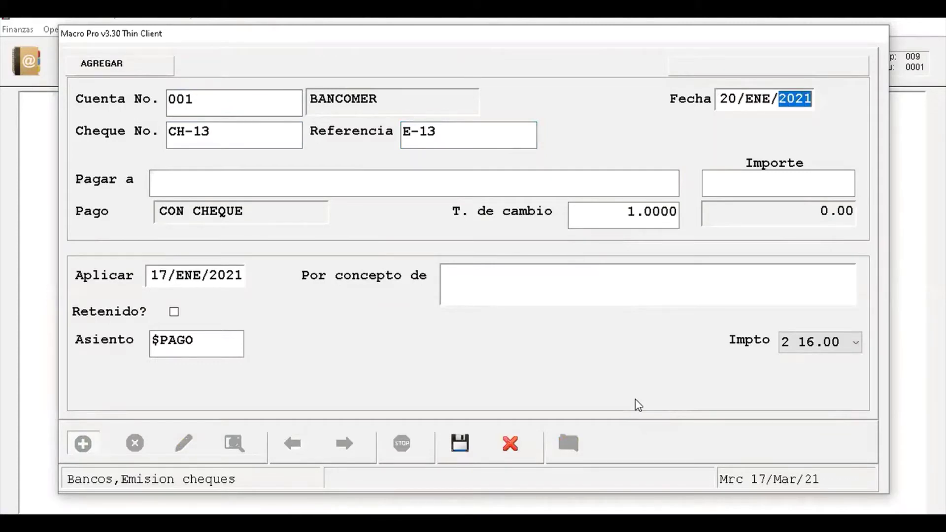
key(Return)
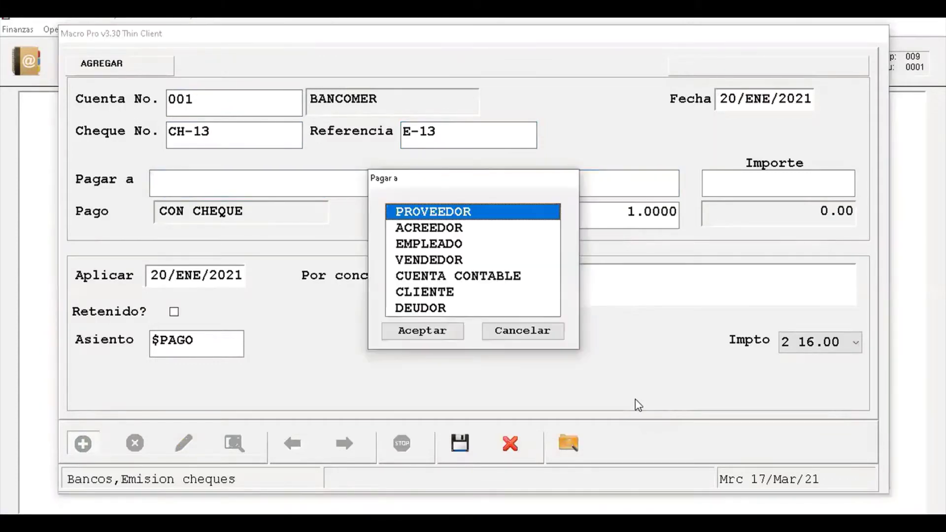
- Make cheque CH-13 payable to the DEUDOR FONDO FIJO DE CAJA for an amount of 6,000.00
key(Down)
key(Down)
key(Down)
key(Down)
key(Down)
key(Down)
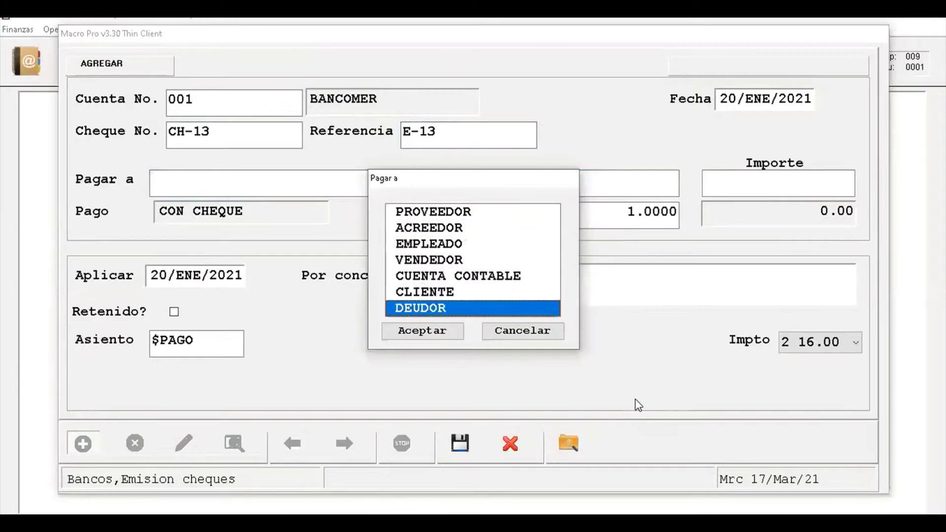
key(Return)
key(Return)
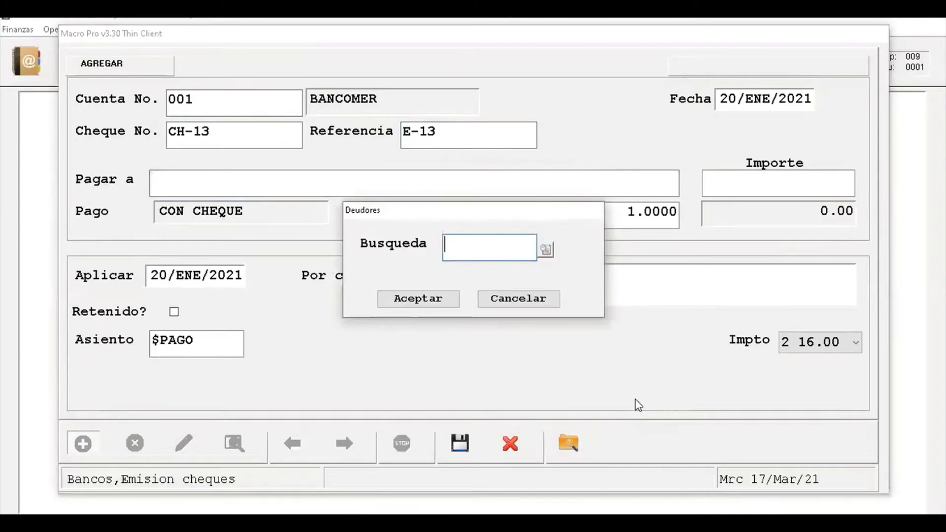
key(Return)
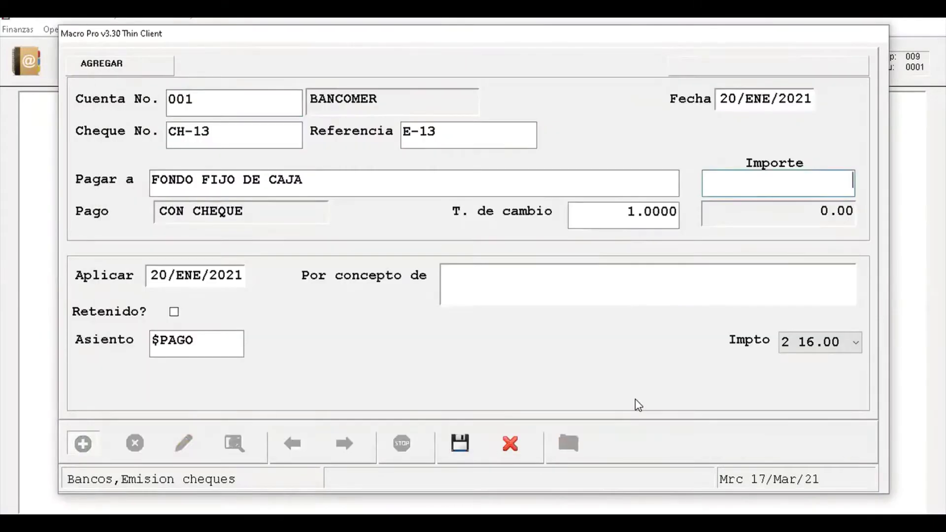
text(6000)
key(Return)
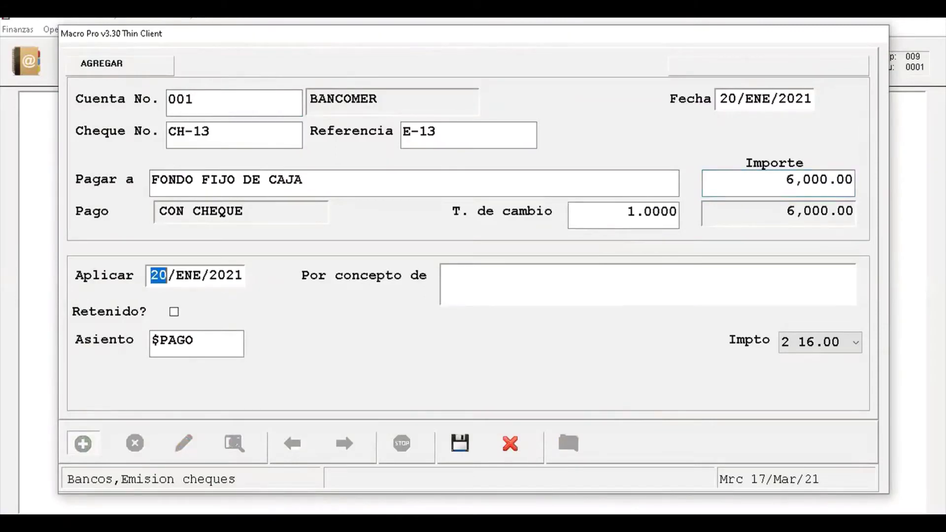
key(Return)
key(Return)
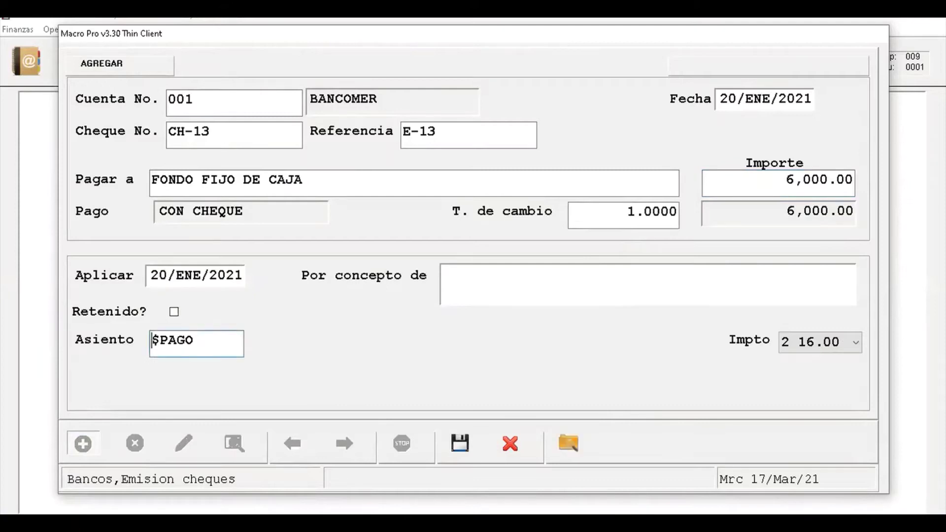
key(Return)
key(Return)
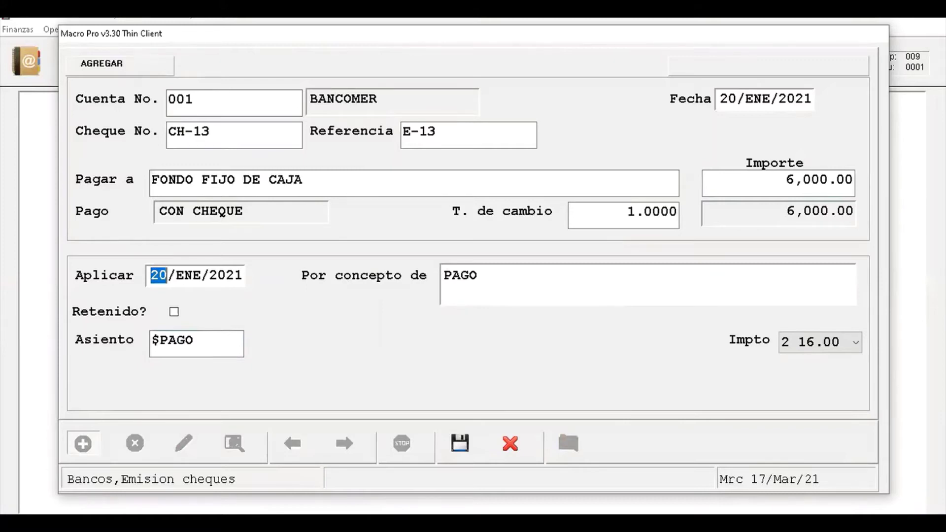
- Assign the recurring entry $CHE_DEU (REEMBOLSO DE GASTOS) to cheque CH-13, save it and accept its accounting entry
key(Return)
key(Return)
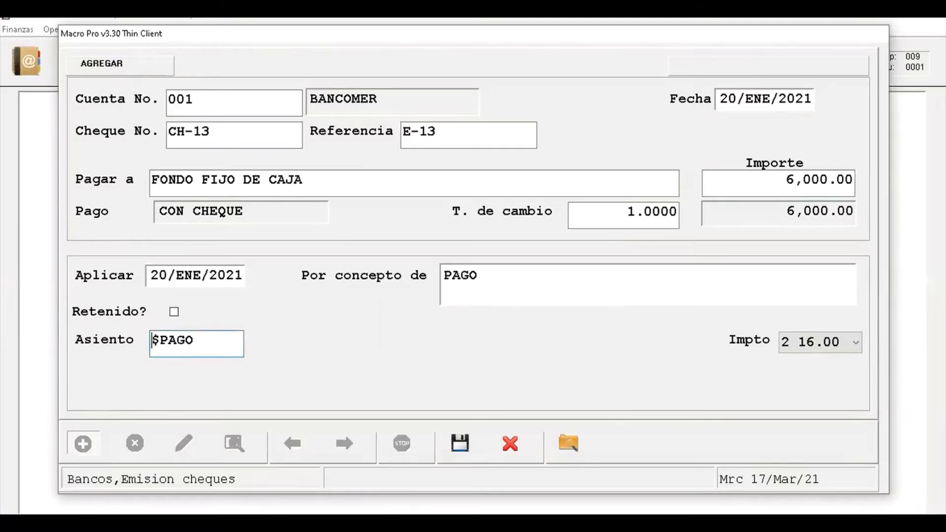
key(Return)
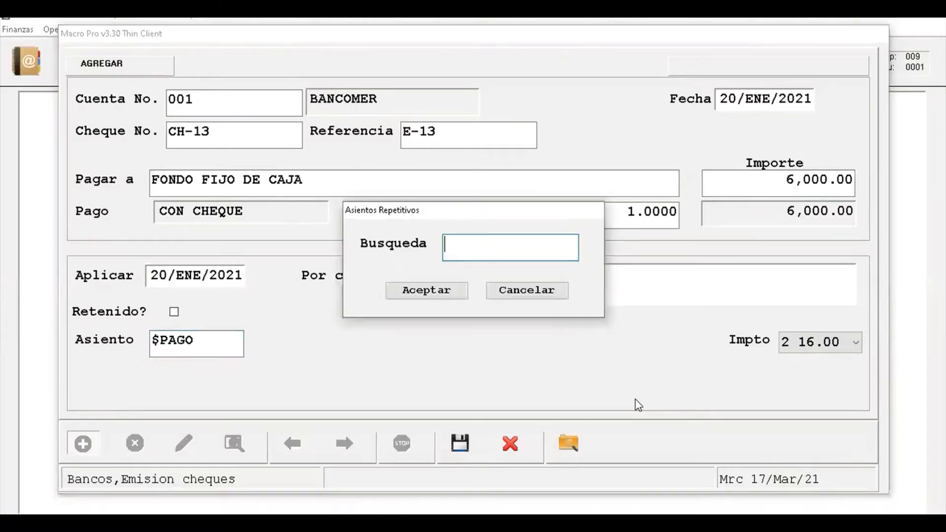
key(Return)
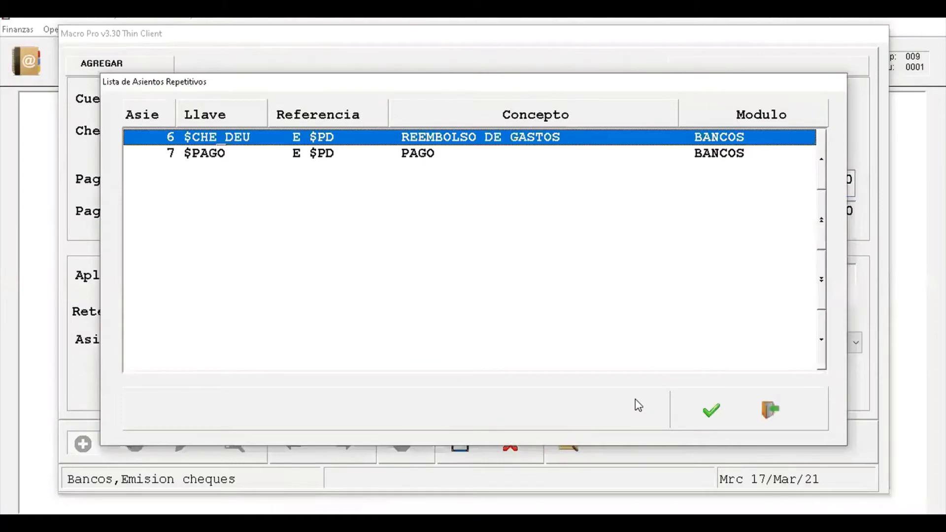
key(Return)
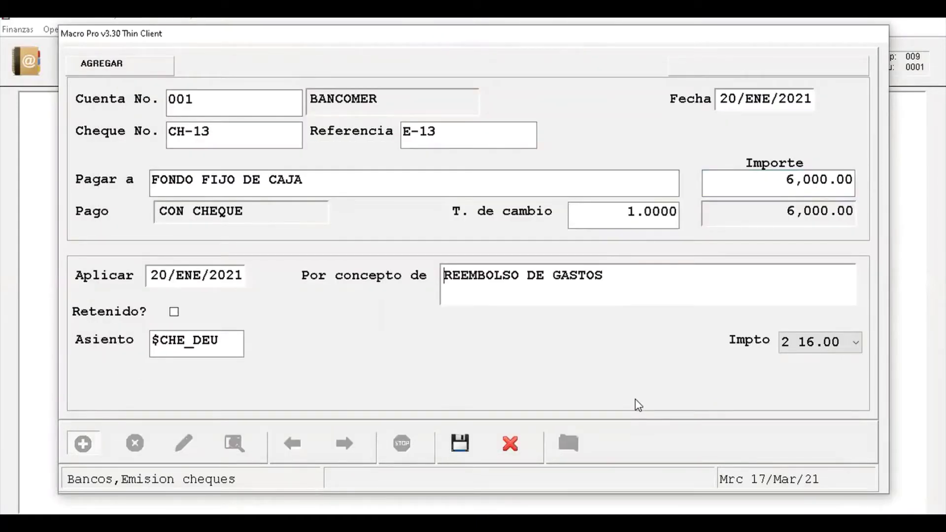
key(Return)
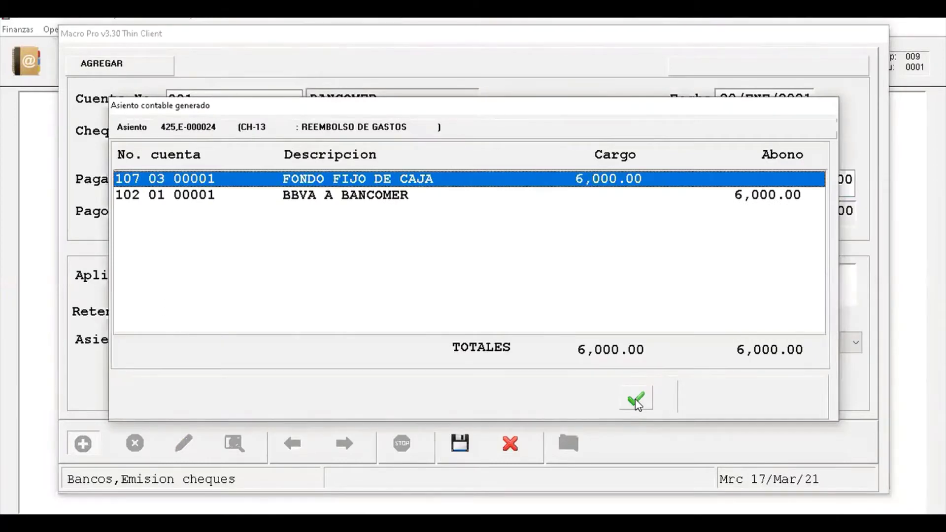
click(636, 400)
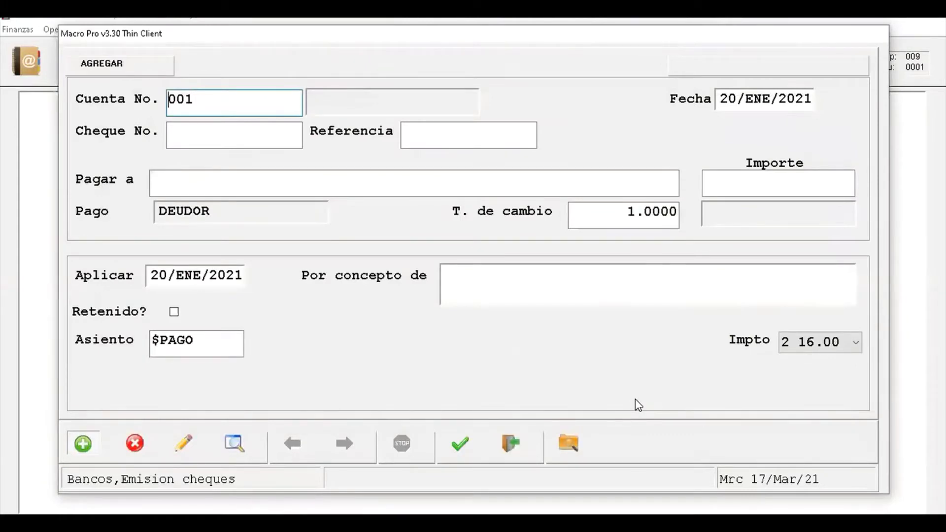
- Leave cheque issuing and open the Movimientos of the Gastos module under Finanzas
key(Escape)
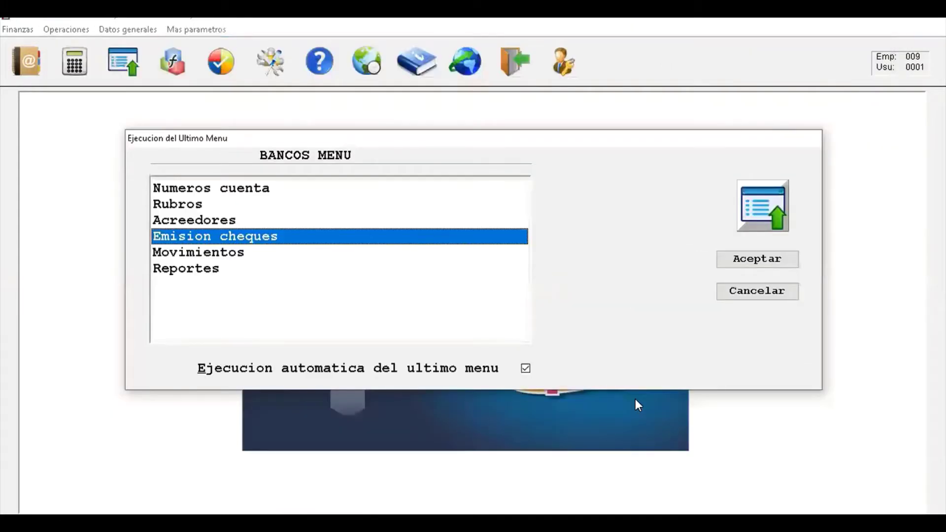
key(Escape)
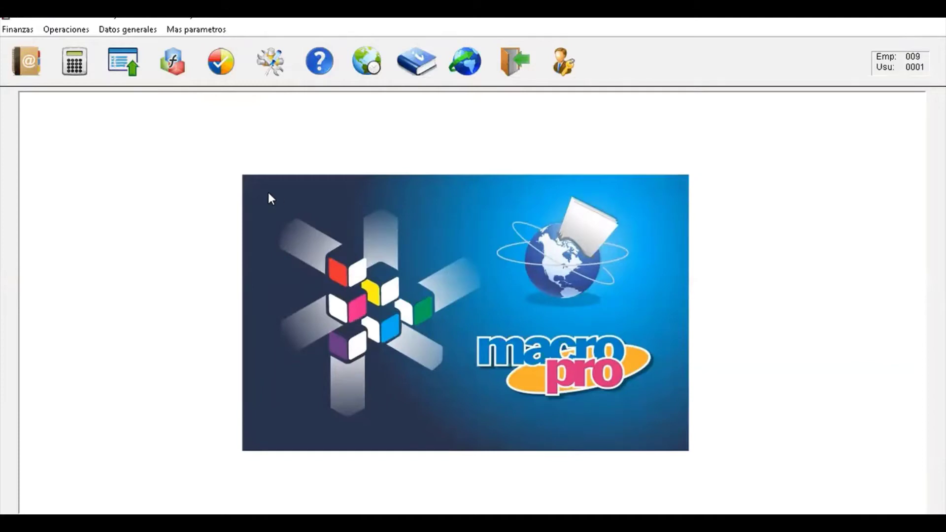
click(18, 31)
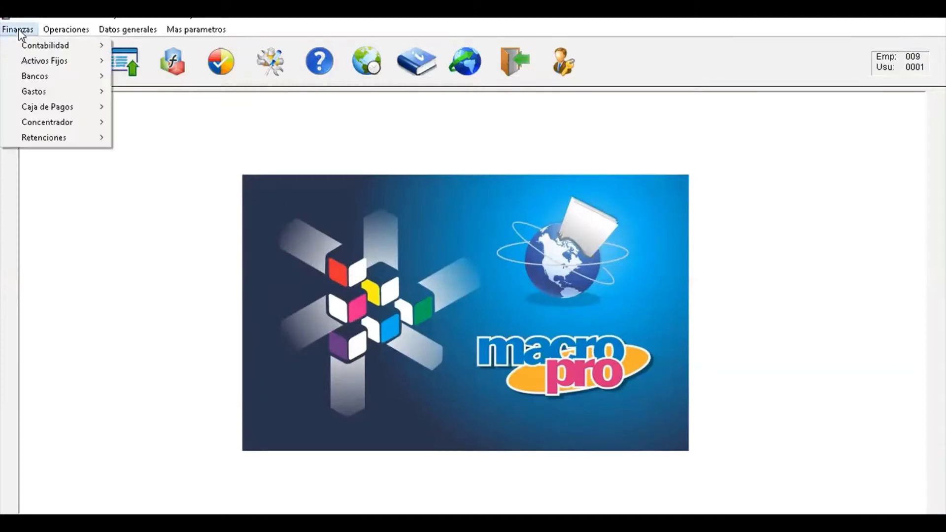
mouse_move(35, 92)
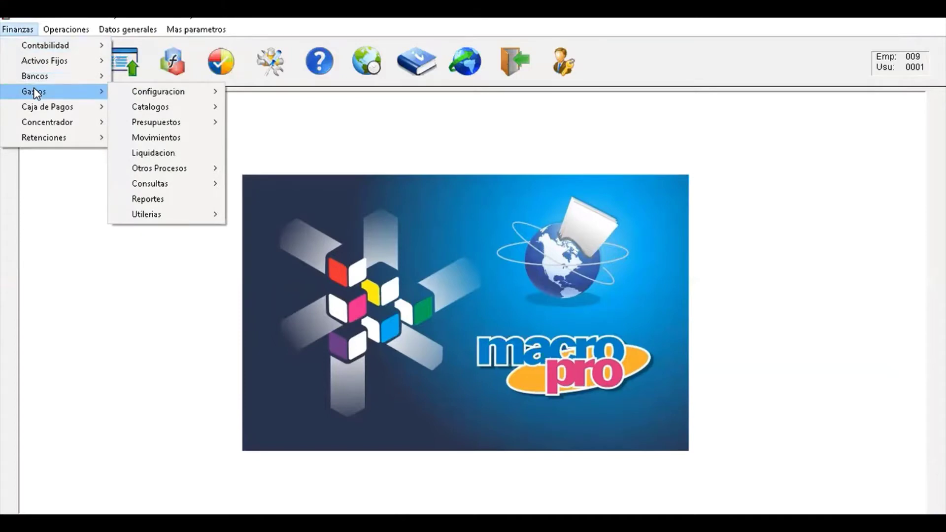
click(159, 134)
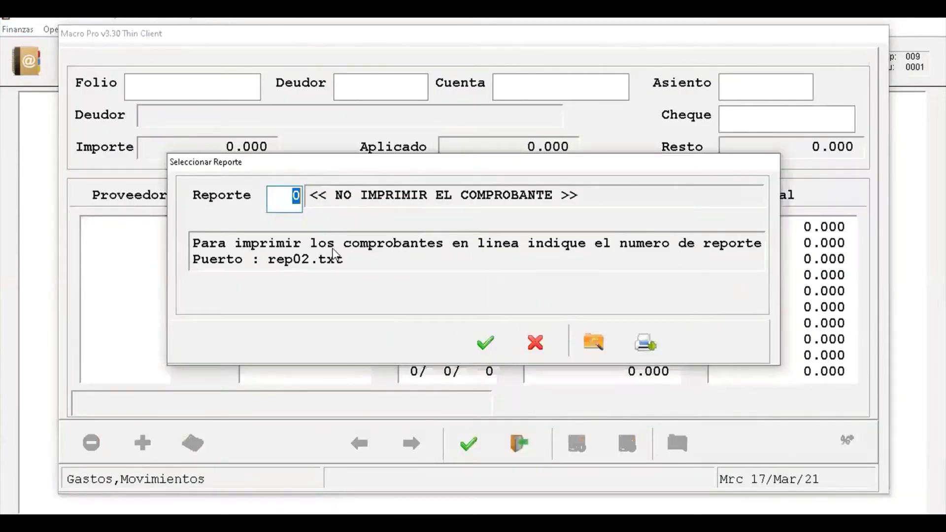
- Accept report 0 so no voucher is printed, and set the expense movement type to 1 COMPROBACION
click(483, 342)
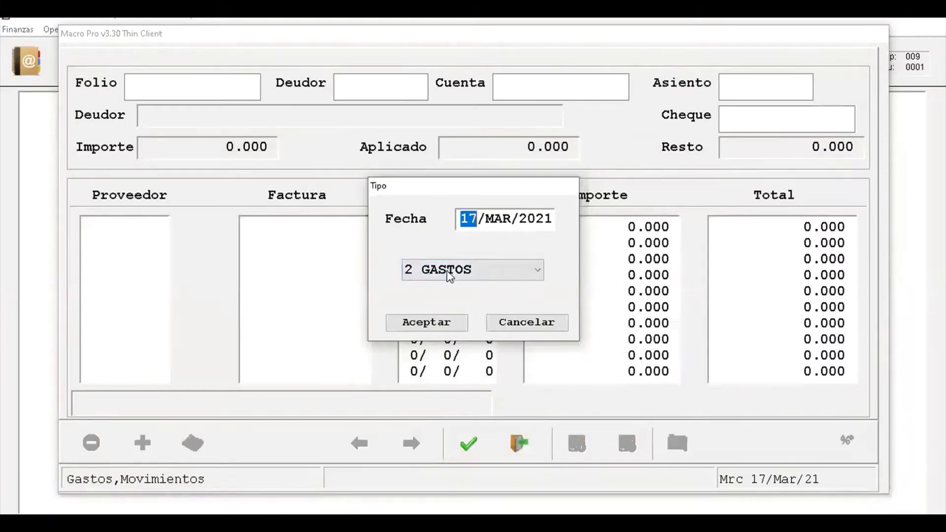
click(448, 272)
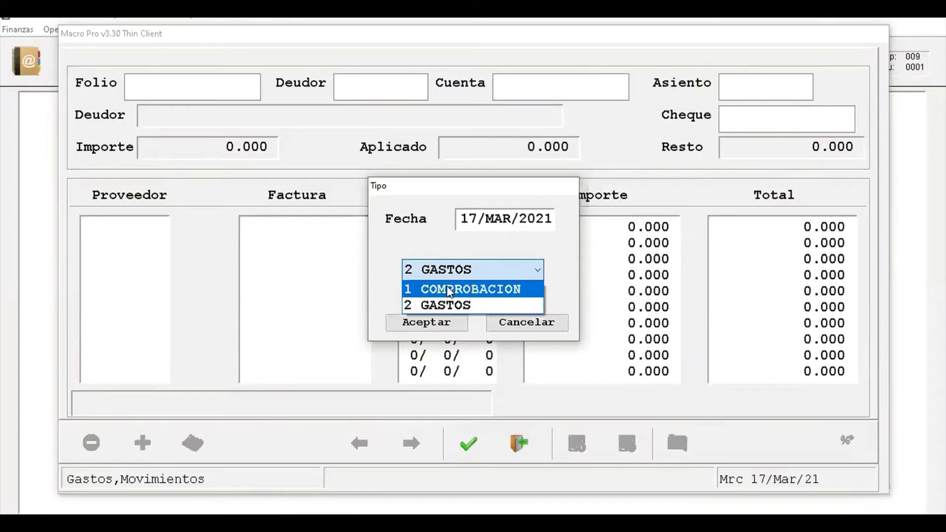
click(449, 290)
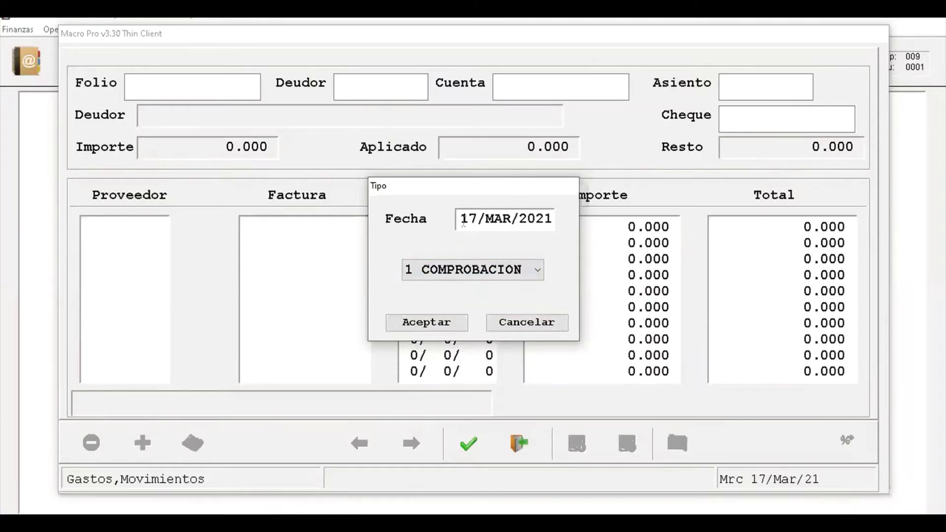
key(Return)
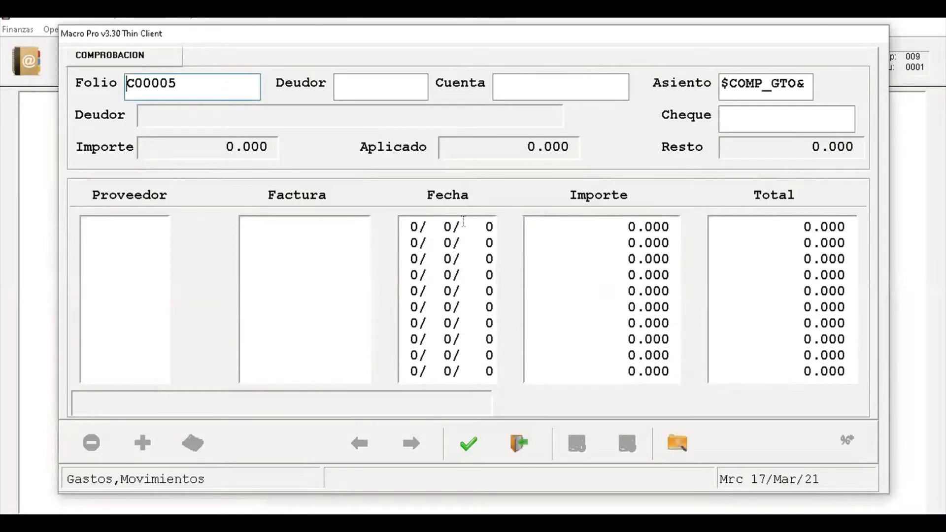
key(Escape)
key(Return)
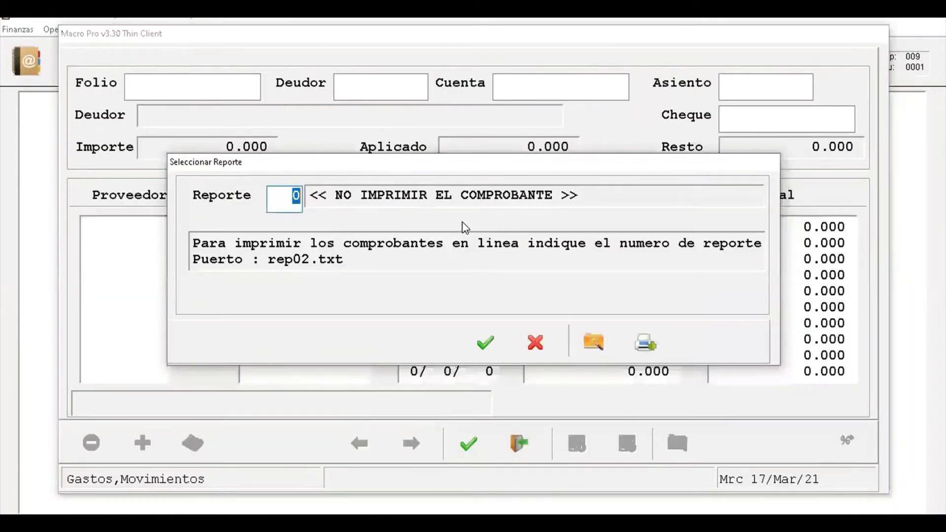
- Accept report 0 without voucher printing and start a movement of type 1 COMPROBACION dated 15/ENE/2021
key(Return)
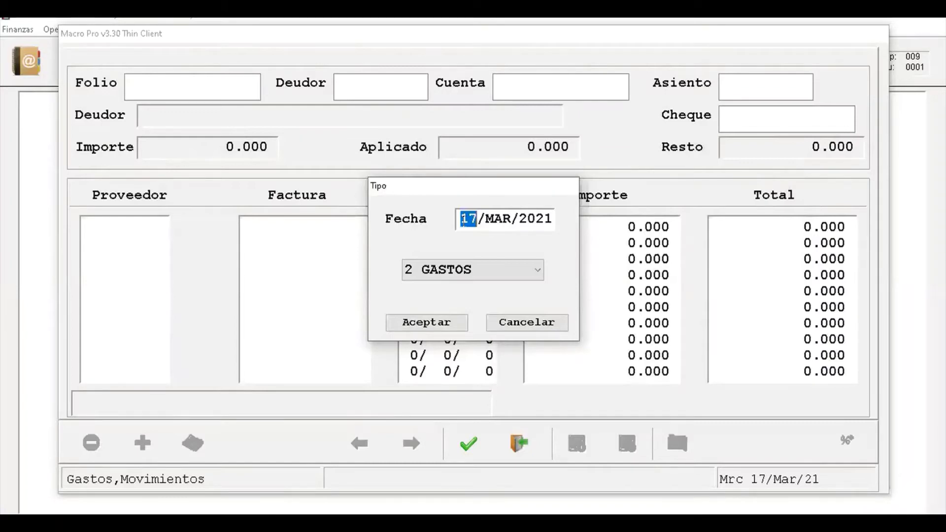
text(15)
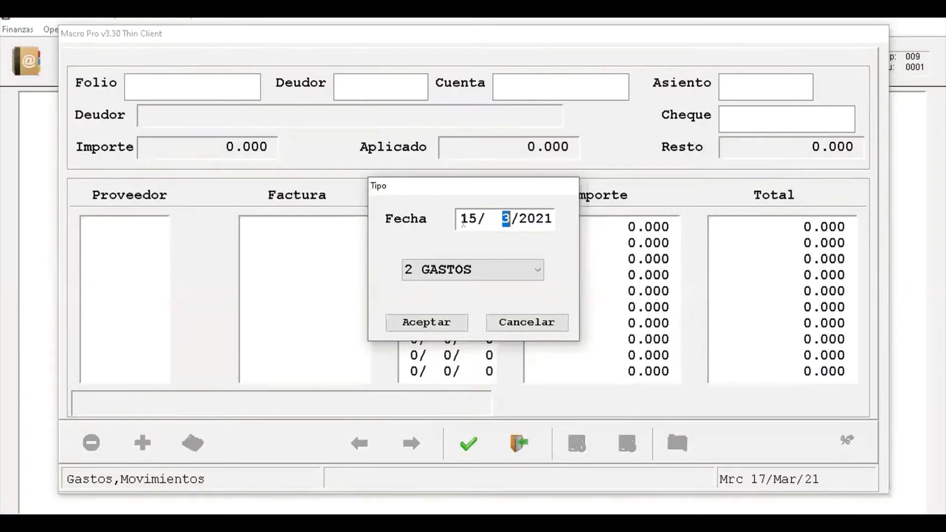
text(01)
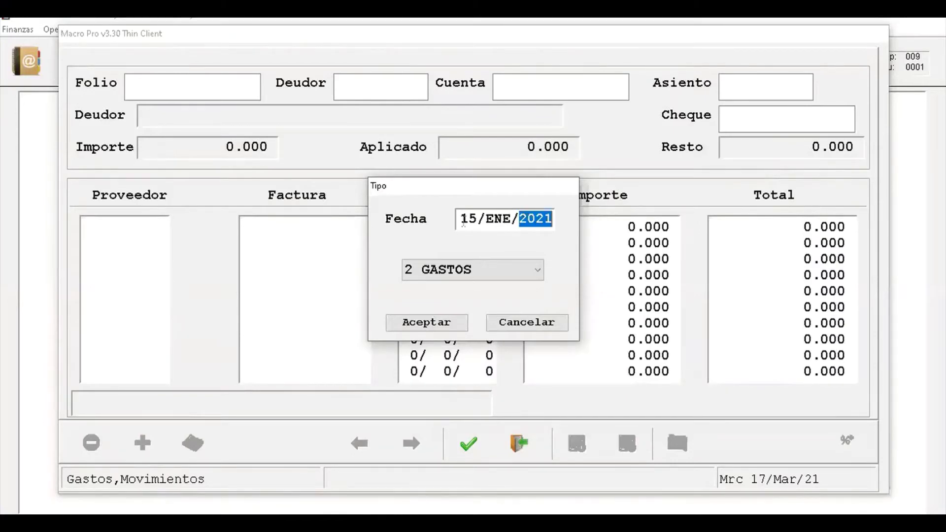
key(Tab)
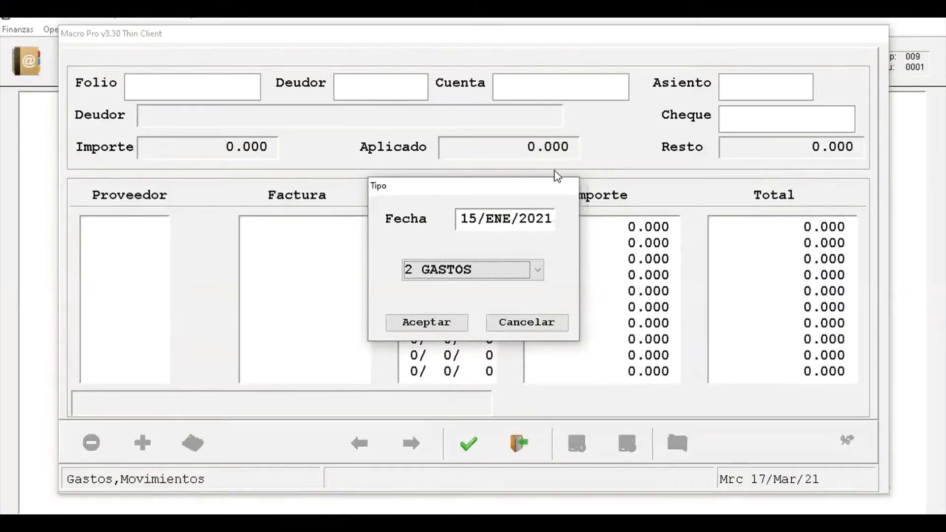
click(443, 277)
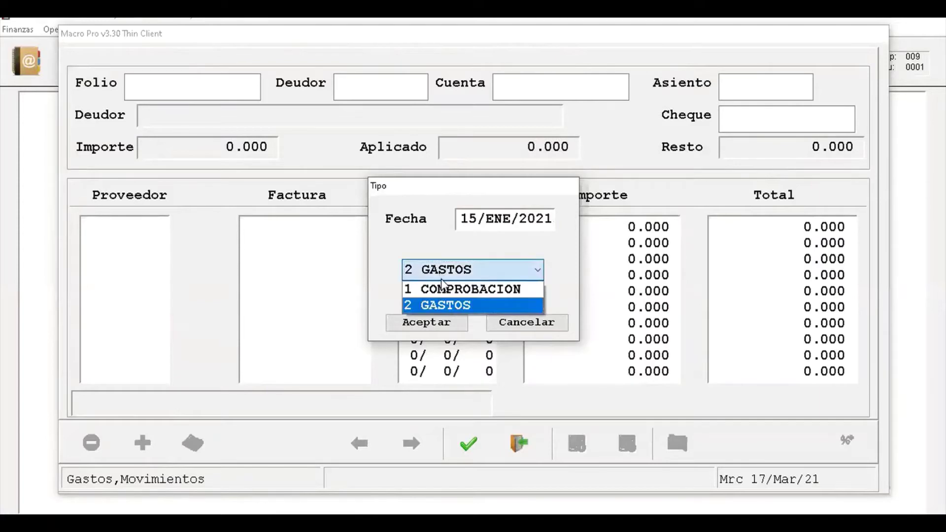
click(448, 291)
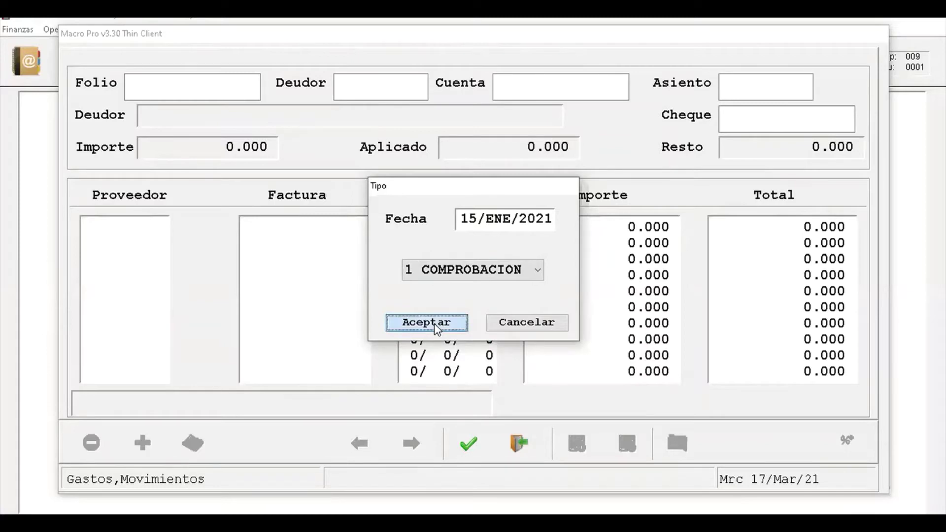
click(436, 325)
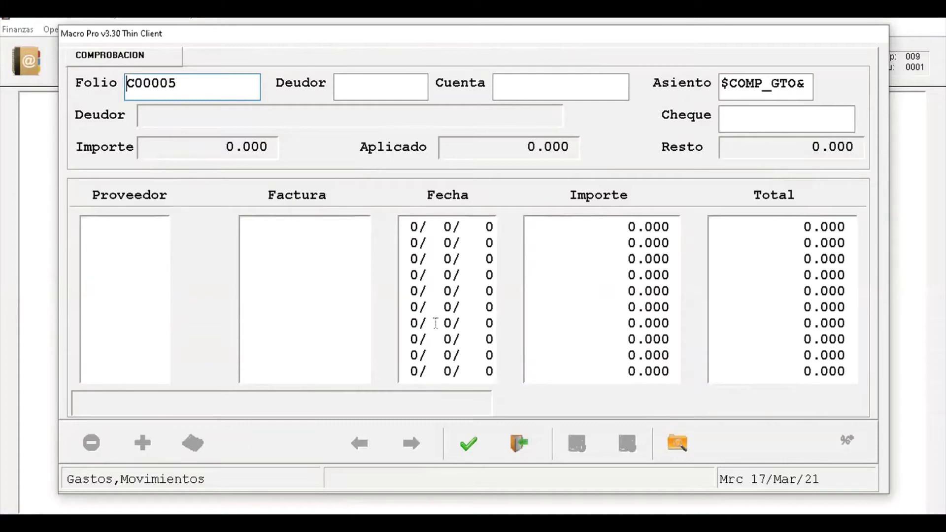
- Keep the proposed folio, select debtor FONDO FIJO DE CAJA and the BANCOMER bank account, and accept entry $COMP_GTO&
key(Return)
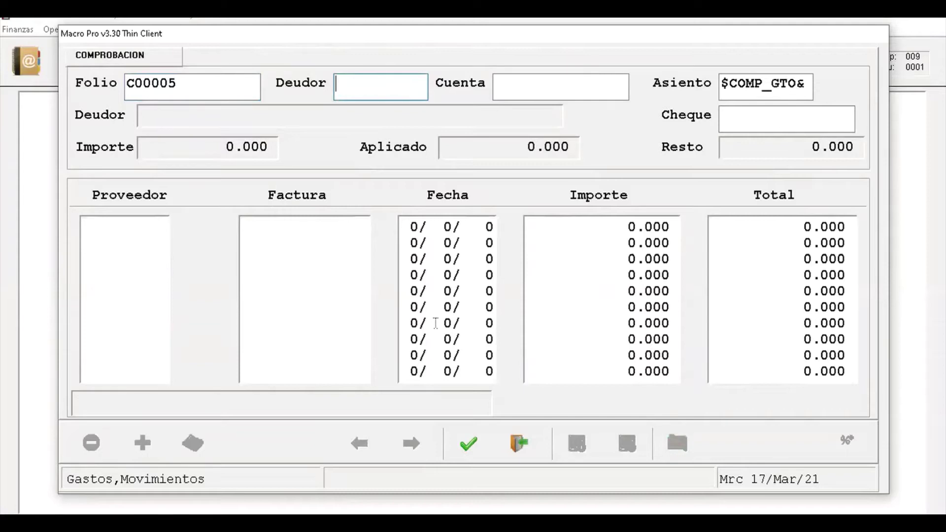
key(Return)
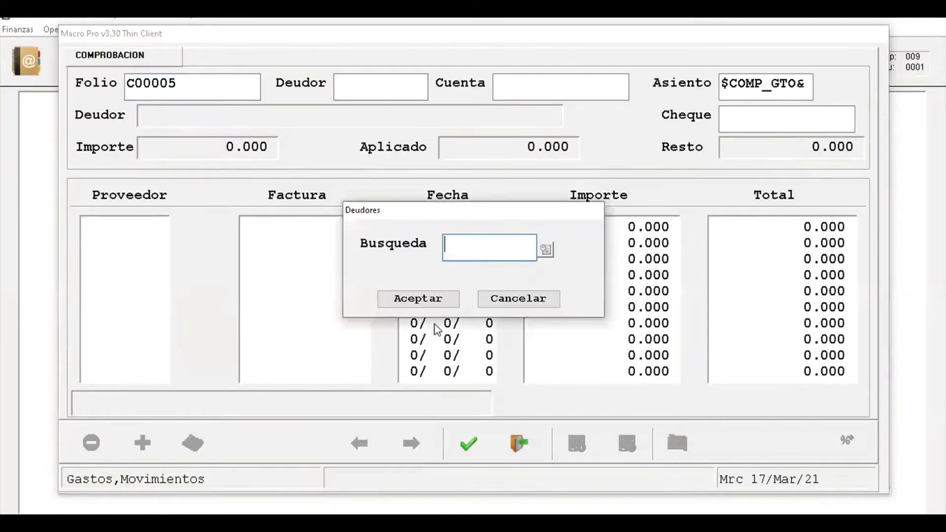
key(Return)
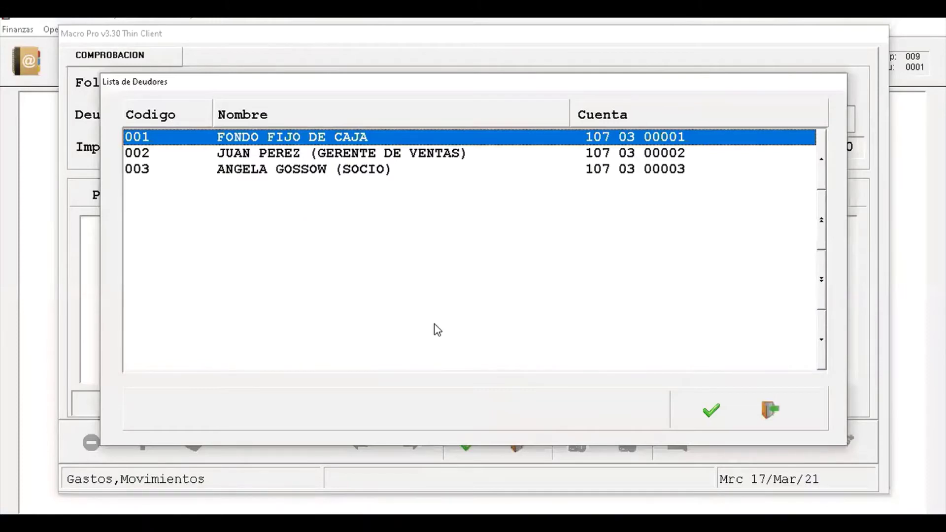
key(Return)
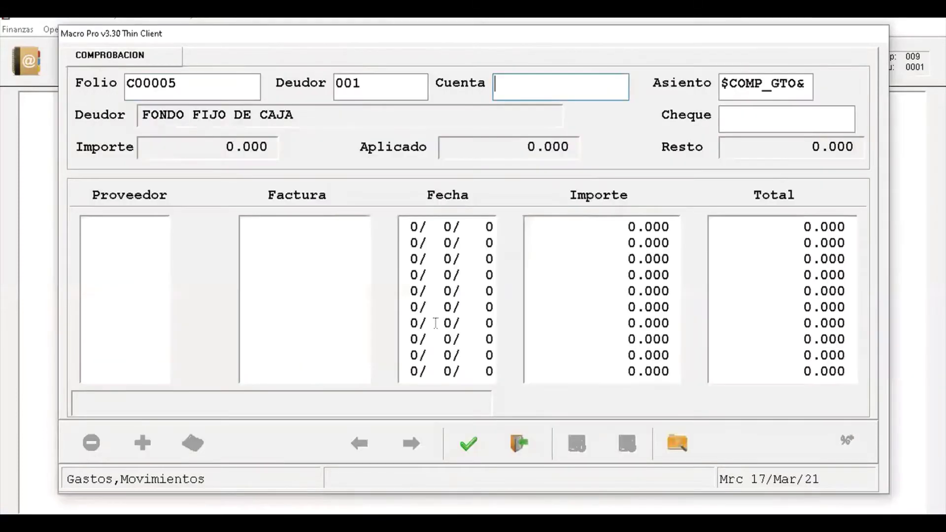
key(Return)
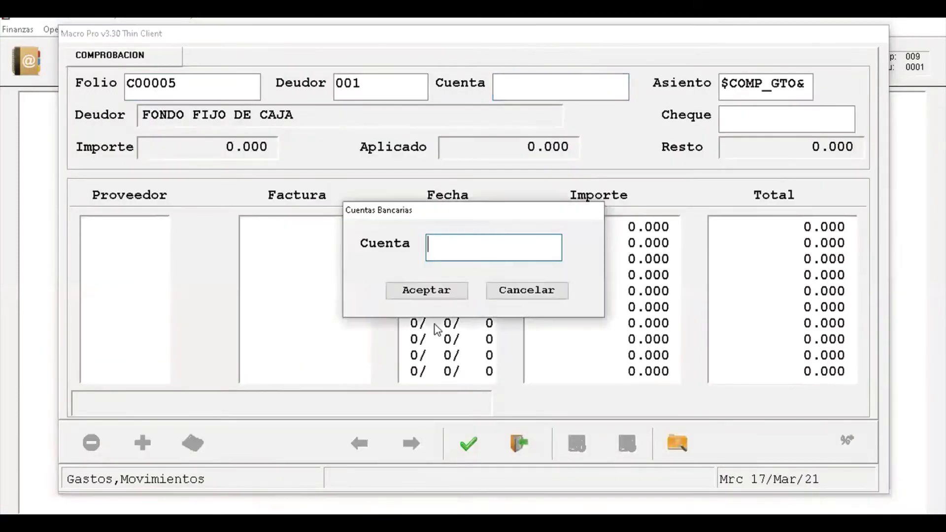
key(Return)
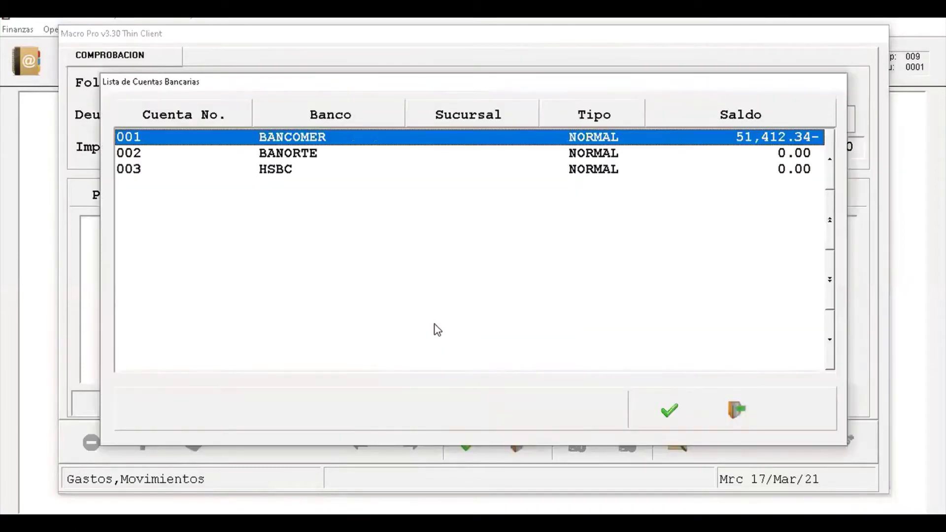
key(Return)
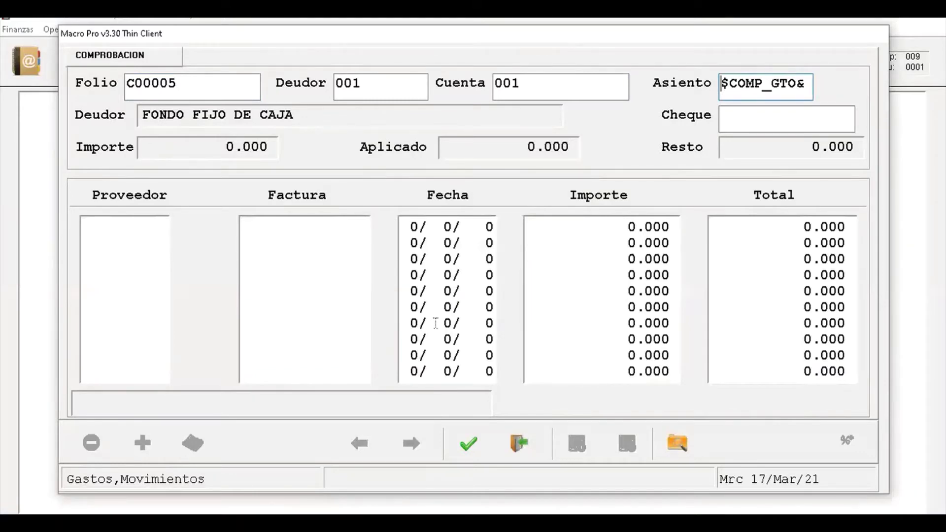
key(Return)
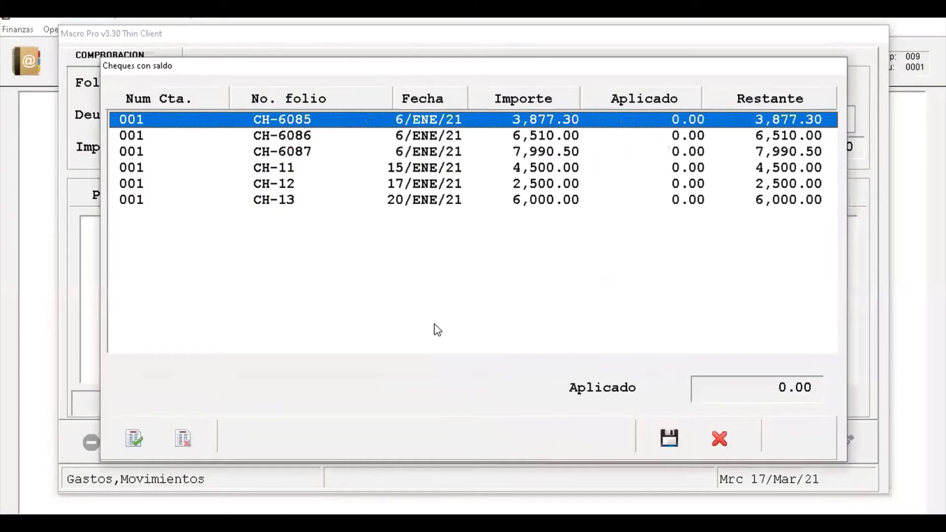
- Look through the debtor's cheques with an outstanding balance, from CH-6085 to CH-13
key(Down)
key(Down)
key(Down)
key(Down)
key(Down)
key(Up)
key(Up)
key(Up)
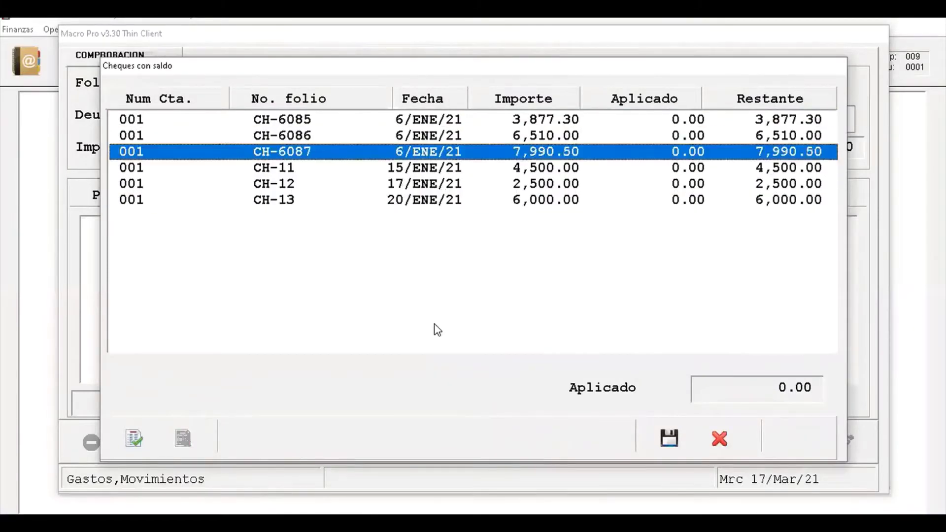
key(Up)
key(Up)
key(Down)
key(Down)
key(Down)
key(Down)
key(Down)
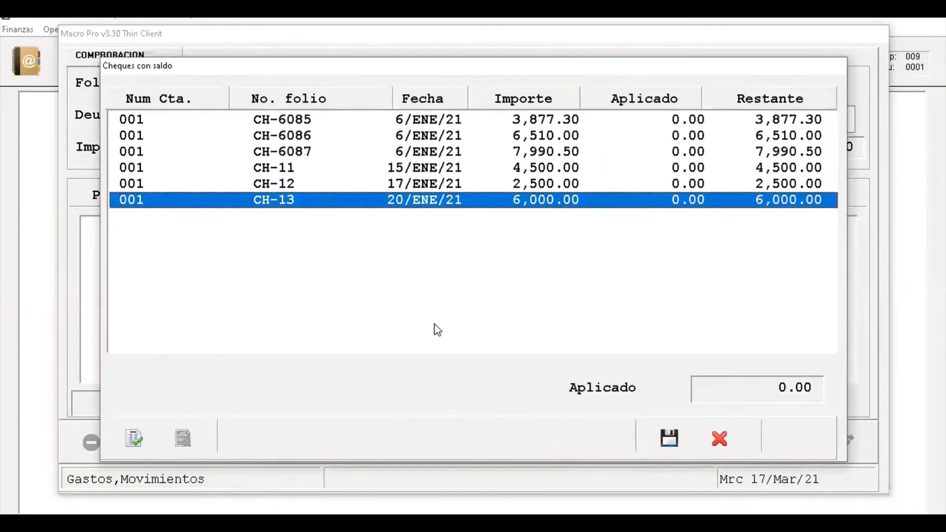
key(Up)
key(Up)
key(Up)
key(Up)
key(Up)
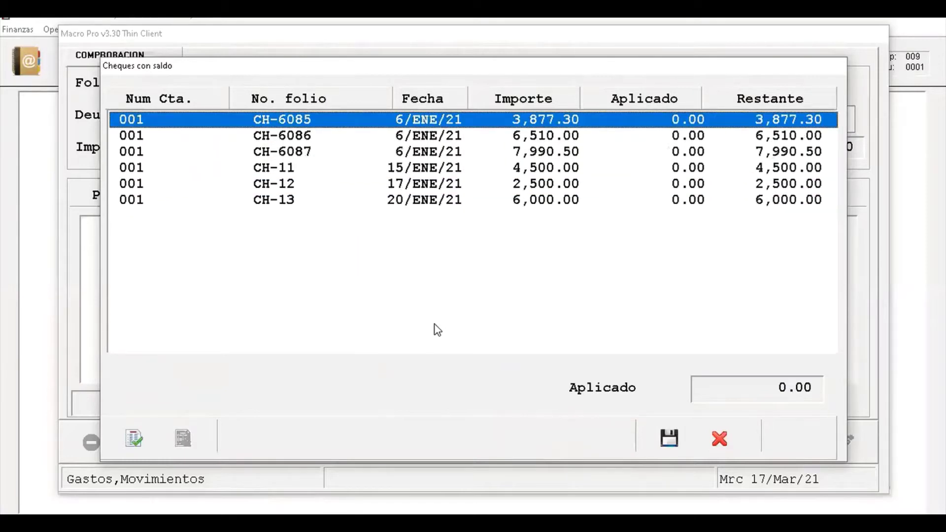
key(Down)
key(Down)
key(Down)
key(Down)
key(Down)
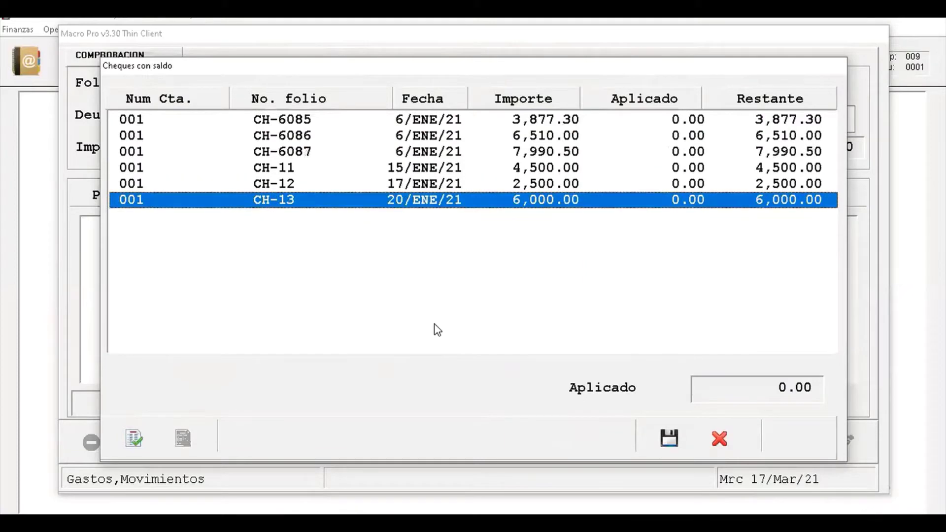
key(Up)
key(Up)
key(Up)
key(Up)
key(Up)
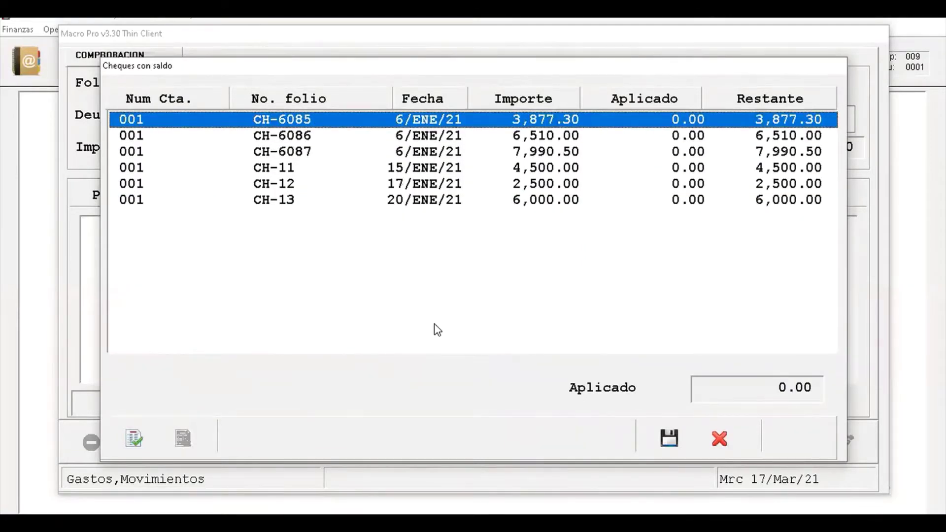
- Mark cheque CH-11 as the one to reconcile and save the selection
key(Down)
key(Down)
key(Down)
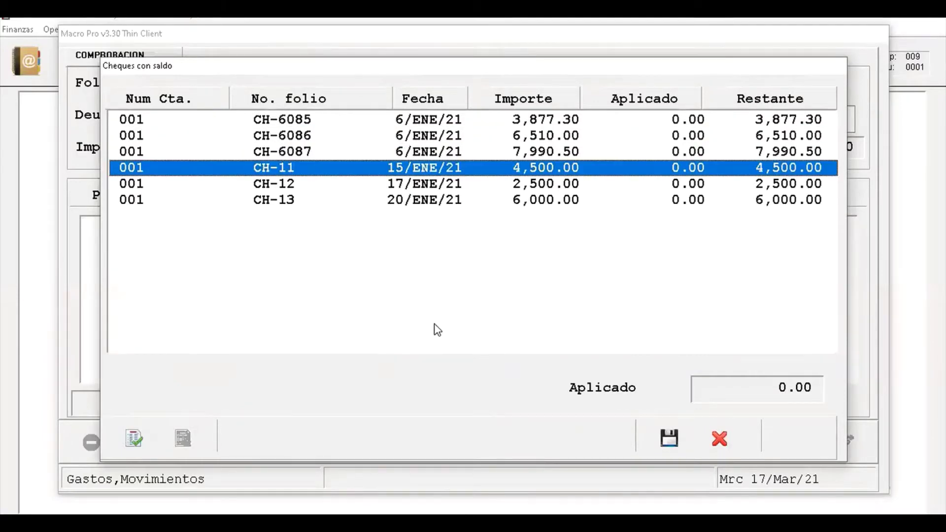
key(space)
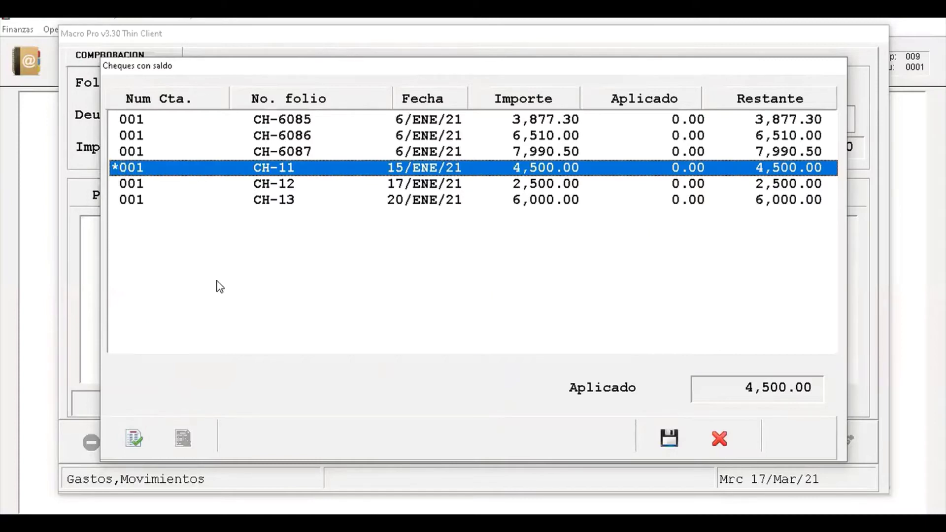
click(670, 439)
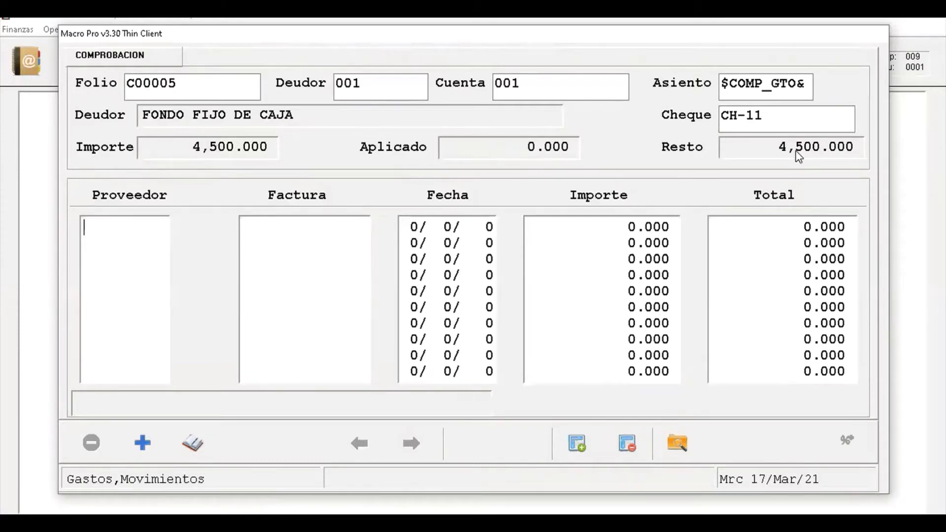
- Find suppliers by name with SERVICIO, choose SERVICIO ERMITA SA DE CV and enter invoice F1234 on the first line
key(F2)
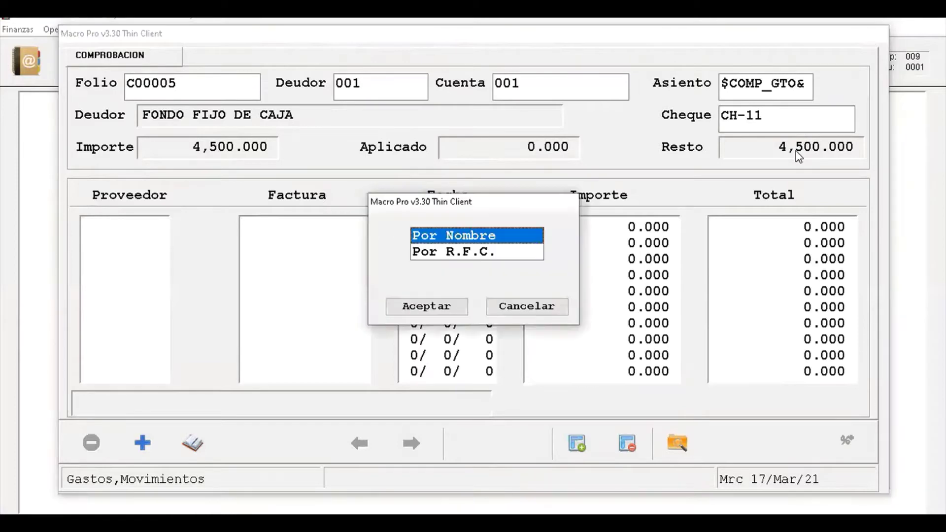
key(Return)
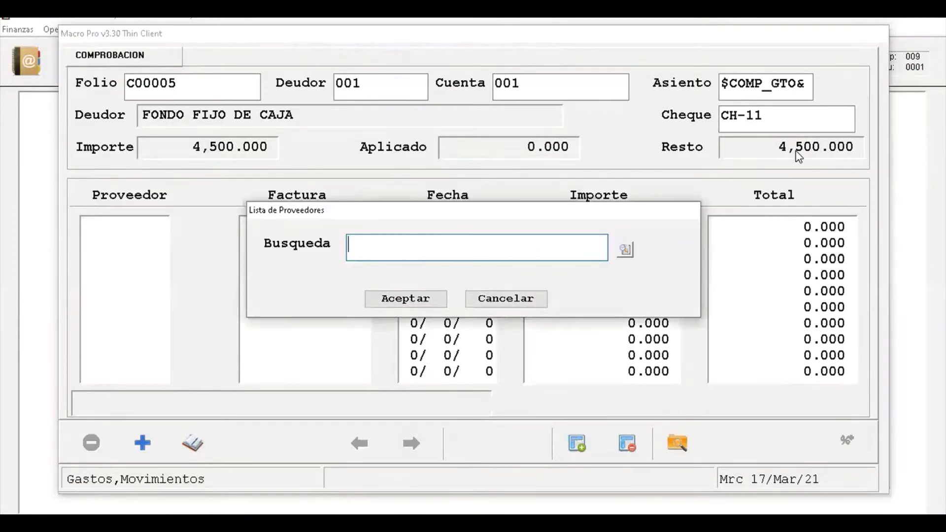
text(SERVICO)
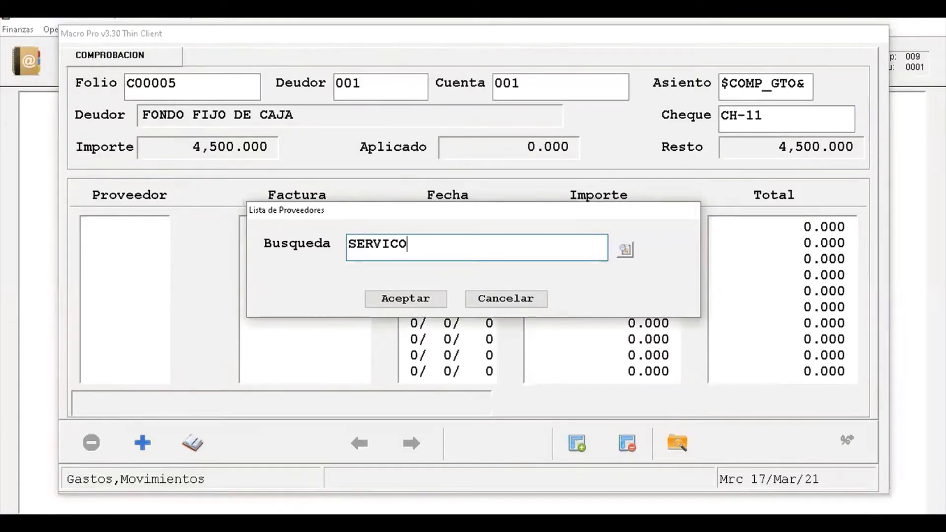
key(BackSpace)
text(IO)
click(628, 250)
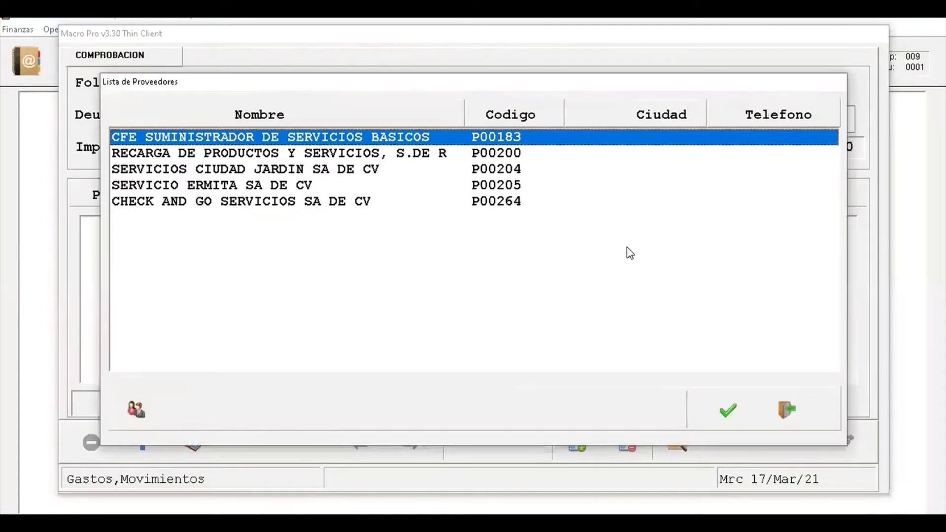
key(Down)
key(Down)
key(Down)
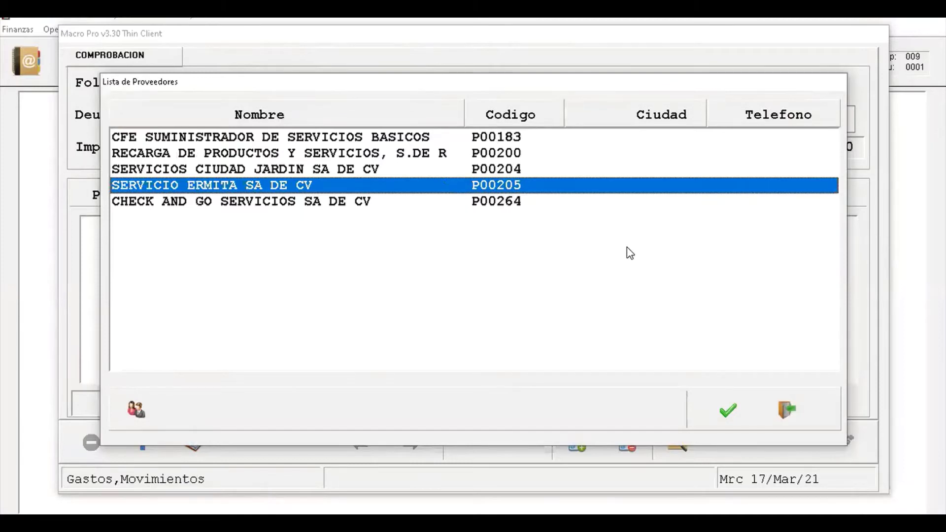
key(Return)
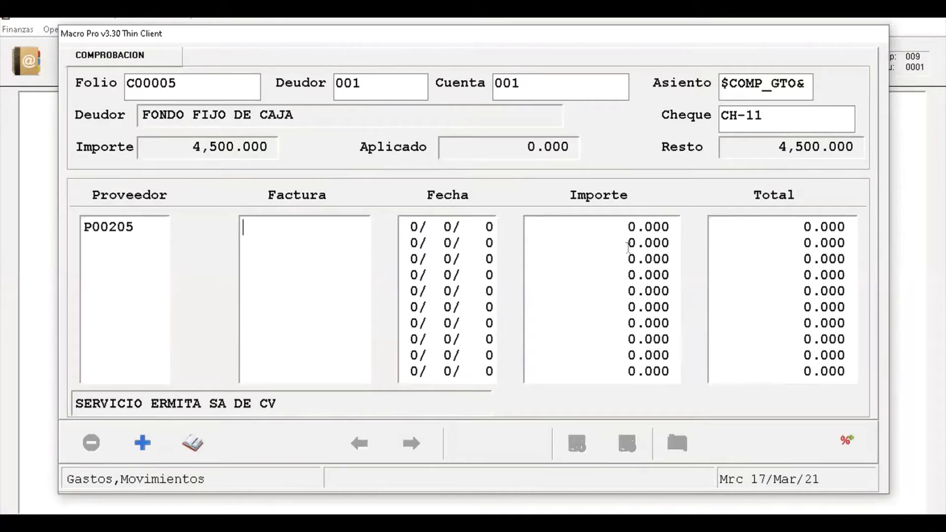
text(F1234)
key(Return)
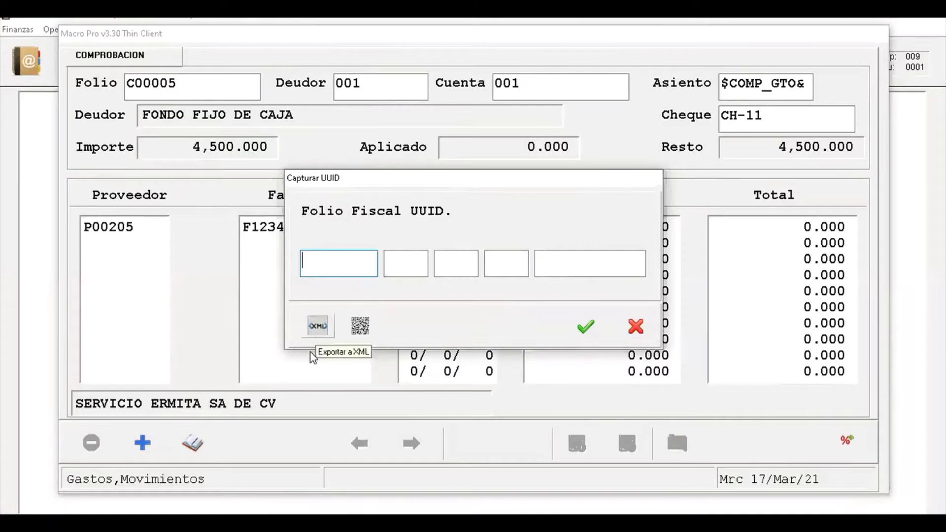
- View the XML file and QR code options for capturing the fiscal UUID of invoice F1234
click(318, 326)
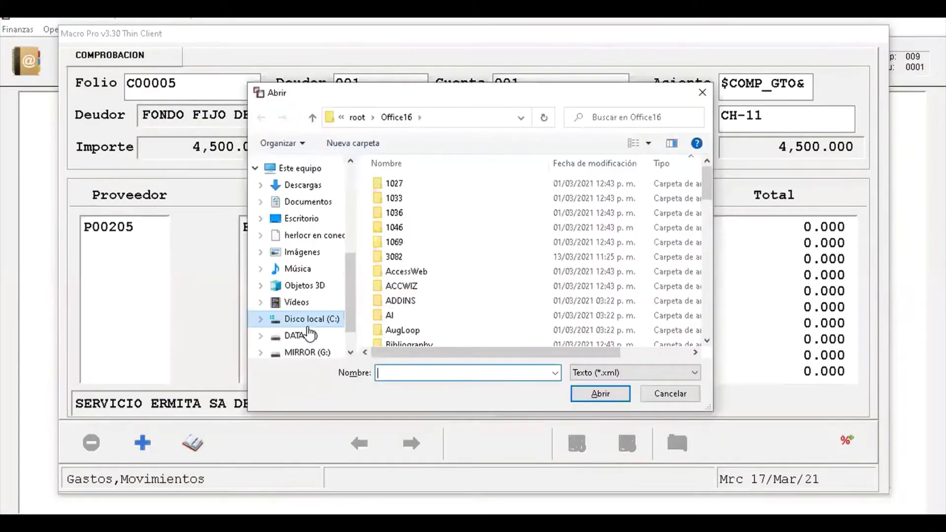
click(702, 94)
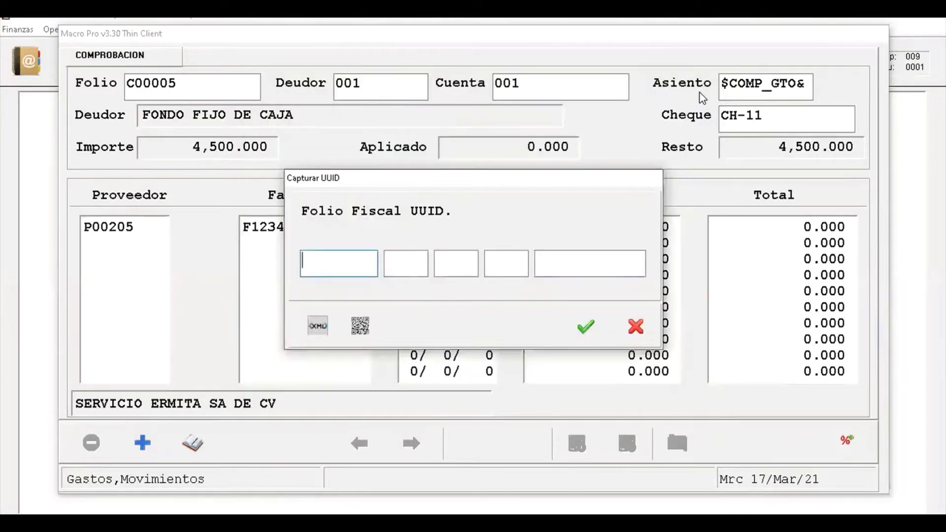
click(360, 326)
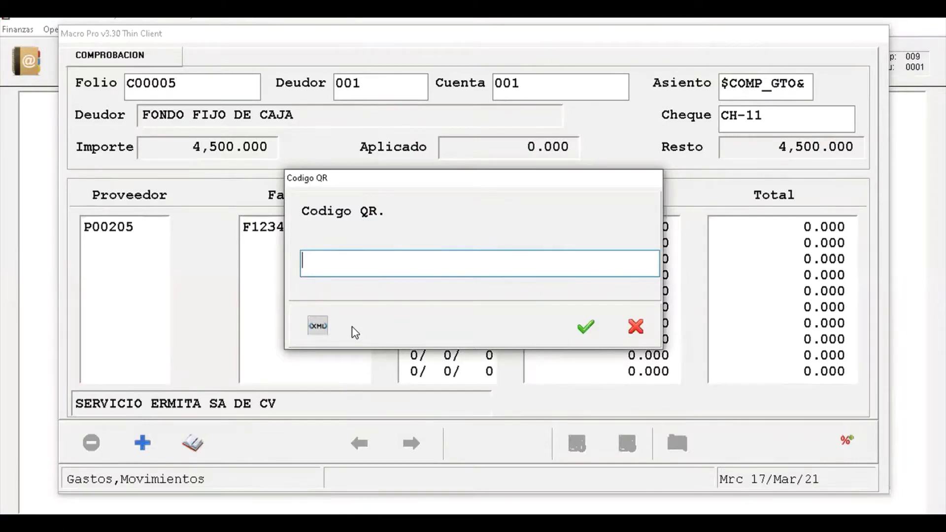
click(586, 327)
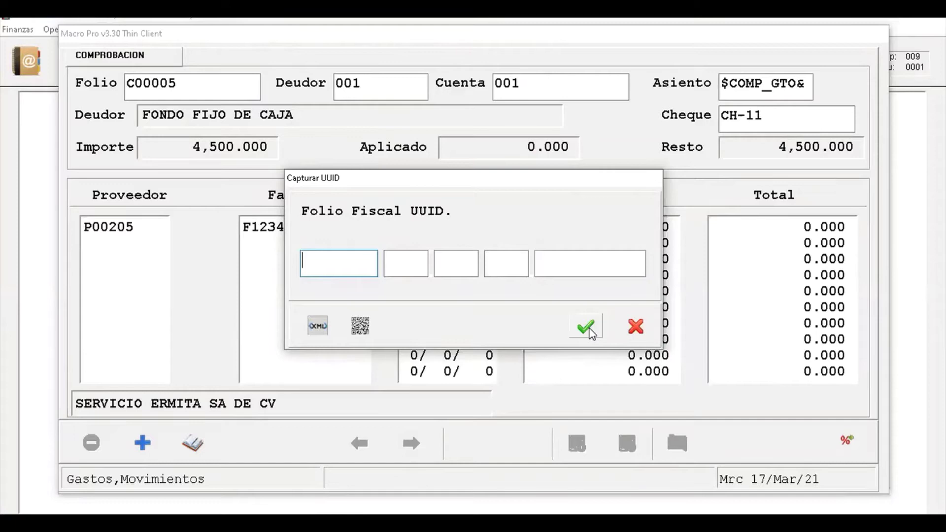
- Leave the fiscal UUID of invoice F1234 blank, date the invoice 2/ENE/2021 and enter an amount of 1000
click(590, 330)
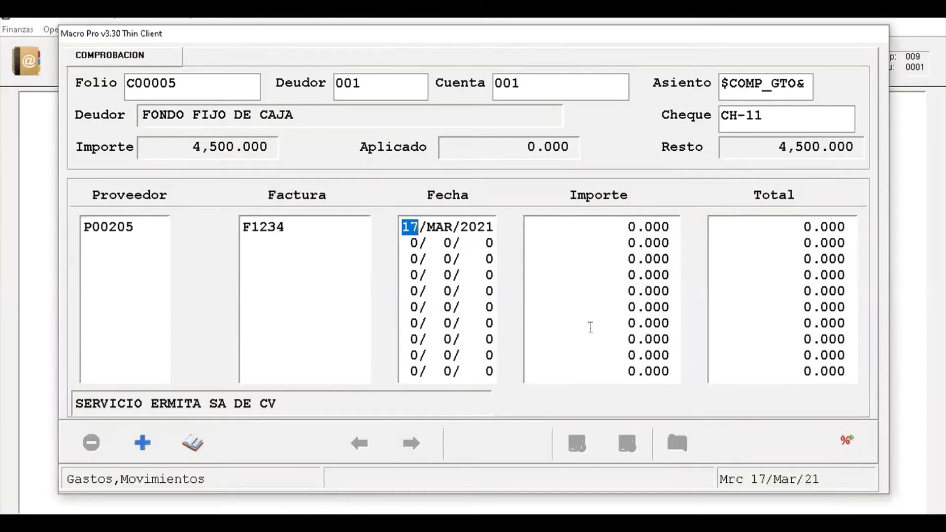
text(0201)
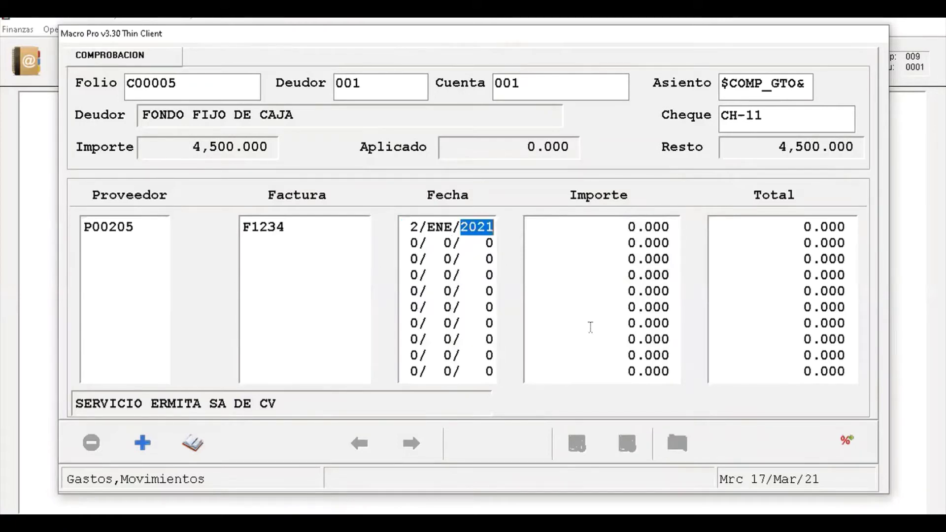
key(Return)
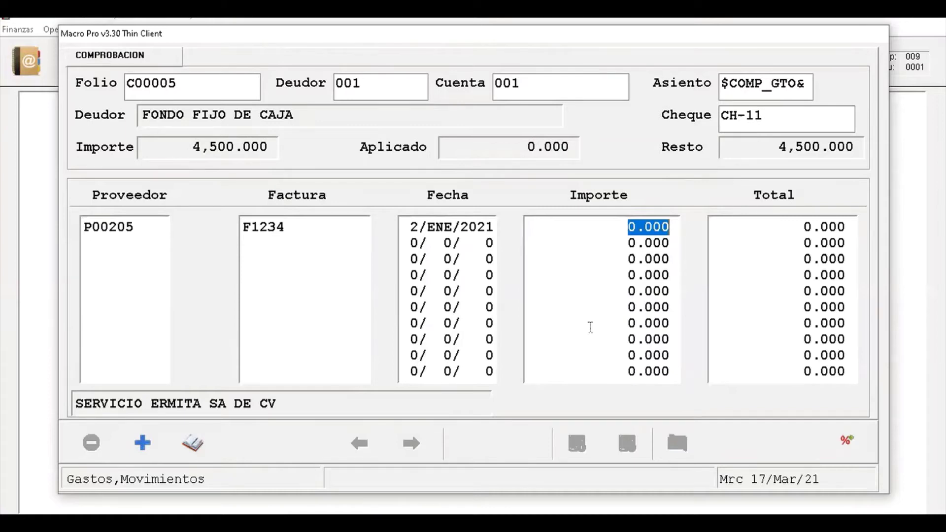
text(1000)
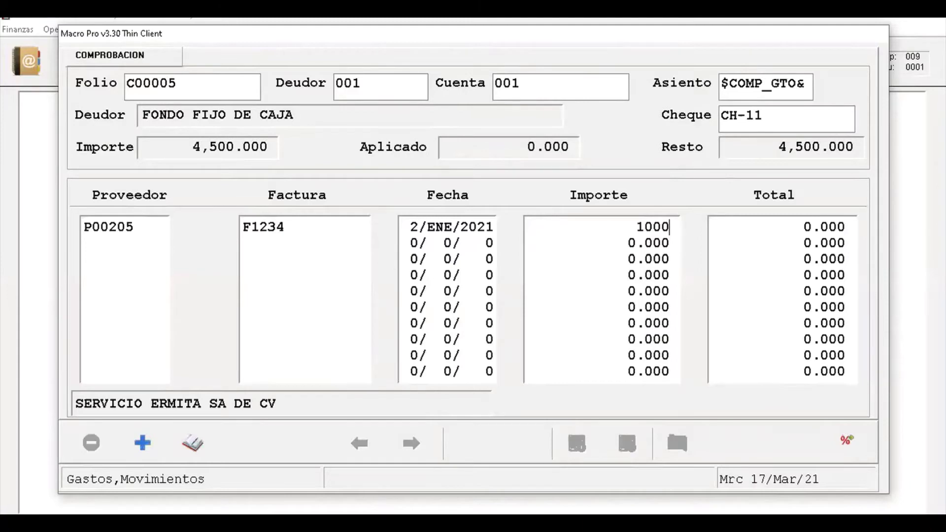
key(Return)
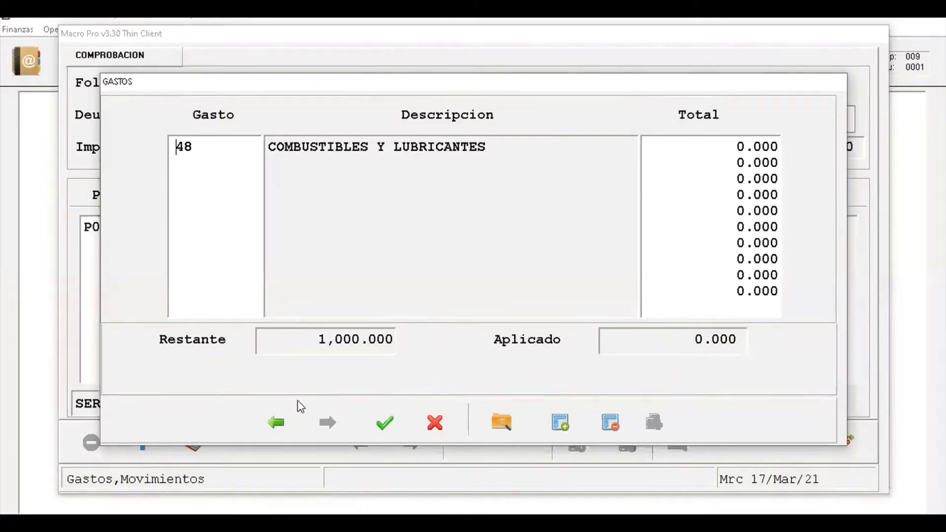
- Apply 1000 to expense 48 COMBUSTIBLES Y LUBRICANTES with the concept GASOLINA and accept the expense breakdown
key(Return)
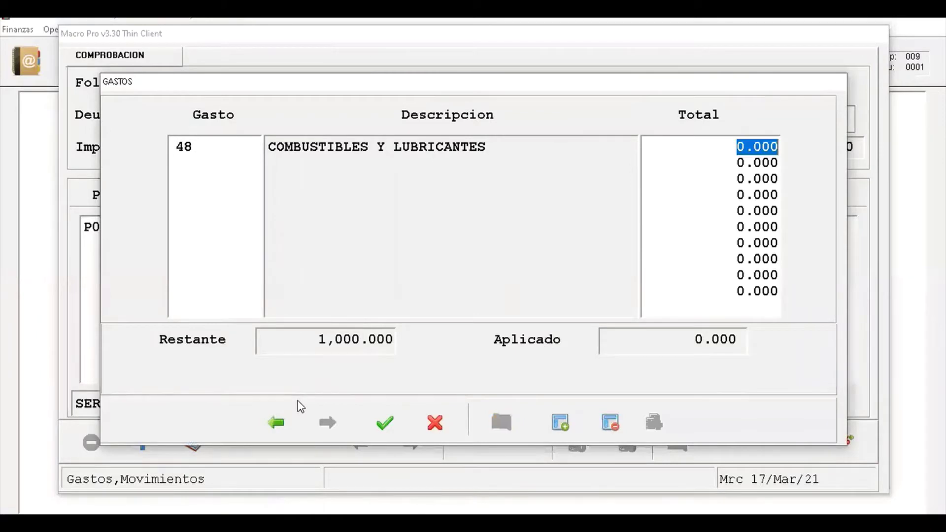
text(10000)
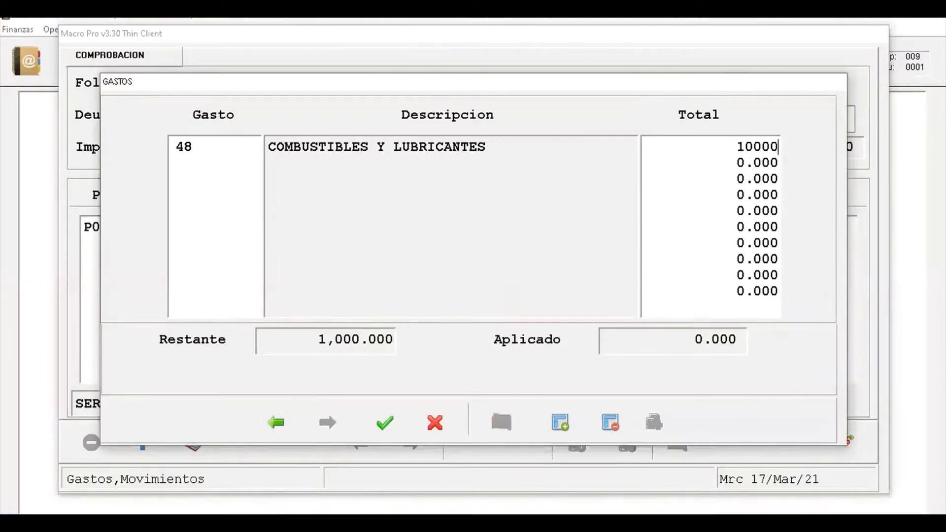
key(BackSpace)
key(Return)
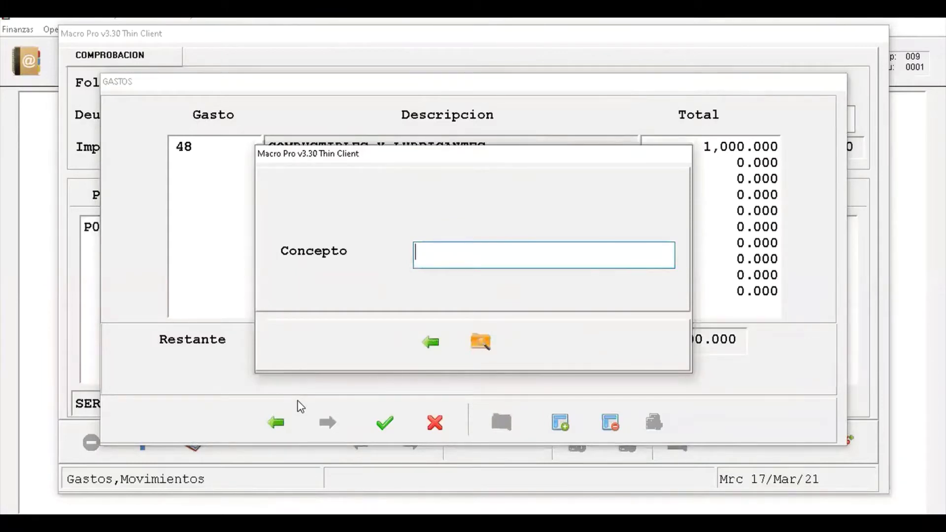
text(GASOLINA)
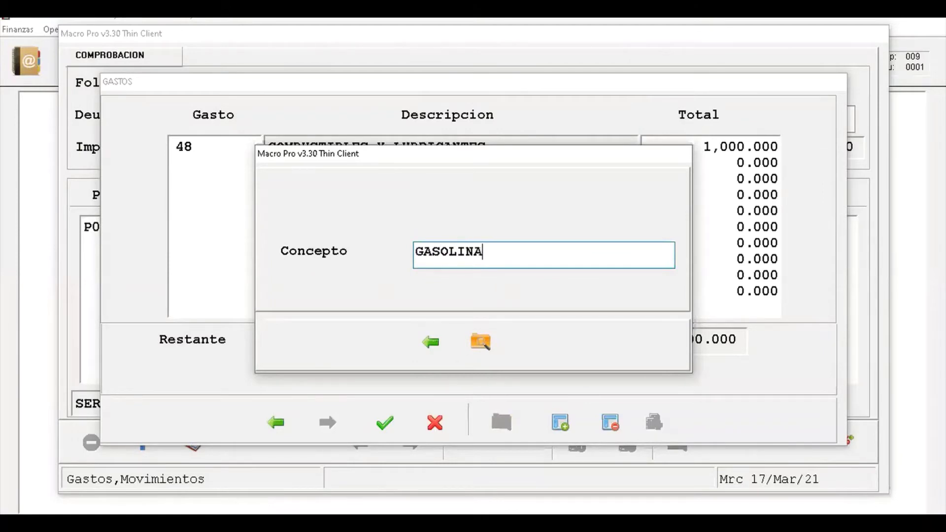
key(Return)
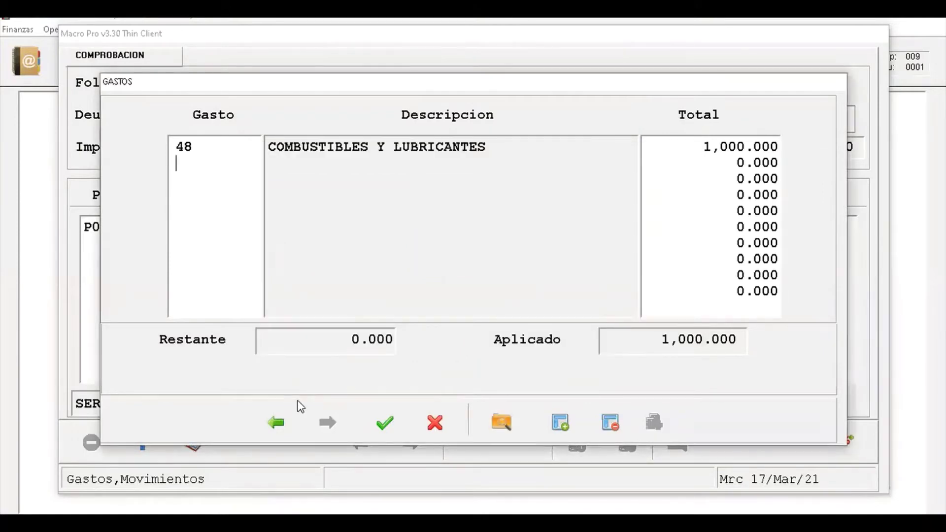
click(386, 425)
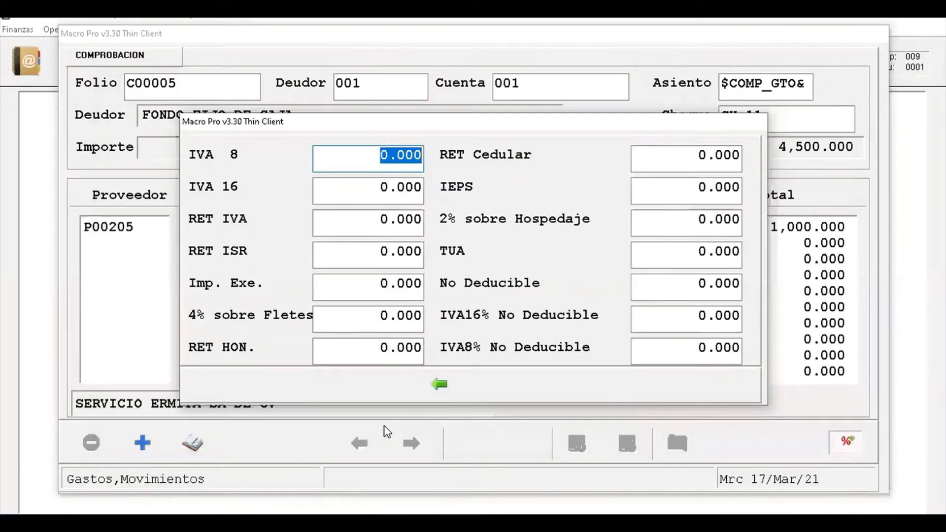
- Set IVA 16 to 160 for invoice F1234 and return to the invoice lines
key(Tab)
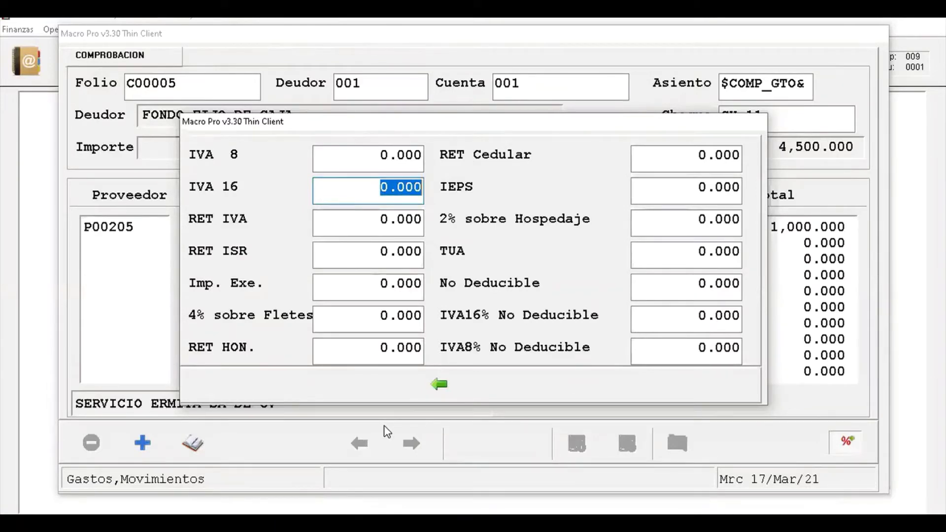
text(160)
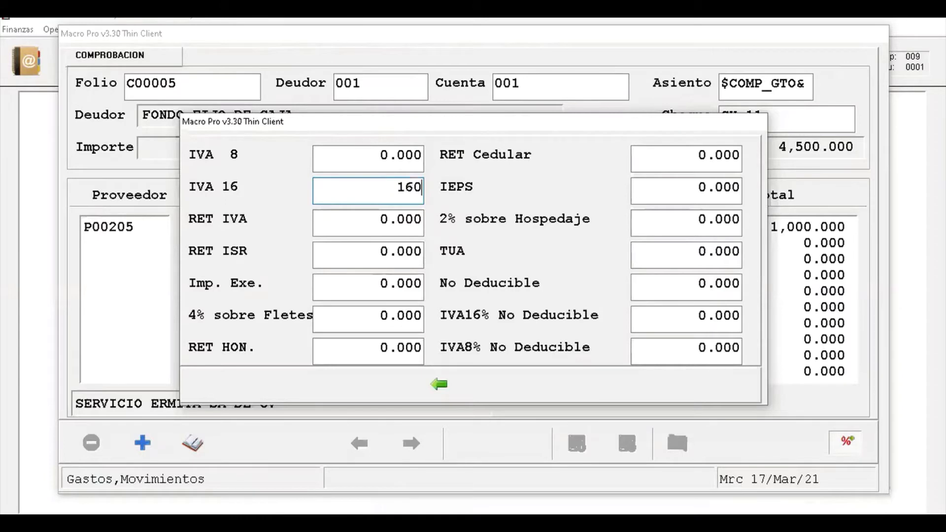
key(Return)
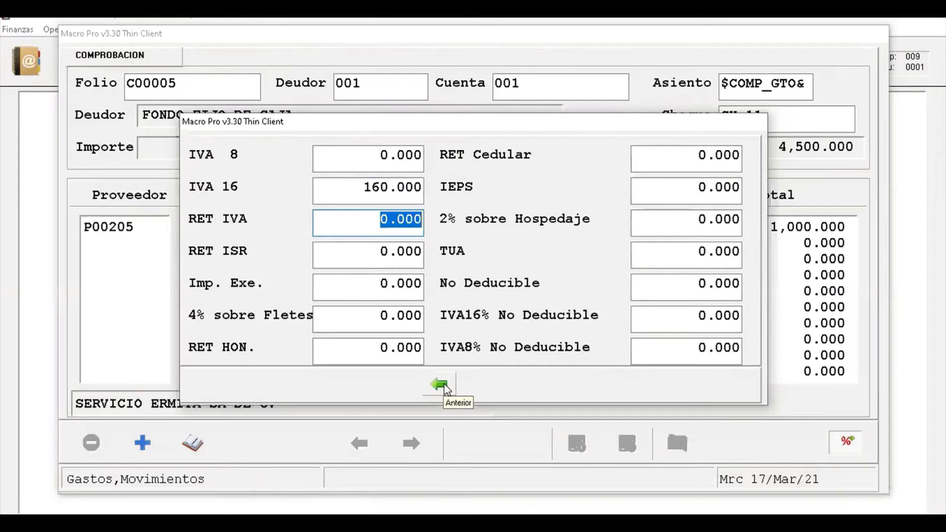
click(440, 384)
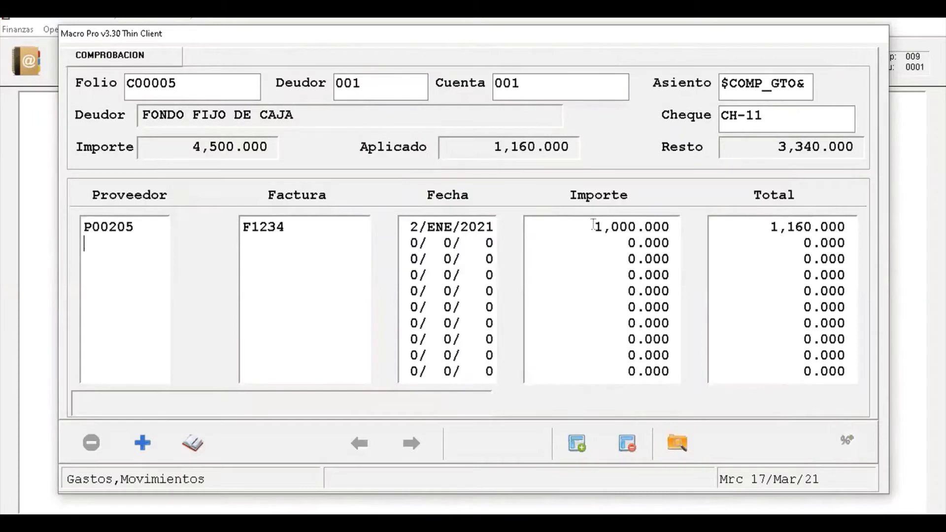
- Find suppliers by name with ERMITA, choose SERVICIO ERMITA SA DE CV and enter invoice F2222 on the second line
key(Return)
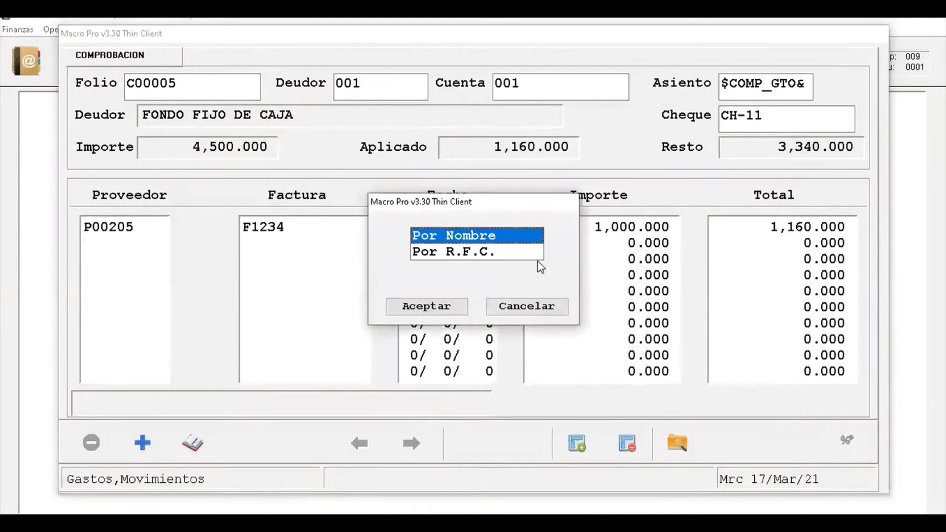
click(528, 306)
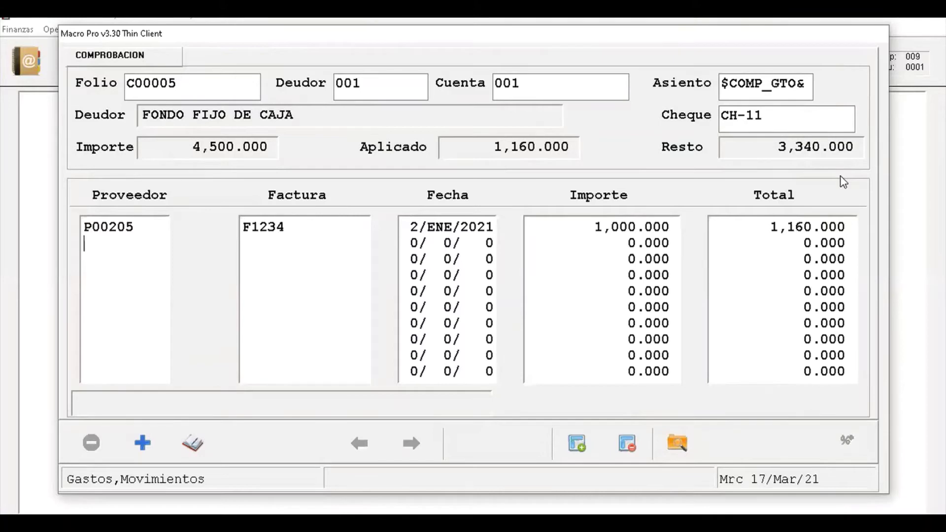
key(F2)
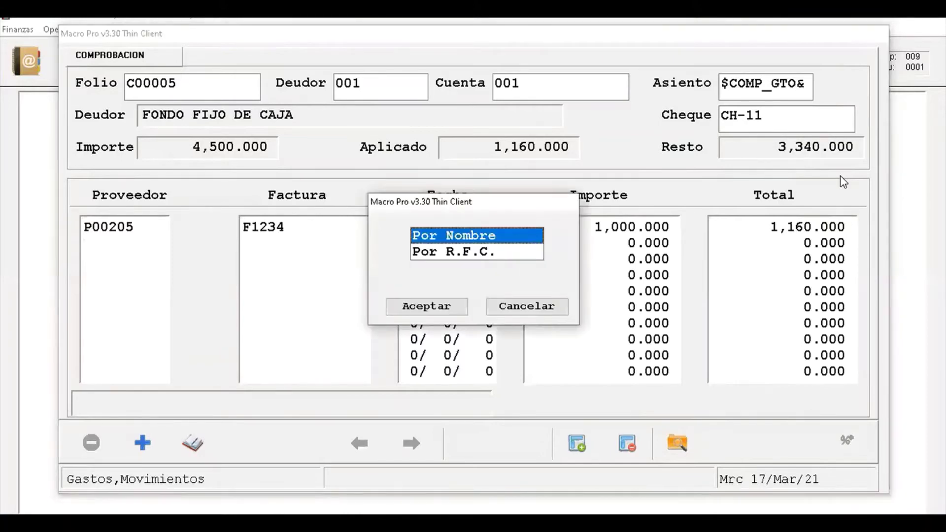
key(Return)
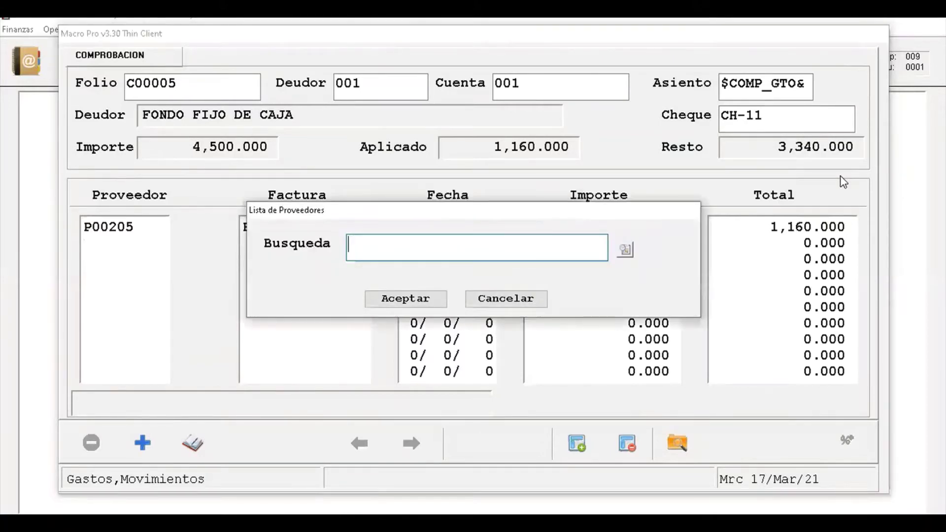
text(ERMITA)
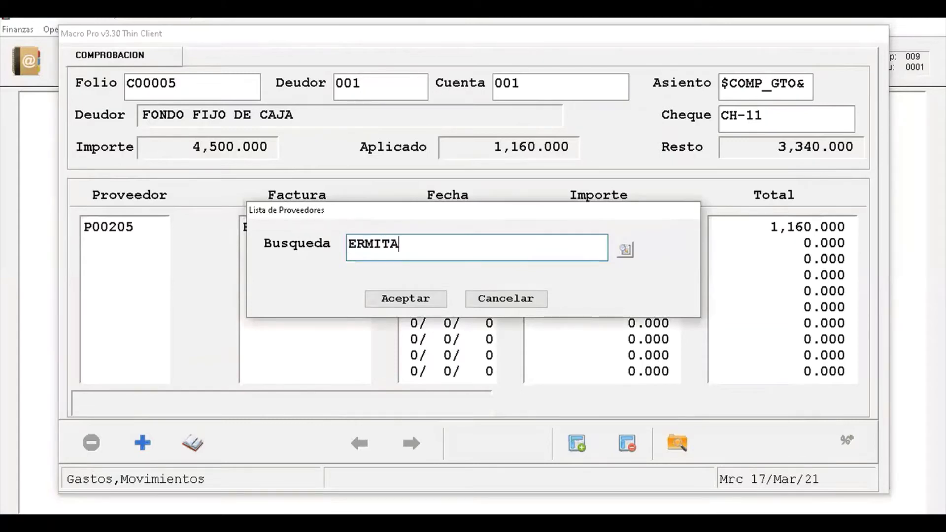
click(626, 250)
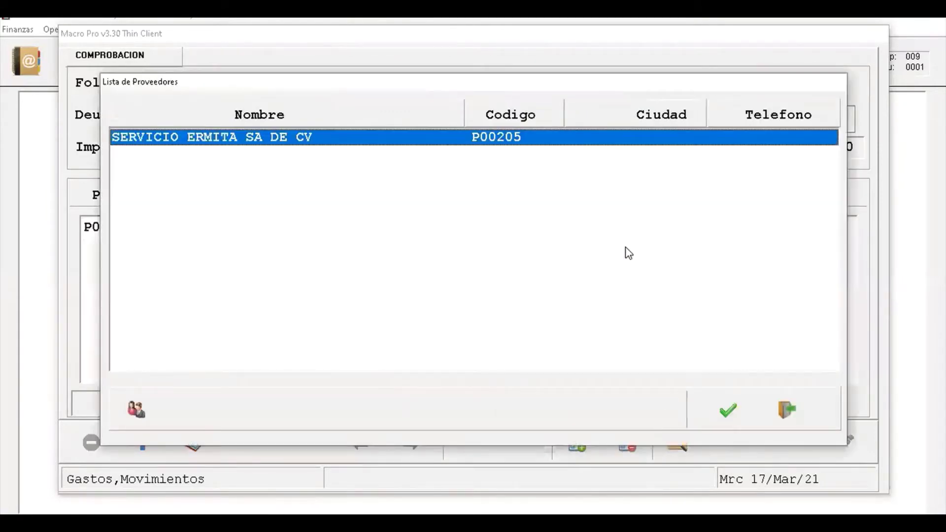
double_click(354, 142)
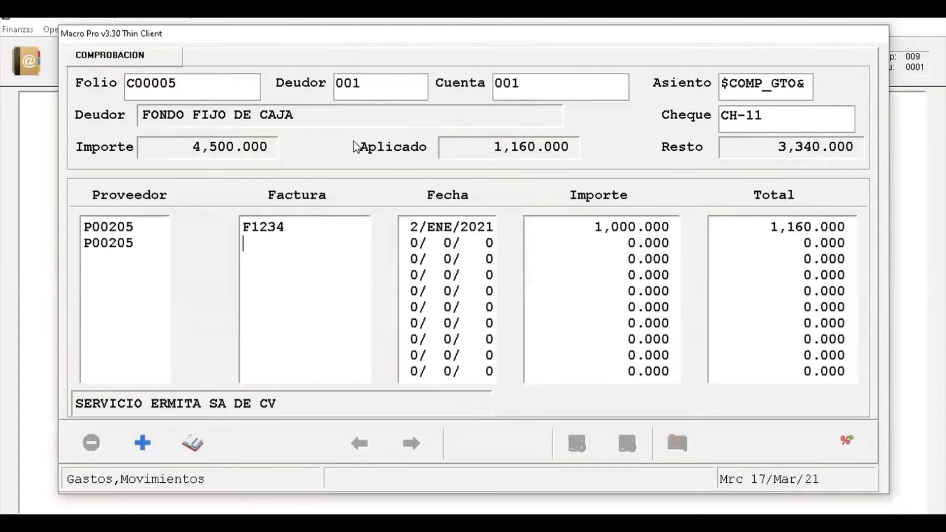
text(F2222)
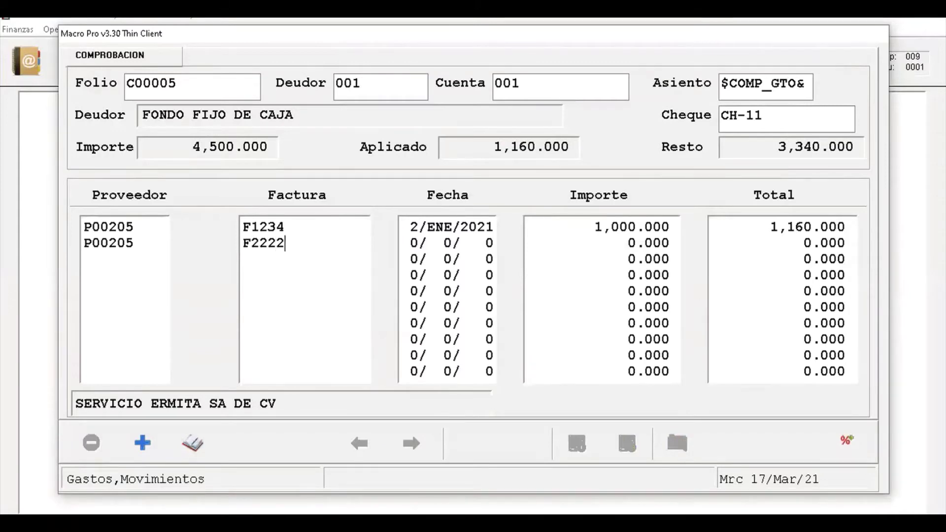
key(Return)
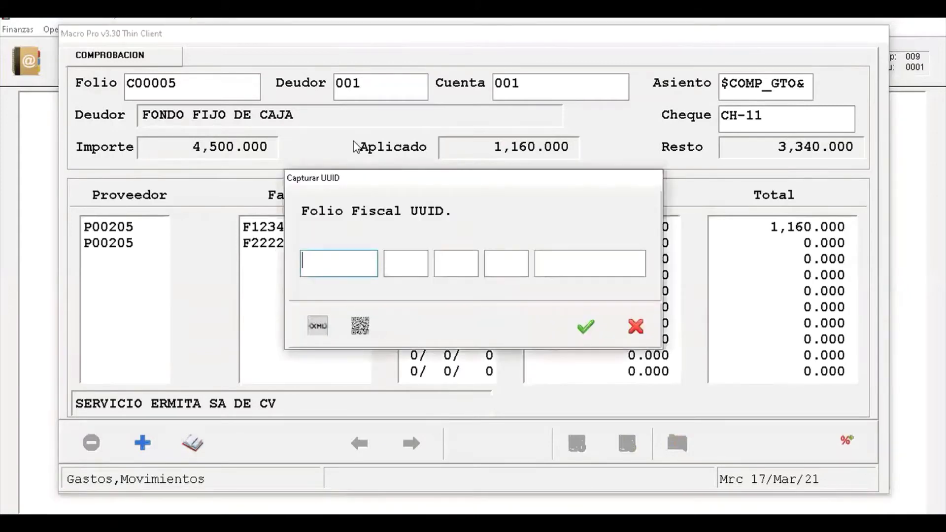
- Leave the fiscal UUID of invoice F2222 blank, date the invoice 5/ENE/2021 and enter an amount of 500
click(585, 326)
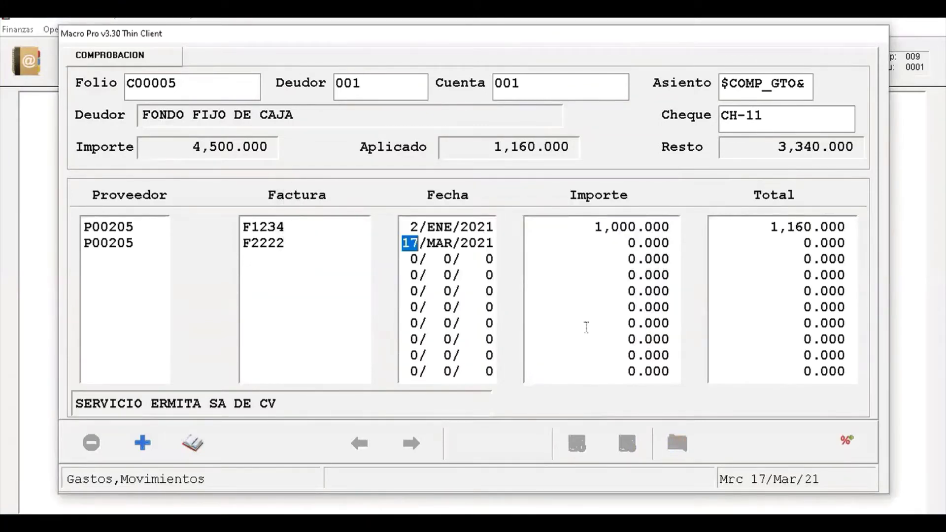
text(0501)
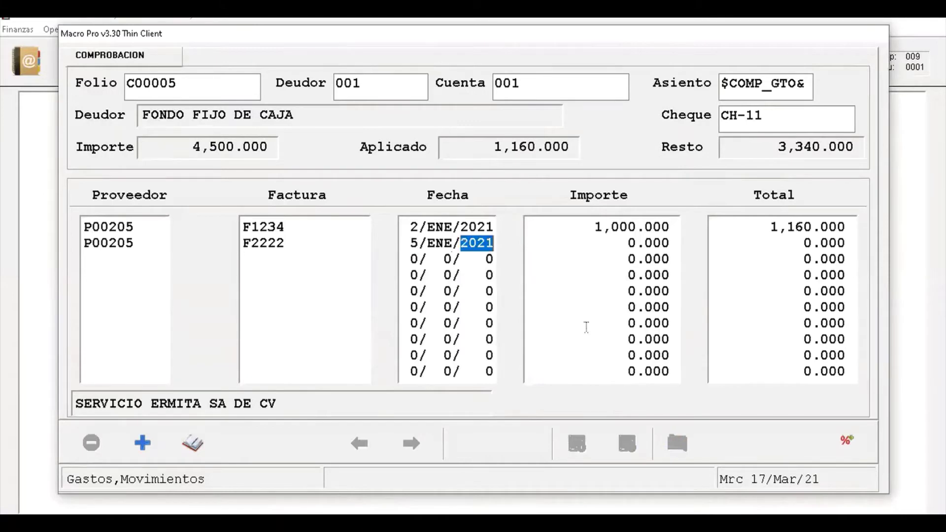
key(Return)
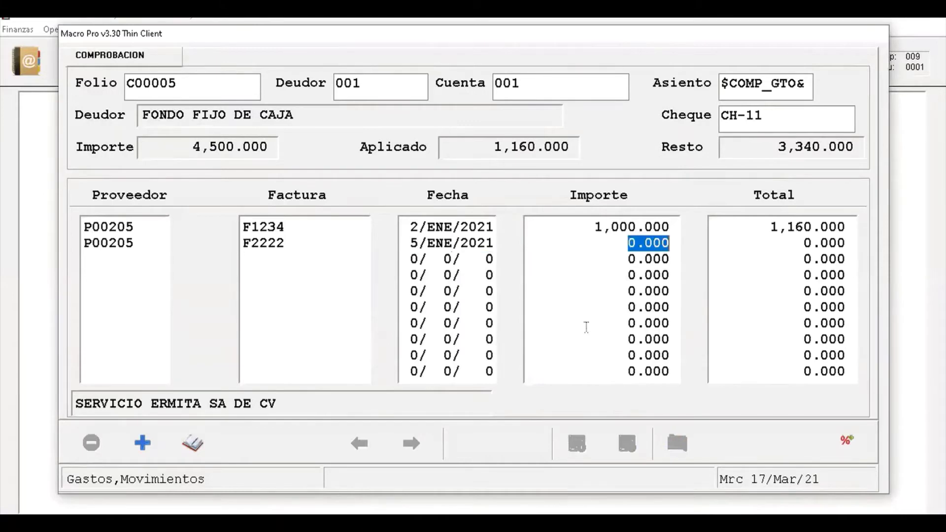
text(500)
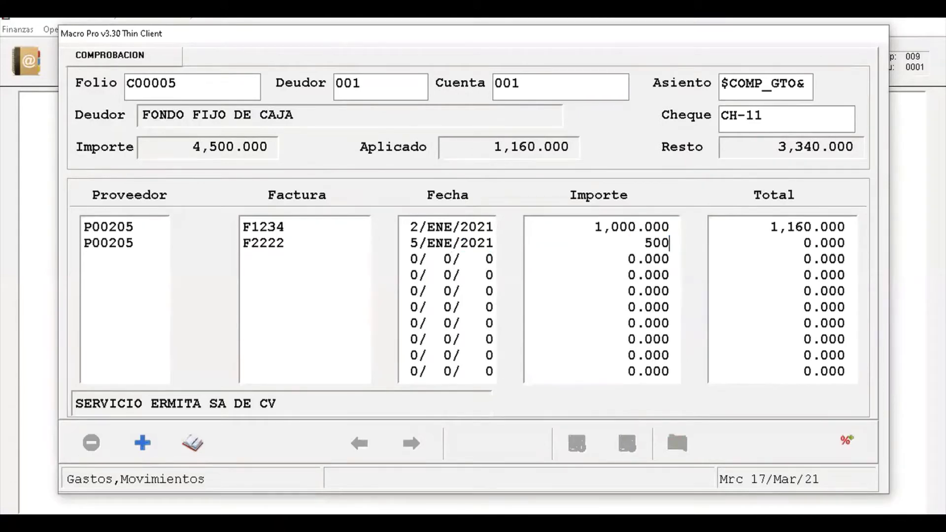
key(Return)
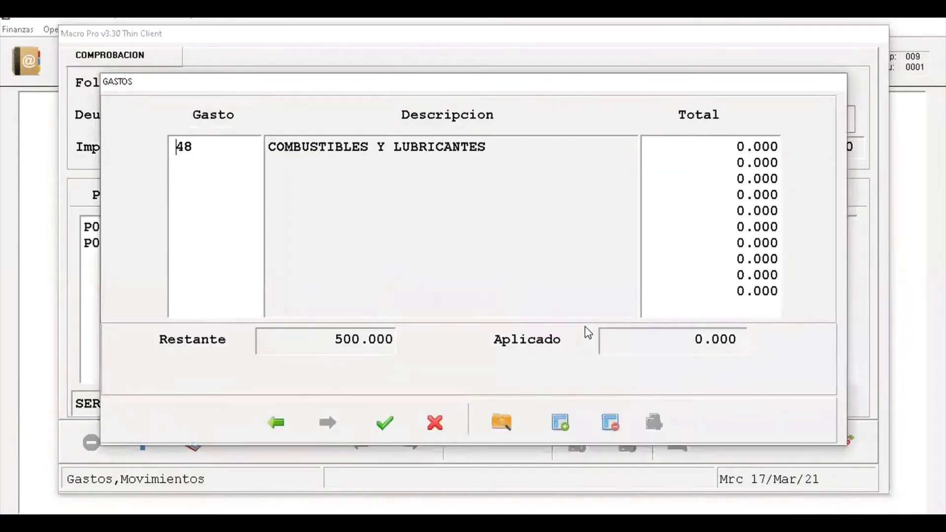
- Apply 500 to expense 48 COMBUSTIBLES Y LUBRICANTES with the concept GASOLINA and accept the expense breakdown for invoice F2222
key(Return)
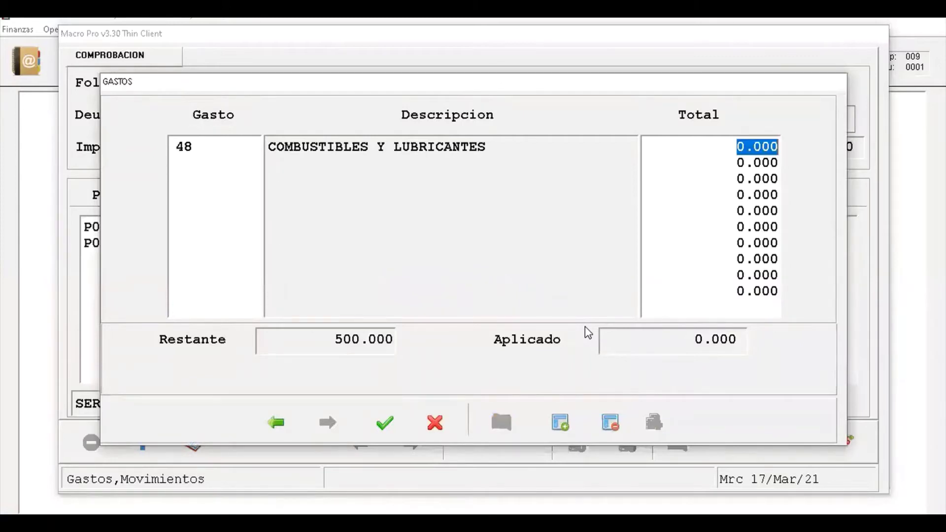
text(500)
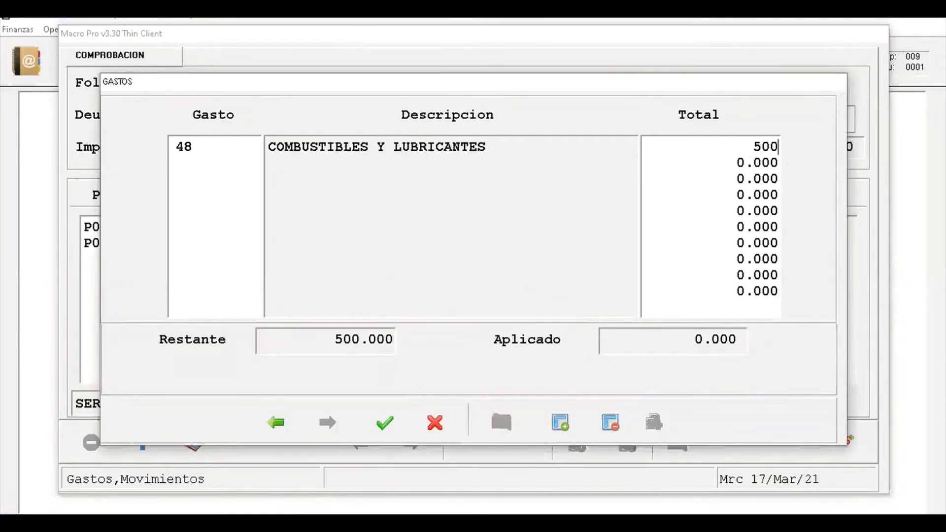
key(Return)
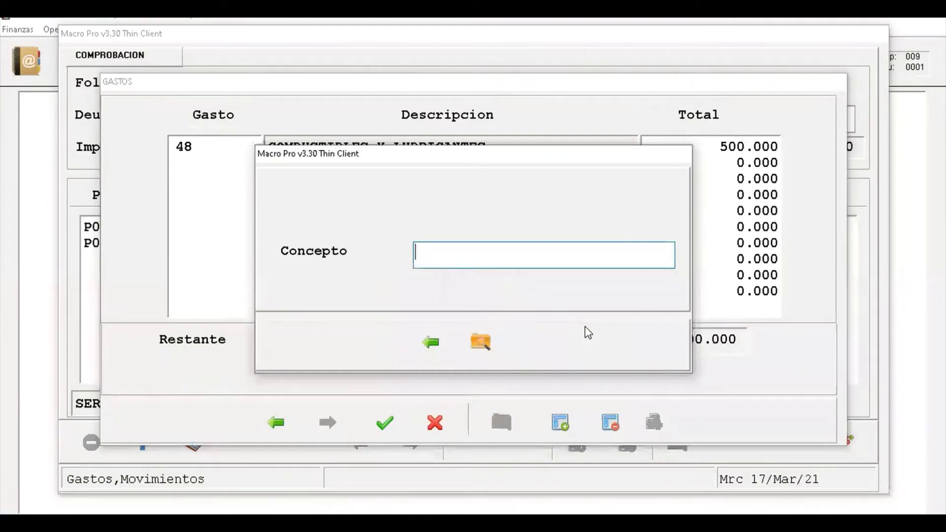
text(GASOLINA)
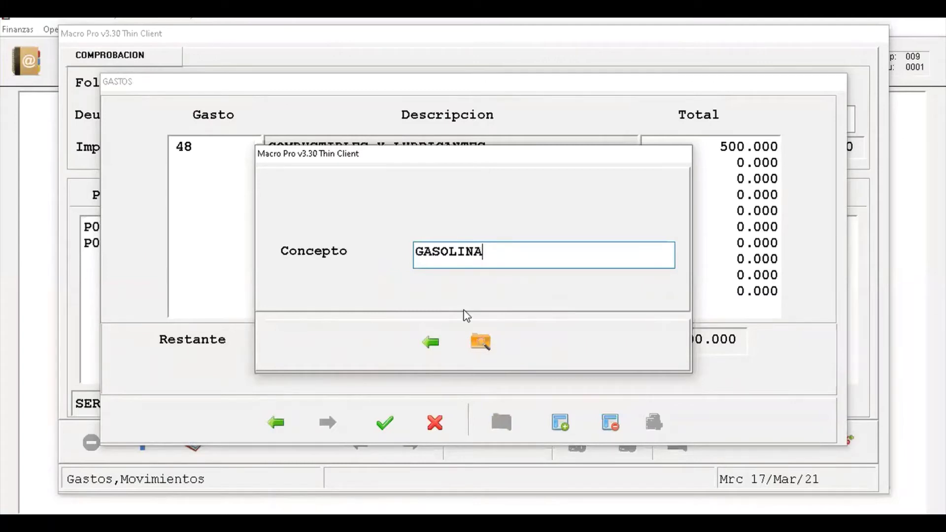
key(Return)
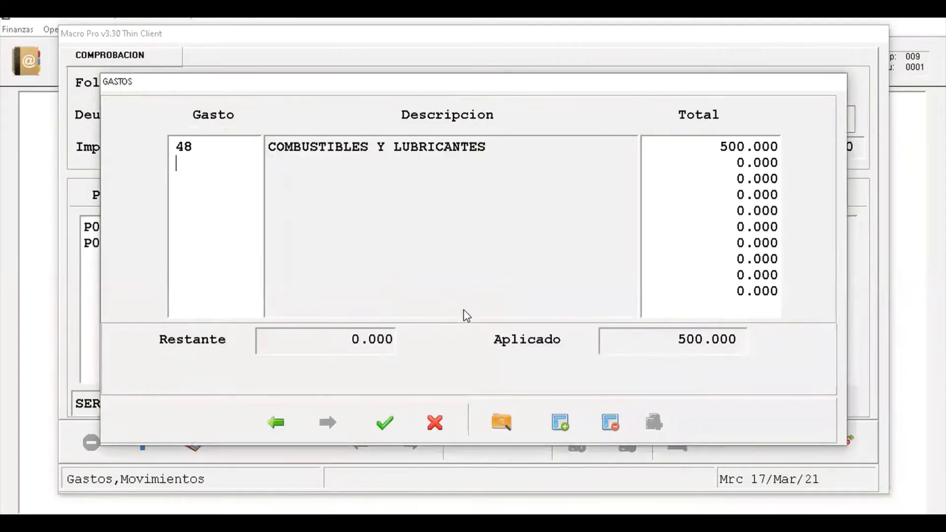
key(Return)
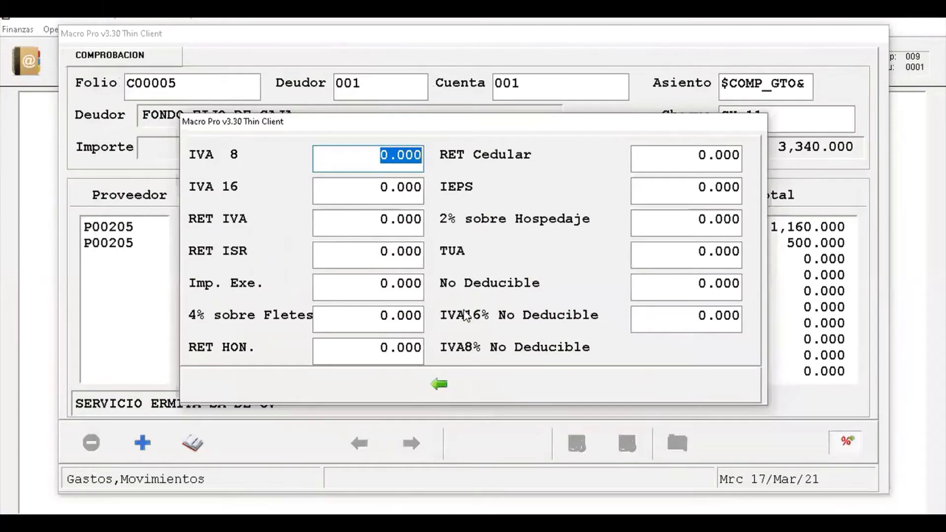
- Set IVA 16 to 80 for invoice F2222 and return to the invoice lines
key(Tab)
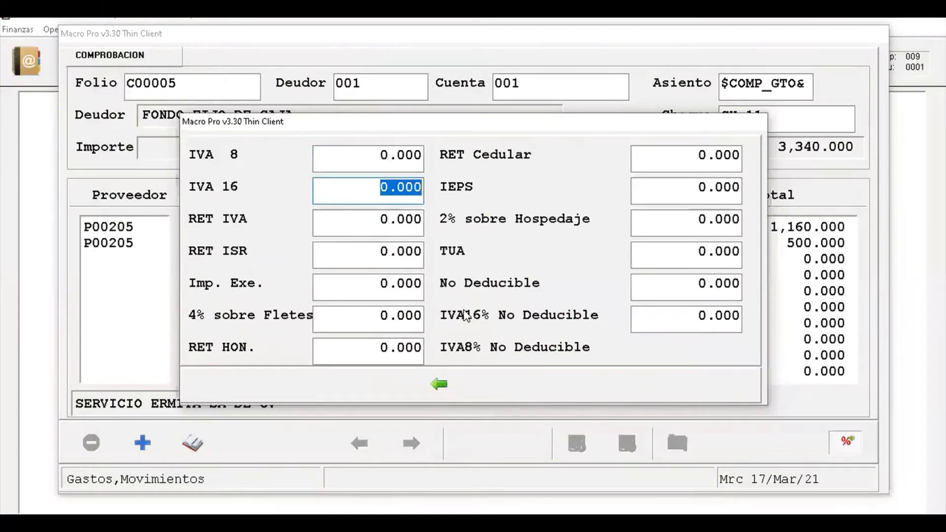
text(8)
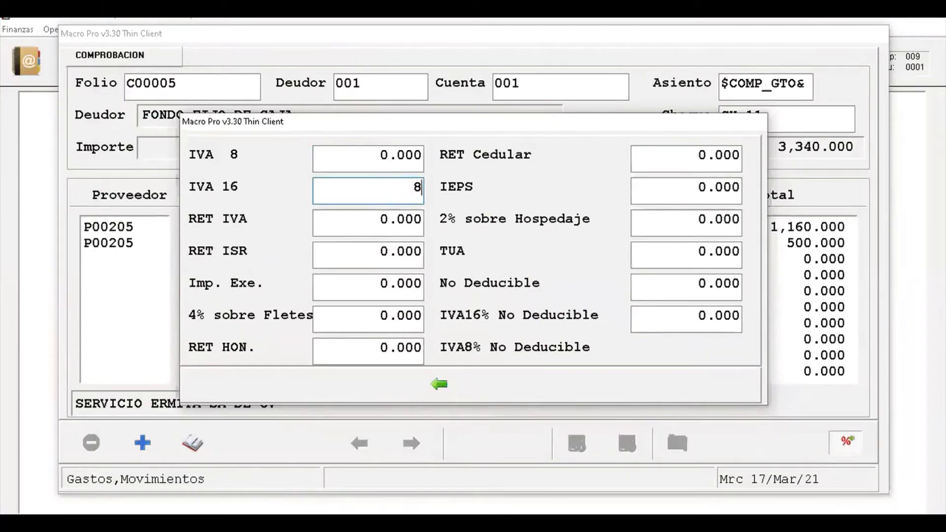
text(0)
key(Tab)
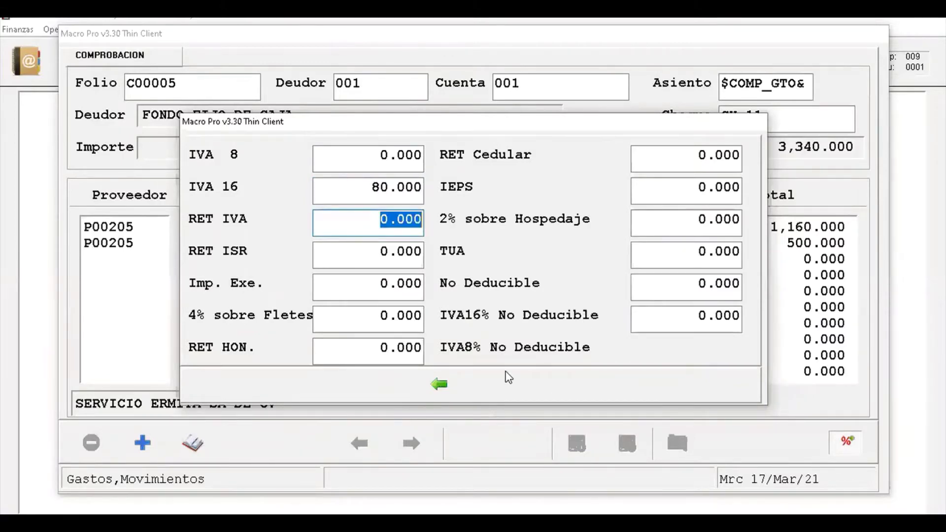
click(439, 384)
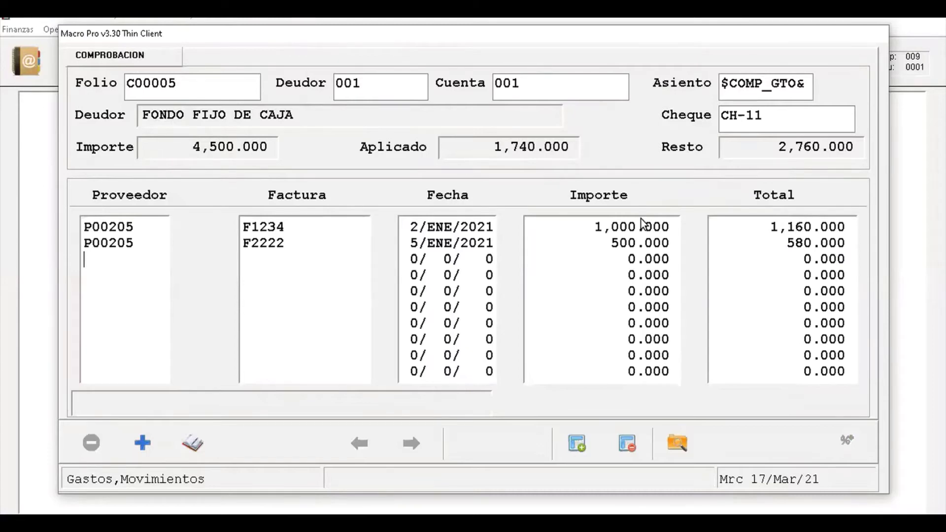
key(alt+Tab)
key(alt+Tab)
key(Escape)
- Find suppliers by name with CONCESIONA and choose CONCESIONARIA DE VIAS TRONCALES SA DE CV for the third line
key(F2)
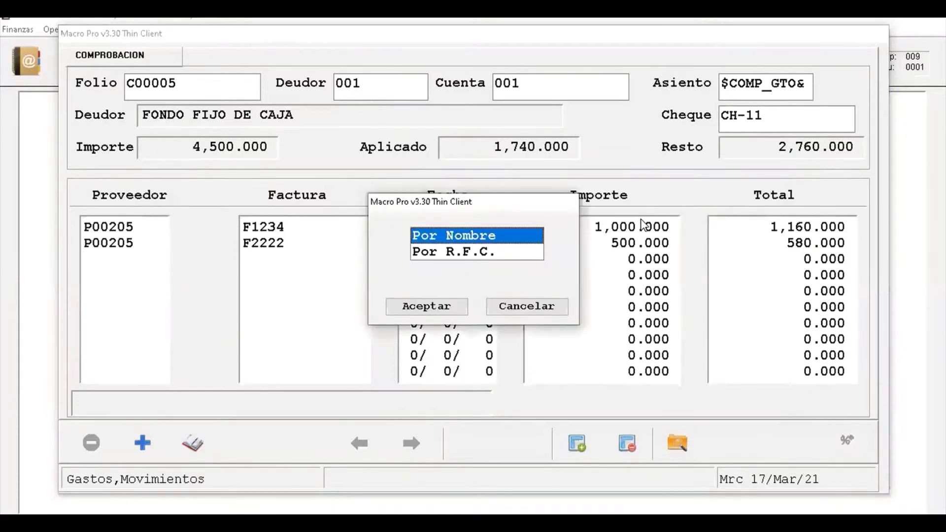
key(Return)
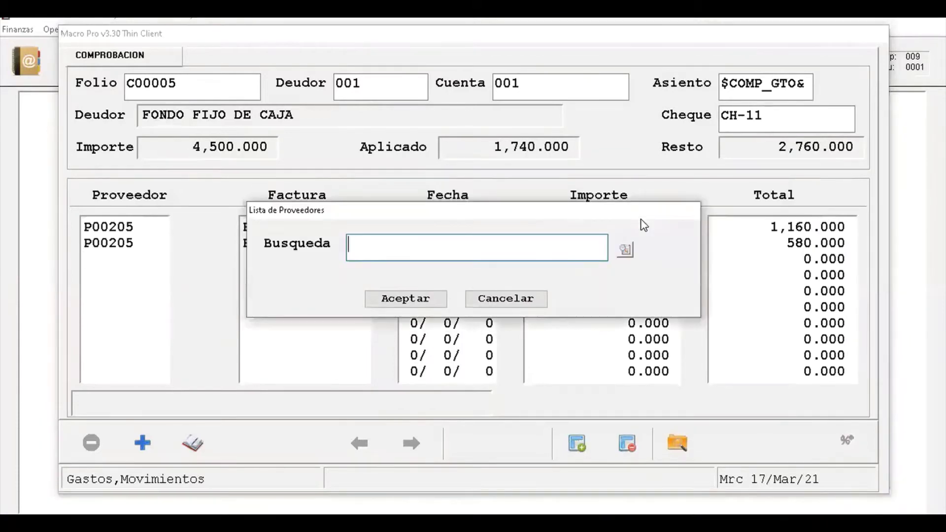
text(CONCESI)
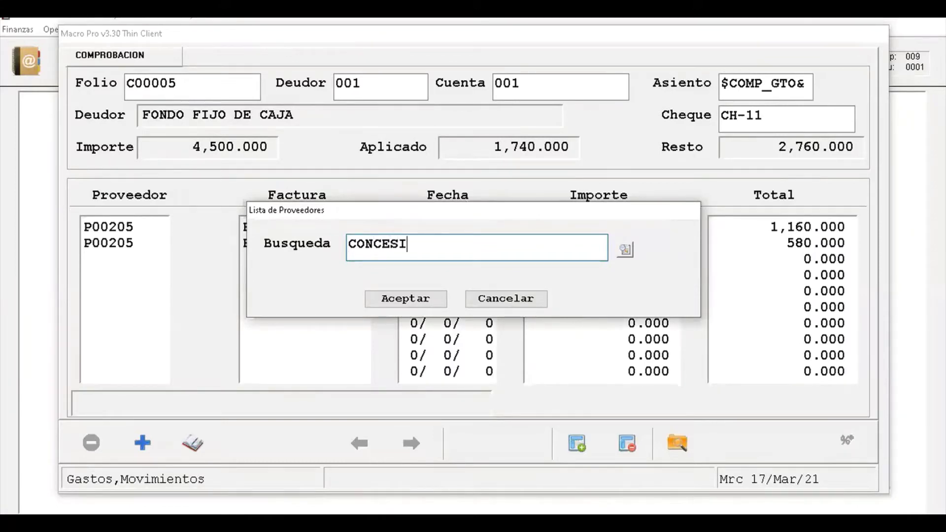
text(ONA)
key(BackSpace)
key(BackSpace)
text(NA)
click(630, 253)
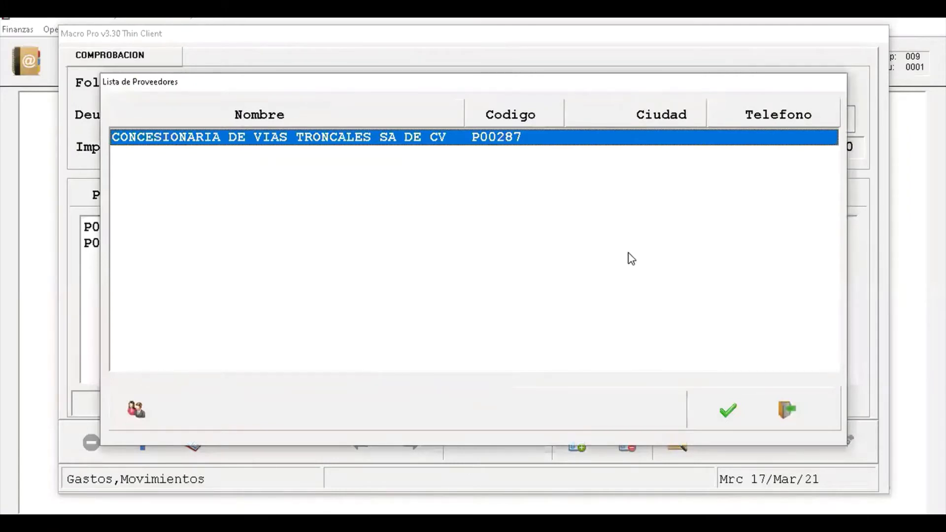
key(Return)
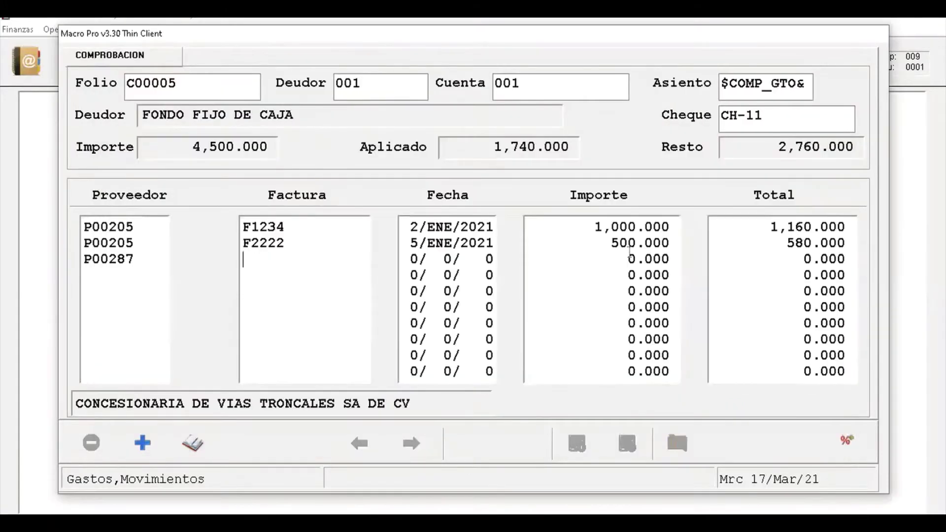
- Enter invoice F3333 on the third line, dated 2/ENE/2021 with an amount of 160, and open its expense breakdown
text(F3333)
key(Return)
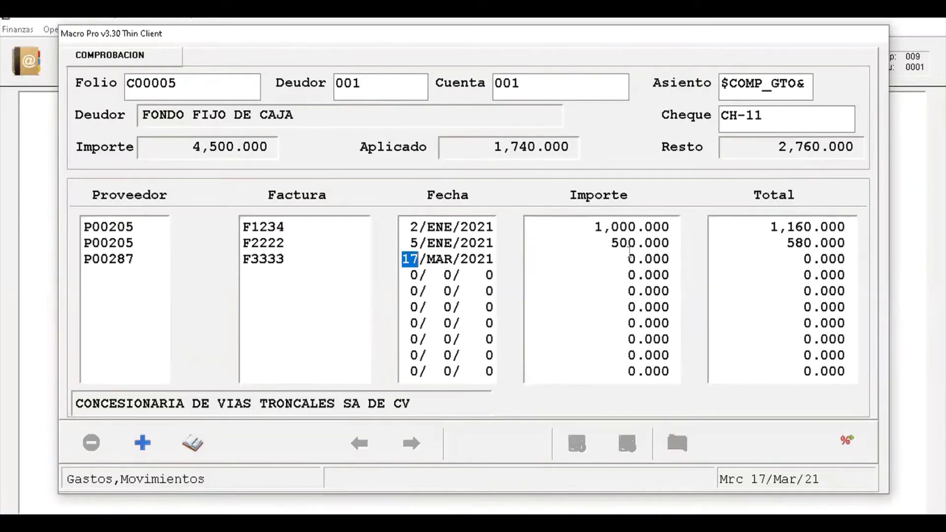
text(0201)
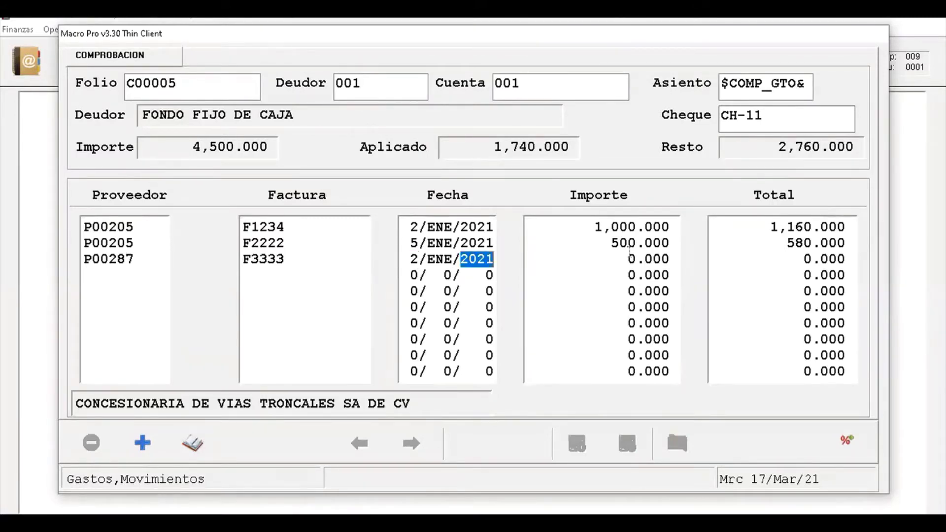
key(Return)
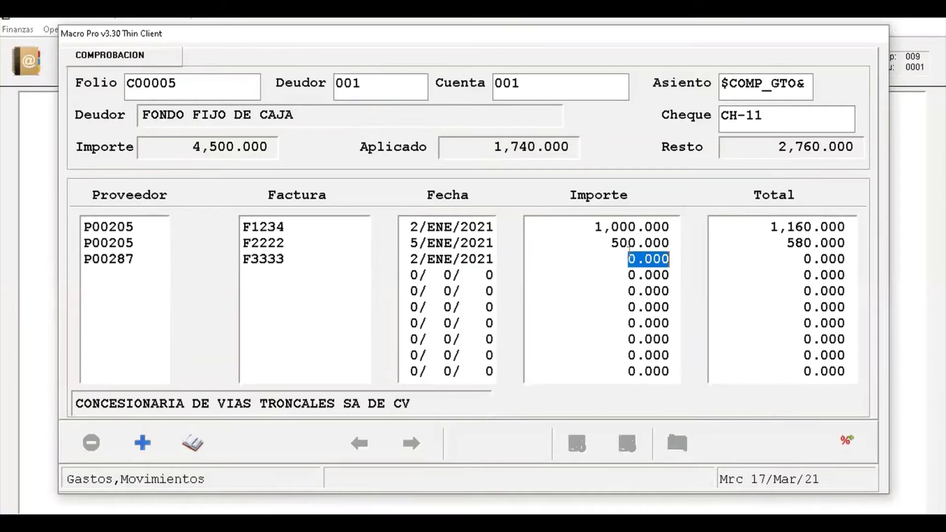
text(160)
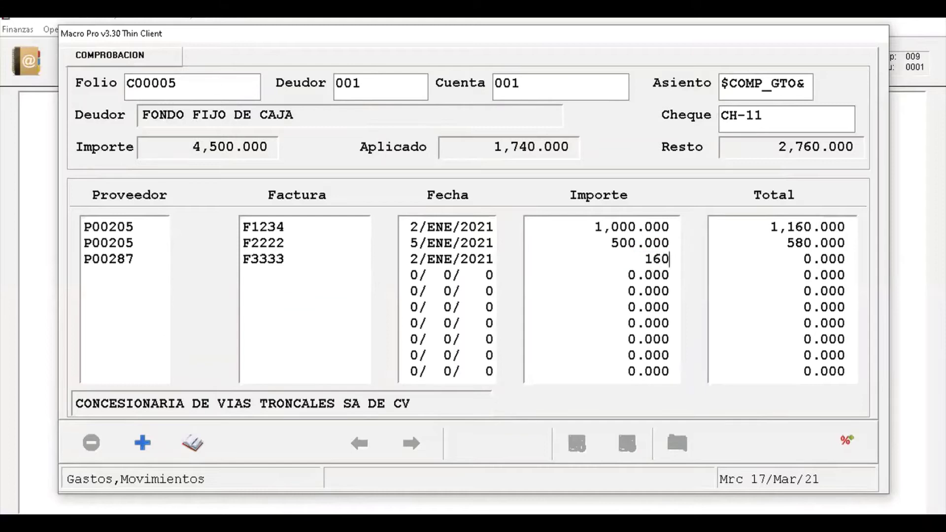
key(Return)
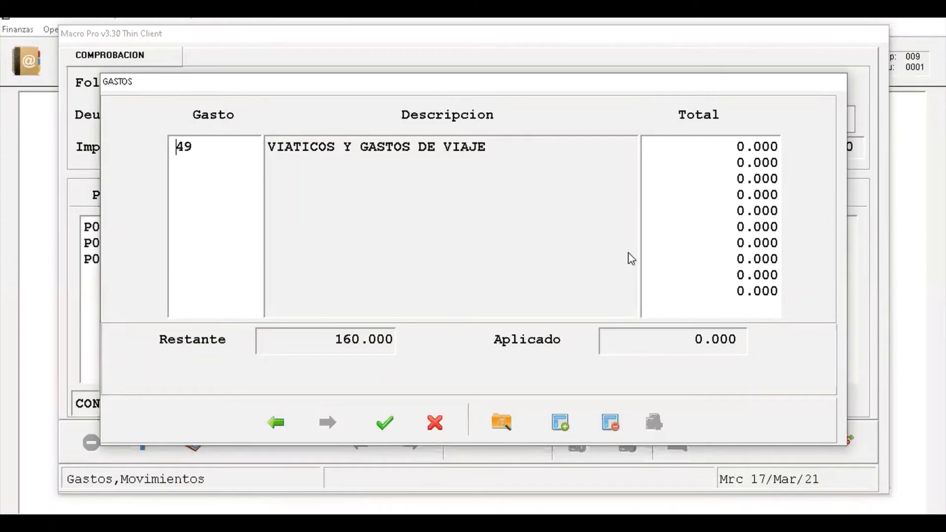
- Browse the full expense catalogue down to 66 COMISIONES SOBRE VENTAS and choose 49 VIATICOS Y GASTOS DE VIAJE for invoice F3333
key(F2)
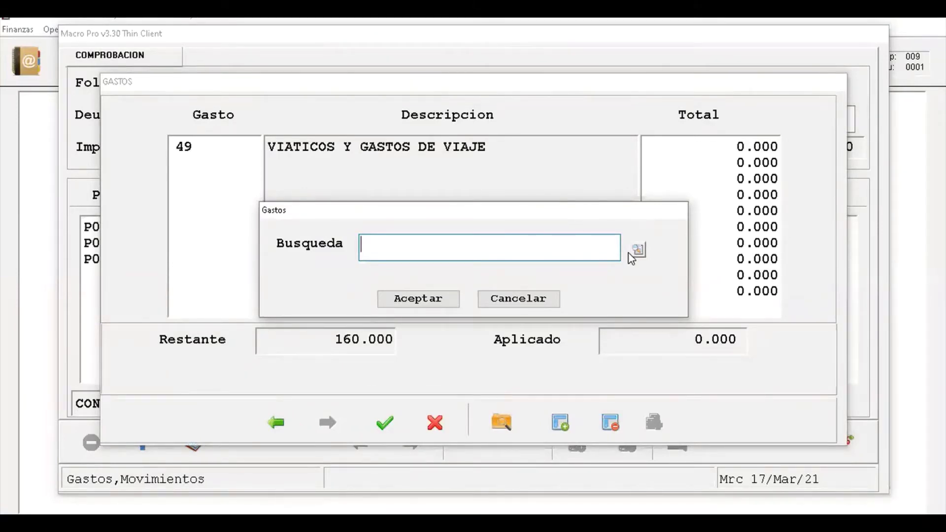
click(630, 254)
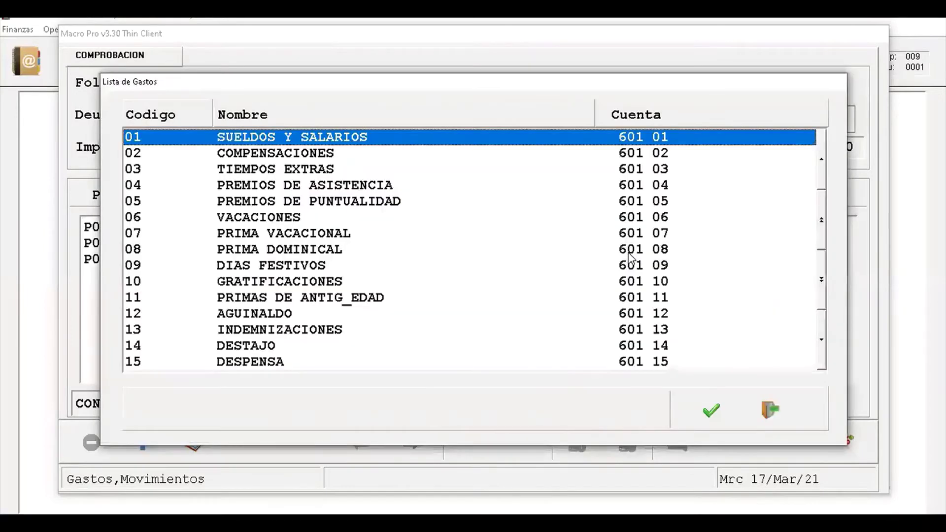
key(Down)
key(Down)
key(Down)
key(Down)
key(Down)
key(Down)
key(Down)
key(Down)
key(Down)
key(Down)
key(Down)
key(Down)
key(Down)
key(Down)
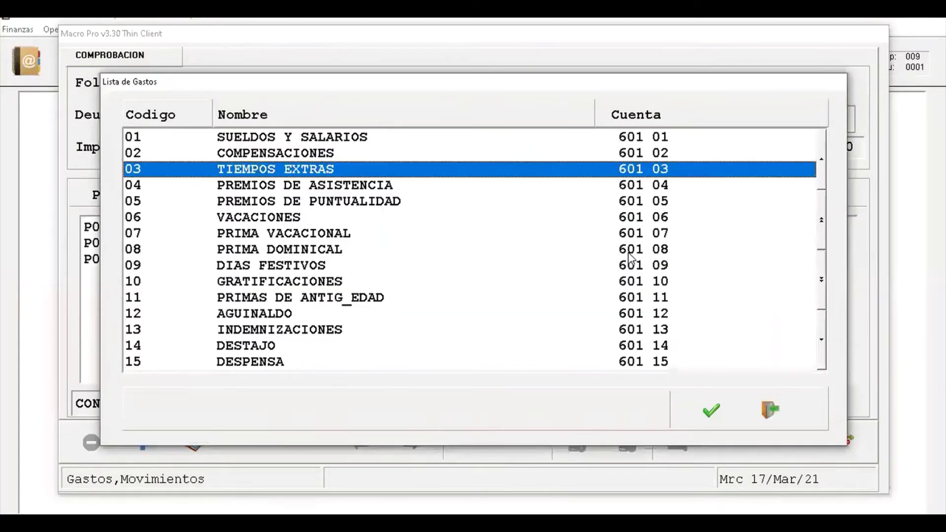
key(Down)
key(Down)
key(Down)
key(Down)
key(Down)
key(Down)
key(Down)
key(Down)
key(Down)
key(Down)
key(Down)
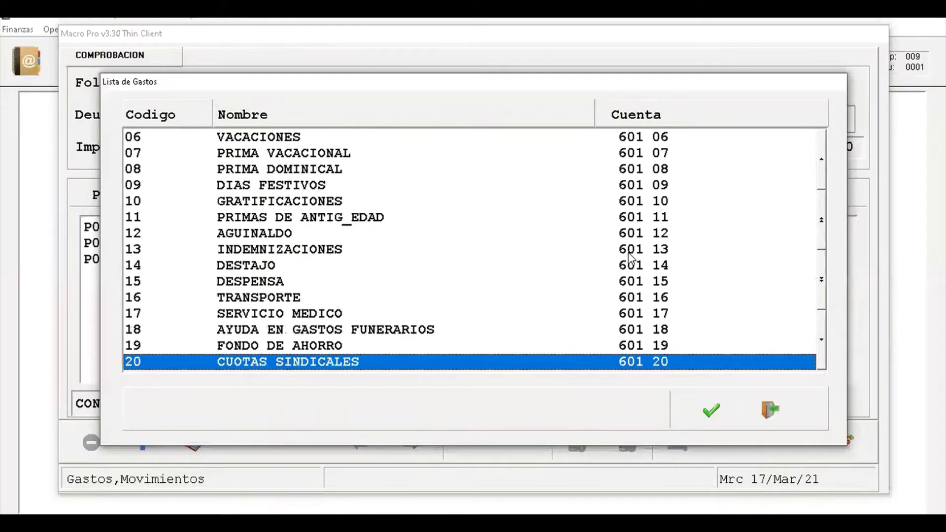
key(Down)
key(Down)
key(Down)
key(Down)
key(Down)
key(Down)
key(Down)
key(Down)
key(Down)
key(Down)
key(Down)
key(Down)
key(Down)
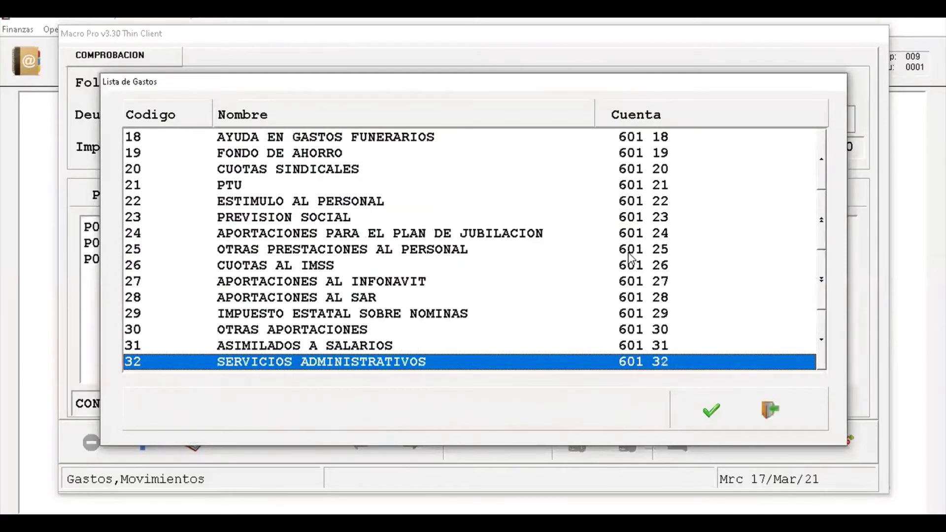
key(Down)
key(Down)
key(Down)
key(Down)
key(Down)
key(Down)
key(Down)
key(Down)
key(Down)
key(Down)
key(Down)
key(Down)
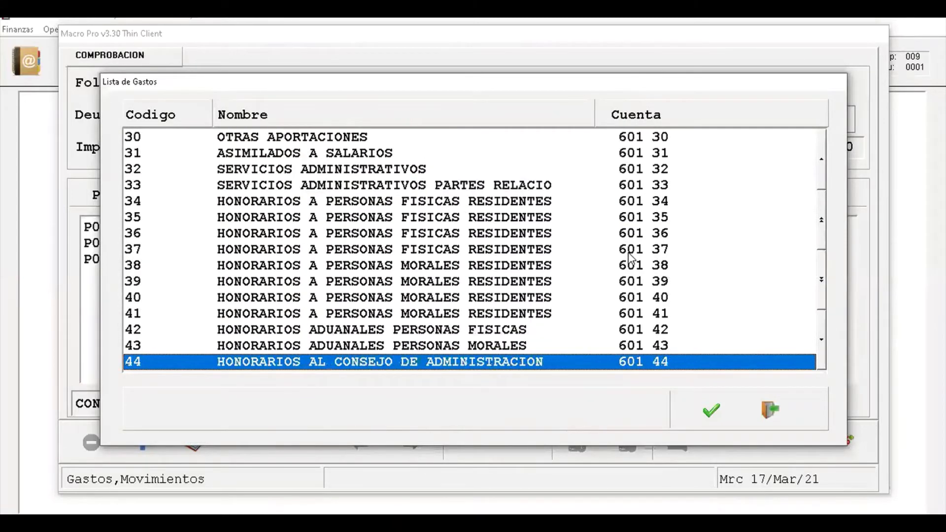
key(Down)
key(Down)
key(Down)
key(Down)
key(Down)
key(Down)
key(Down)
key(Down)
key(Down)
key(Down)
key(Down)
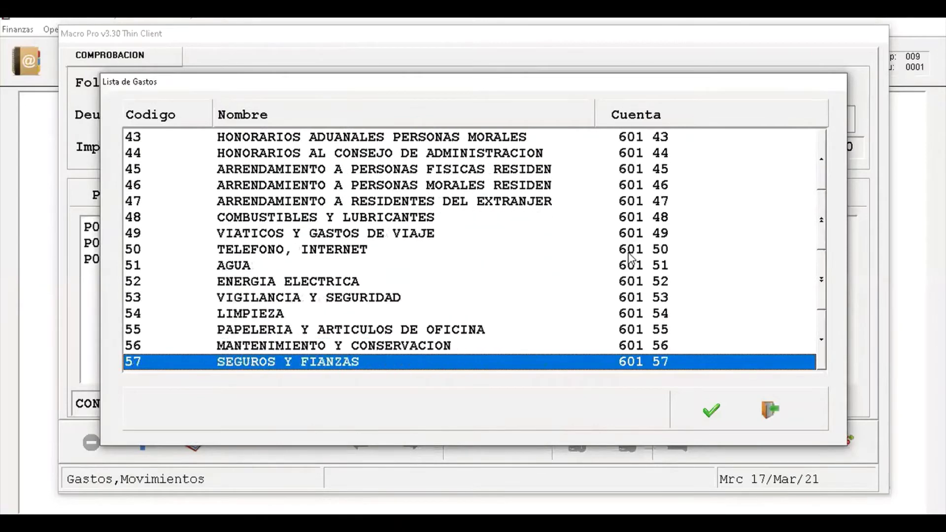
key(Down)
key(Down)
key(Down)
key(Down)
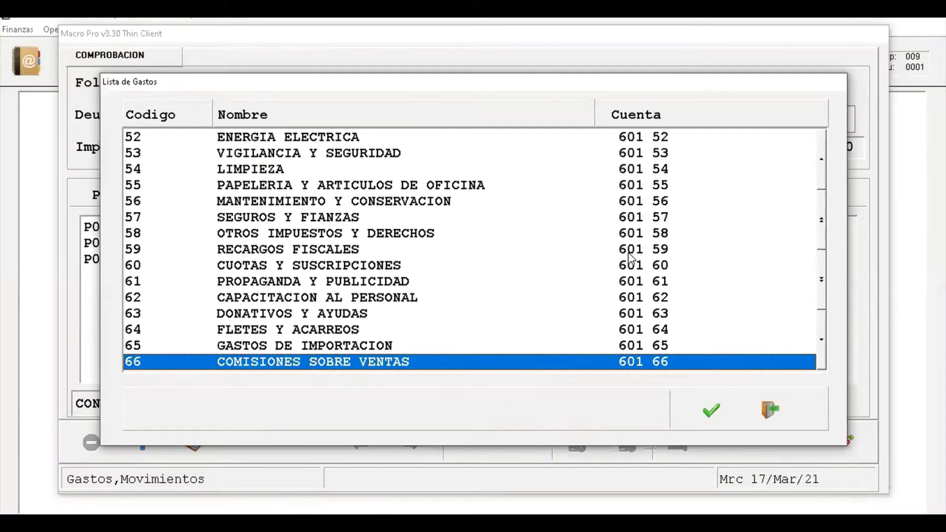
key(Up)
key(Up)
key(Up)
key(Up)
key(Up)
key(Up)
key(Up)
key(Up)
key(Up)
key(Up)
key(Up)
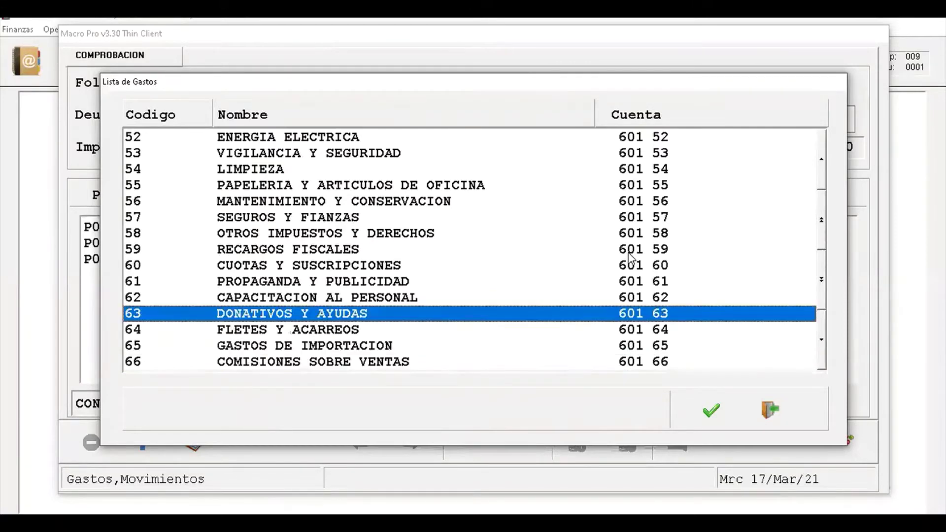
key(Up)
key(Up)
key(Up)
key(Up)
key(Up)
key(Up)
key(Up)
key(Up)
key(Up)
key(Up)
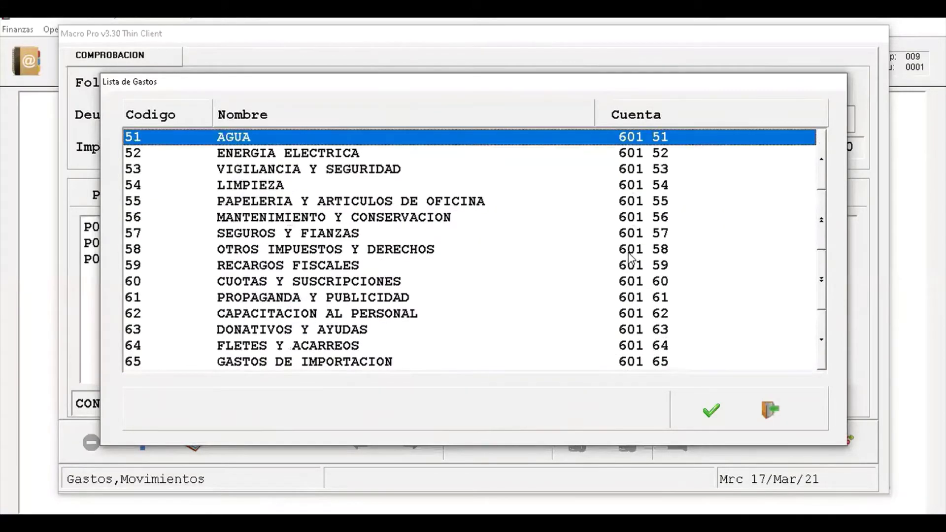
key(Down)
key(Down)
key(Down)
key(Down)
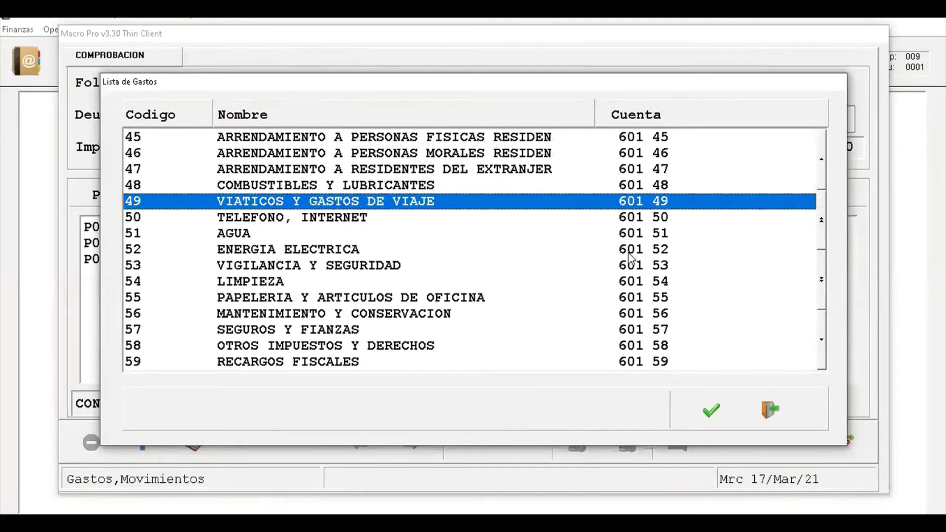
key(Return)
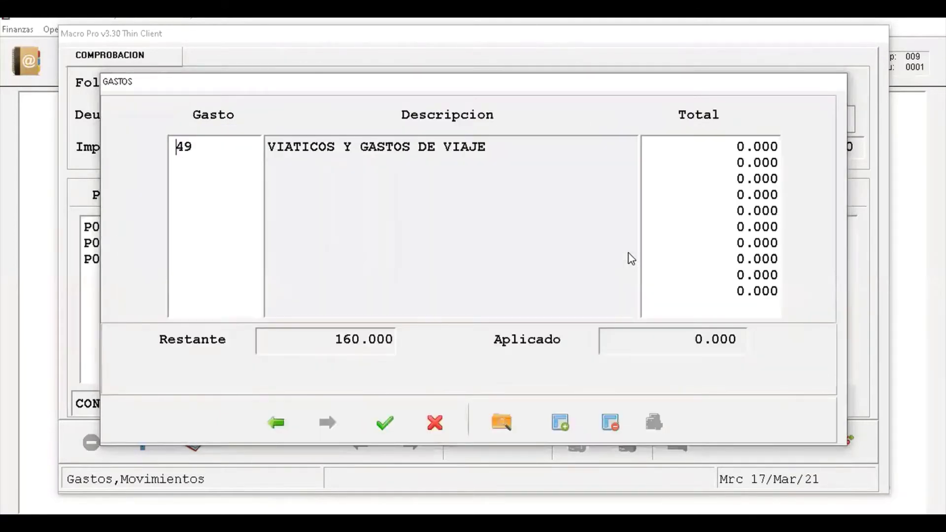
- Apply 160 to expense 49 VIATICOS Y GASTOS DE VIAJE with the concept CASETAS
key(Return)
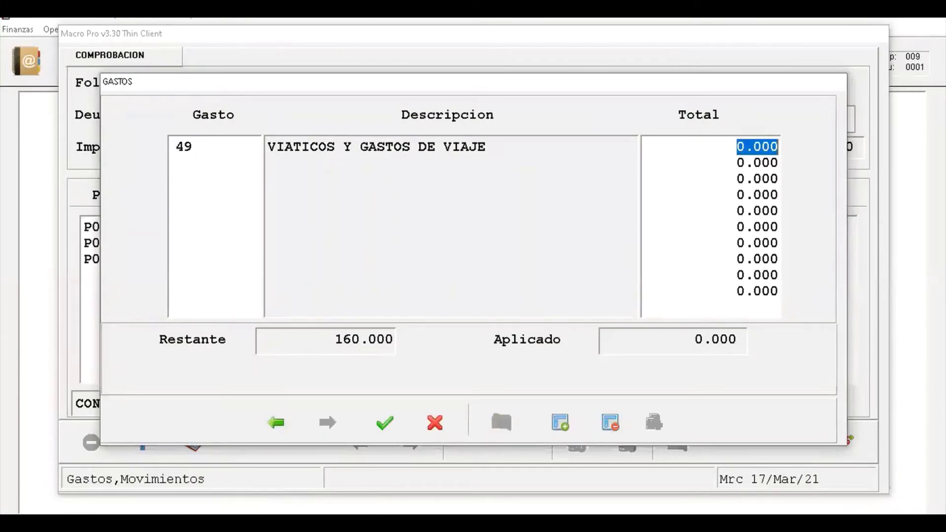
text(160)
key(Return)
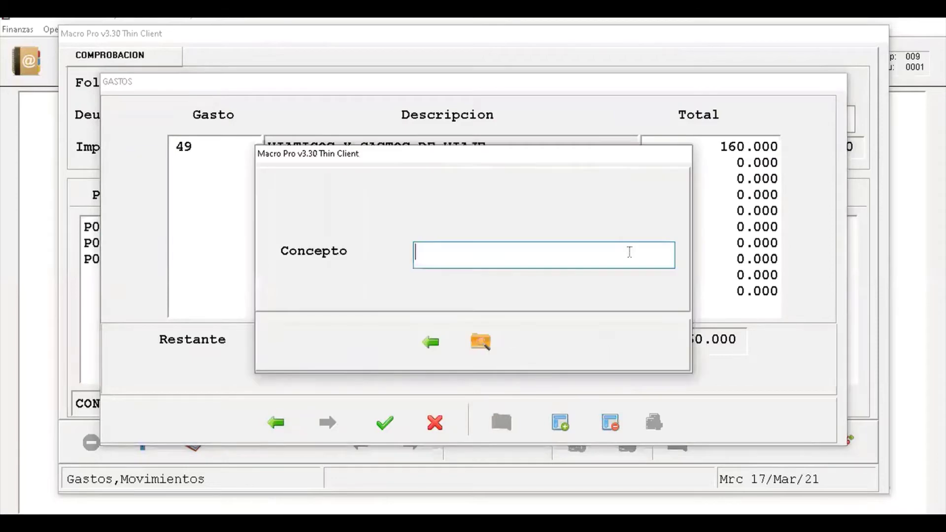
text(CASETAS)
key(Return)
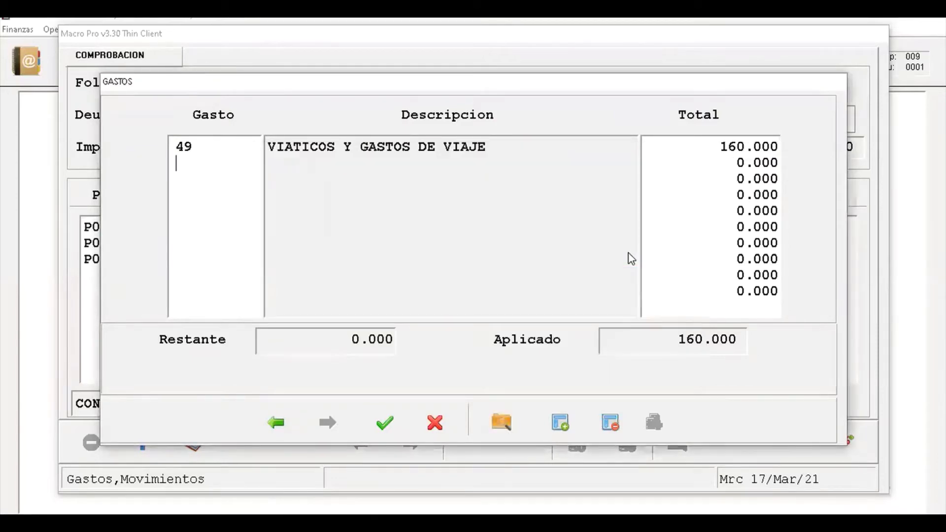
- Accept the expense breakdown and fill invoice F3333's IVA 16 with 25.6 by multiplying 160 by .16 in the built-in calculator
click(385, 424)
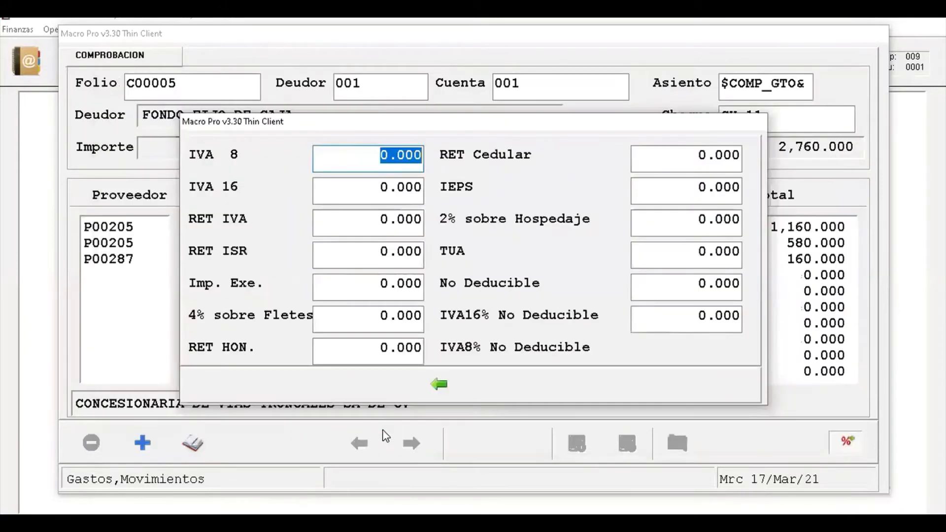
key(Return)
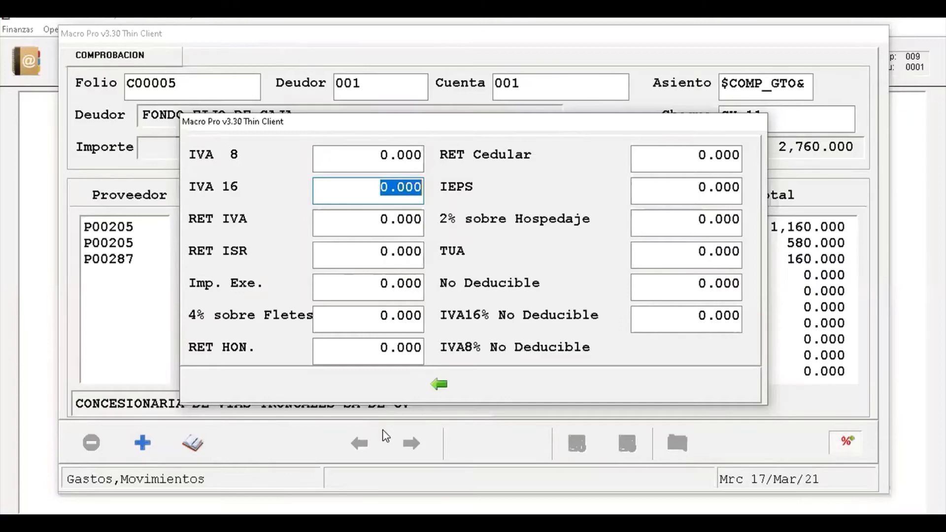
key(F1)
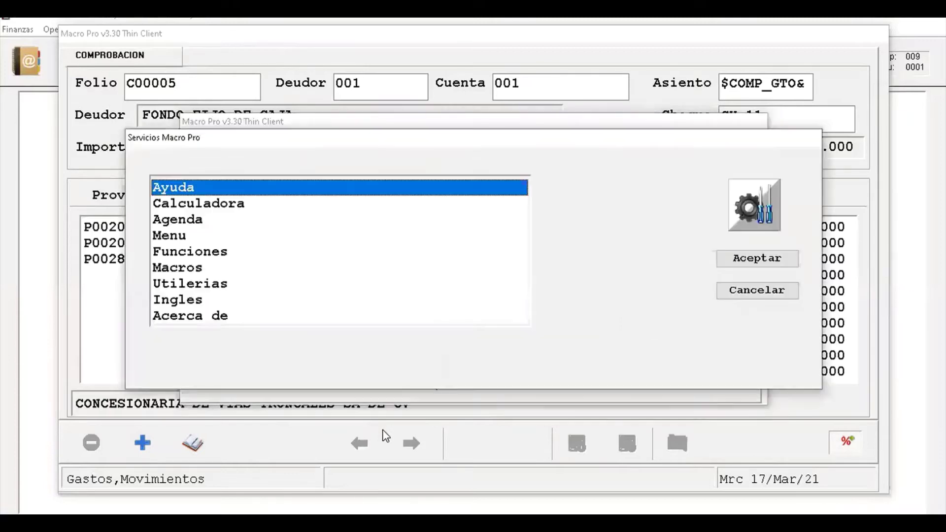
key(Down)
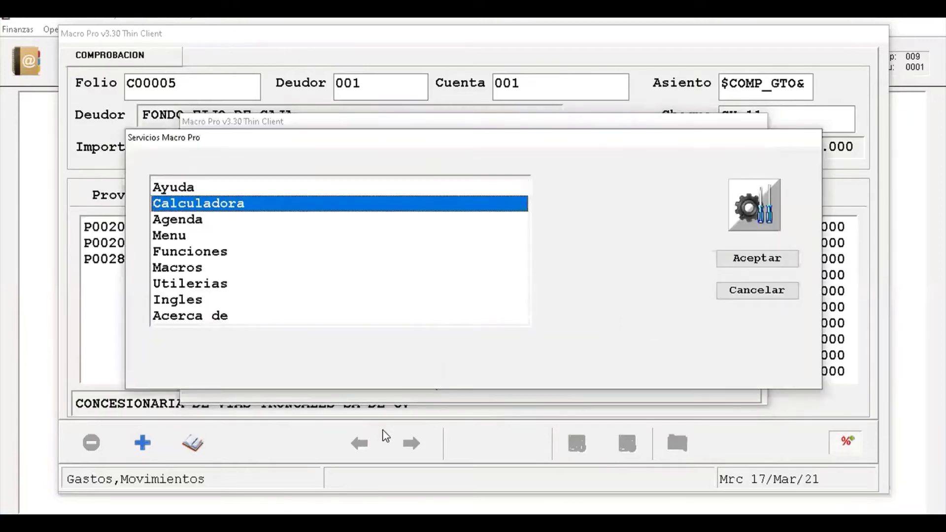
key(Return)
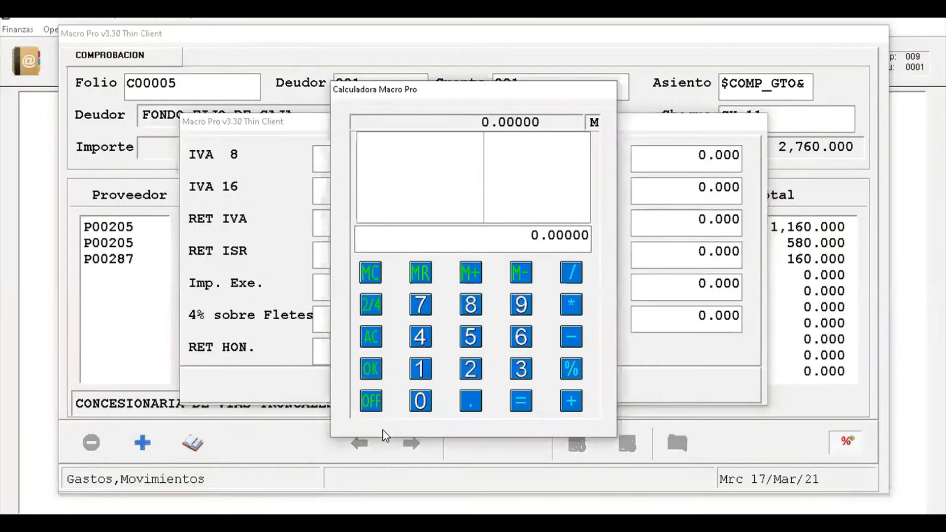
text(160)
key(asterisk)
text(.16)
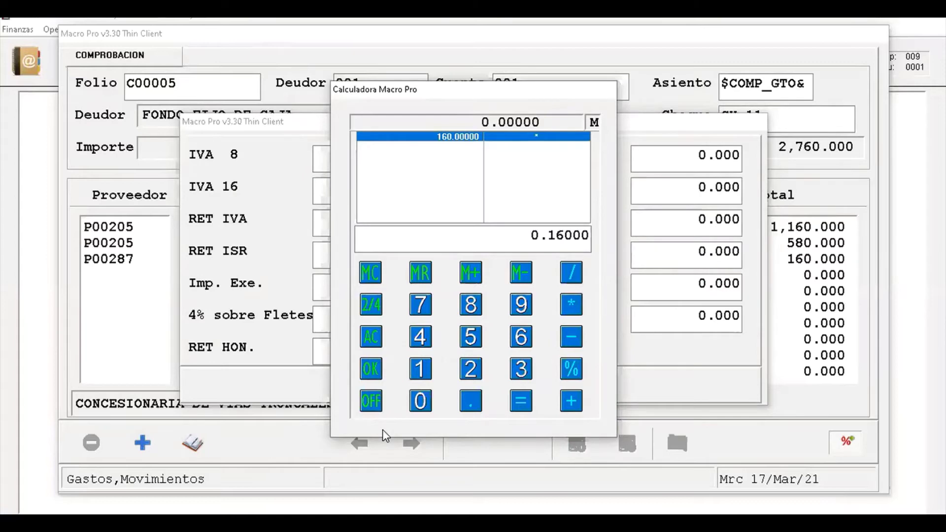
key(Return)
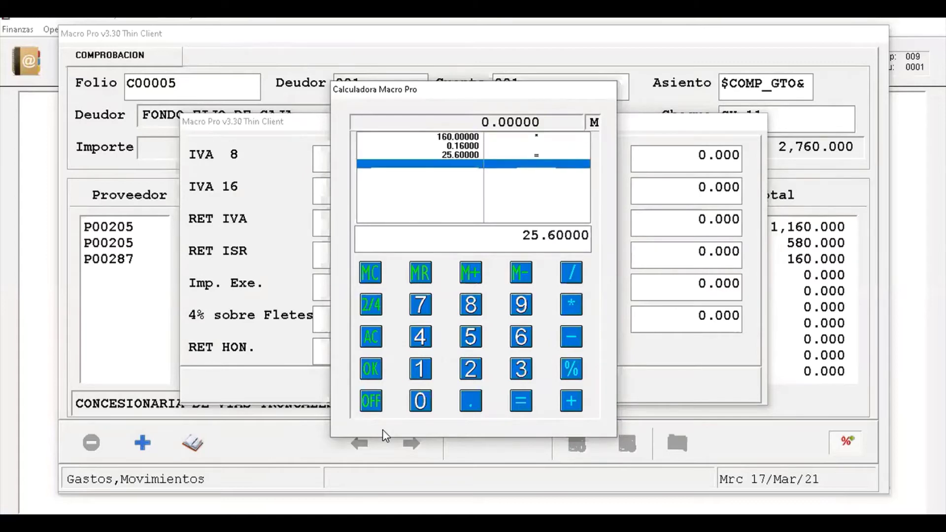
key(Return)
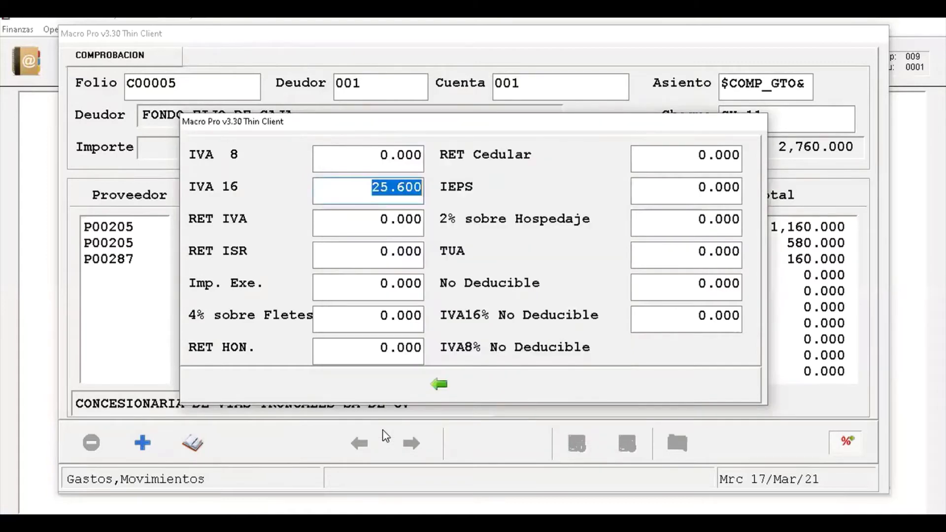
- Leave all other taxes of invoice F3333 at zero and complete its tax entry
key(Return)
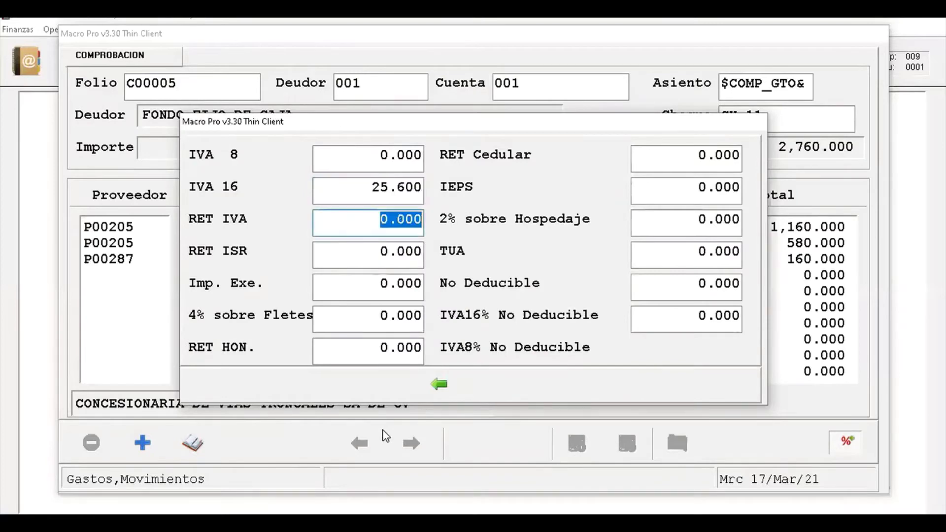
key(Return)
key(Return)
key(Return)
key(Return)
key(Return)
key(Return)
key(Return)
key(Return)
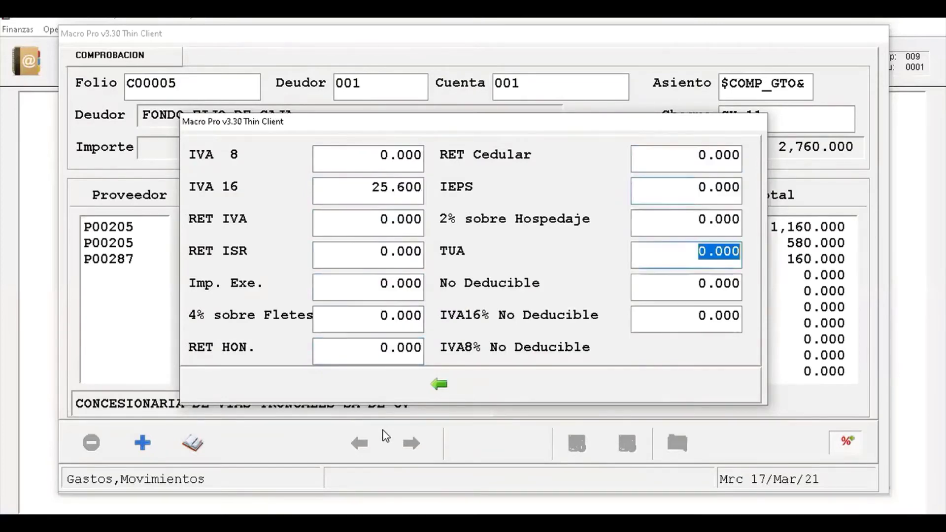
key(Return)
key(Return)
key(Return)
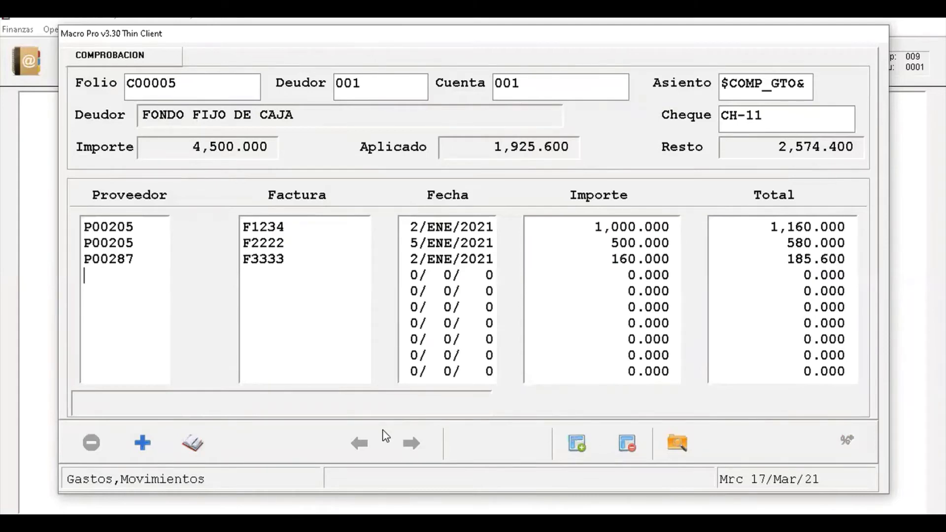
- Enter supplier P00287 with invoice F4444 on the fourth line, dated 3/ENE/2021 with an amount of 1000, and open its expense breakdown
text(P00287)
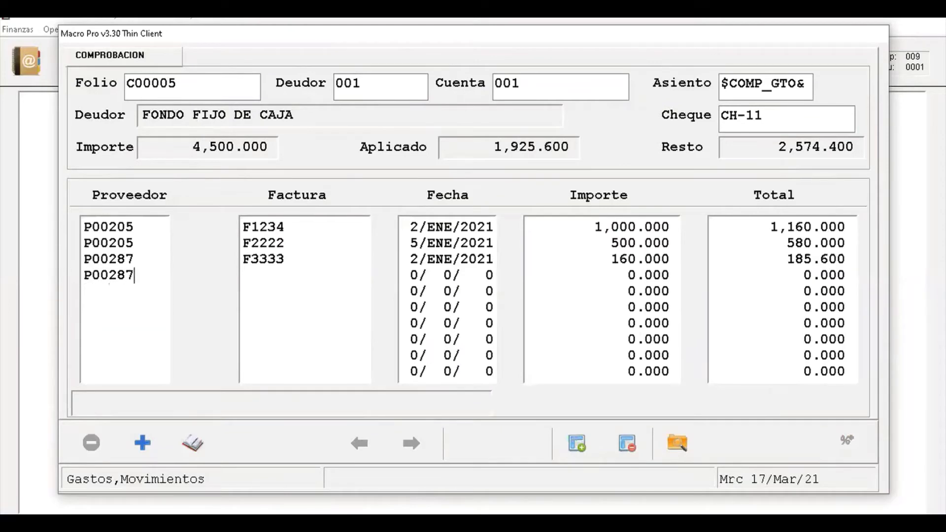
key(Return)
text(F)
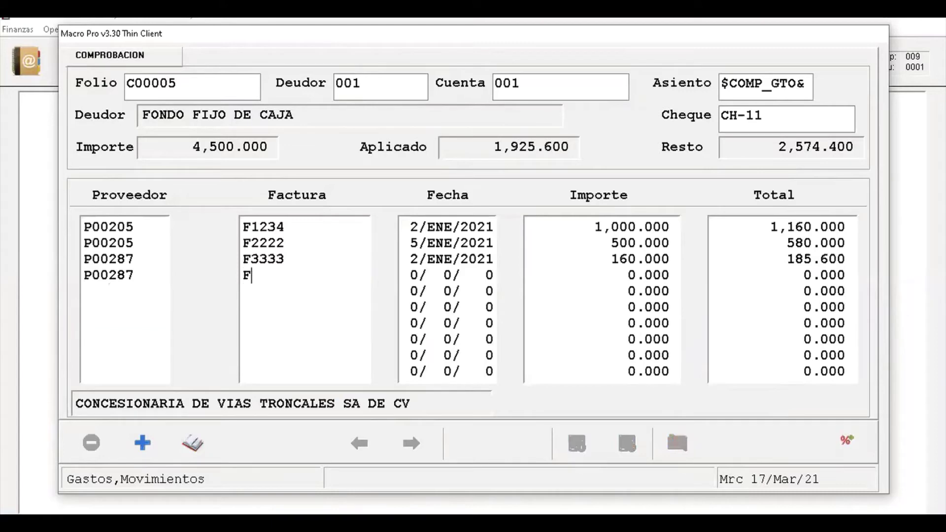
text(4444)
key(Return)
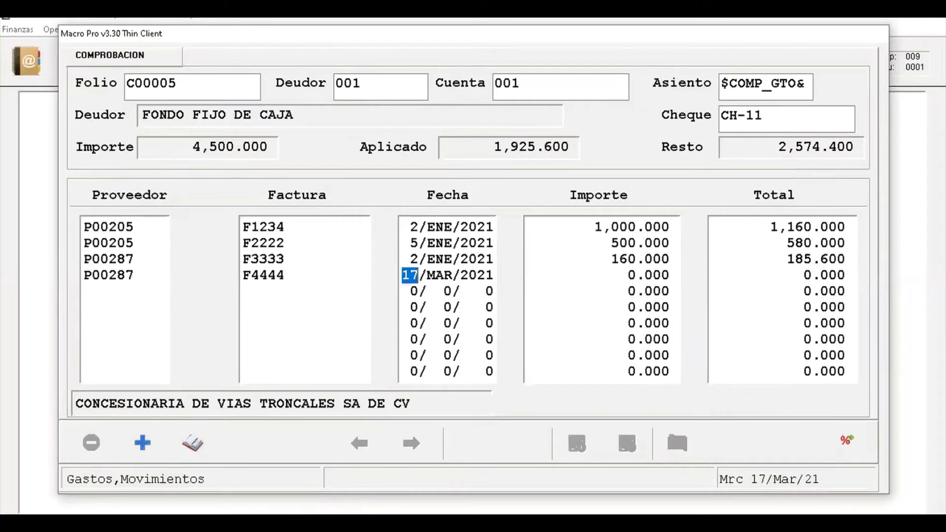
text(3)
key(Return)
text(1)
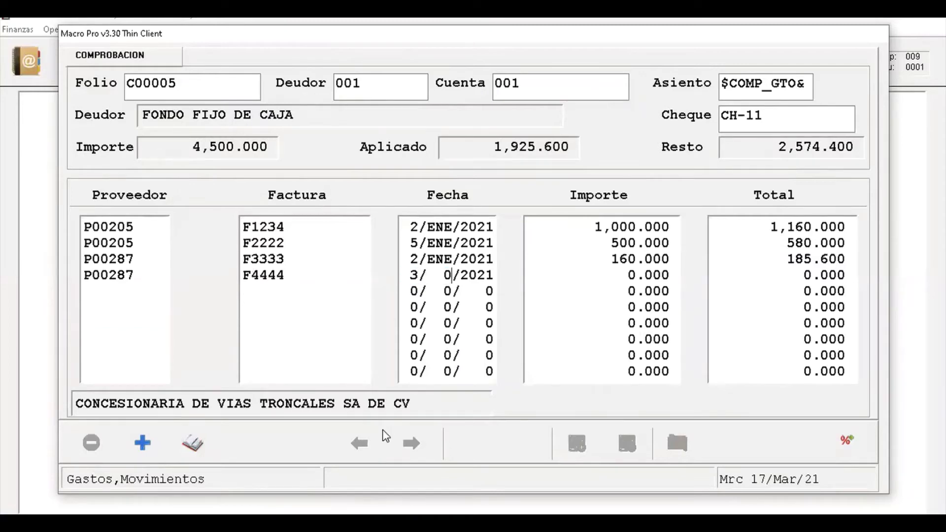
key(Return)
key(Return)
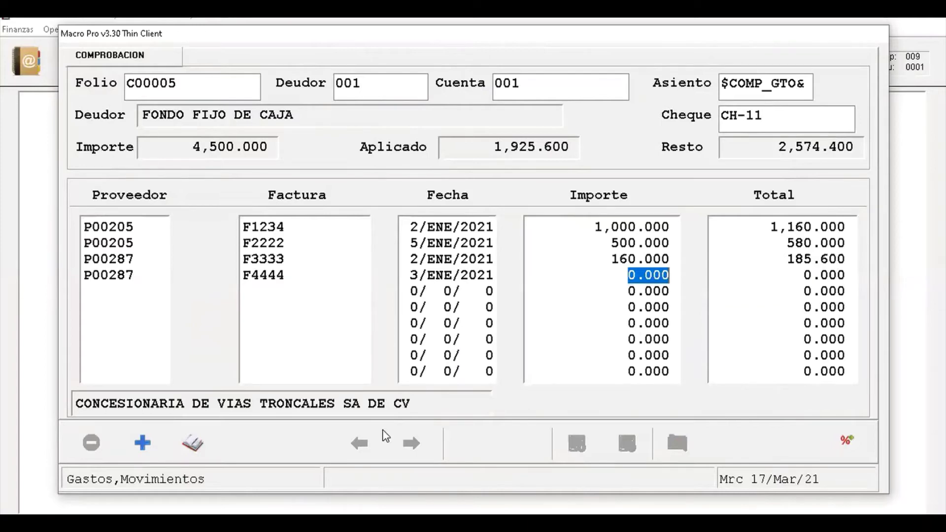
text(1000)
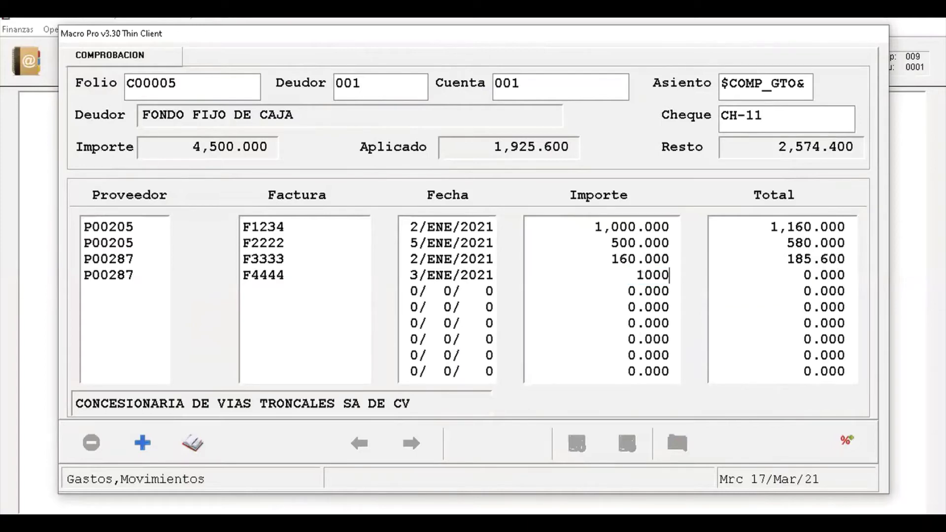
key(Return)
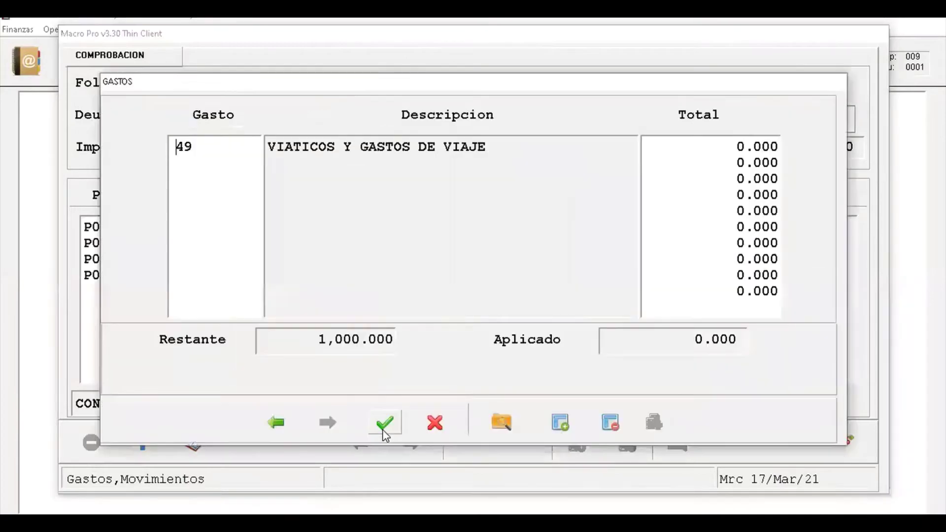
- Apply 1000 to expense 49 VIATICOS Y GASTOS DE VIAJE with the concept CASETAS and accept the breakdown
key(Return)
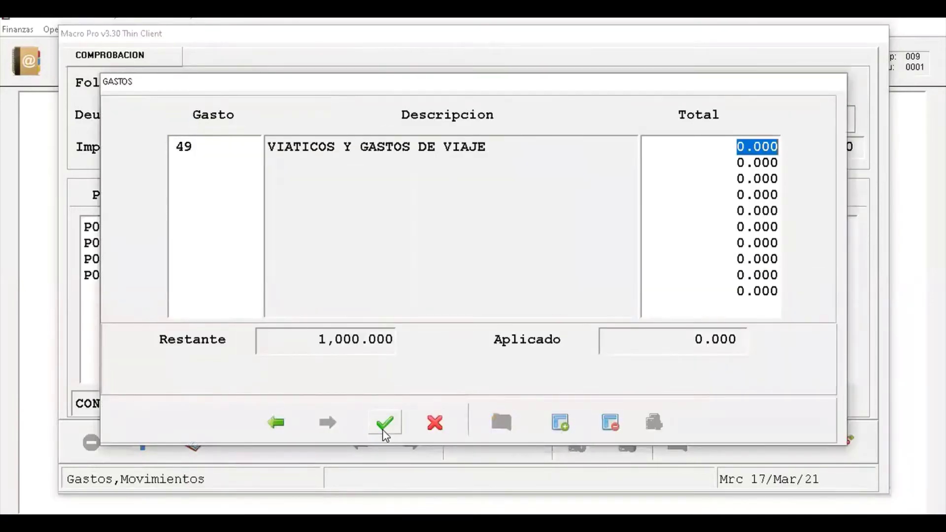
text(1000)
click(384, 430)
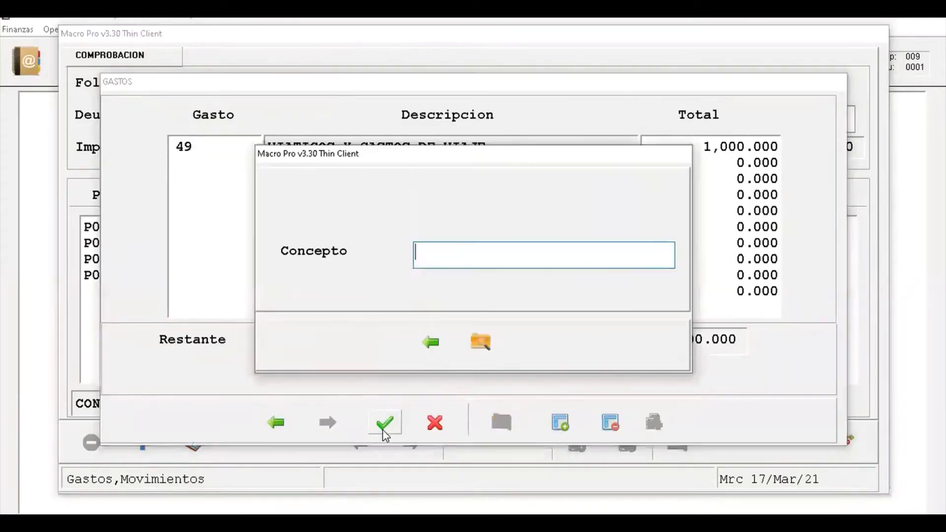
text(CASETAS)
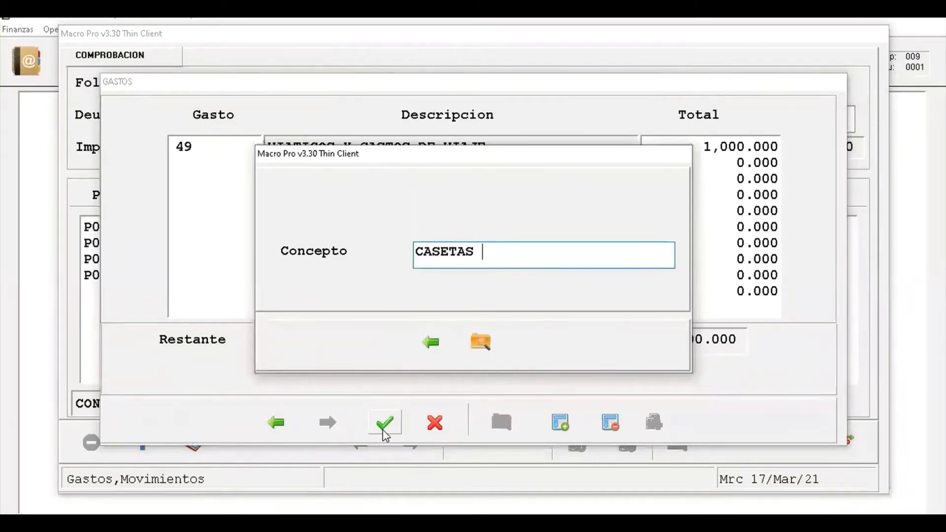
key(BackSpace)
key(Return)
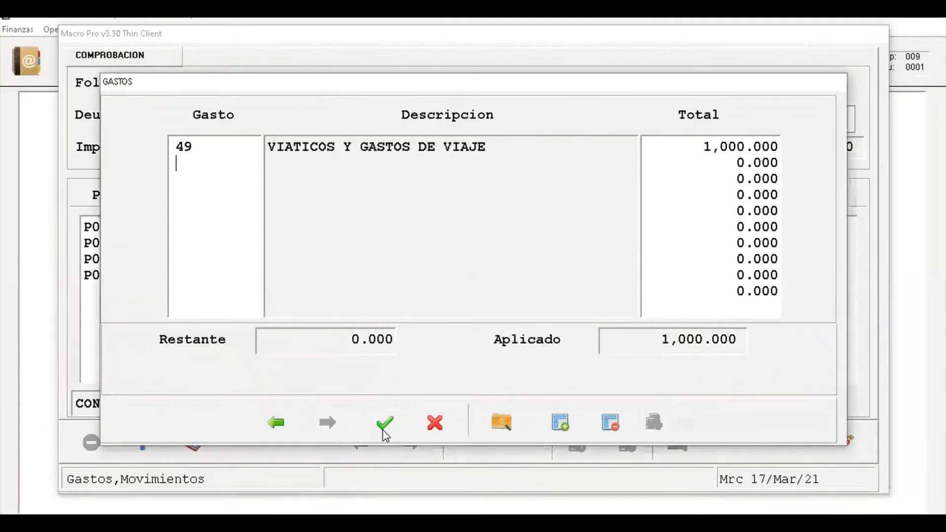
click(383, 425)
- Set IVA 16 to 160 for invoice F4444 and close its tax entry
key(Return)
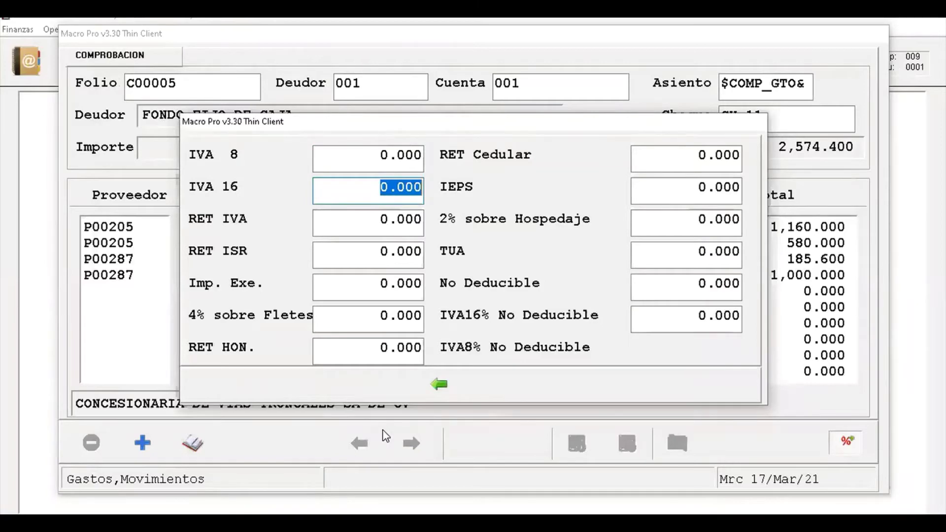
text(160)
key(Return)
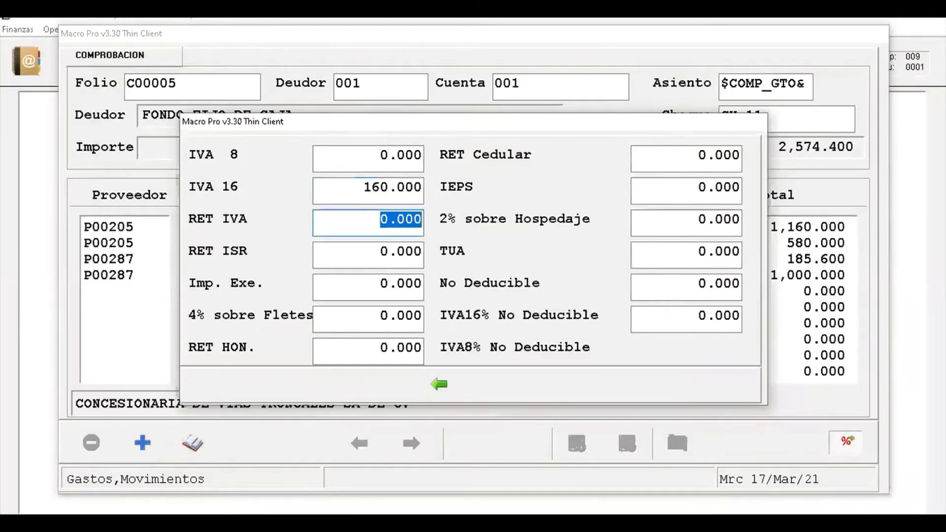
click(438, 384)
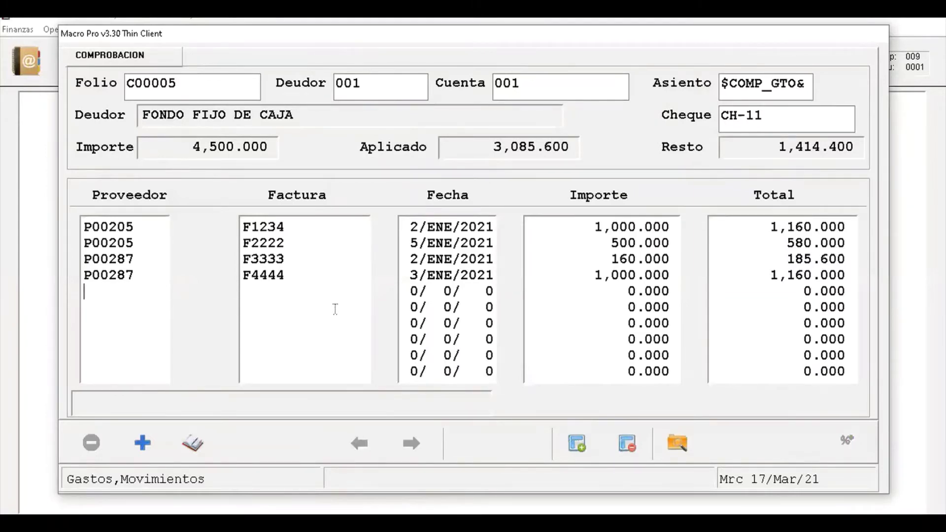
- Find suppliers by name with RESTAUR and choose RESTAURANTES DEL BAJIO SA DE CV for the fifth line
key(F1)
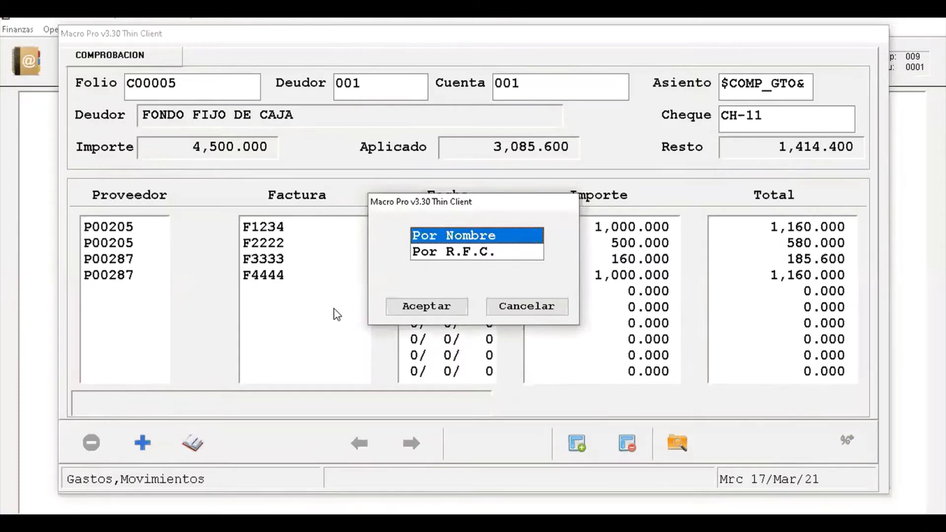
key(Return)
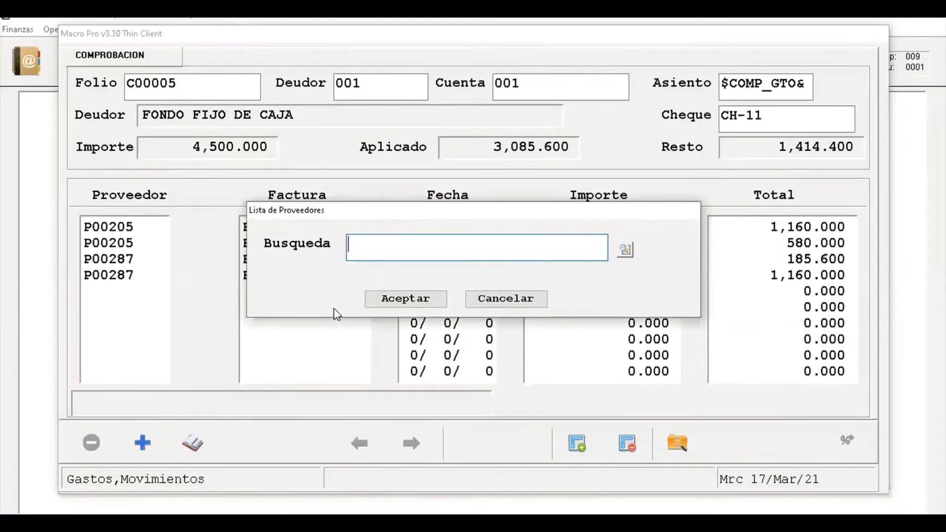
text(RESTAUR)
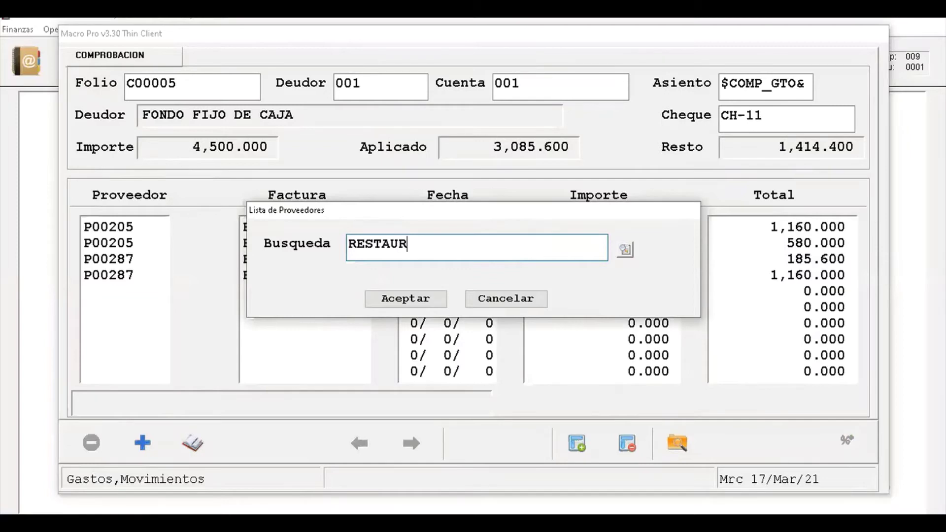
key(Return)
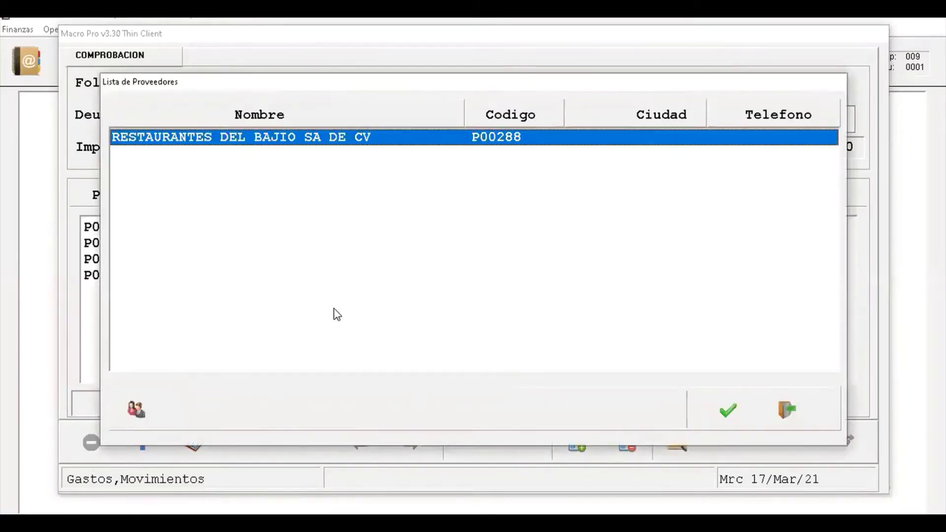
key(Return)
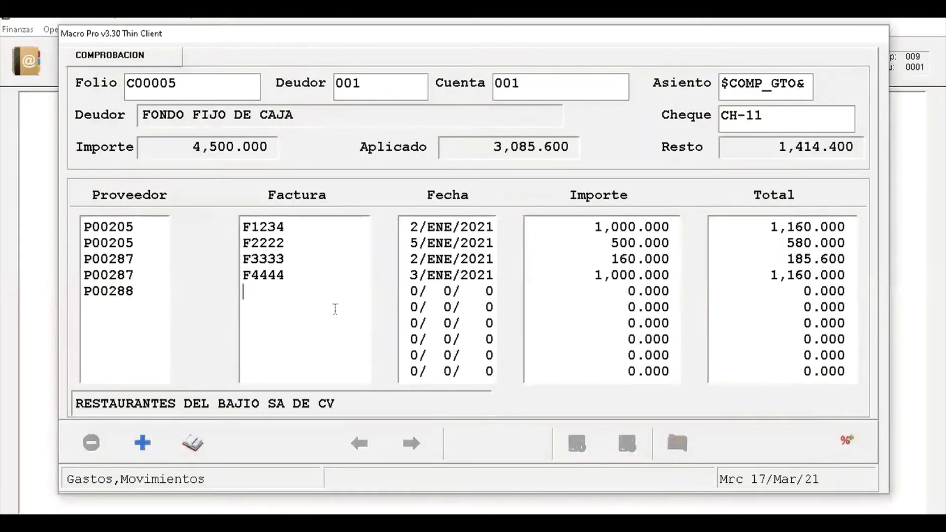
- Enter invoice number F5555 on the fifth line and date it 4/ENE/2021
text(F)
text(4444)
key(BackSpace)
key(BackSpace)
key(BackSpace)
key(BackSpace)
text(5555)
key(Return)
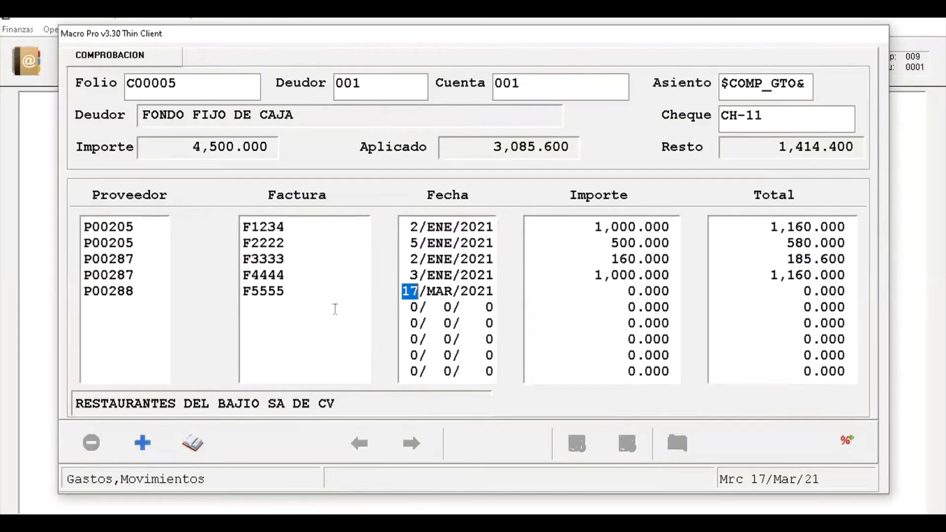
text(401)
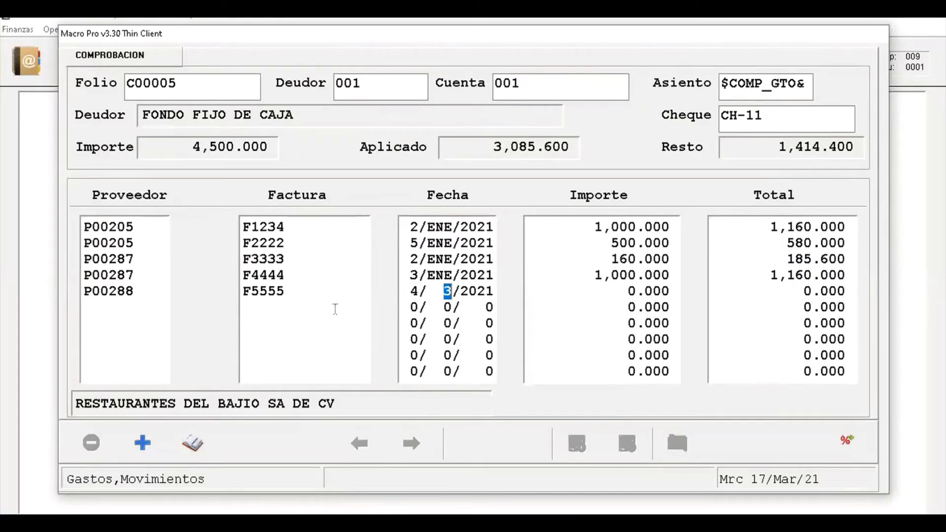
key(Return)
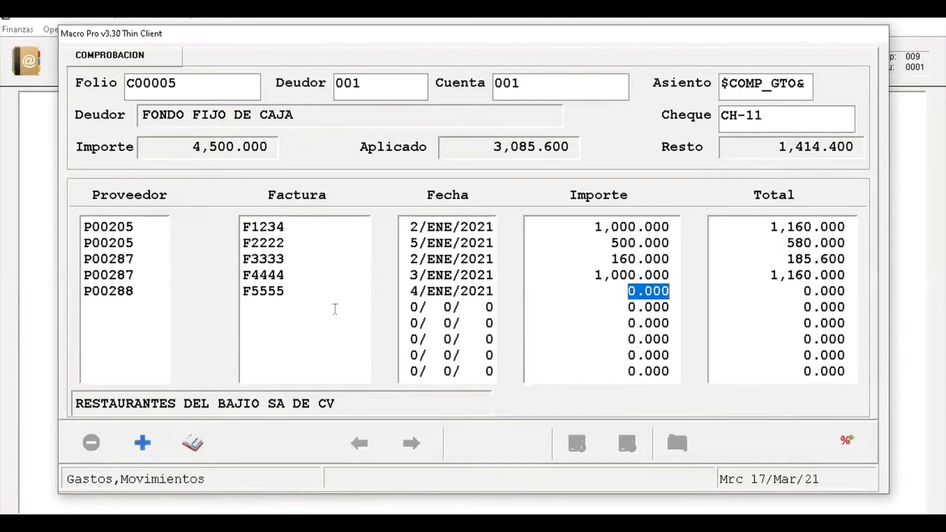
- Calculate 1,414.4 divided by 1.16 with the built-in calculator and use the result as the Importe of invoice F5555
key(F1)
key(Down)
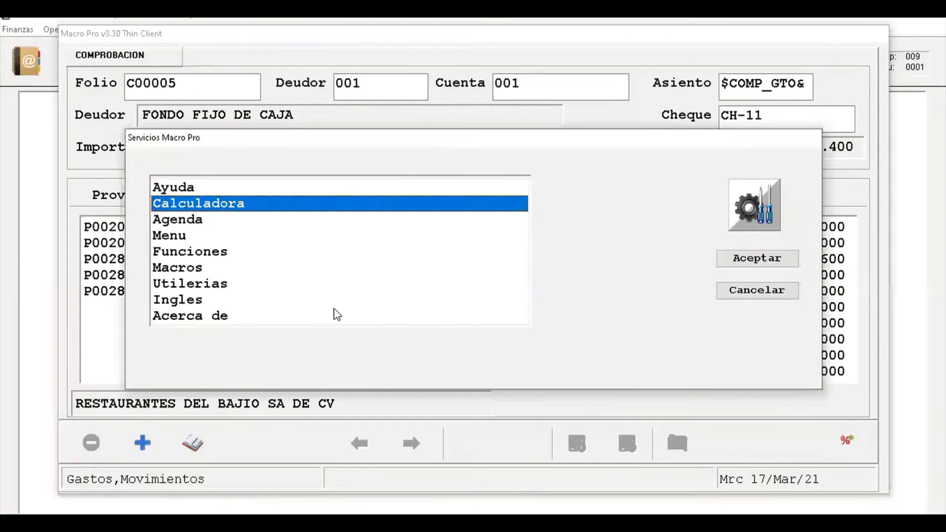
key(Return)
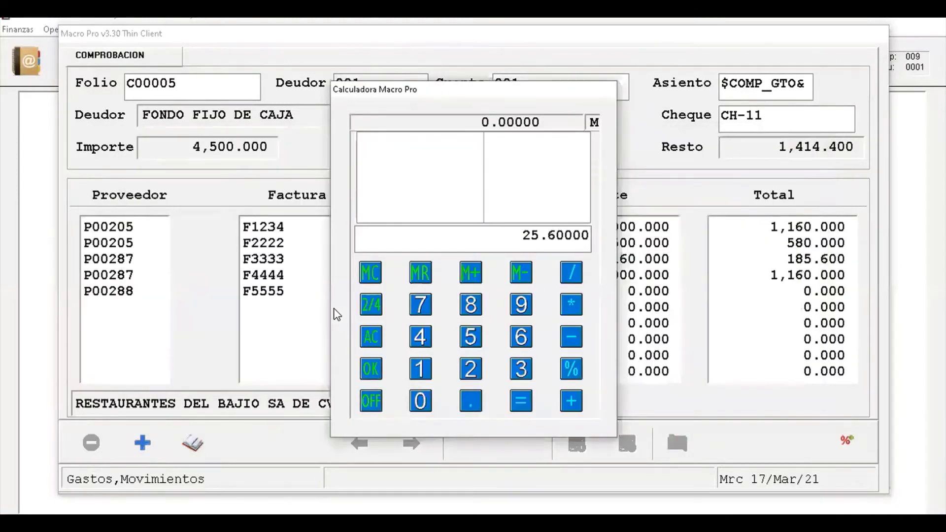
text(1,414.4)
key(slash)
text(1.1)
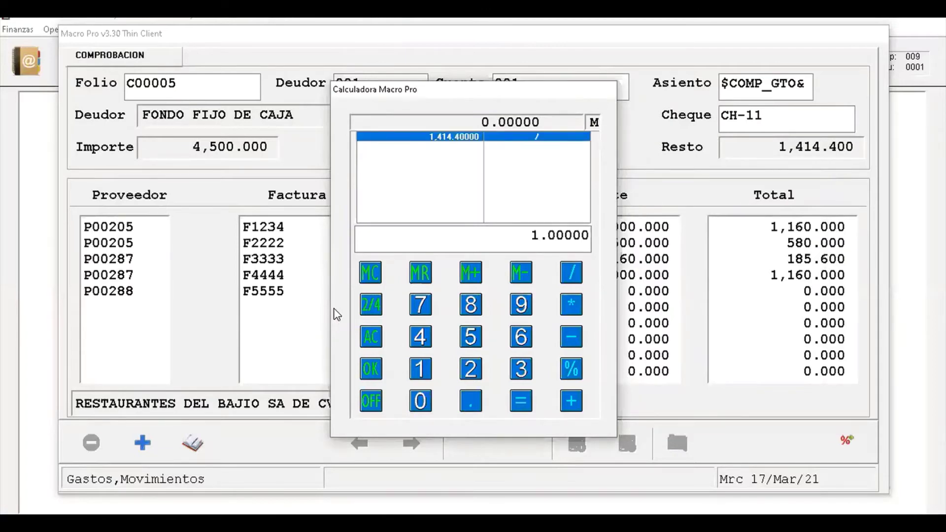
text(6)
key(Return)
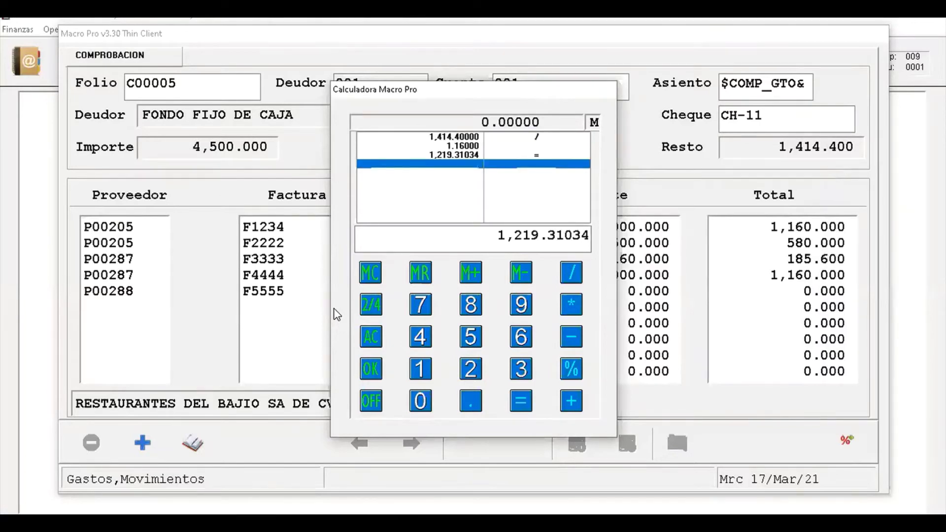
key(Return)
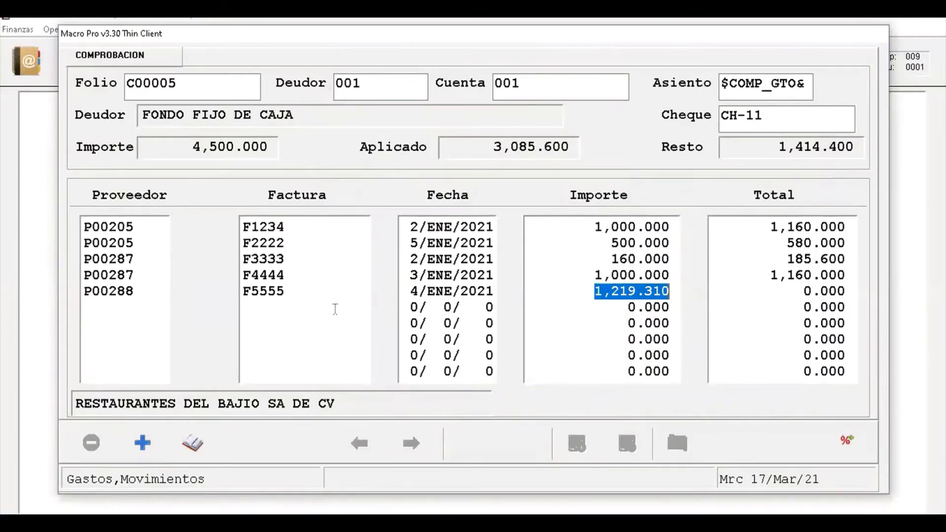
key(Return)
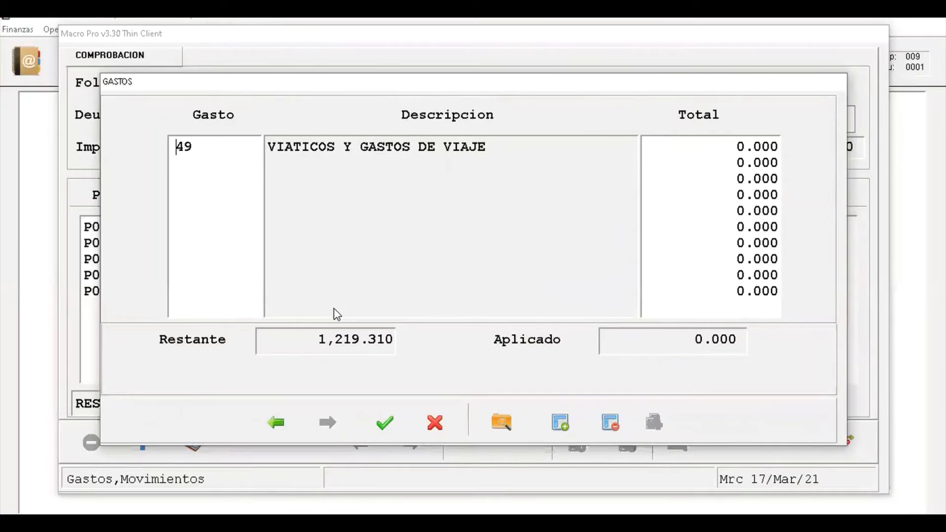
- Apply 1219.31 to expense 49 VIATICOS Y GASTOS DE VIAJE with the concept COMIDAS and accept the breakdown
key(Return)
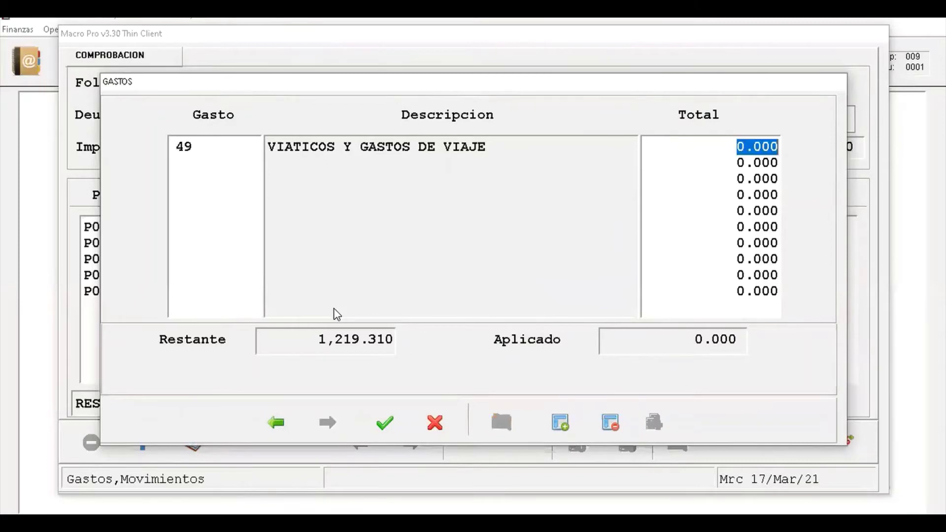
text(12)
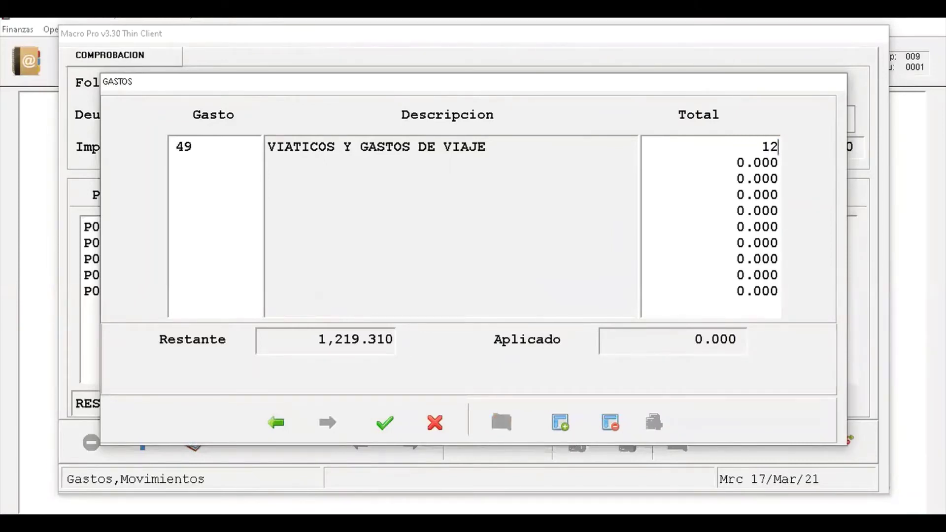
text(19.31)
key(Return)
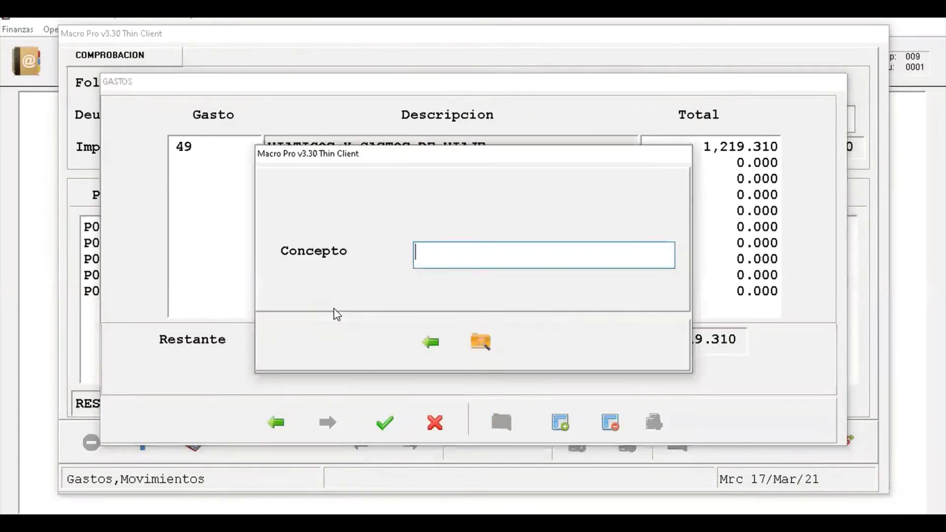
text(COMIDAS)
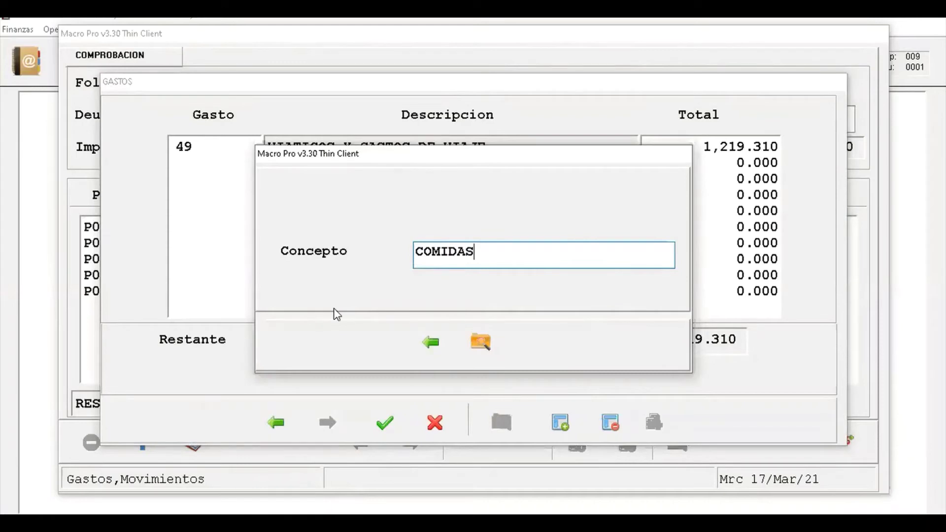
key(Return)
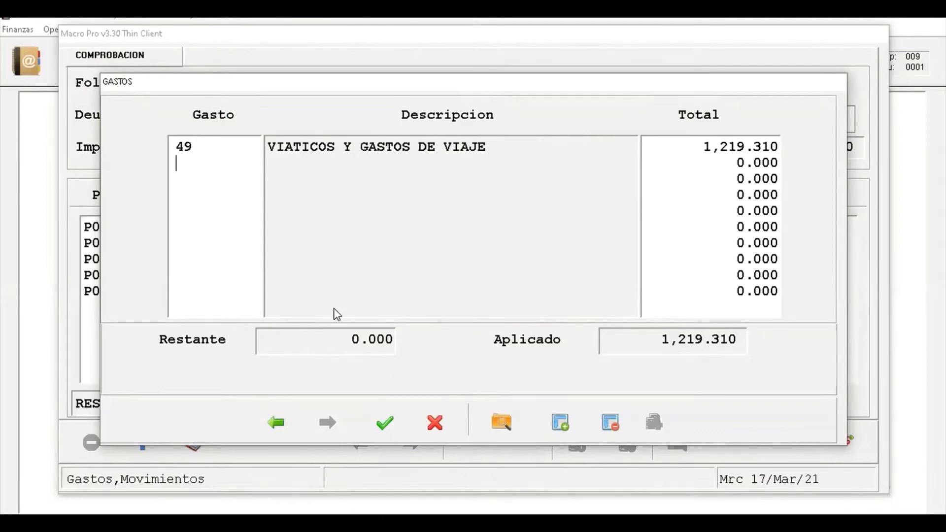
key(Return)
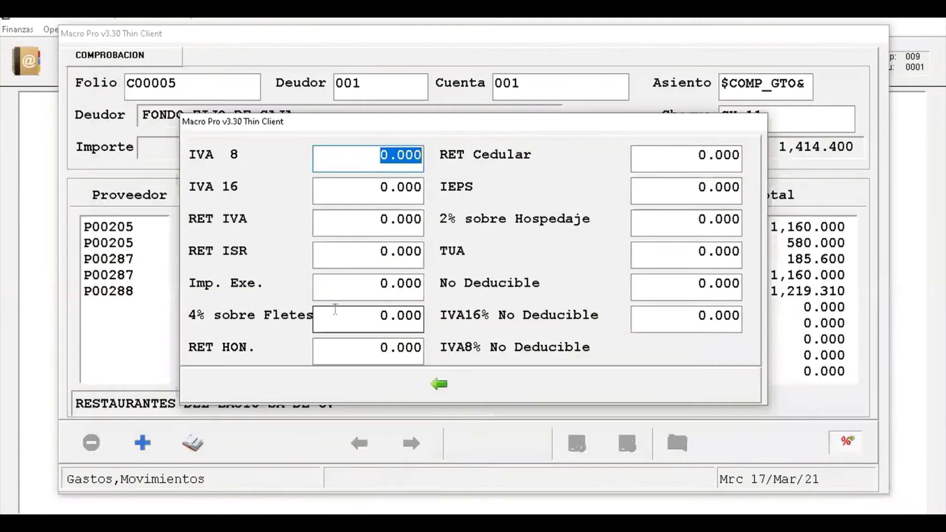
- Go to IVA 16 for invoice F5555 and subtract 1,414.4 from the stored 1,219.31034 in the built-in calculator
key(Return)
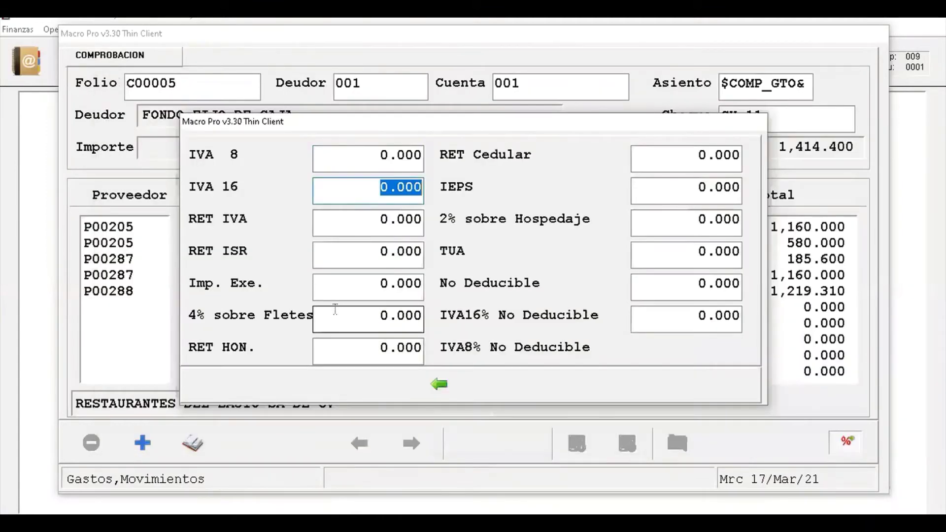
drag(471, 126, 375, 124)
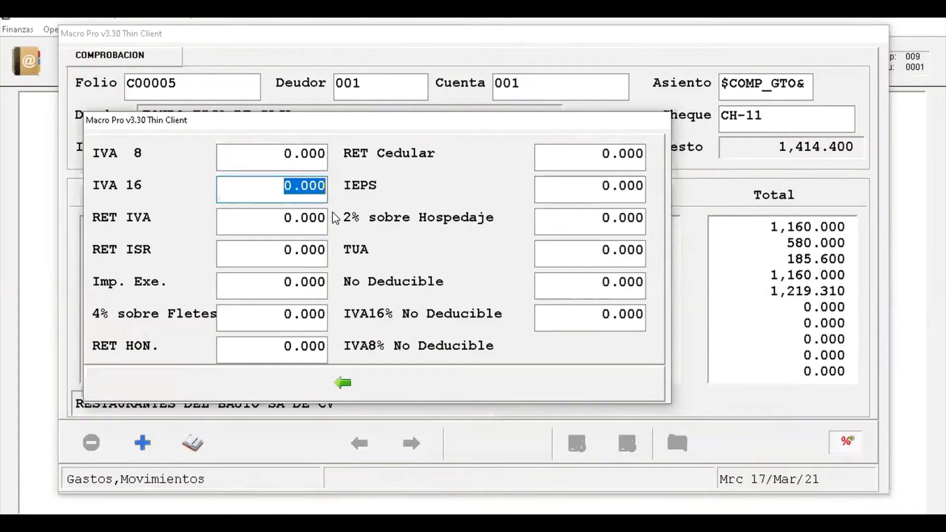
key(F1)
key(Down)
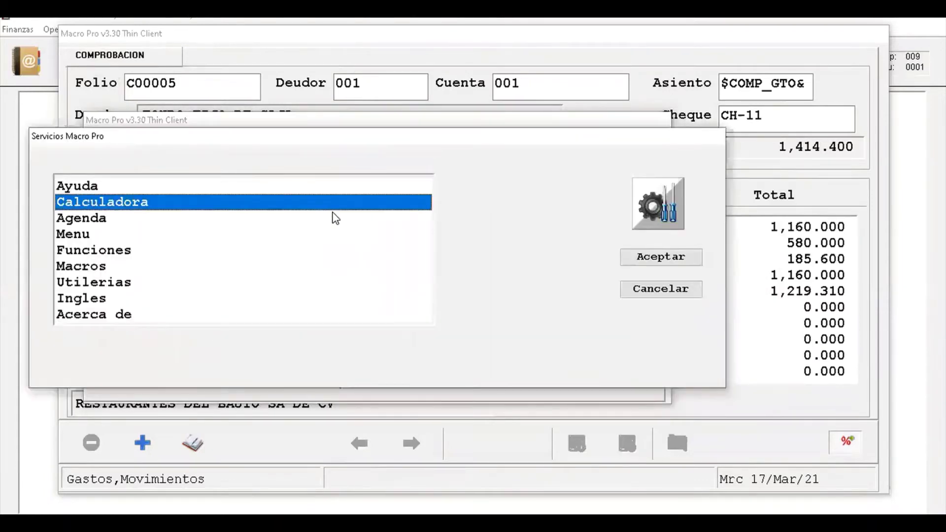
key(Return)
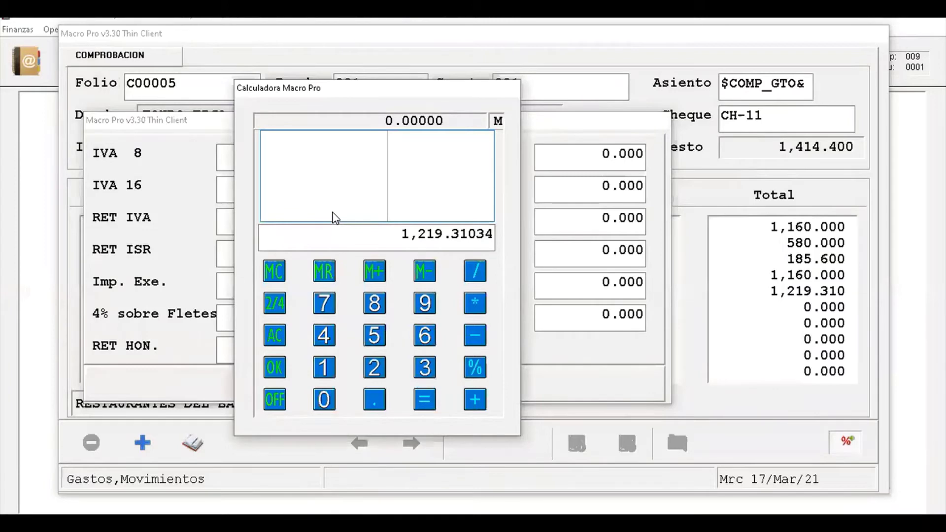
key(minus)
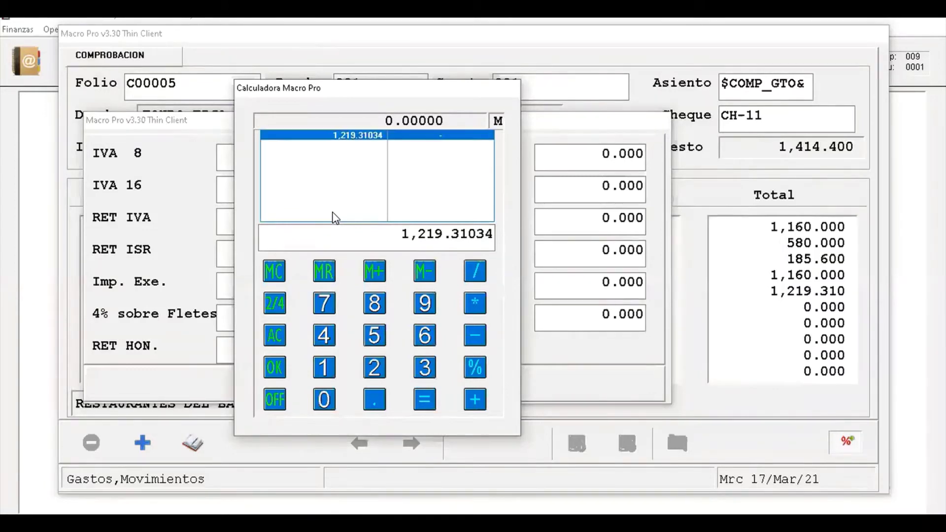
text(1,414.4)
key(Return)
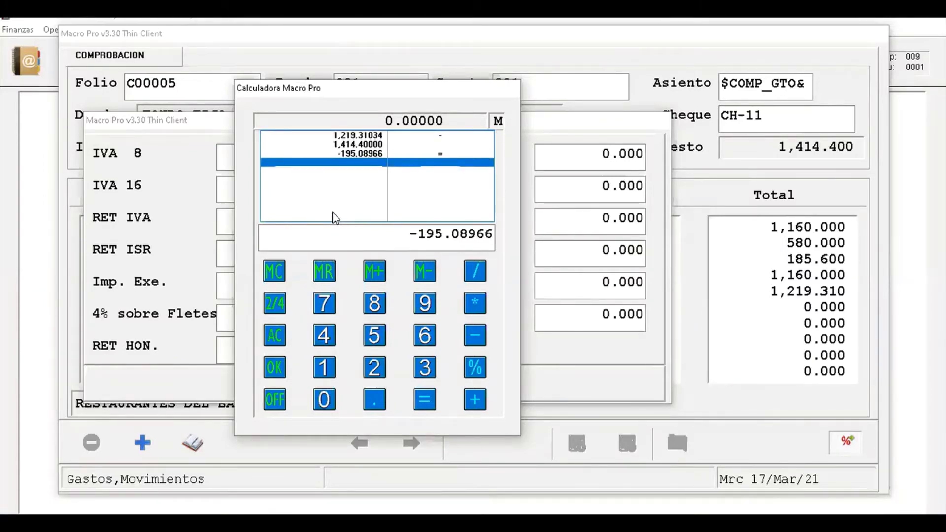
- Transfer the calculated difference to IVA 16 as positive 195.089 and close the tax entry of invoice F5555
key(Return)
key(End)
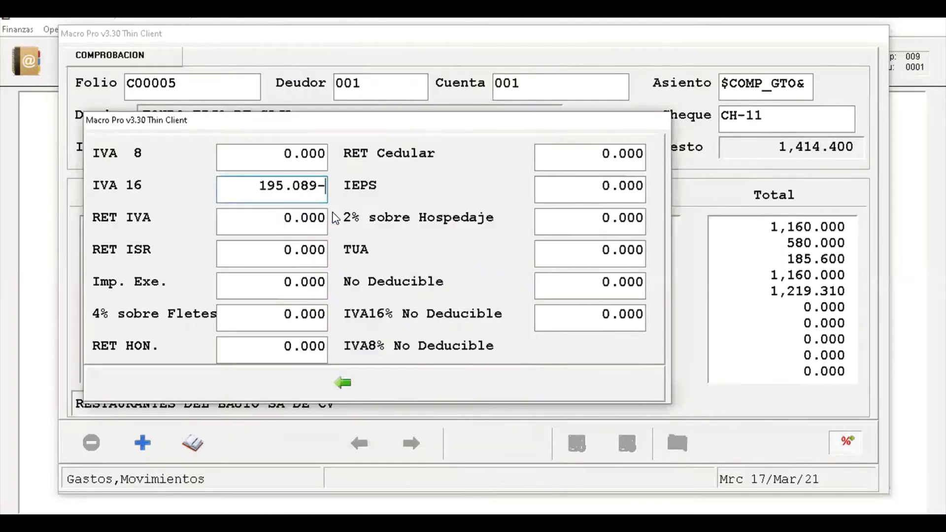
key(BackSpace)
key(Tab)
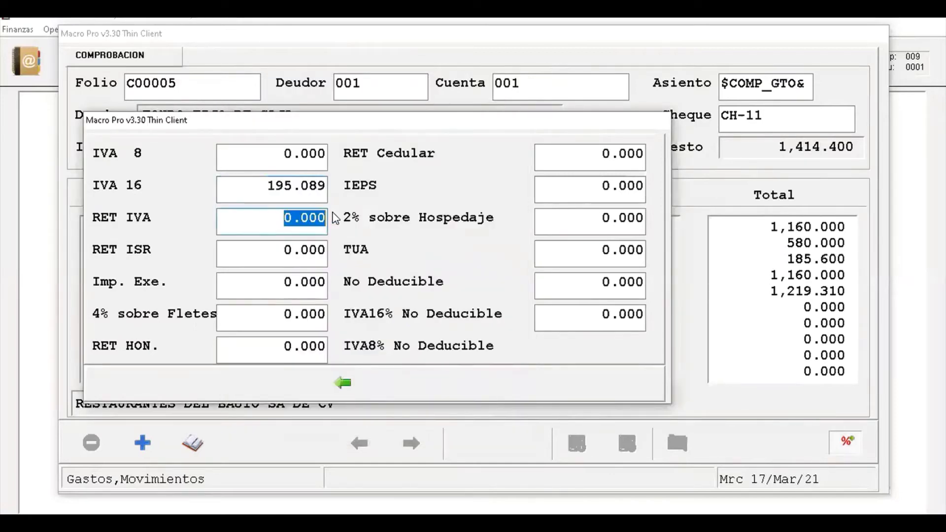
key(Tab)
key(Tab)
key(Tab)
key(Tab)
key(Tab)
key(Tab)
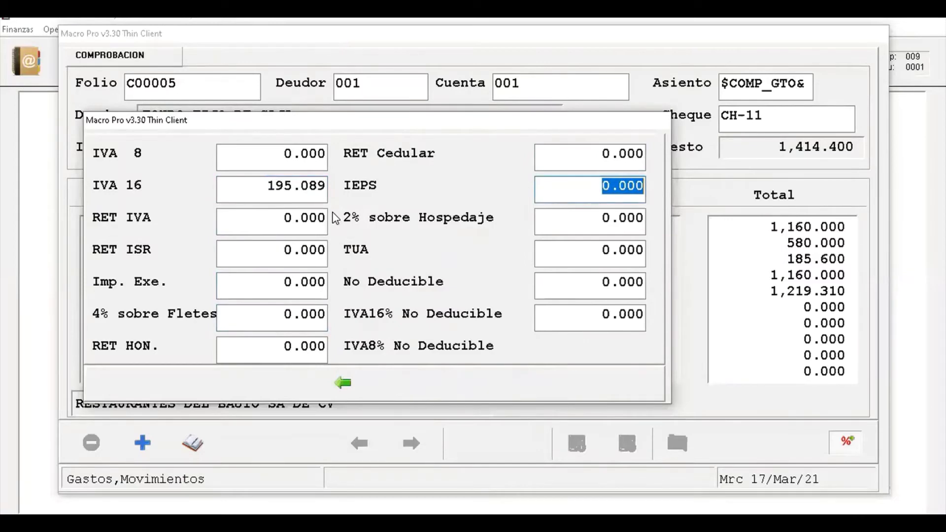
key(Tab)
key(Tab)
key(Tab)
key(Tab)
key(Tab)
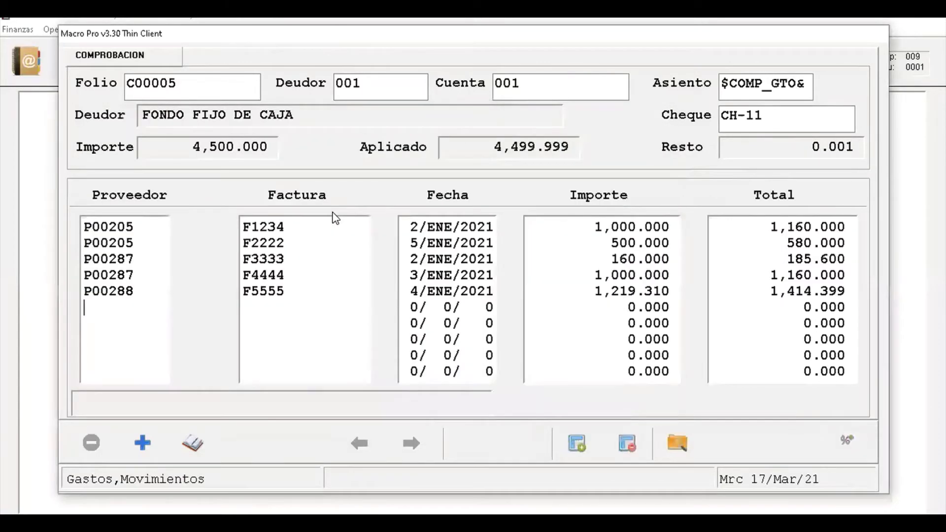
- Reopen the F5555 line and accept its existing expense breakdown and COMIDAS concept to return to its tax entry
key(Up)
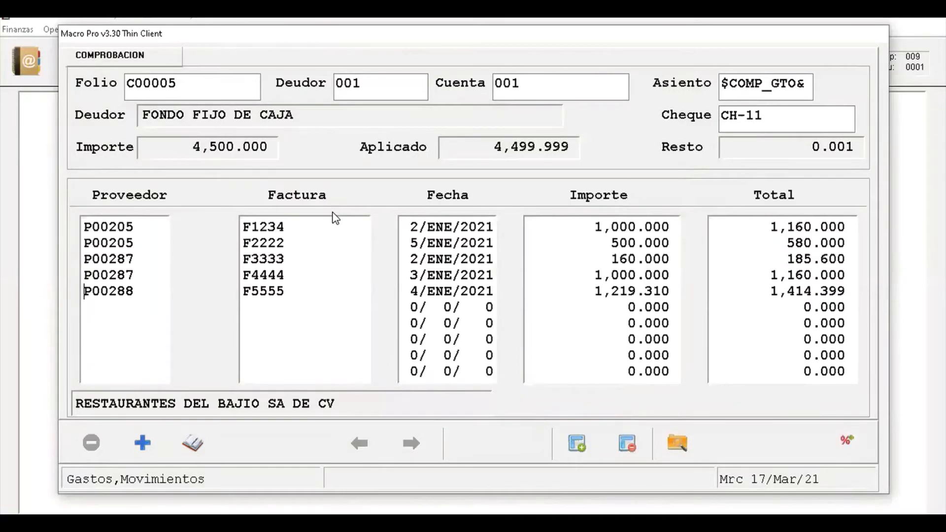
key(Tab)
key(Tab)
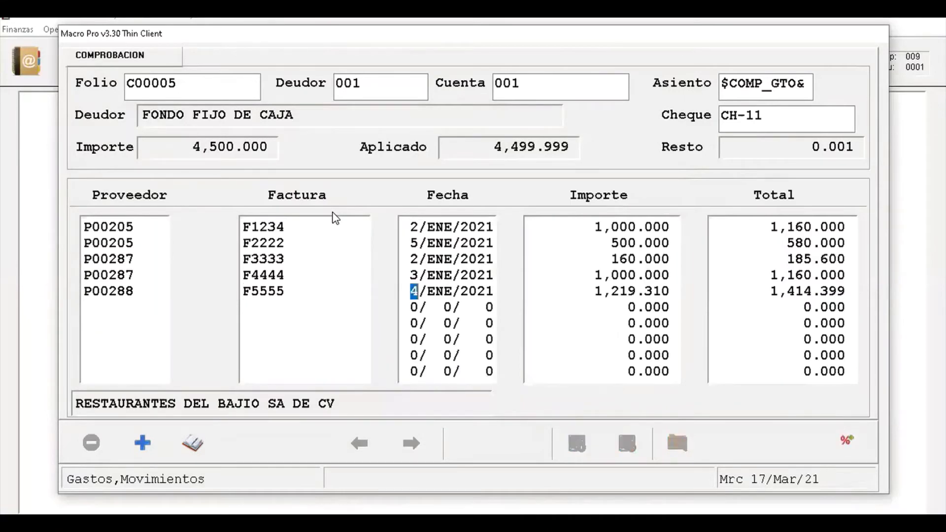
key(Tab)
key(Tab)
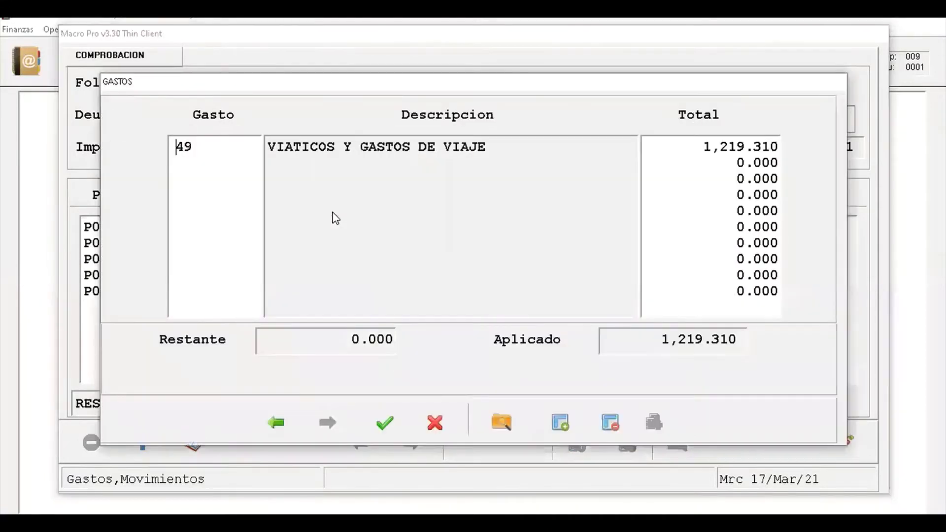
key(Tab)
key(Tab)
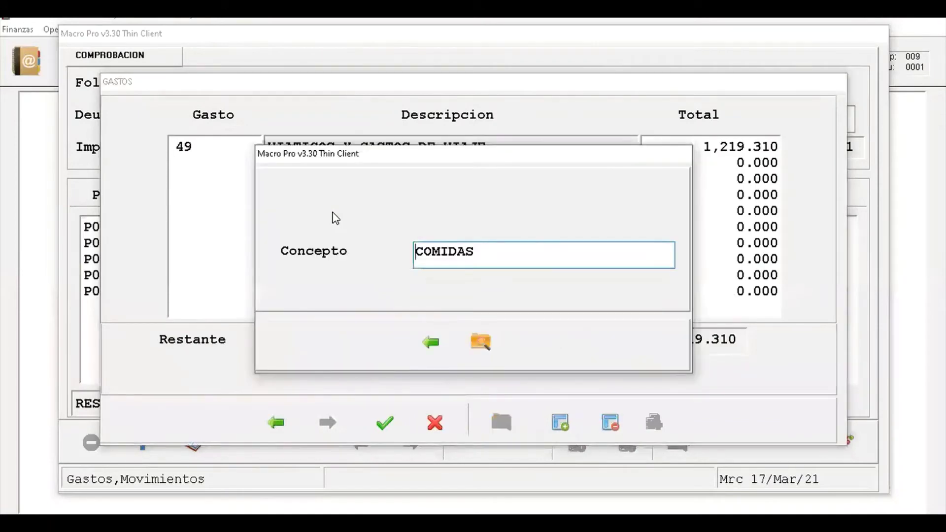
key(Return)
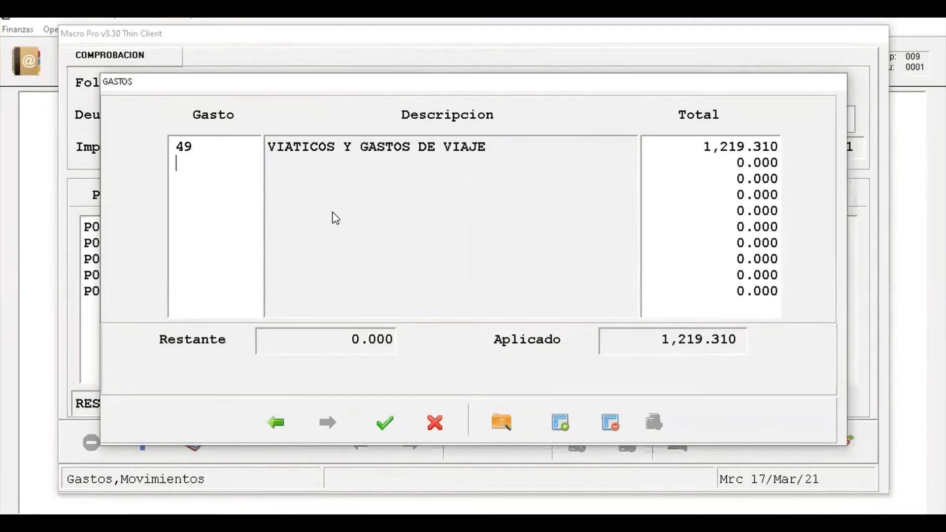
key(Return)
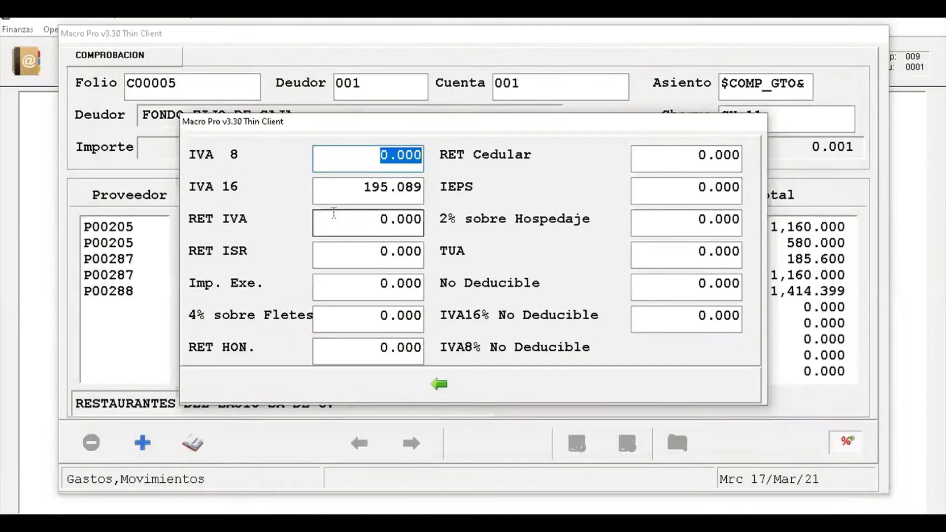
- Correct IVA 16 of invoice F5555 to 195.09 and close its tax entry
key(Return)
key(Return)
key(shift+Tab)
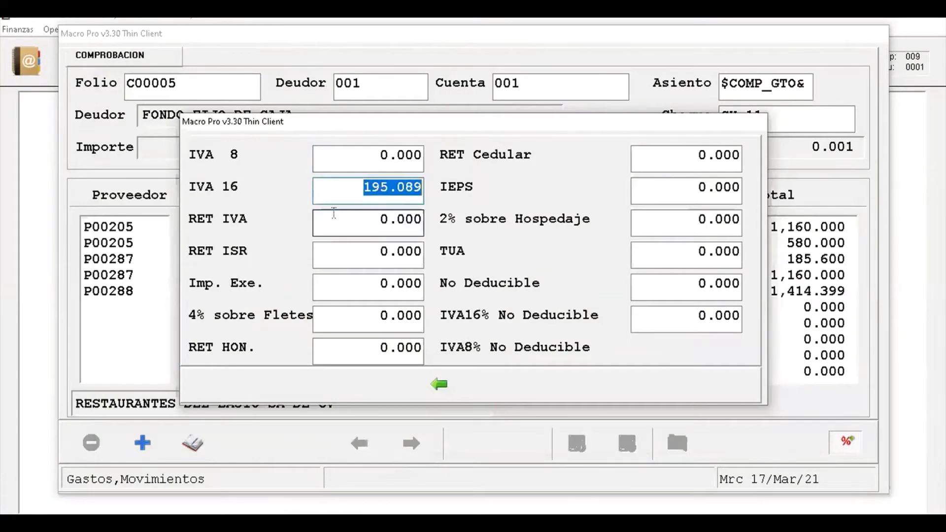
key(End)
key(BackSpace)
key(BackSpace)
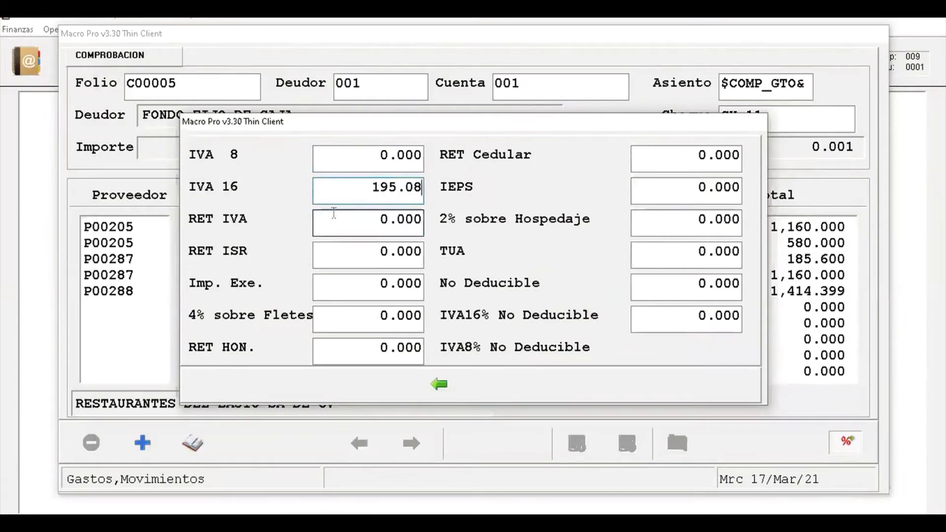
text(9)
key(Tab)
key(Tab)
key(Tab)
key(Tab)
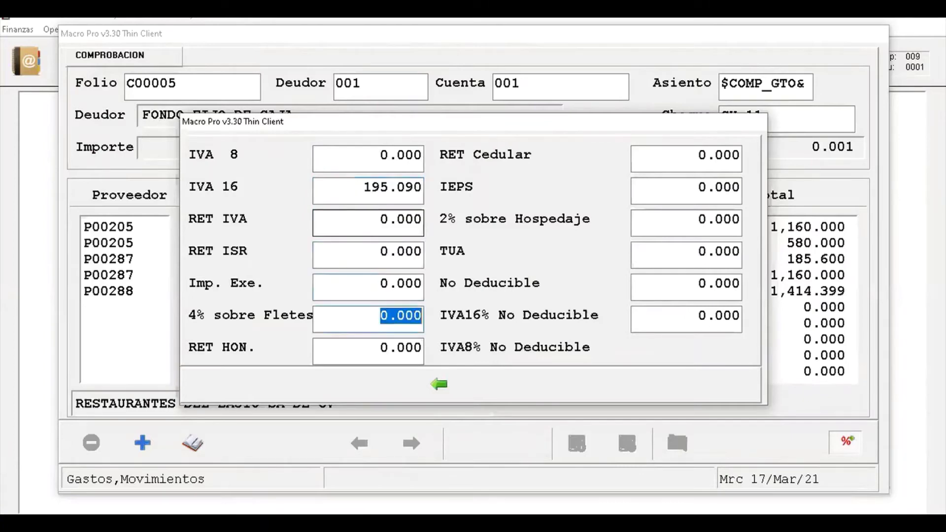
key(Tab)
key(Tab)
key(Tab)
key(Tab)
key(Tab)
key(Tab)
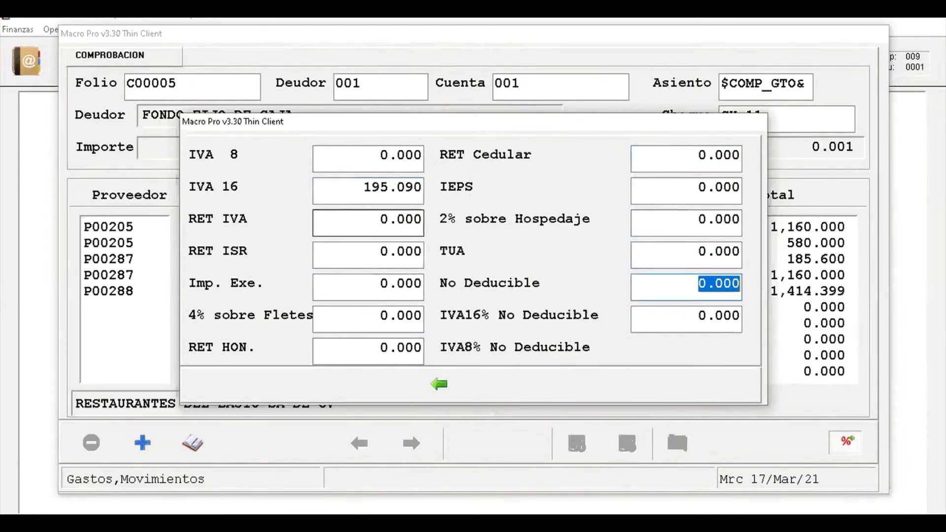
key(Return)
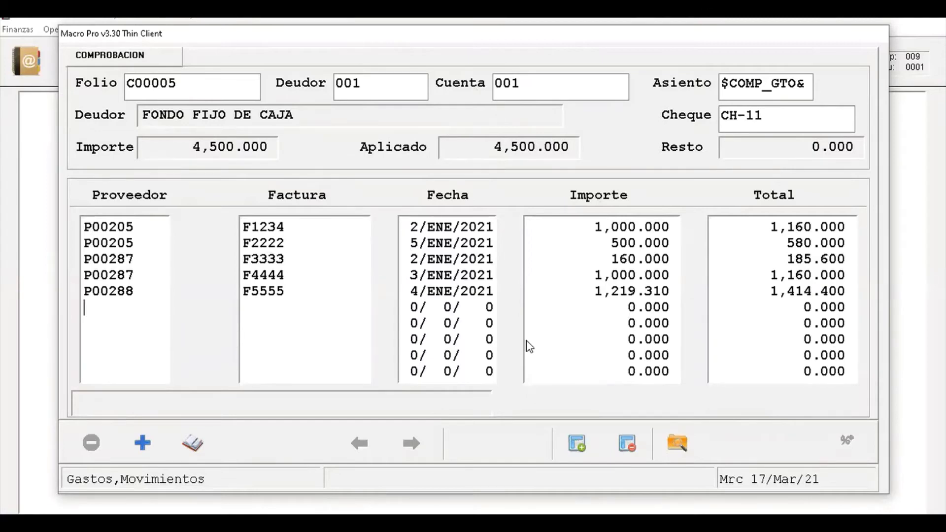
- Finish the invoice capture to generate the accounting entry and review its first account lines
key(Return)
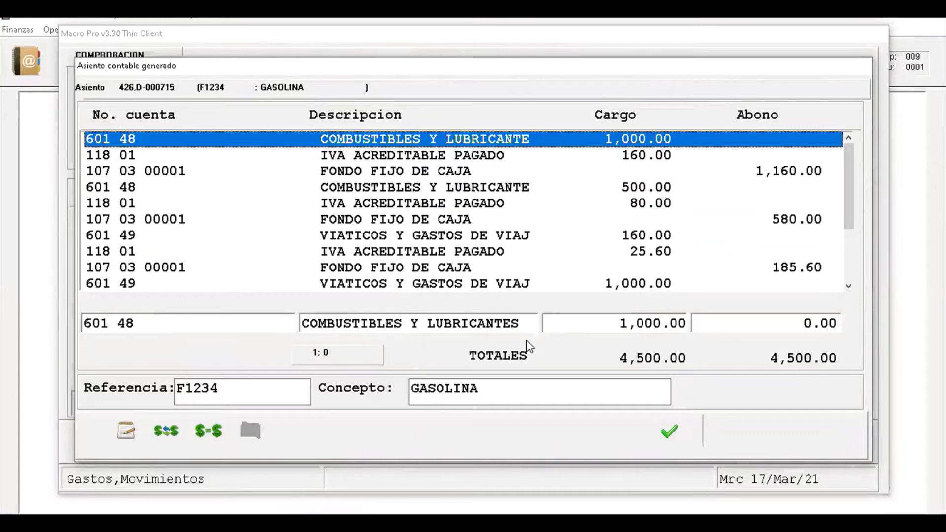
key(Down)
key(Down)
key(Down)
key(Up)
key(Up)
key(Up)
key(Down)
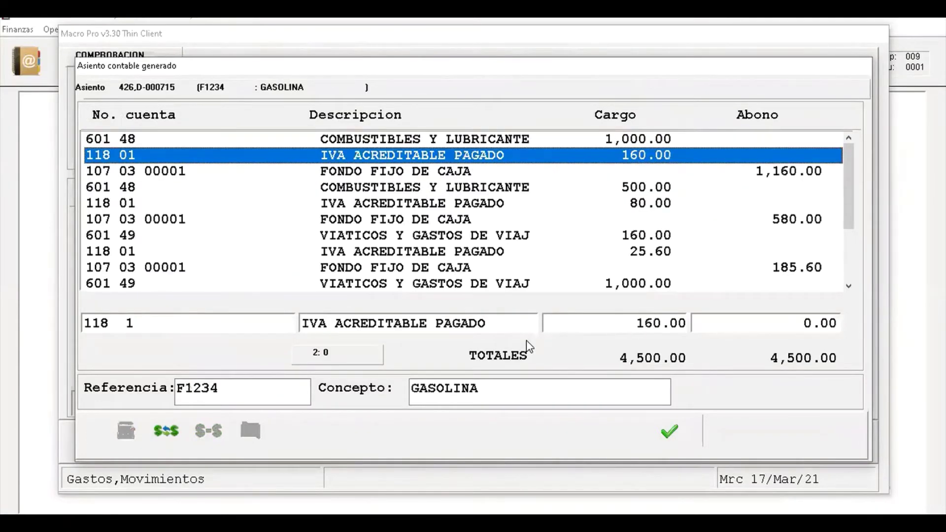
- Review the generated entry's remaining account lines, from the F1234 lines through those of invoice F5555
key(Down)
key(Down)
key(Down)
key(Down)
key(Down)
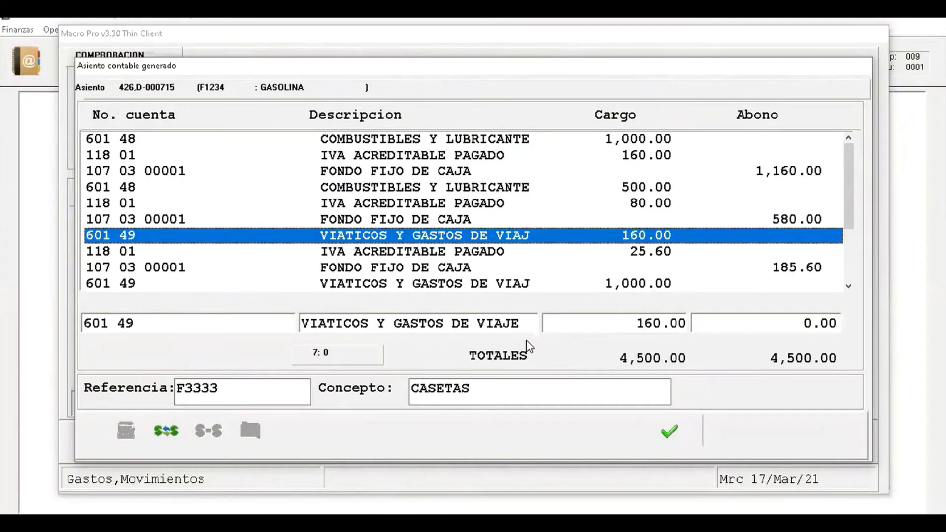
key(Down)
key(Down)
key(Down)
key(Down)
key(Down)
key(Down)
key(Down)
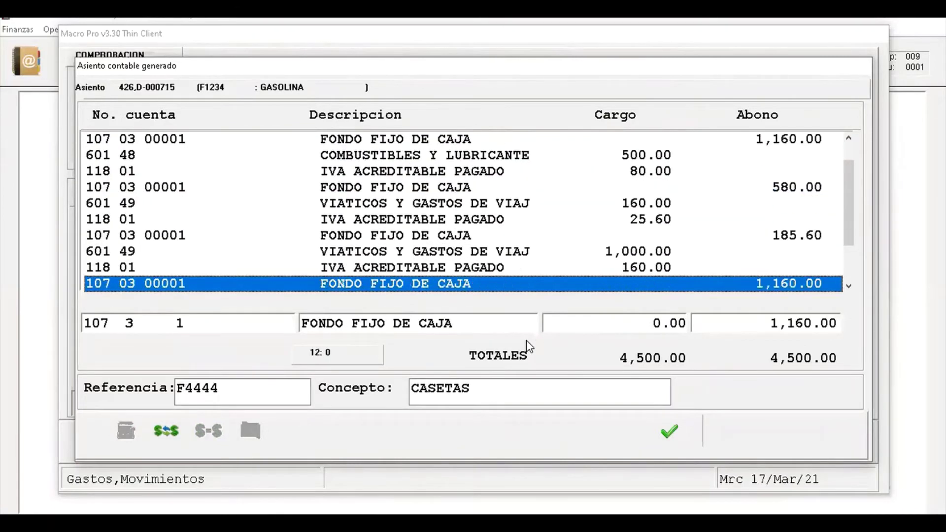
key(Down)
key(Down)
- Go back through the generated entry's lines to the first COMBUSTIBLES Y LUBRICANTES charge of invoice F1234
key(Up)
key(Up)
key(Up)
key(Up)
key(Up)
key(Up)
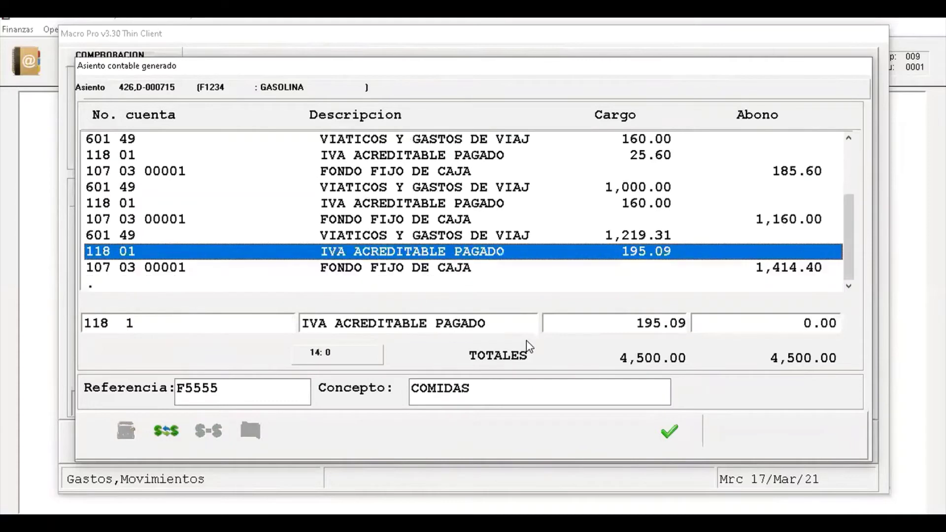
key(Up)
key(Up)
key(Up)
key(Up)
key(Up)
key(Up)
key(Up)
key(Up)
key(Up)
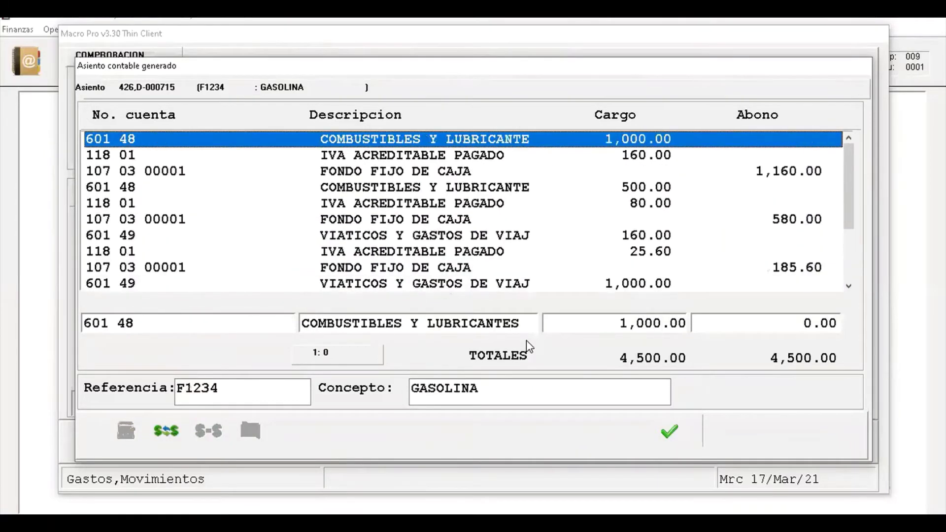
- Check the expense, IVA ACREDITABLE PAGADO and FONDO FIJO DE CAJA lines of each invoice, down to the F5555 IVA line
key(Down)
key(Down)
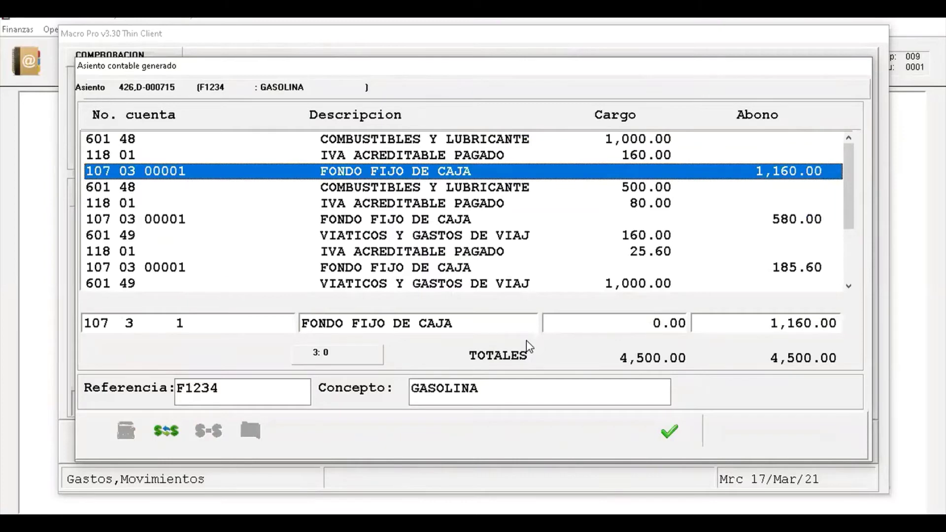
key(Down)
key(Down)
key(Down)
key(Down)
key(Down)
key(Down)
key(Down)
key(Down)
key(Down)
key(Down)
key(Down)
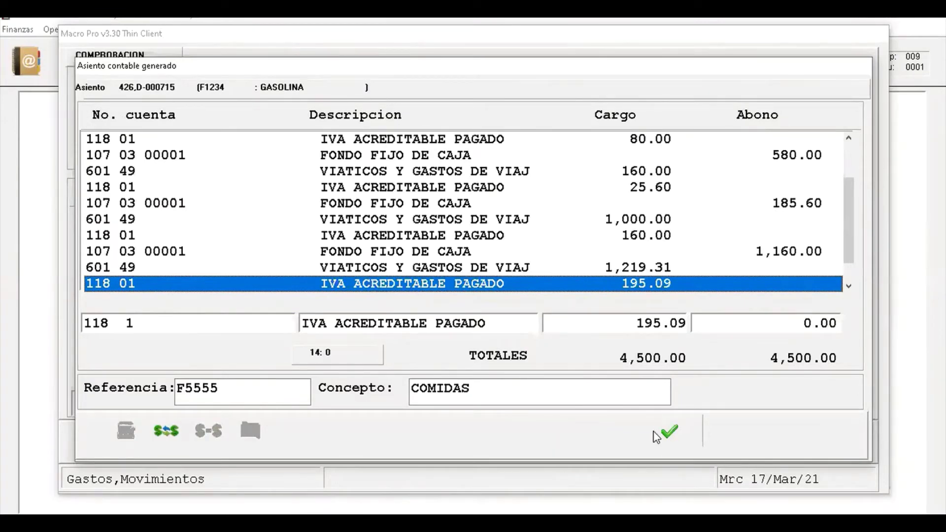
- Accept the generated accounting entry and leave the reconciliation capture
click(679, 437)
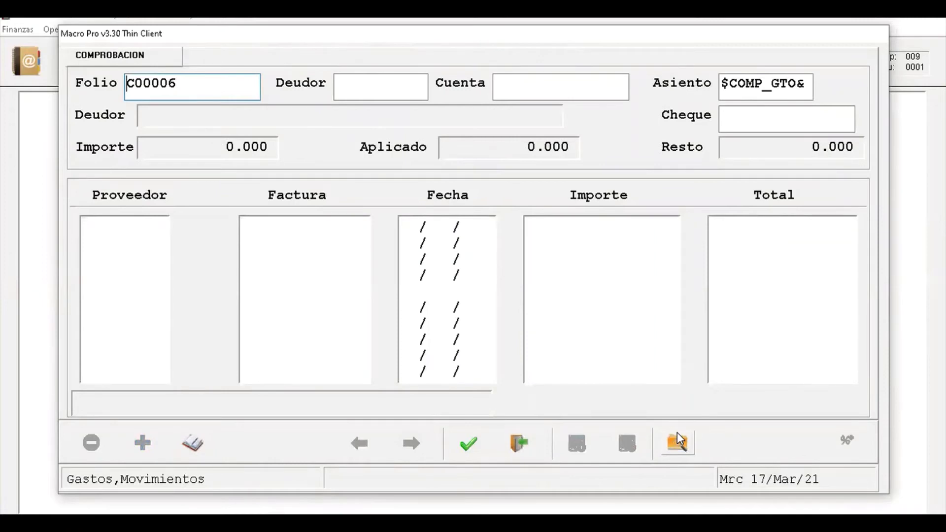
click(677, 433)
key(Escape)
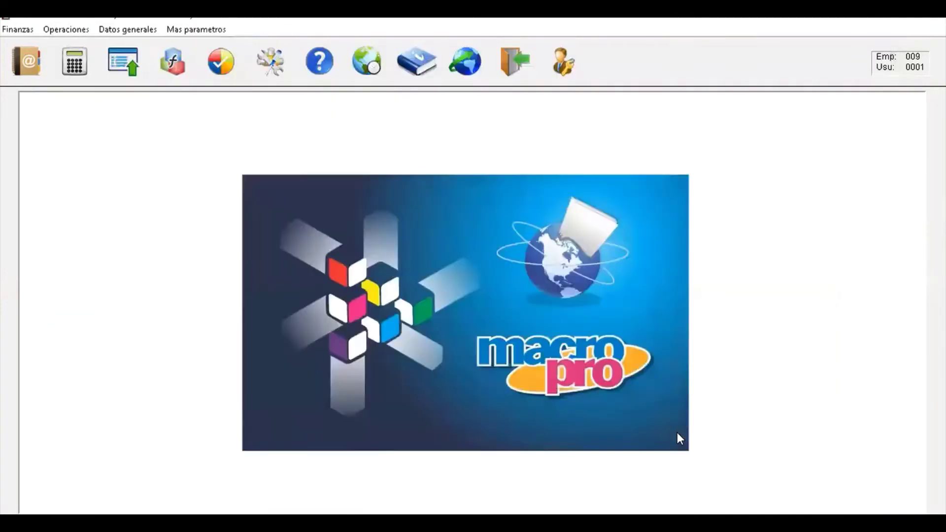
- Bring up the options of the Gastos module within Finanzas
click(15, 31)
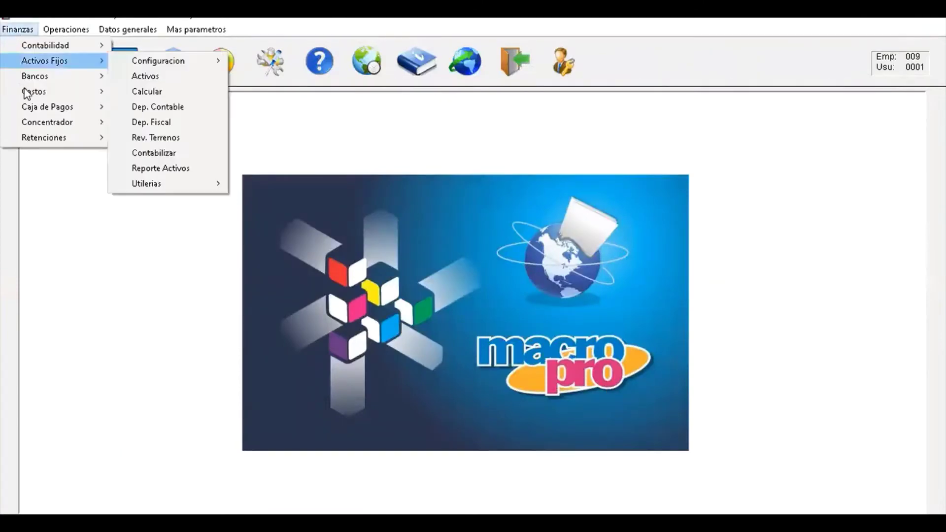
mouse_move(25, 92)
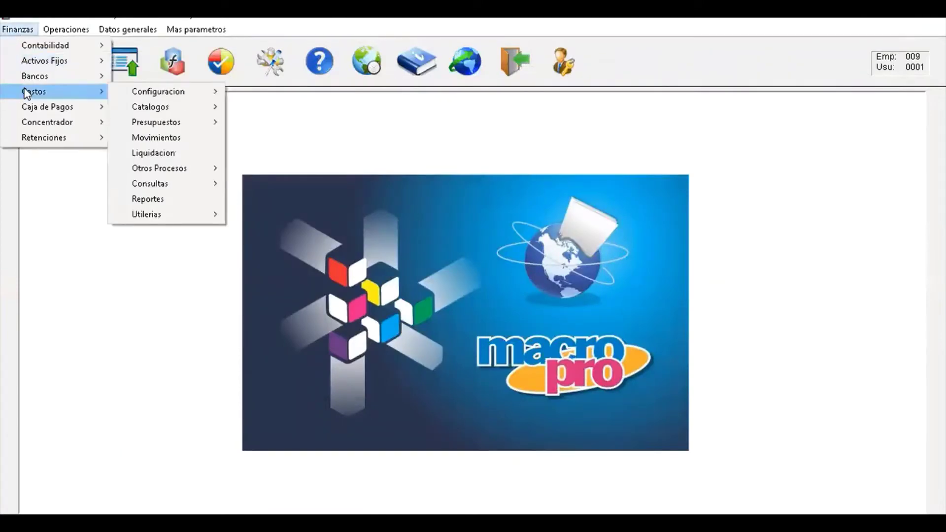
- Open the expense movements without receipt printing and start a COMPROBACION dated 17/ENE/2021
click(158, 138)
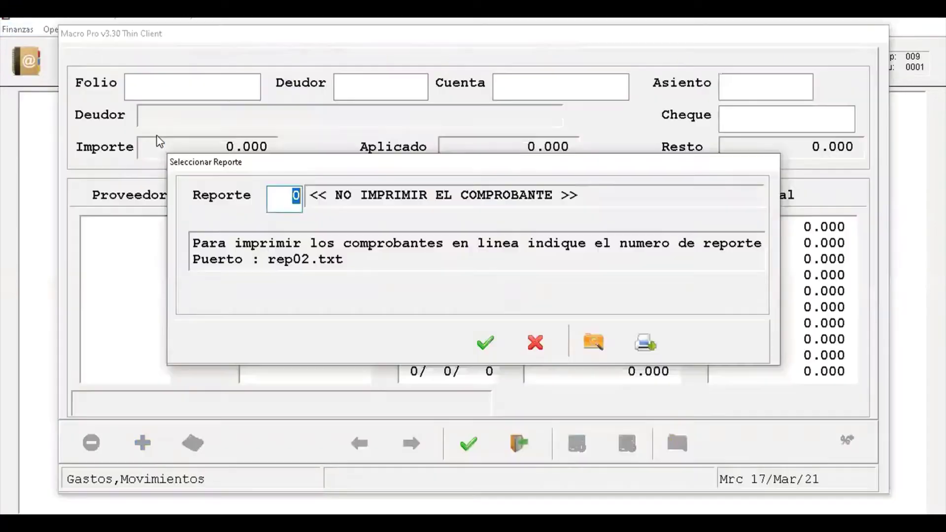
click(486, 343)
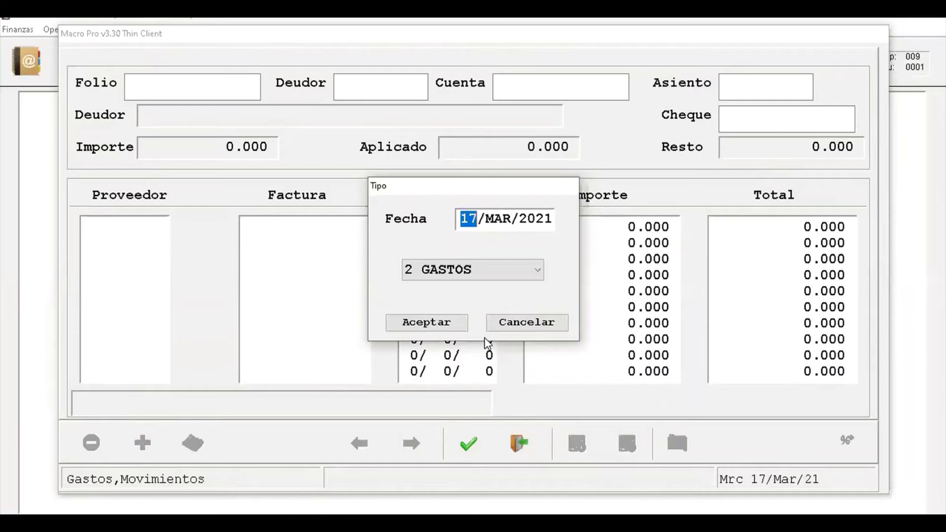
text(1701)
key(Tab)
click(486, 273)
click(486, 290)
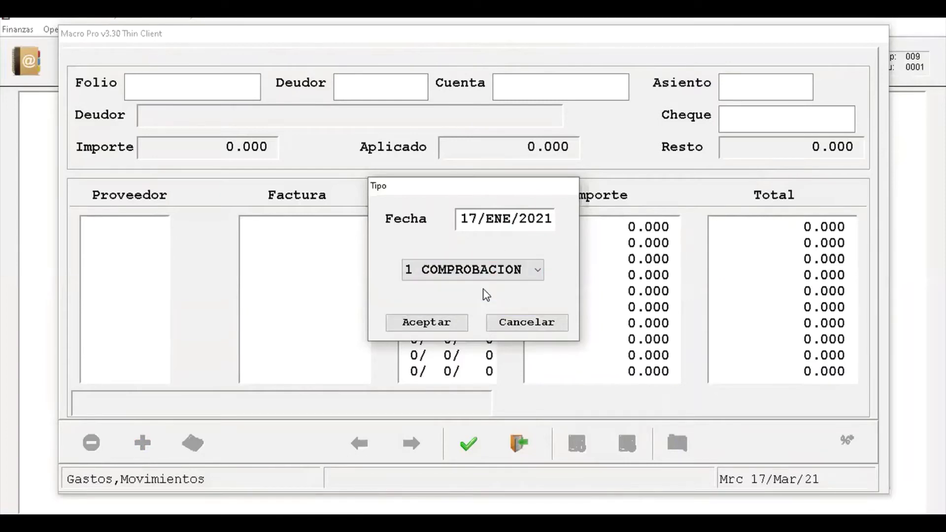
click(432, 324)
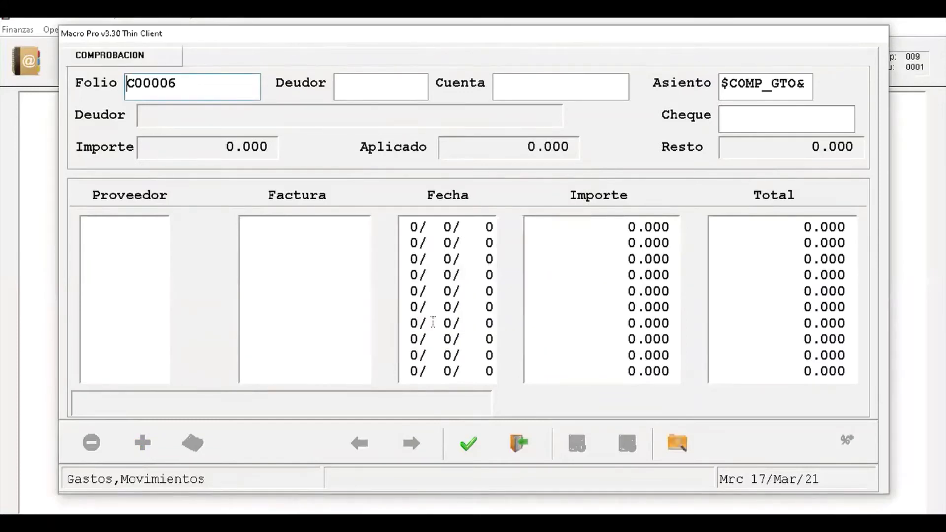
- Assign debtor 001 FONDO FIJO DE CAJA and bank account 001 BANCOMER to the new expense verification
key(Tab)
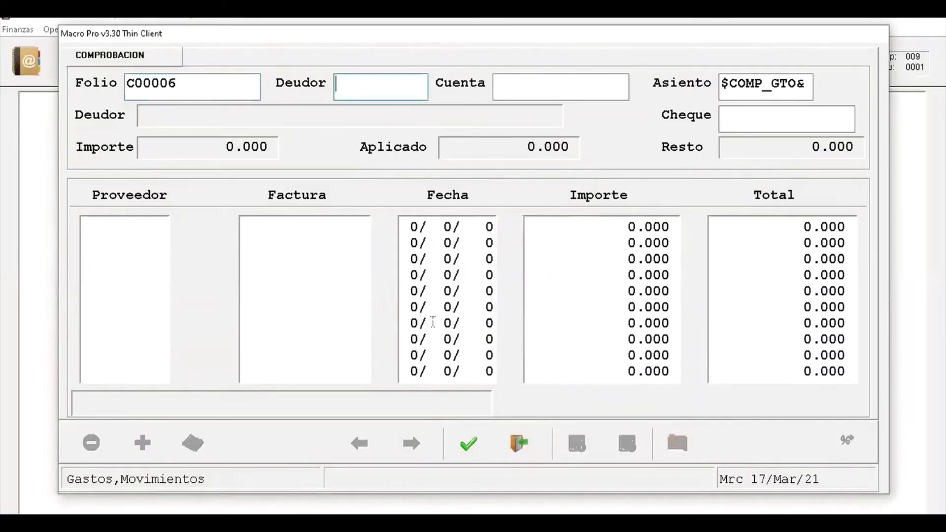
key(Return)
key(Return)
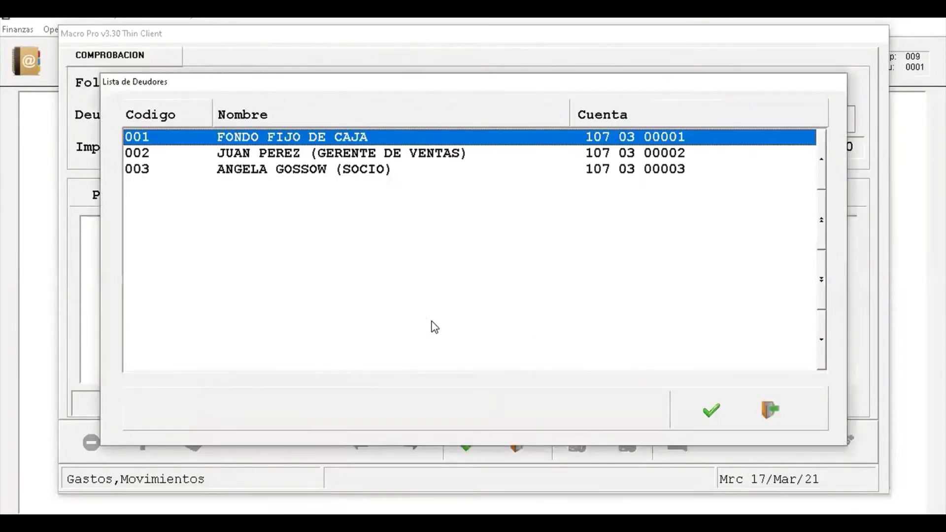
key(Return)
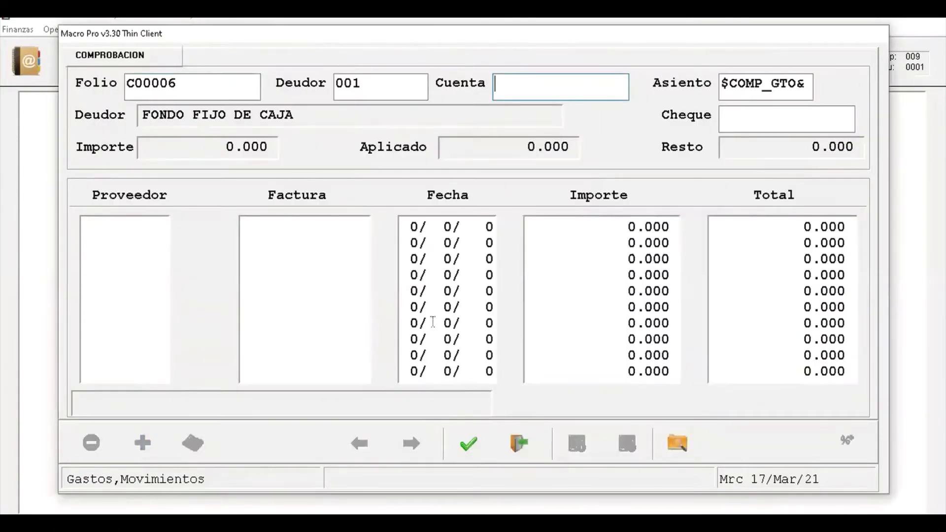
key(Return)
key(Return)
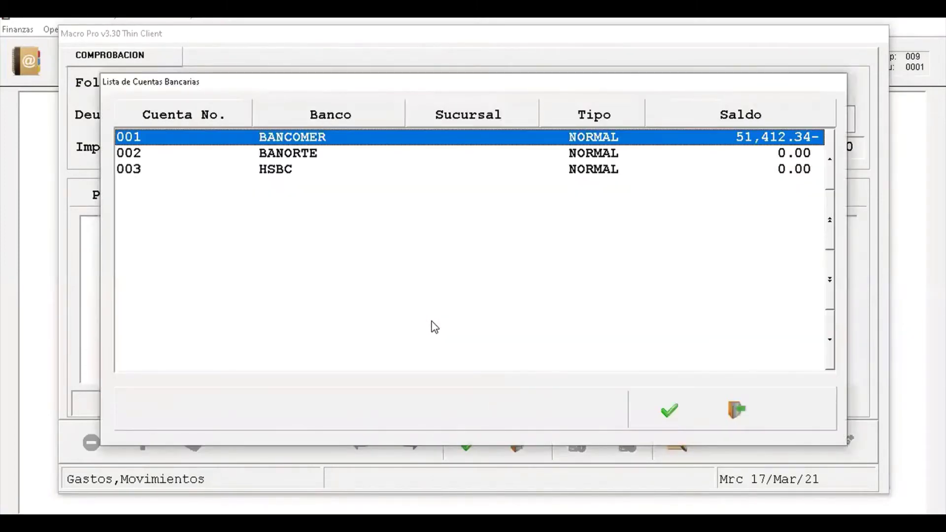
key(Return)
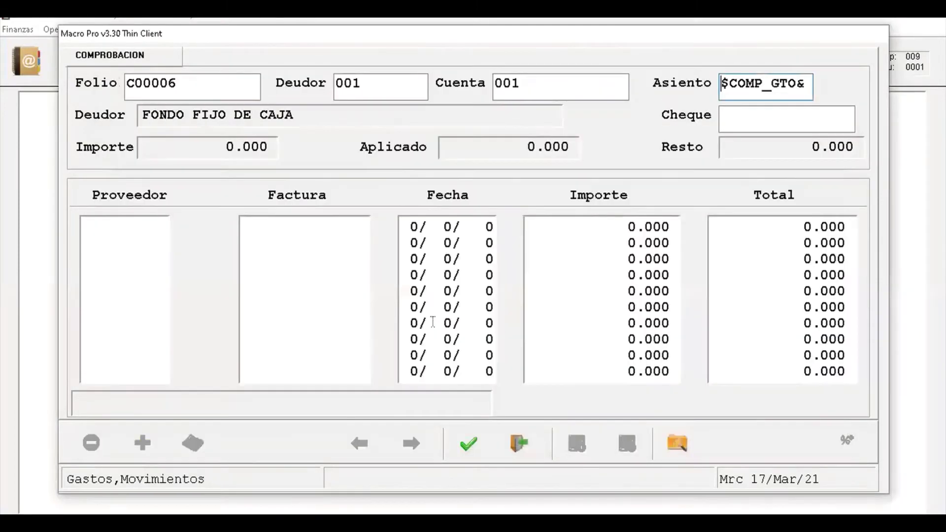
- Keep the default accounting entry and apply check CH-12 from the checks with a balance
key(Return)
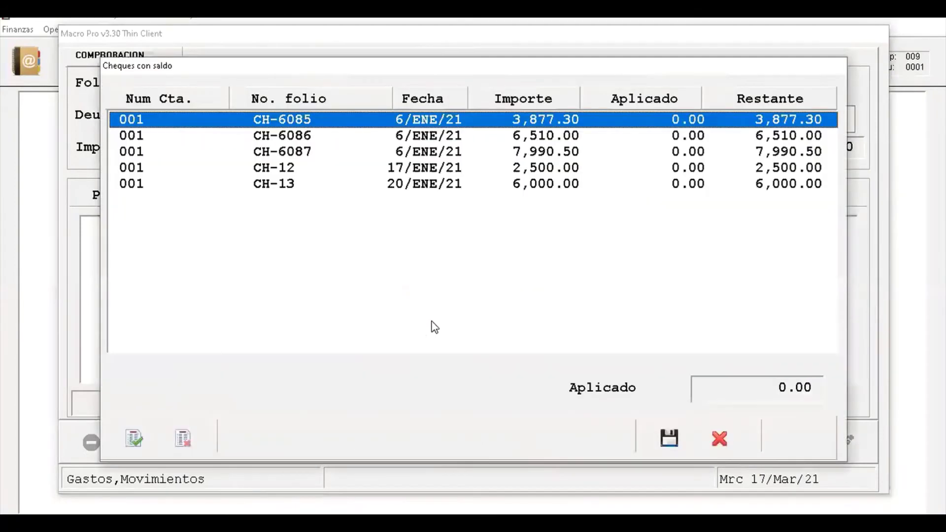
key(Down)
key(Down)
key(Down)
key(Down)
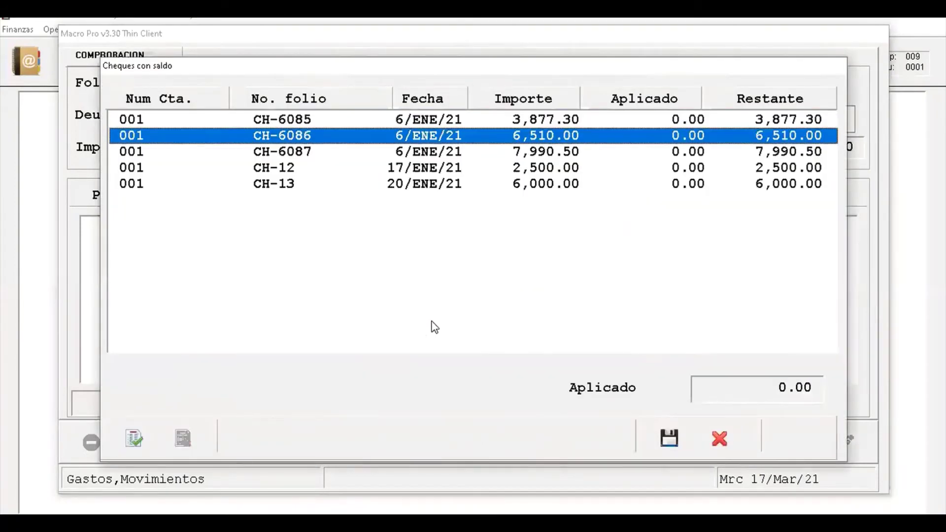
key(Up)
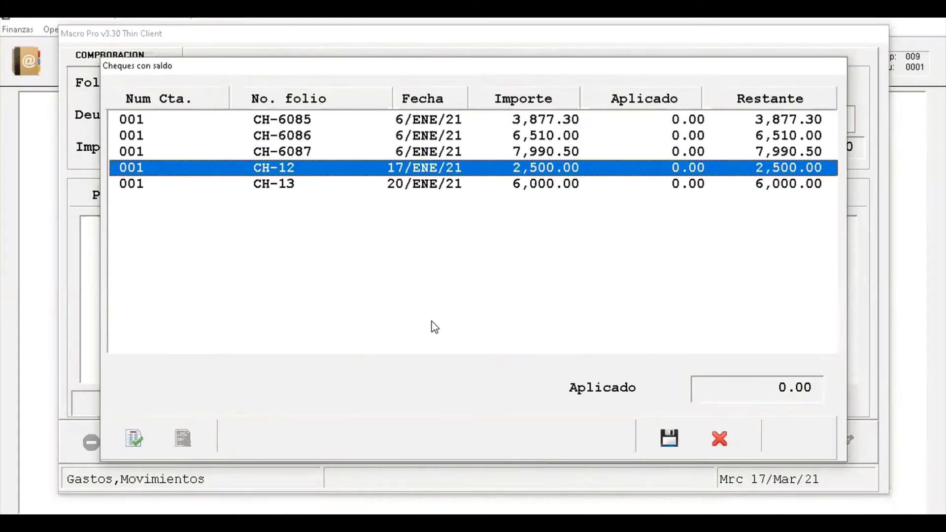
key(space)
click(667, 443)
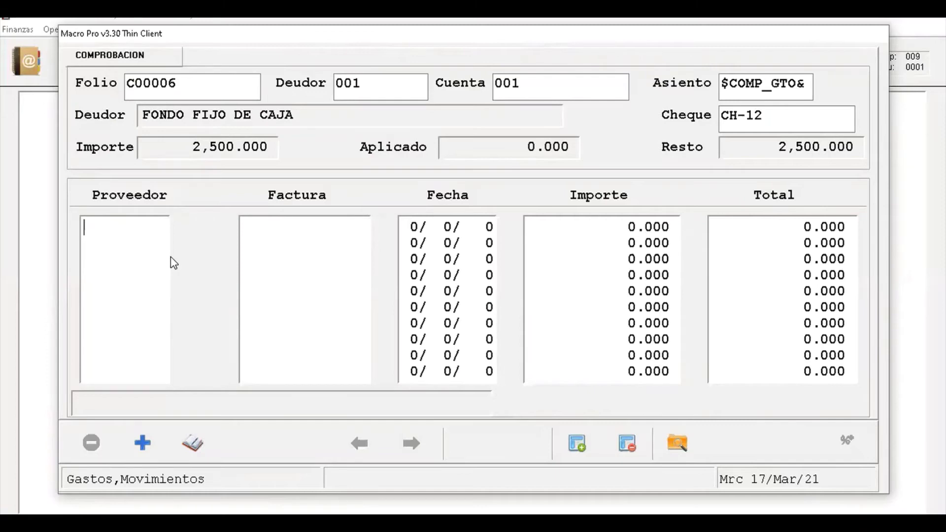
- Look up suppliers by name with "NO" and assign NO DEDUCIBLES to the first line
key(F2)
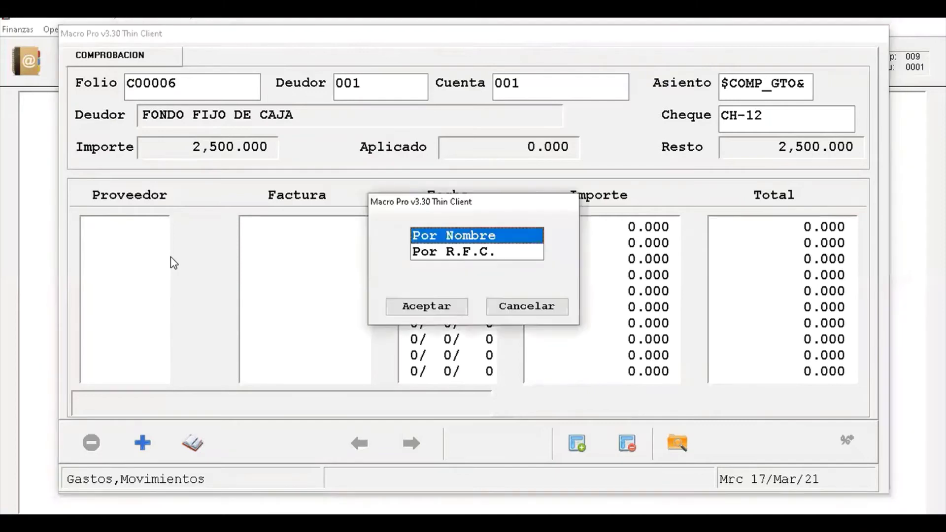
key(Return)
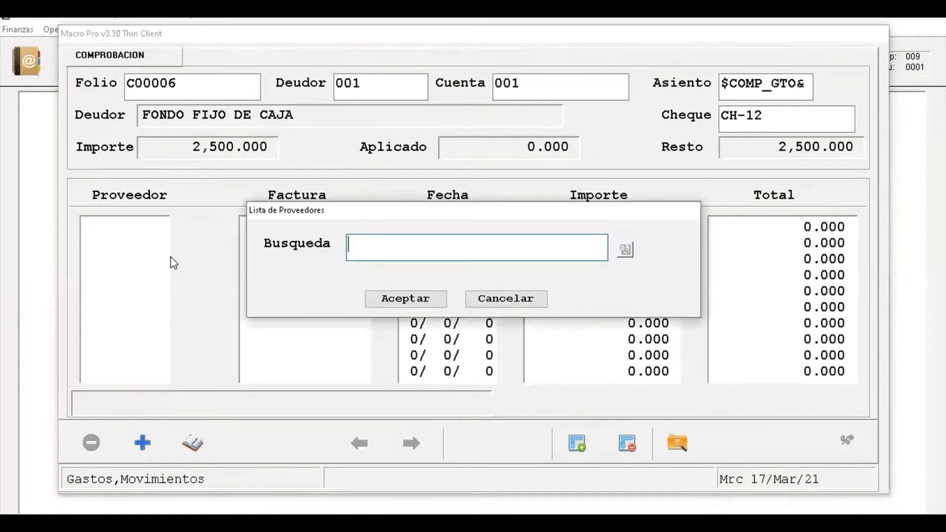
text(NO)
key(Return)
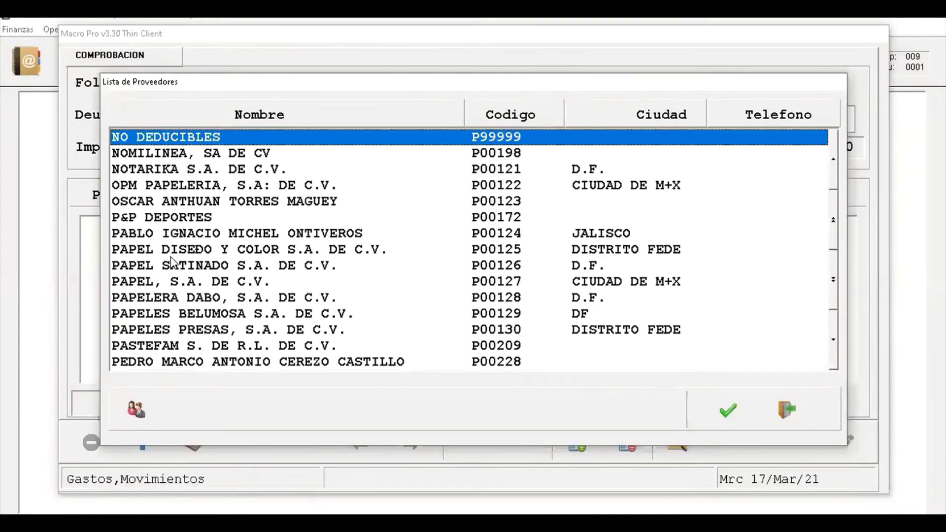
key(Return)
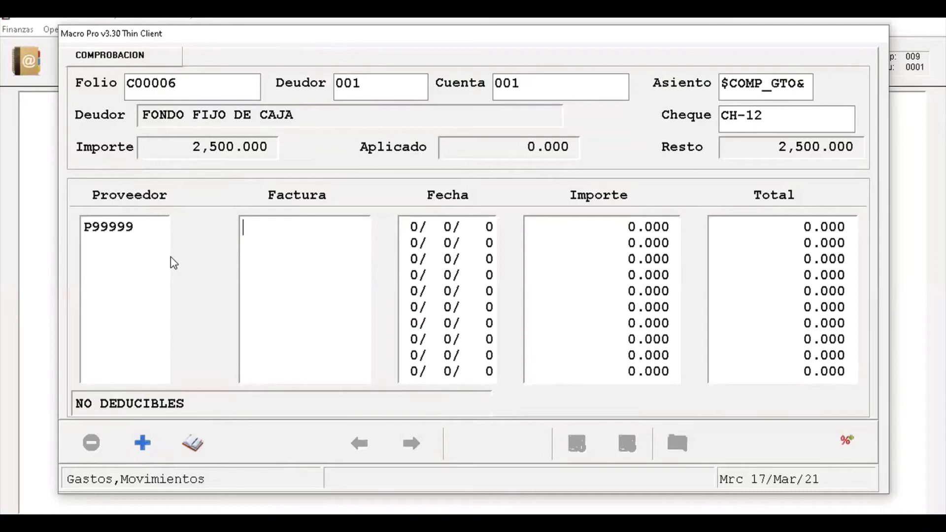
- Enter invoice E-12-01 with date 3/ENE/2021 and an amount of 800 on the first line
text(E-12)
text(-01)
key(Return)
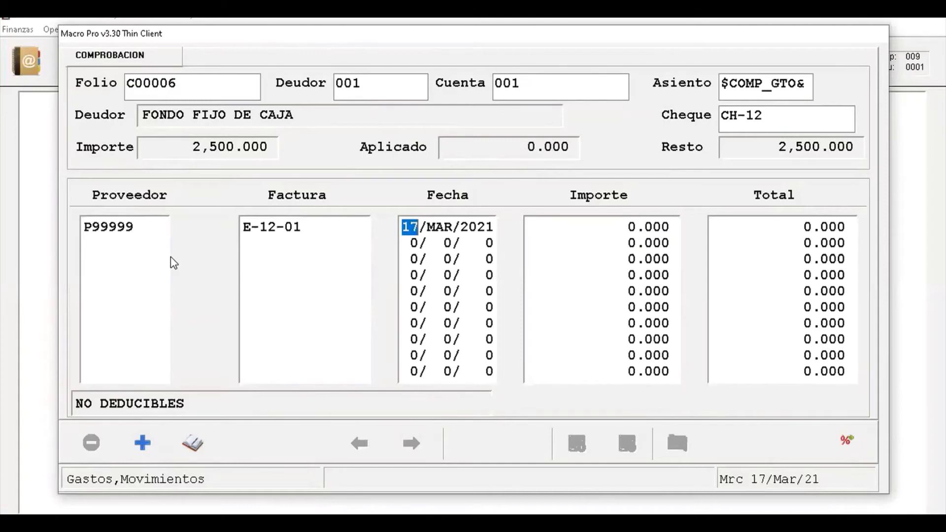
text(3)
key(Return)
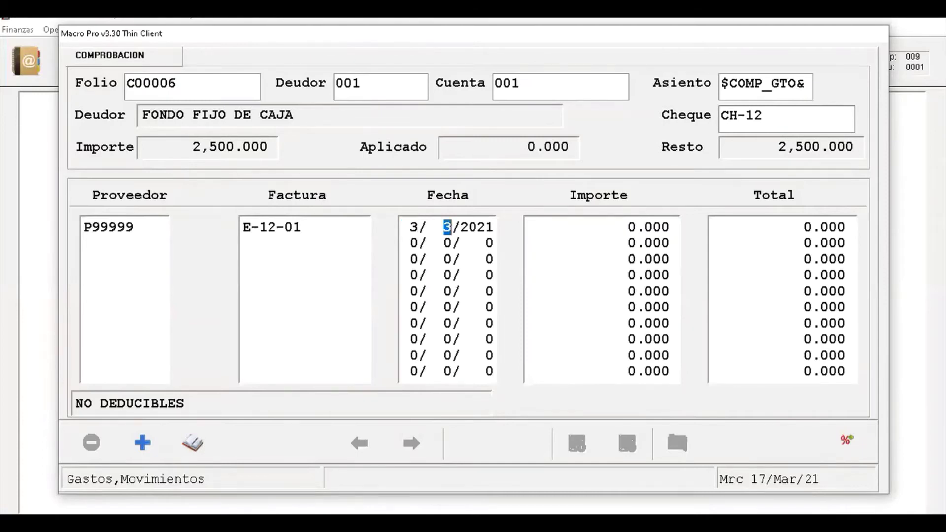
text(1)
key(Return)
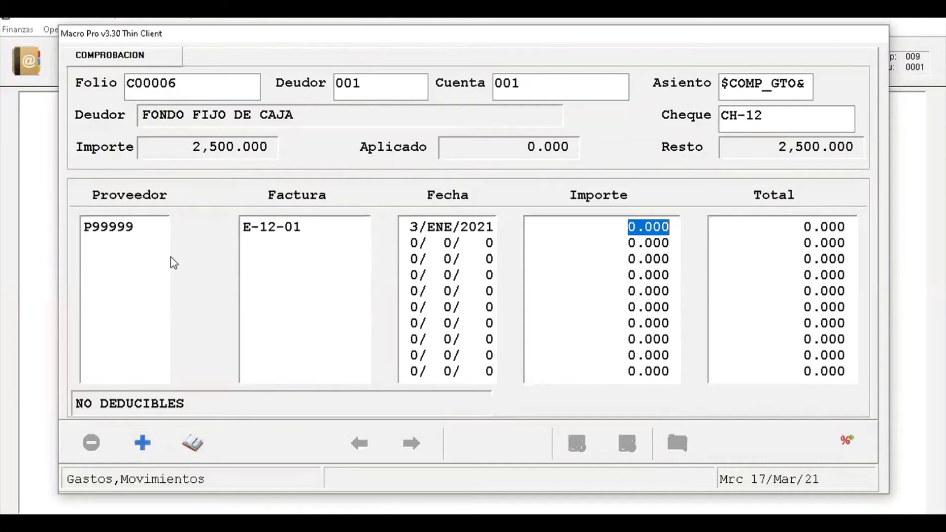
text(800)
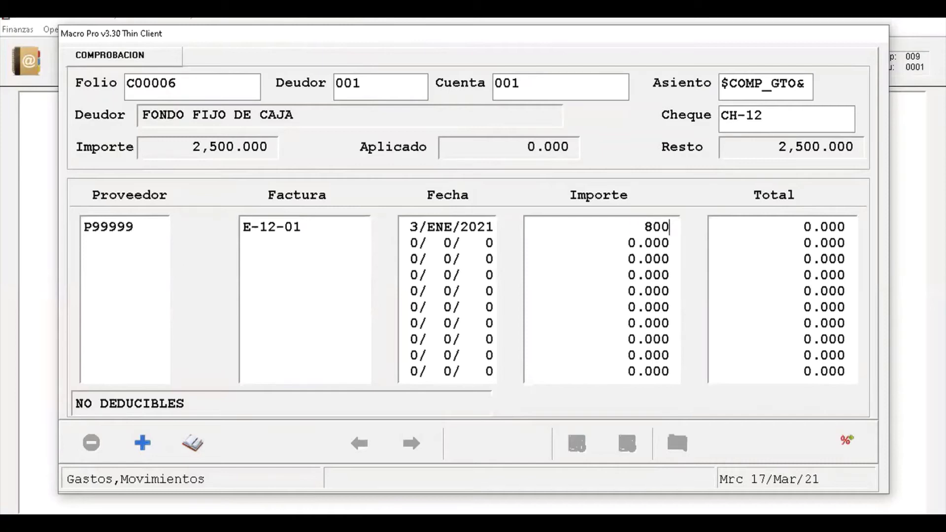
key(Return)
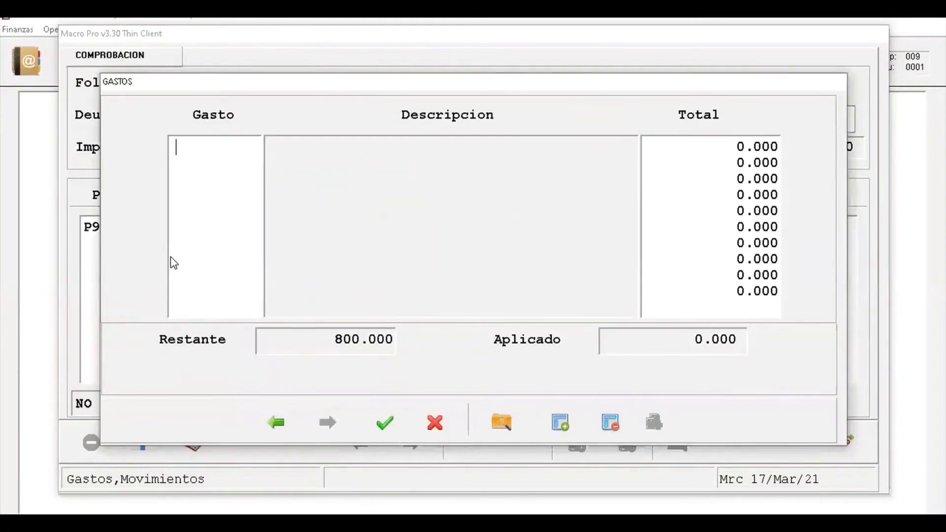
- Search the expense catalog for PASAJES and assign expense 72-01 PASAJES (NO DEDUCIBLES) to the invoice
key(F2)
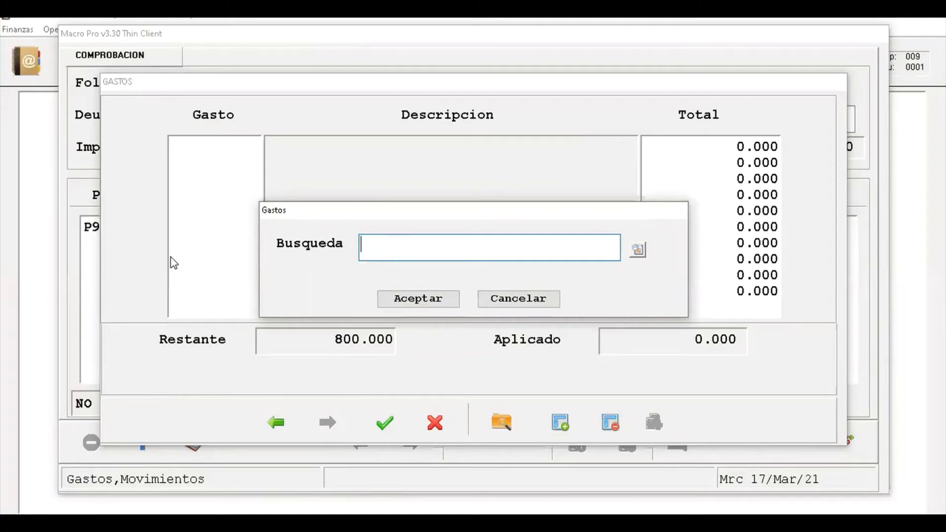
text(PASAJES)
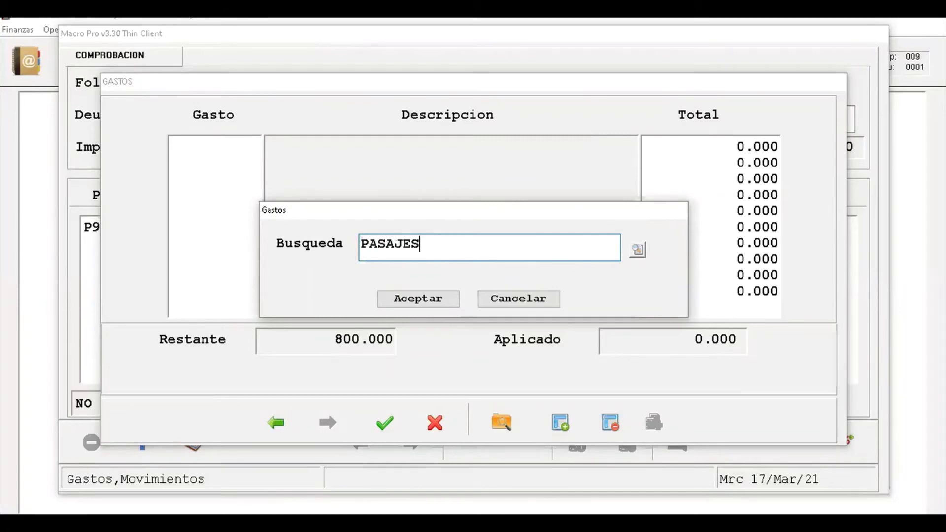
click(635, 251)
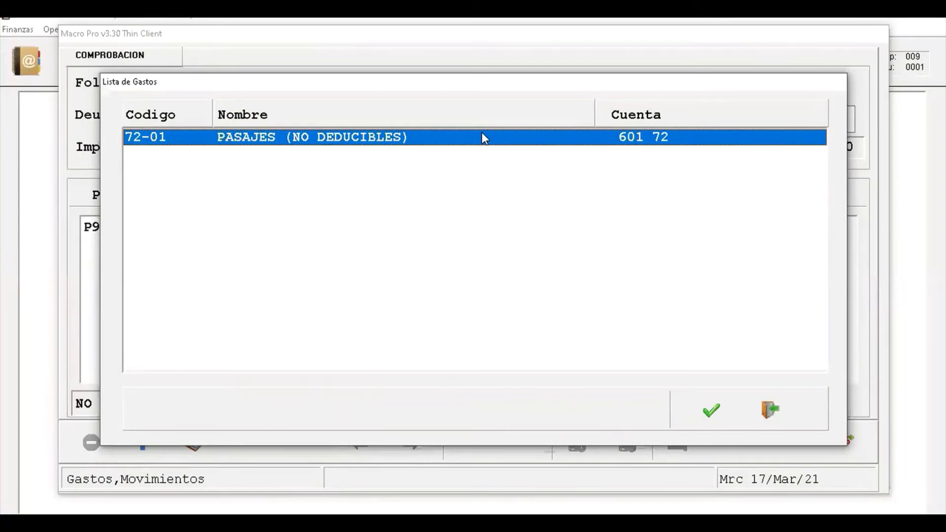
click(710, 412)
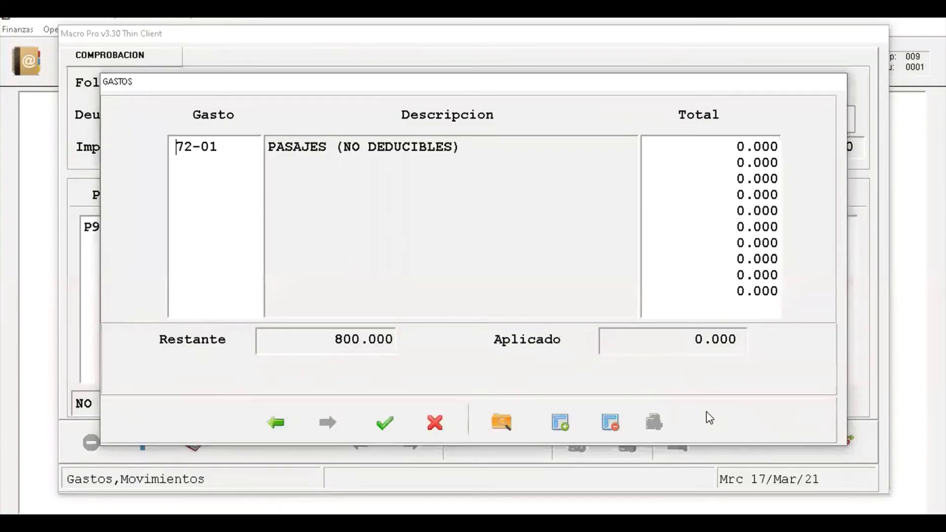
- Set the travel expense total to 800 with the concept PASAJES, and accept the breakdown without any taxes
key(Tab)
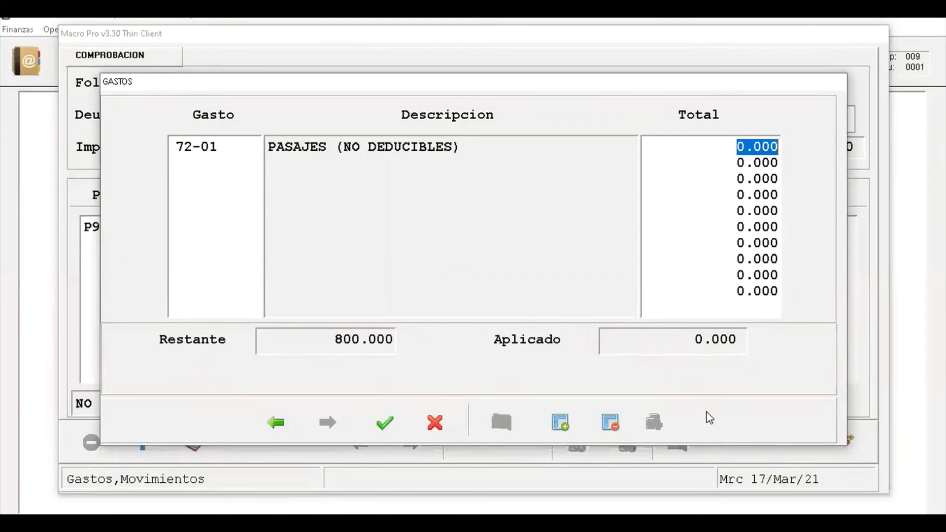
text(800)
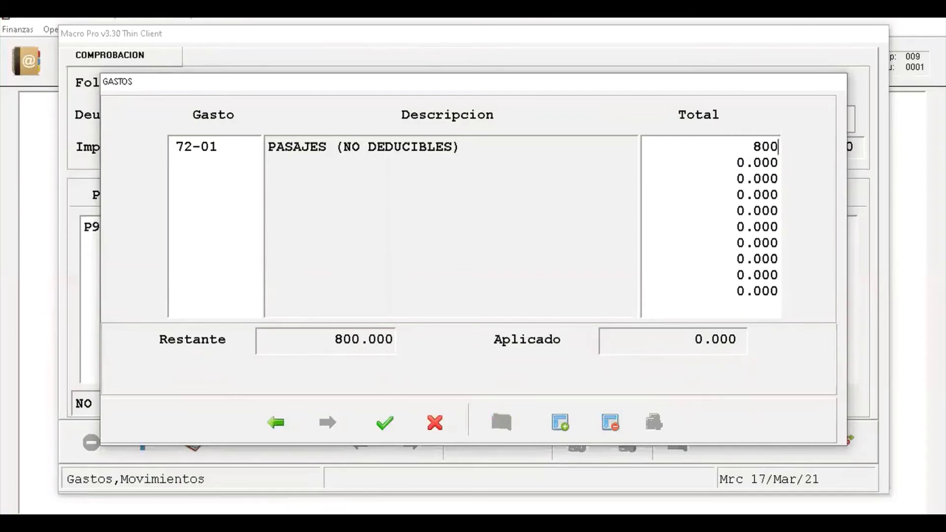
key(Return)
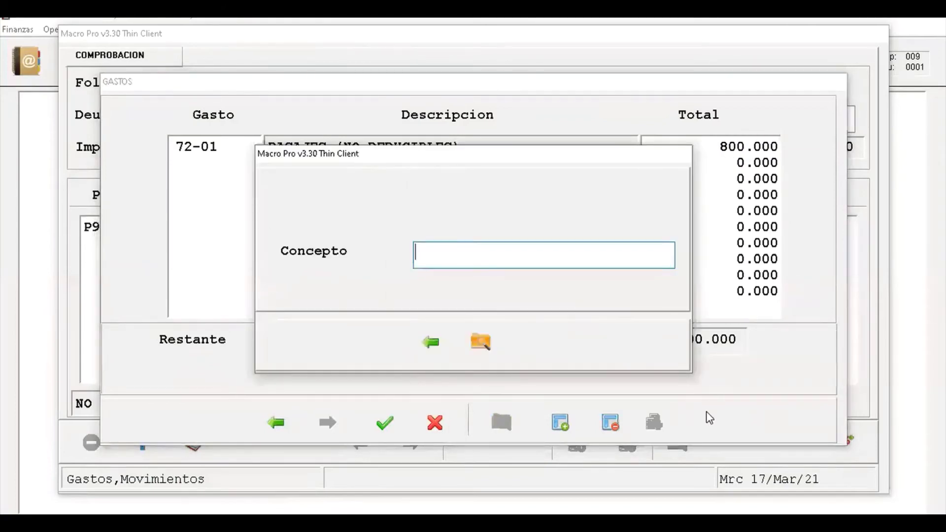
text(PASAJES)
key(Return)
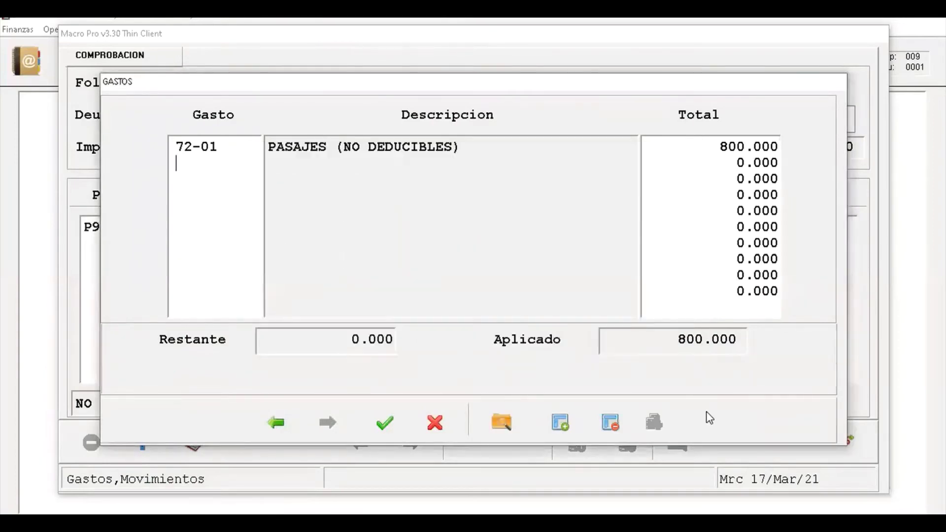
click(384, 431)
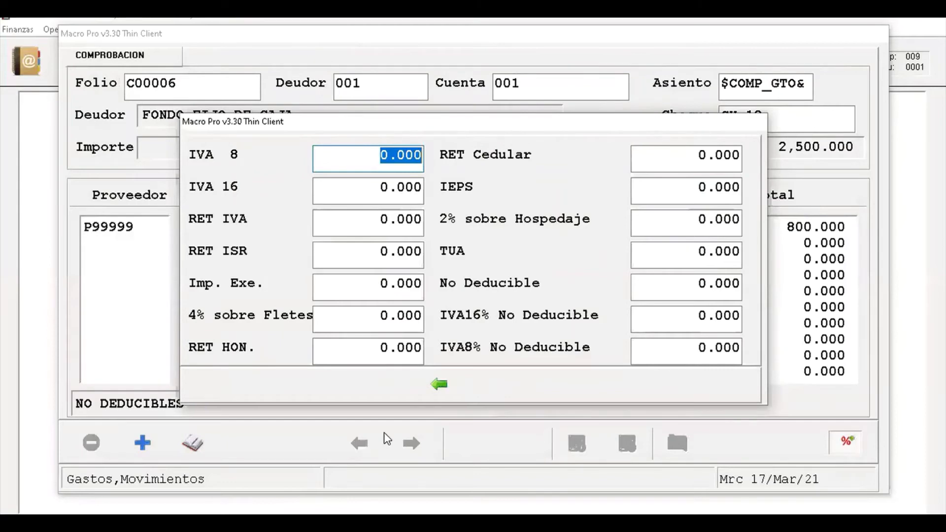
click(439, 384)
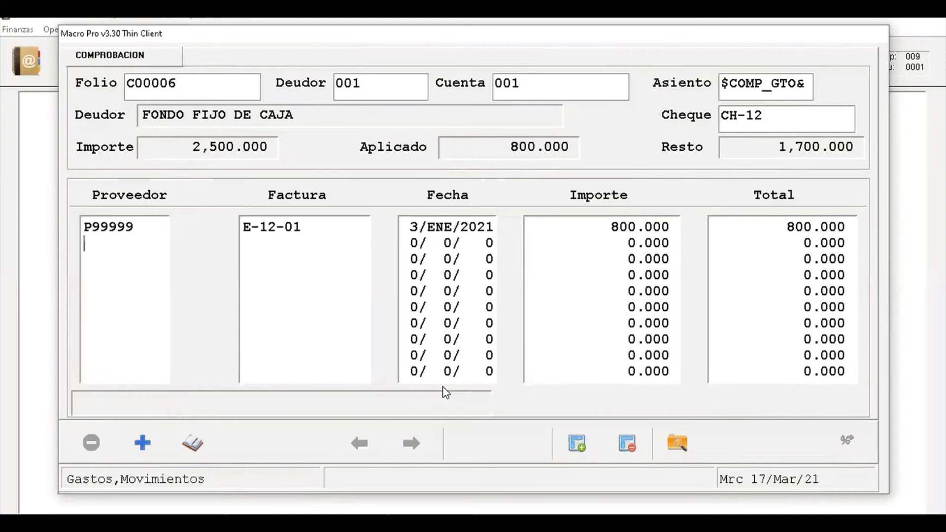
- Shorten the first line's invoice number to E-12, keeping its date
key(Up)
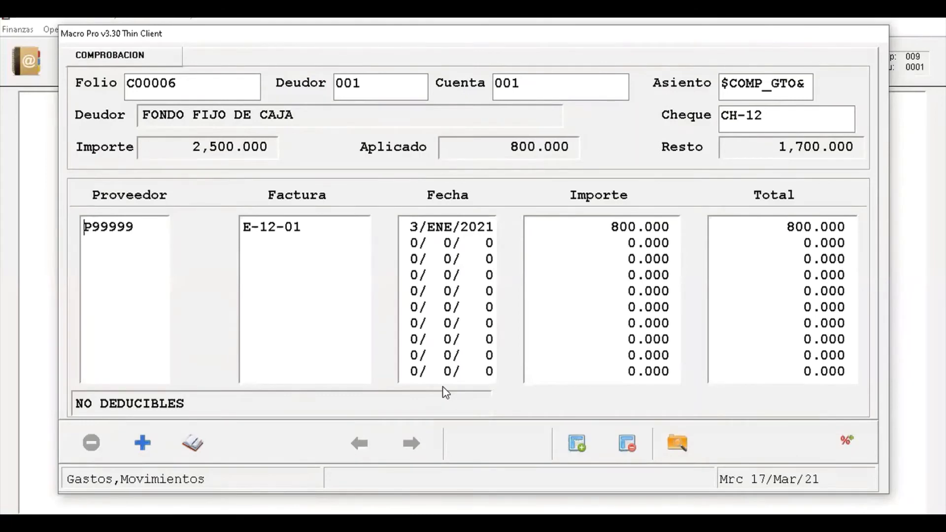
key(Tab)
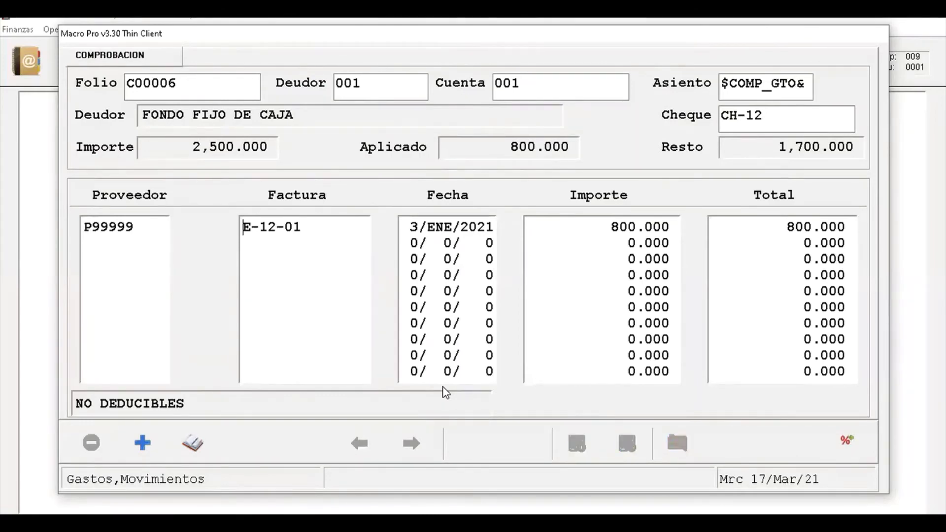
key(Right)
key(Right)
key(Right)
key(Right)
key(Right)
key(Right)
key(Right)
key(BackSpace)
key(BackSpace)
key(BackSpace)
key(Tab)
key(Tab)
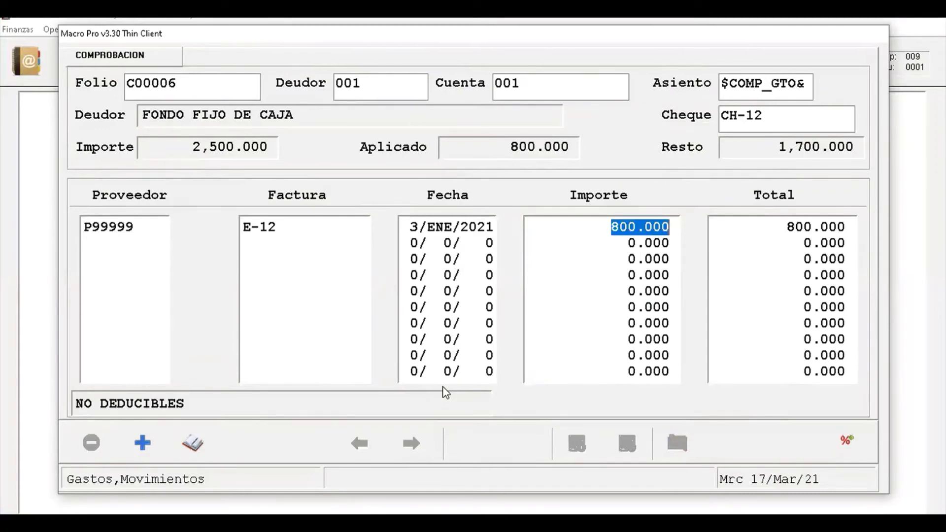
- Raise invoice E-12's amount to 2500 and keep the existing PASAJES expense line with its total and concept
text(2500)
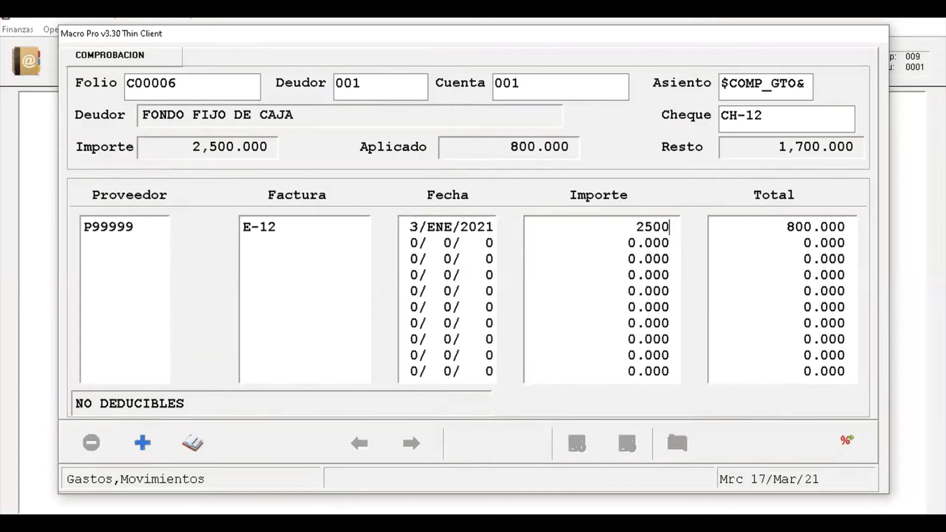
key(Return)
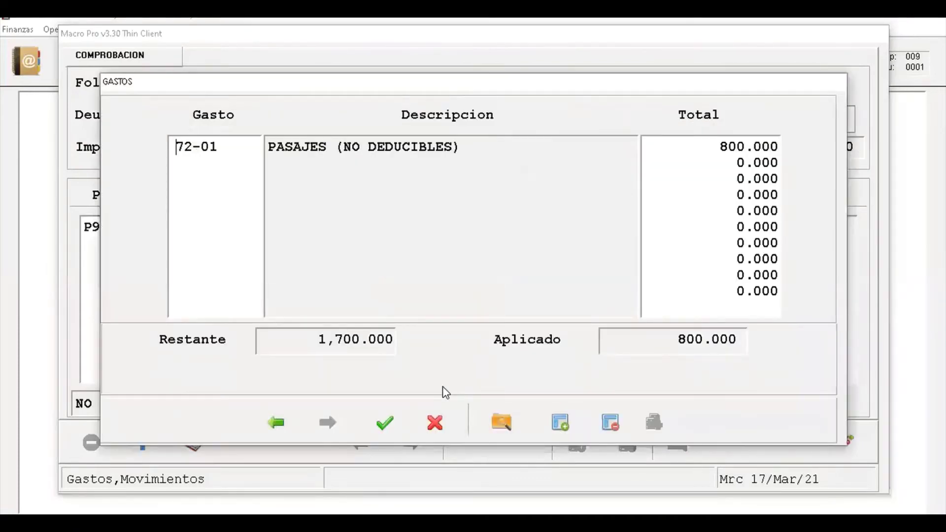
key(Return)
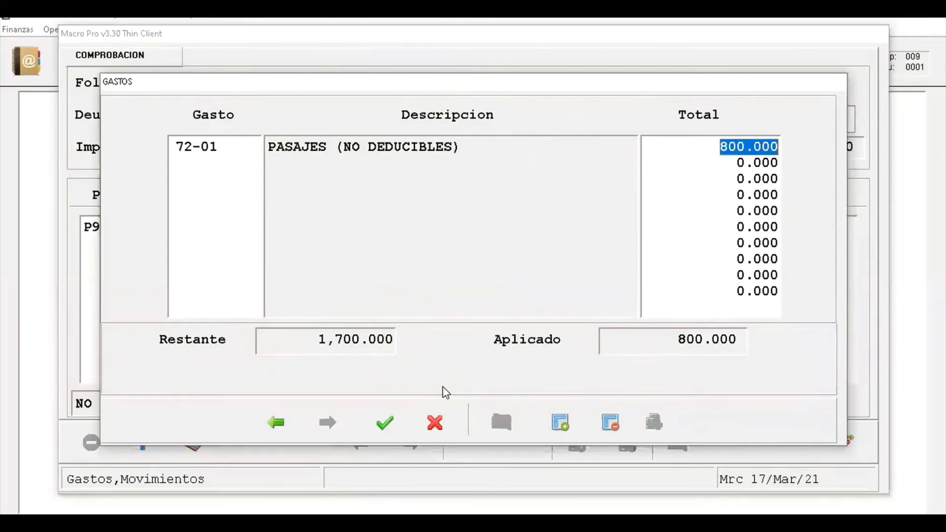
key(Return)
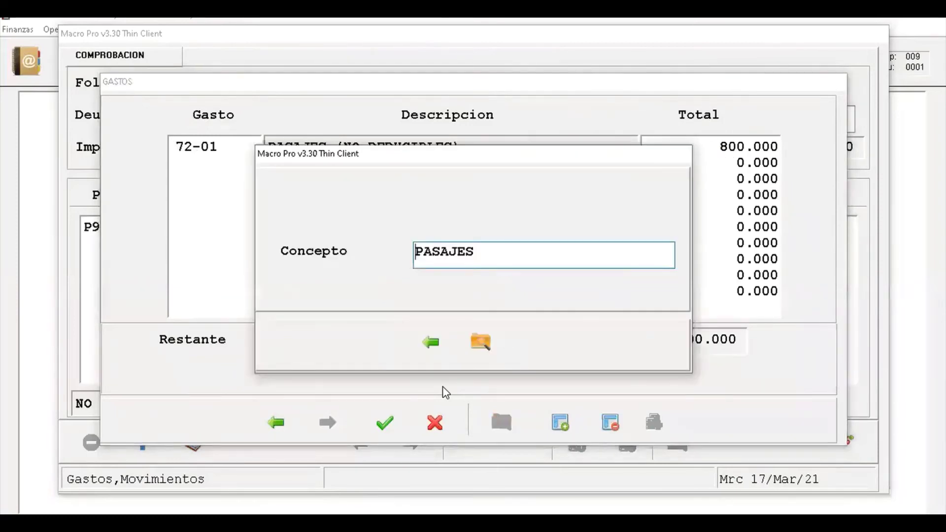
key(Return)
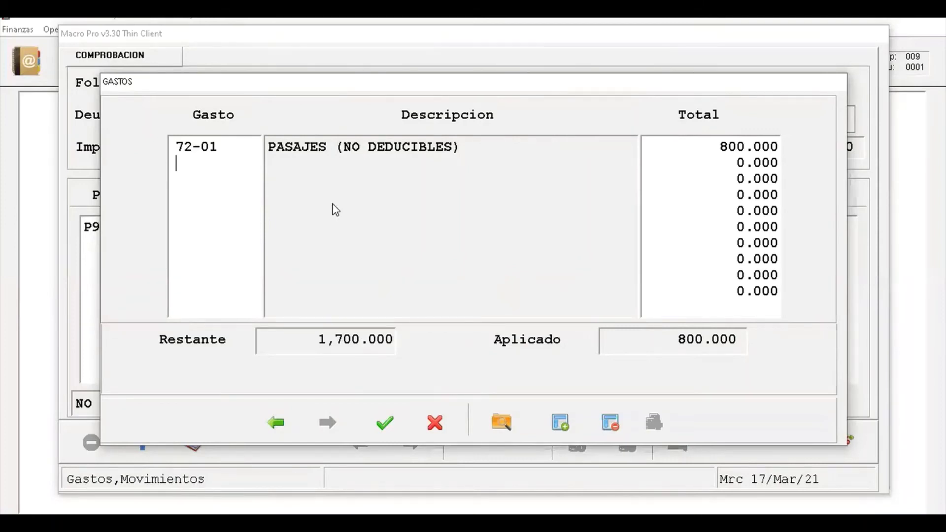
- Search the expense catalog for CARPI and add expense 72-04 CARPINTERO (NO DEDUCIBLE) on the second line
key(F2)
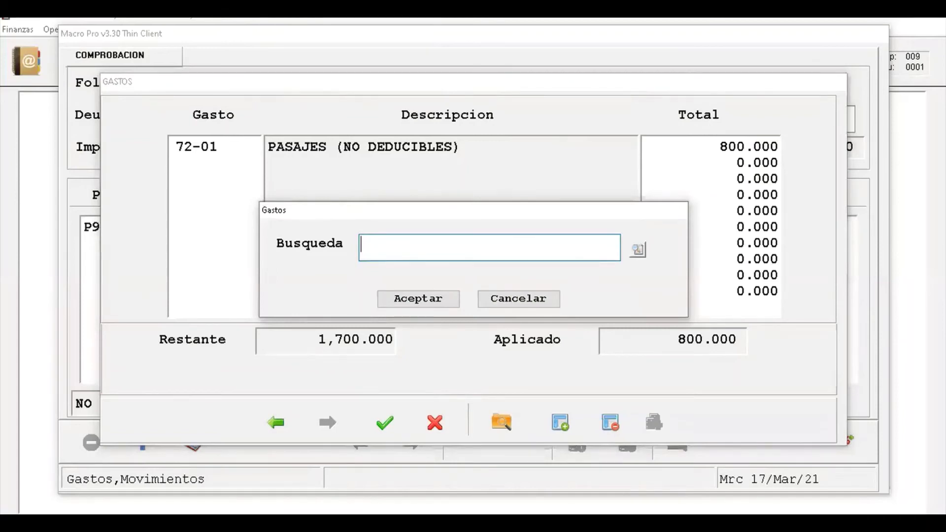
text(CARPI)
click(638, 250)
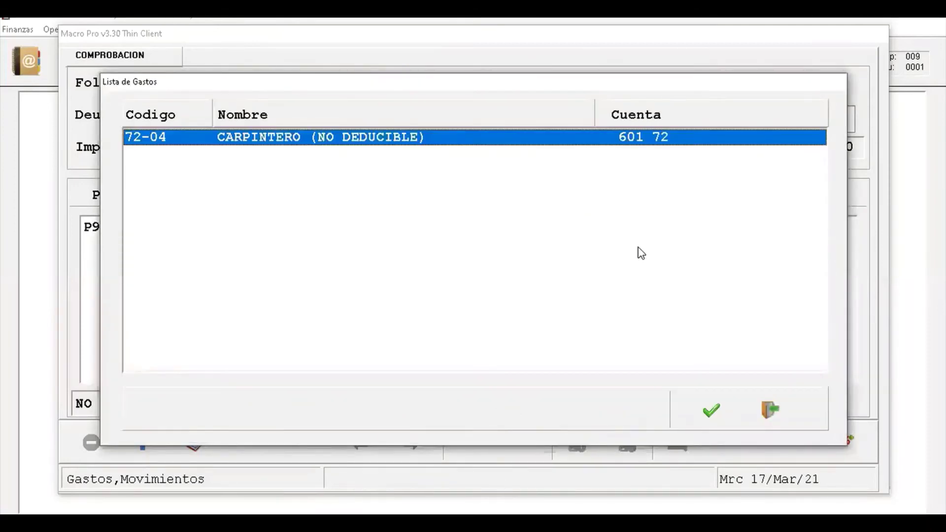
key(Return)
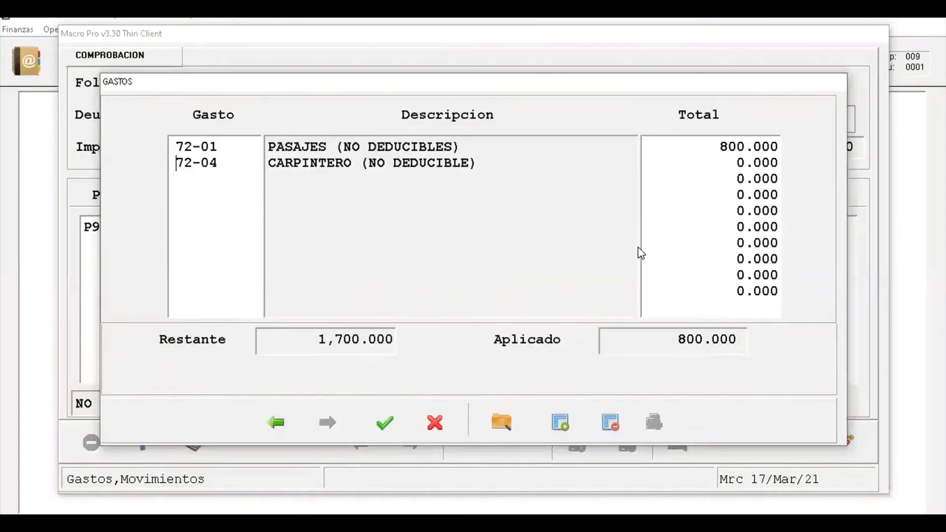
- Set the carpenter expense total to 600 with the concept "CARPINTERO (REPARACION PUERTA"
key(Tab)
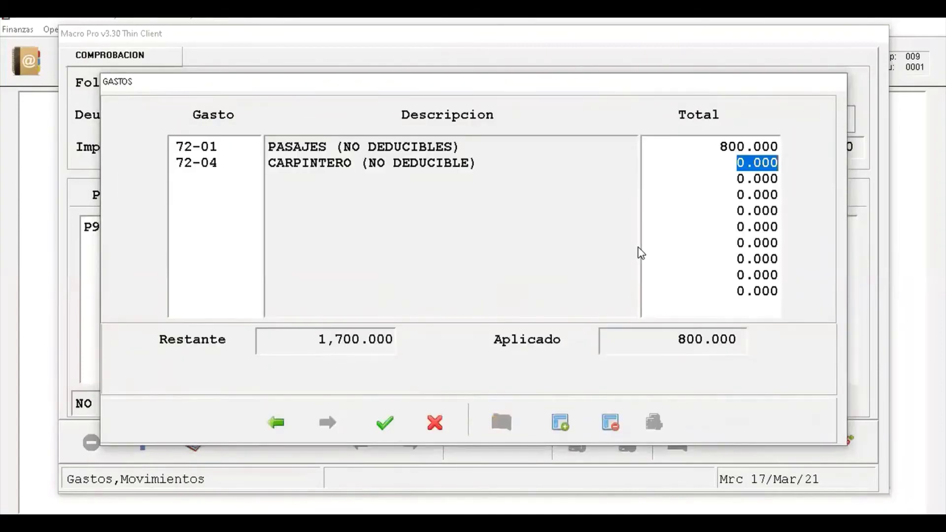
text(600)
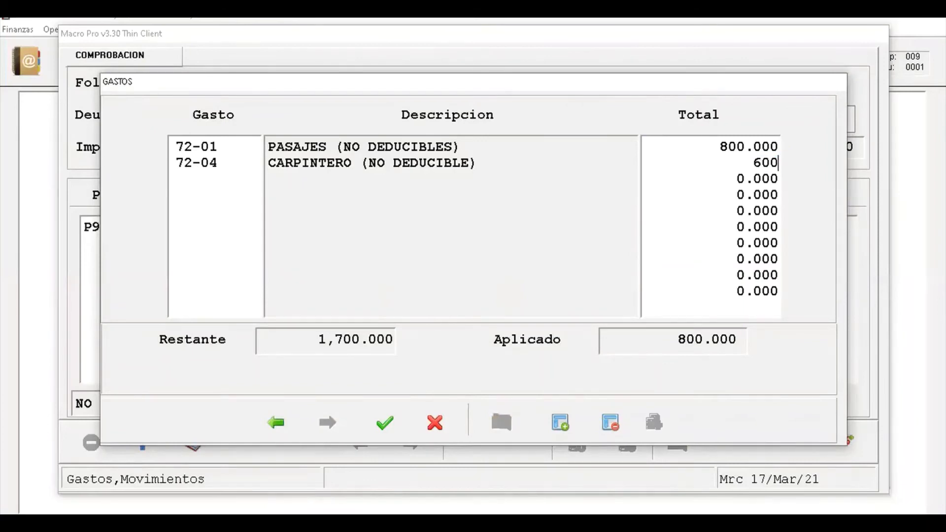
key(Return)
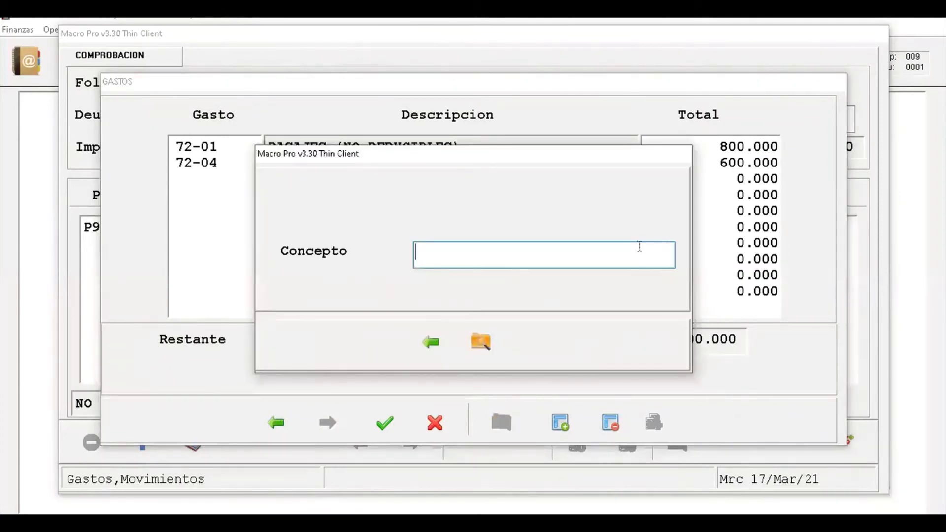
text(CARPINT)
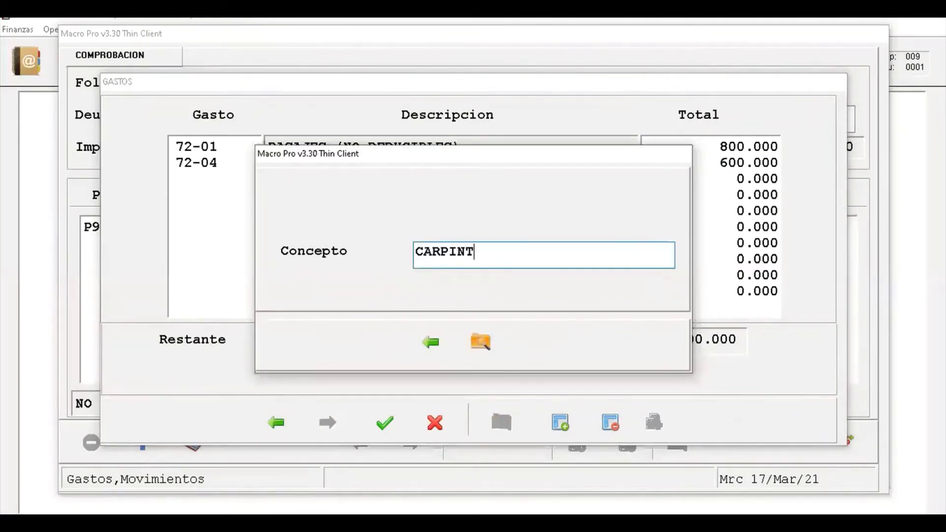
text(ERO (REP)
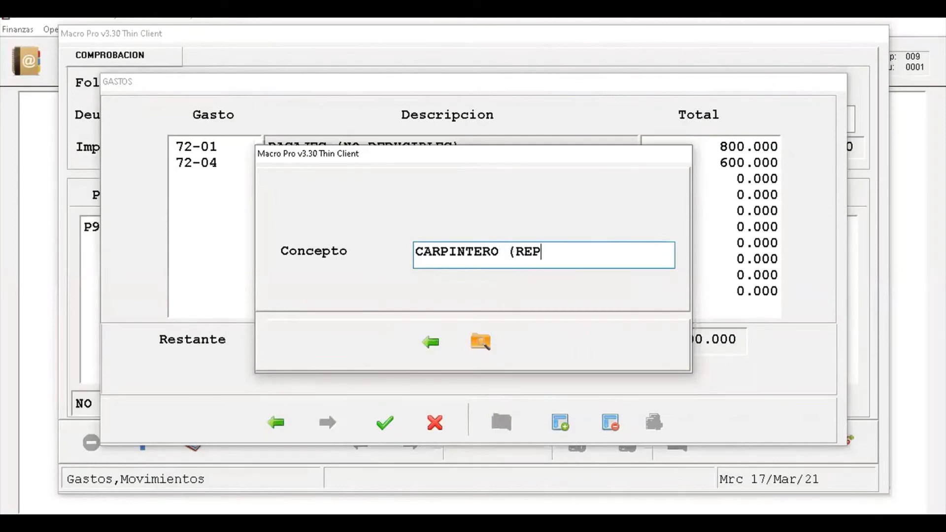
text(ARACION PUERTA)
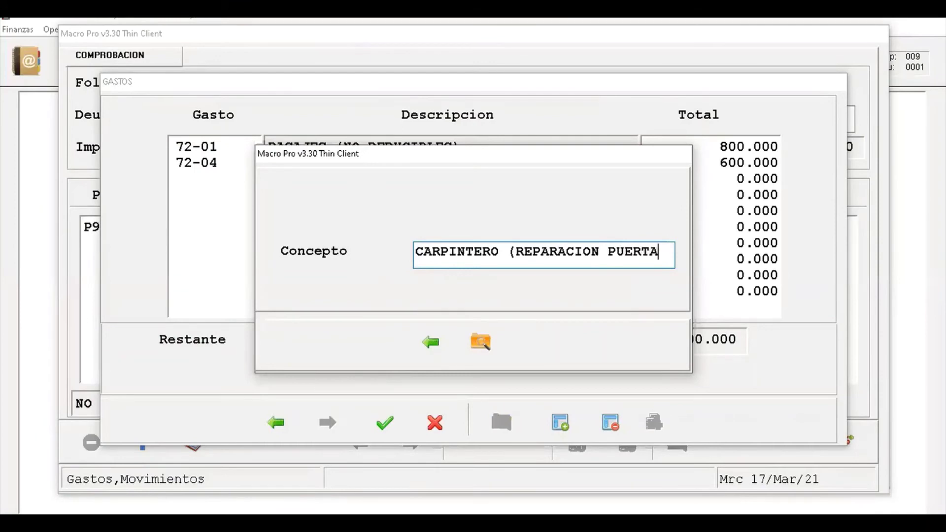
key(Return)
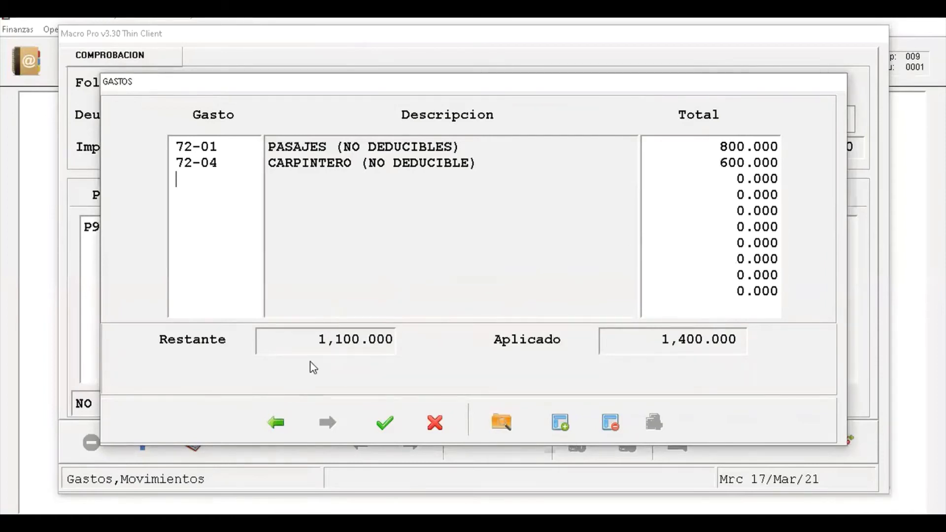
- Browse the full expense catalog and add expense 72-10 GASOLINA (NO DEDUCIBLE) on the third line
key(Return)
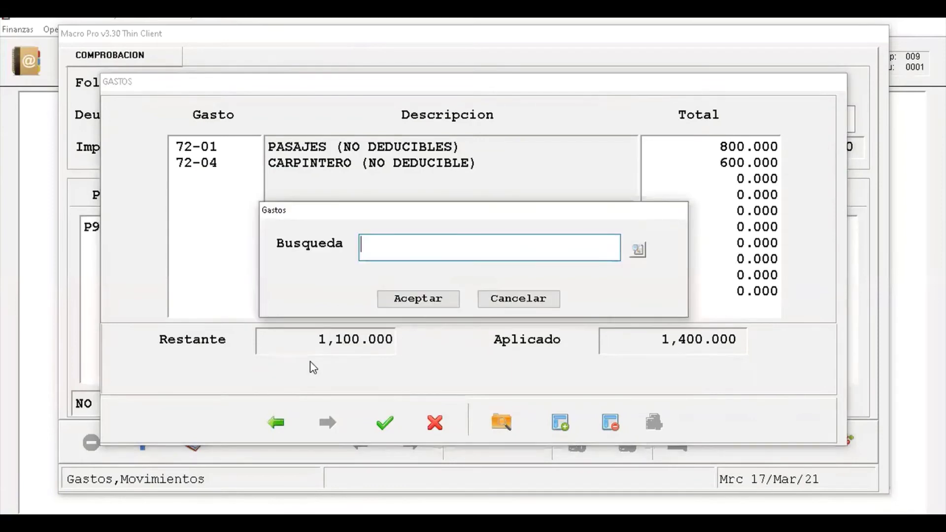
key(Return)
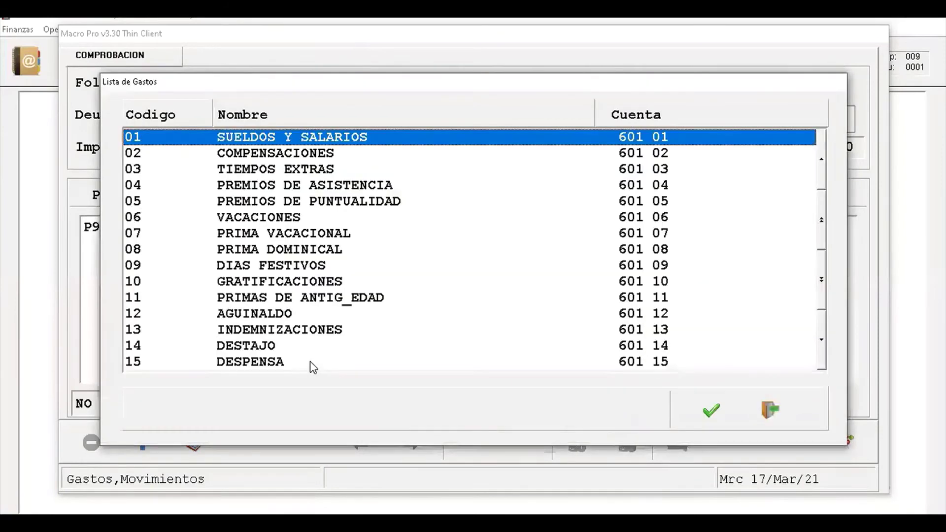
key(Page_Down)
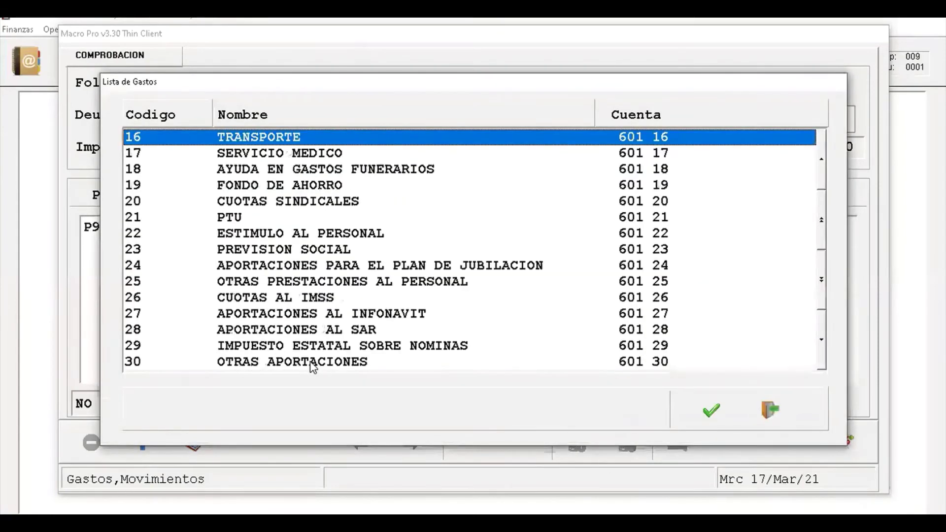
scroll(312, 367, down, 15)
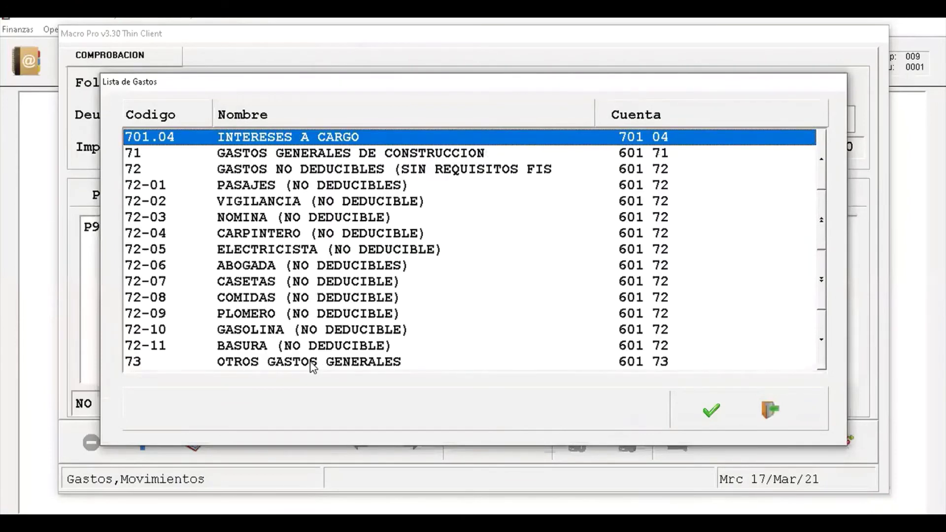
key(Down)
key(Down)
key(Down)
key(Down)
key(Down)
key(Down)
key(Down)
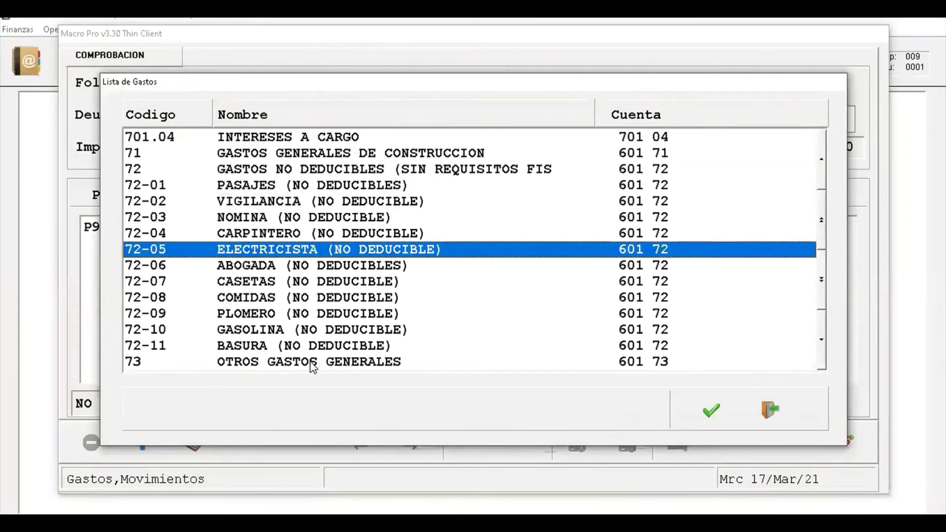
key(Up)
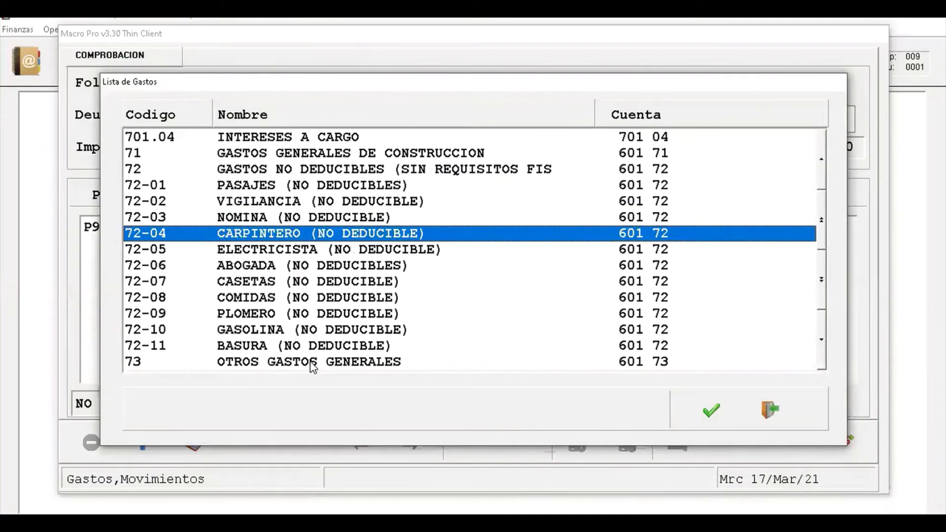
key(Down)
key(Down)
key(Down)
key(Down)
key(Down)
key(Down)
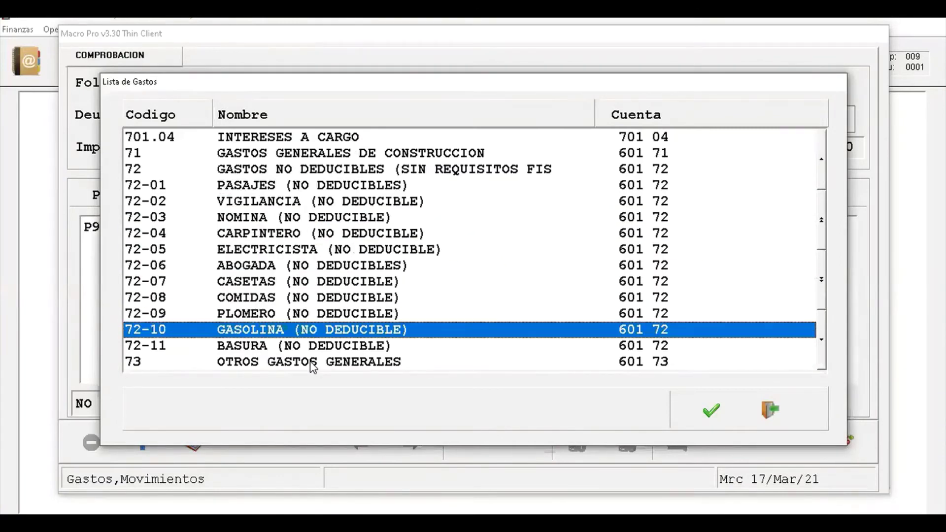
key(Up)
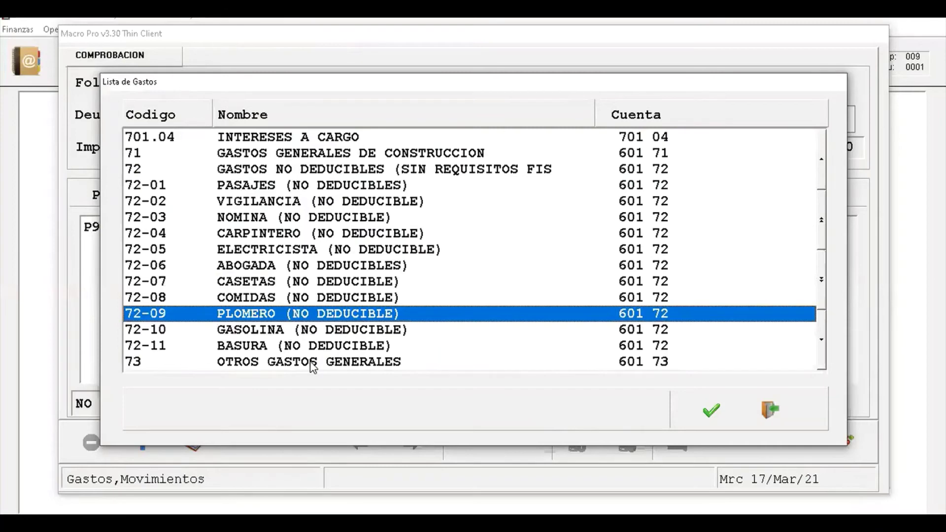
key(Down)
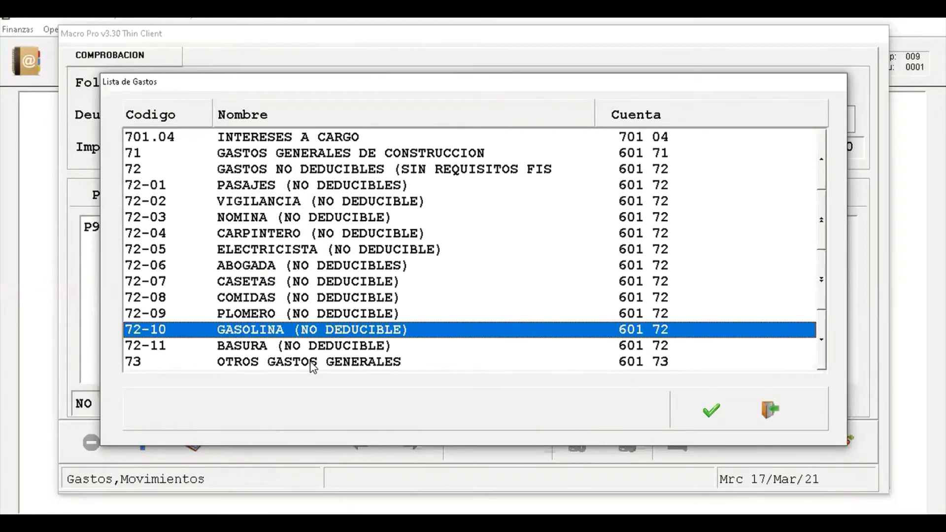
key(Return)
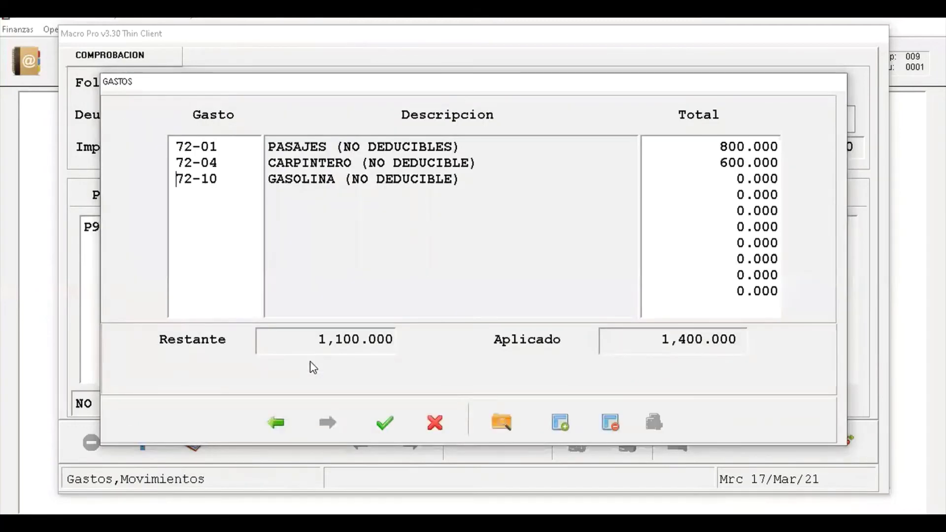
- Set the gasoline expense total to 400 with the concept GASOLINA
key(Return)
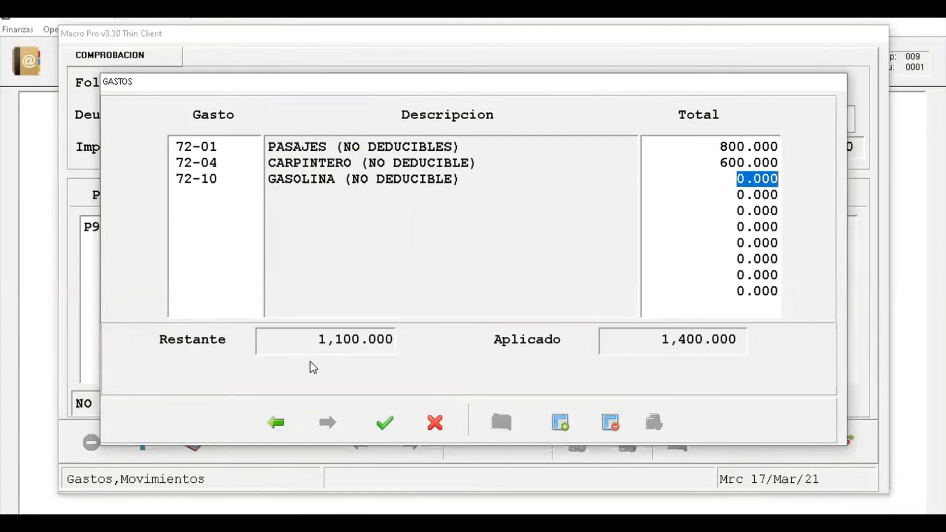
text(400)
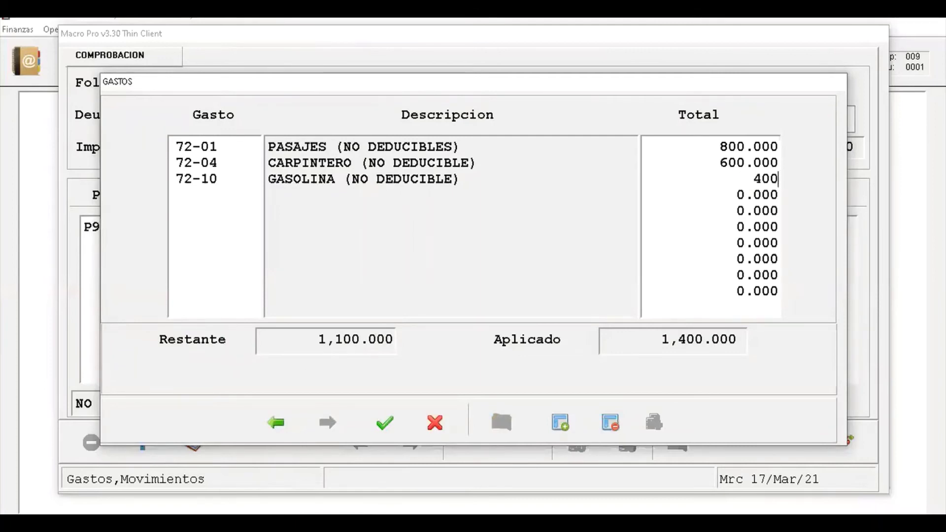
key(Return)
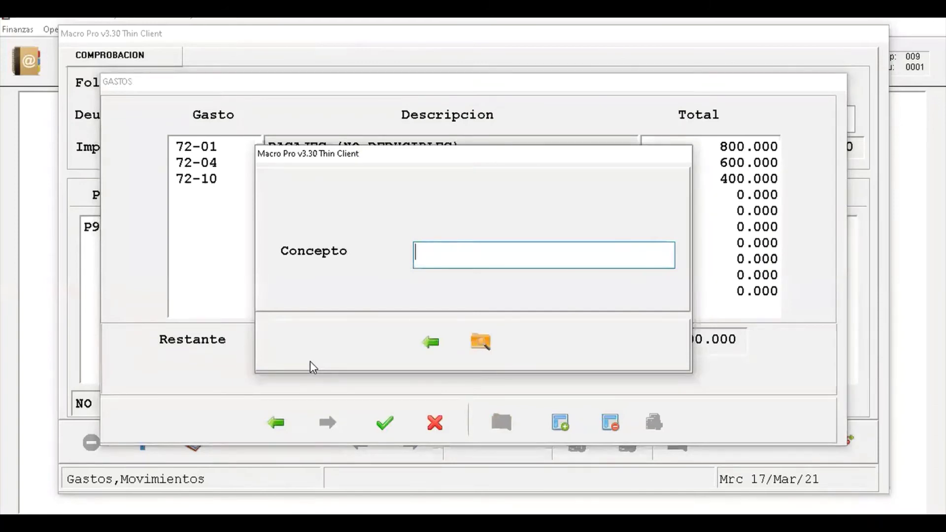
text(GASOLINA)
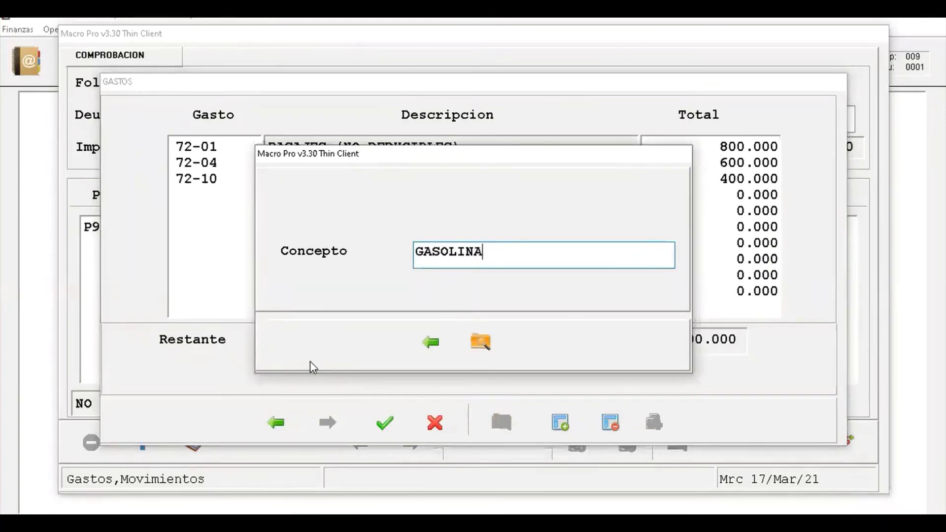
key(Return)
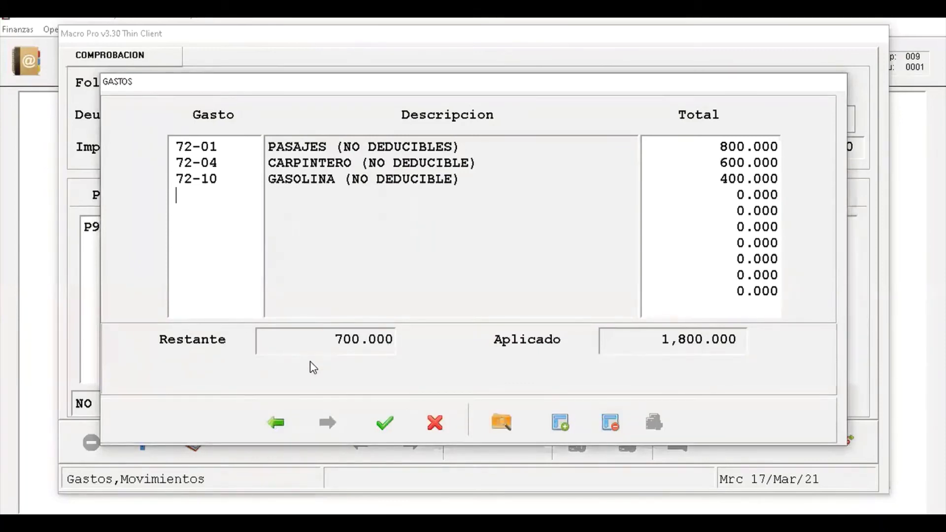
- Add expense 72-11 BASURA (NO DEDUCIBLE) from the full expense catalog on the fourth line
key(Return)
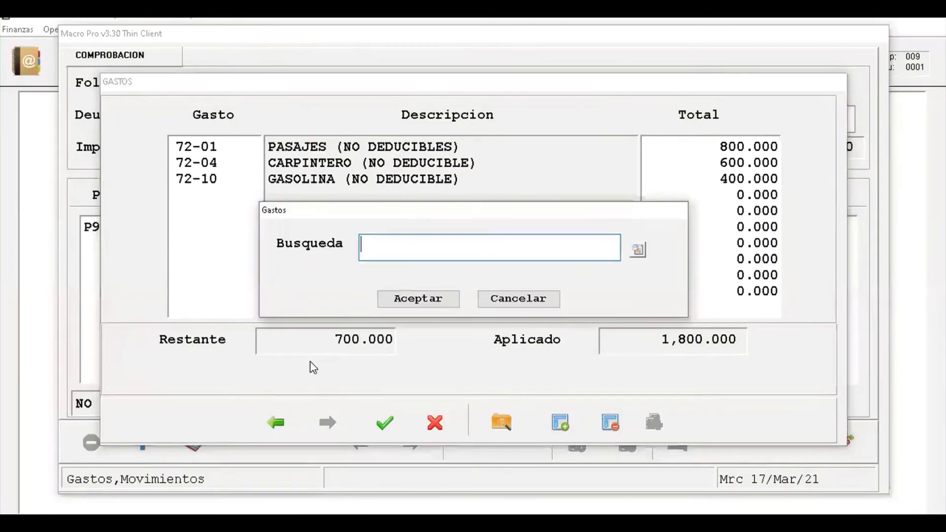
key(Return)
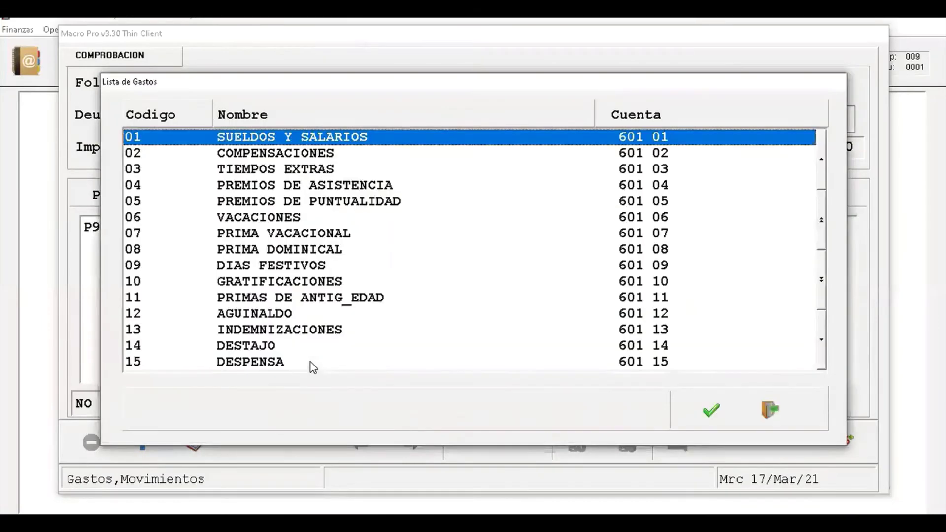
key(End)
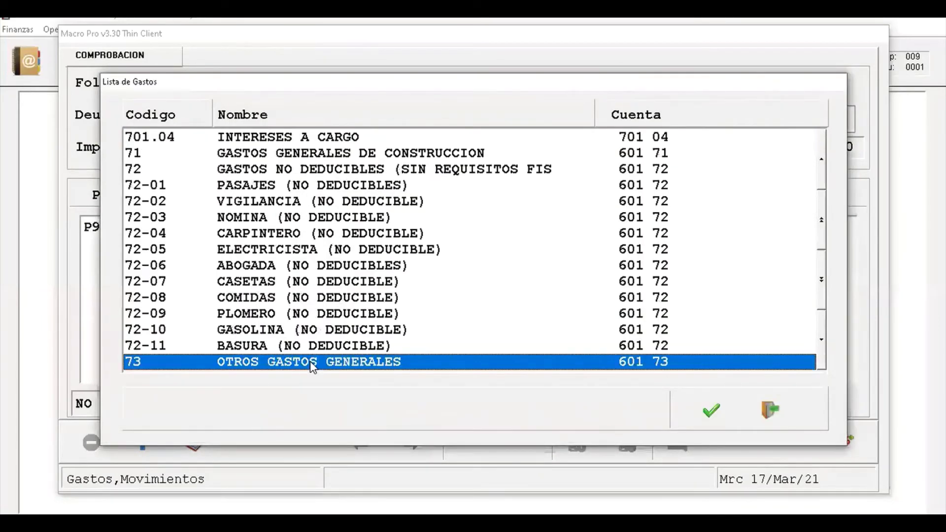
key(Up)
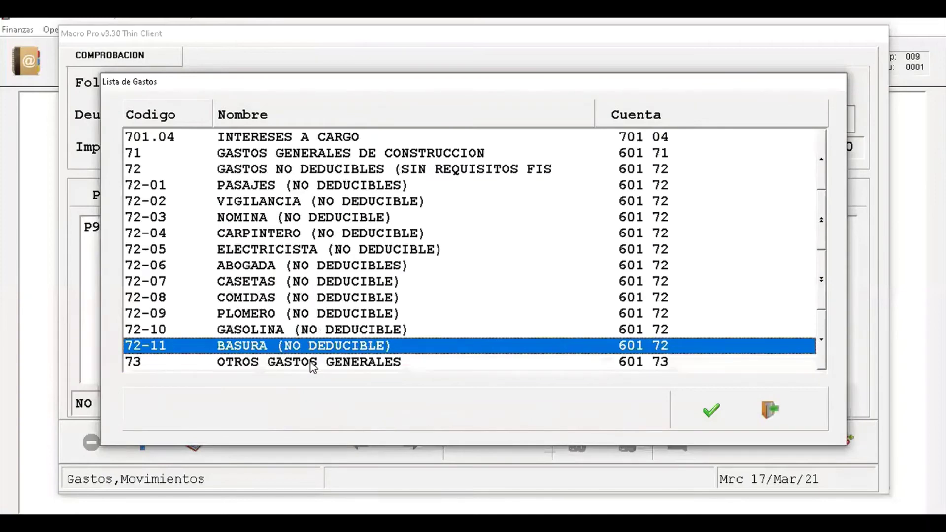
key(Return)
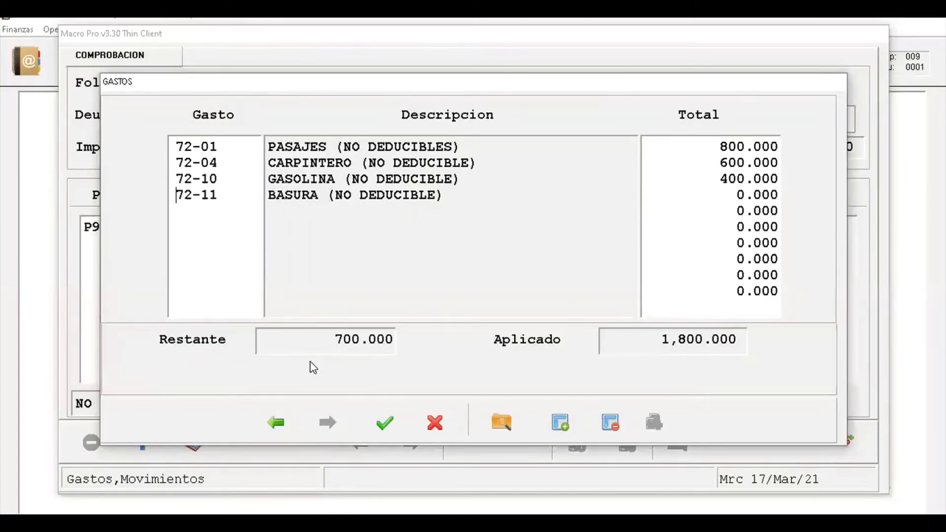
- Set the garbage expense total to 200 with the concept BASURA
key(Return)
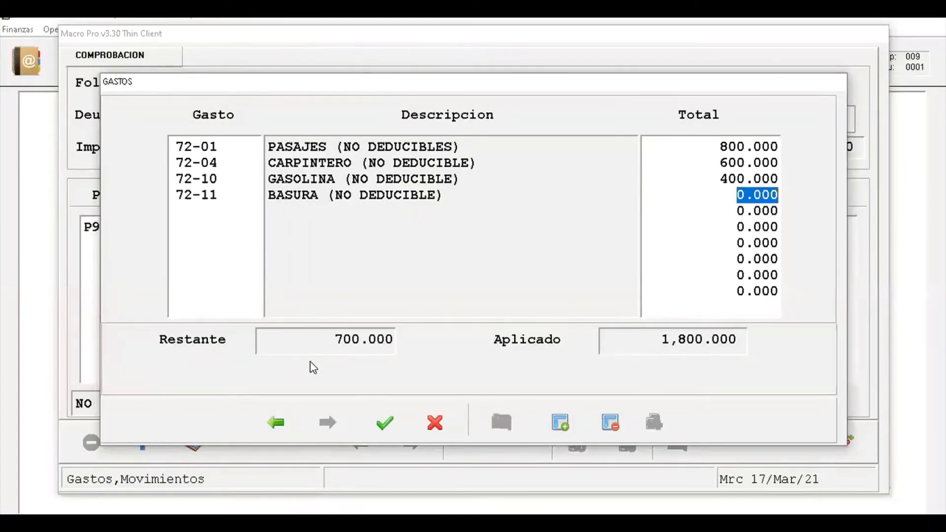
text(200)
key(Return)
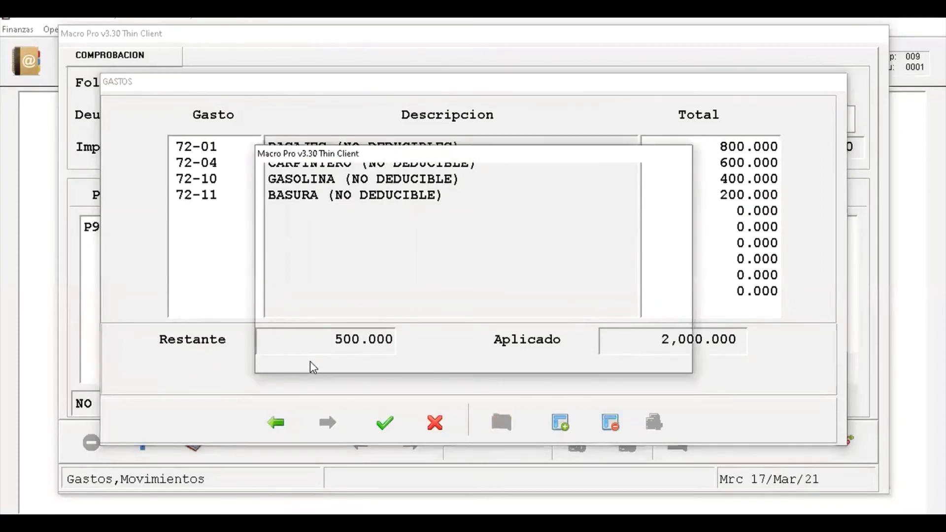
text(BASURA)
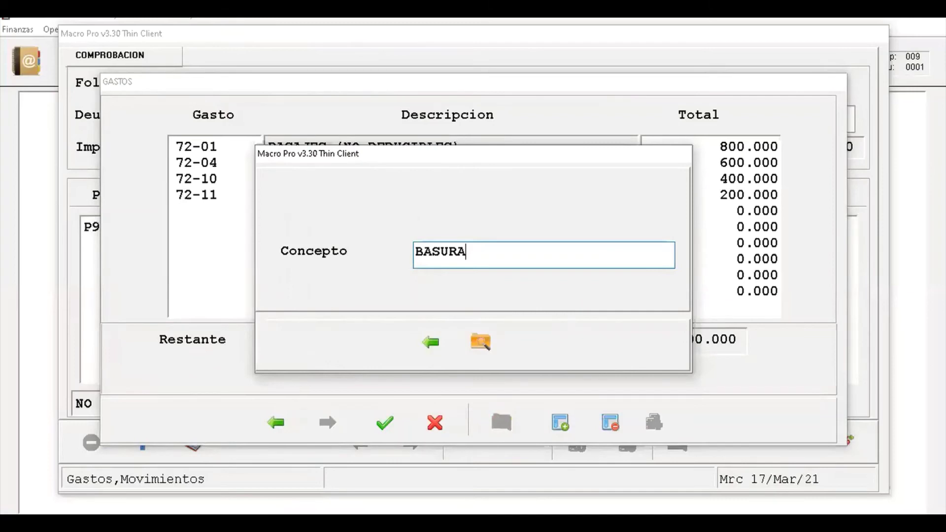
key(Return)
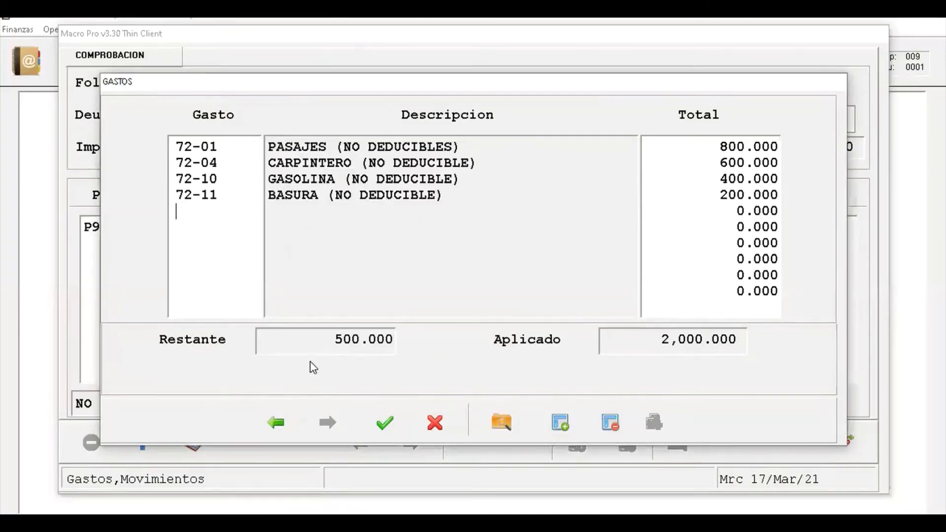
- Add expense 72-08 COMIDAS (NO DEDUCIBLE) from the full expense catalog on the fifth line
key(F2)
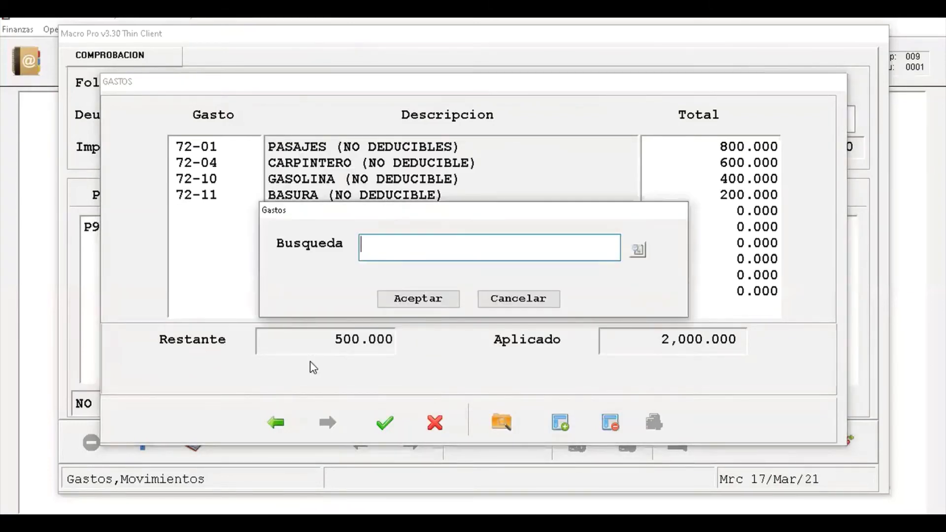
key(Return)
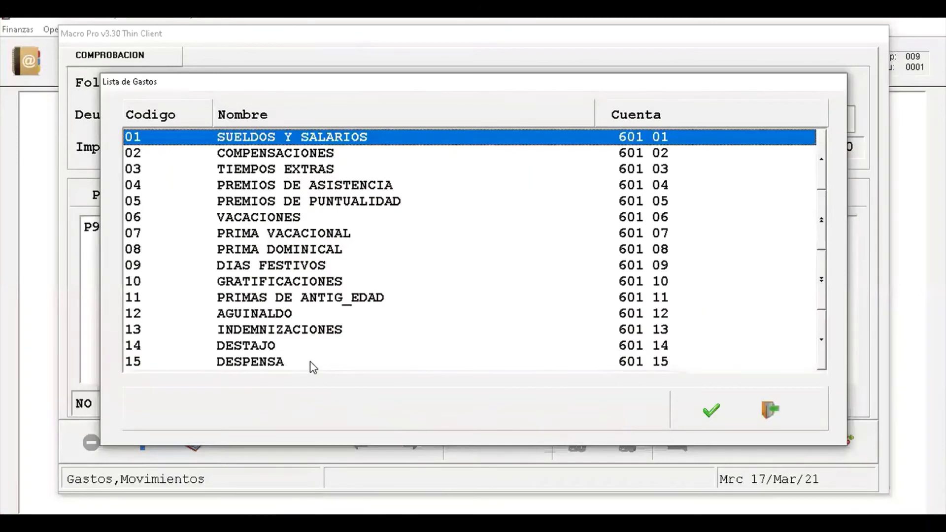
key(End)
key(Up)
key(Up)
key(Up)
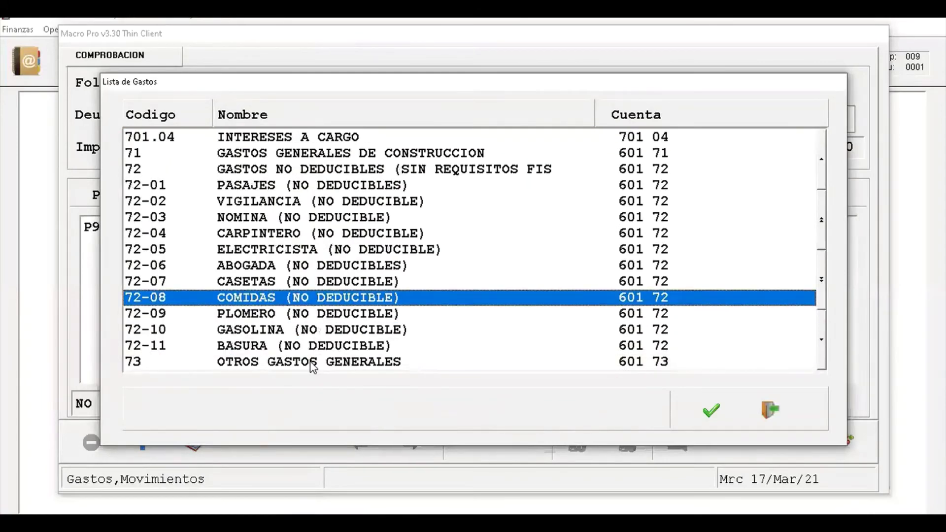
key(Return)
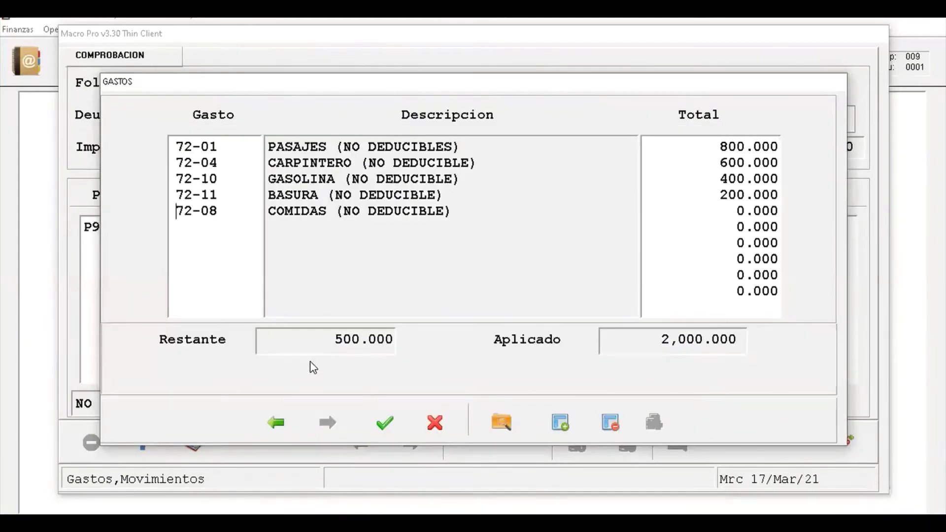
- Set the meals expense total to 300 with the concept COMIDAS
key(Return)
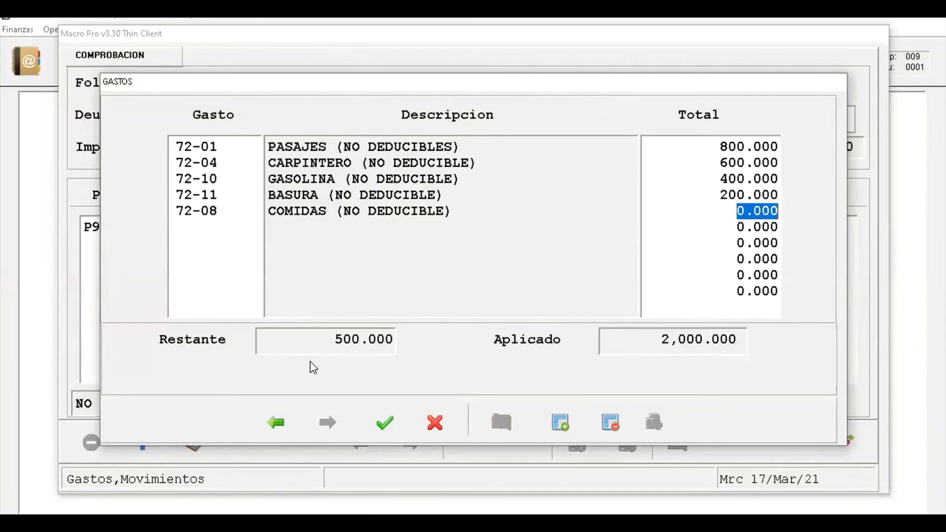
text(300)
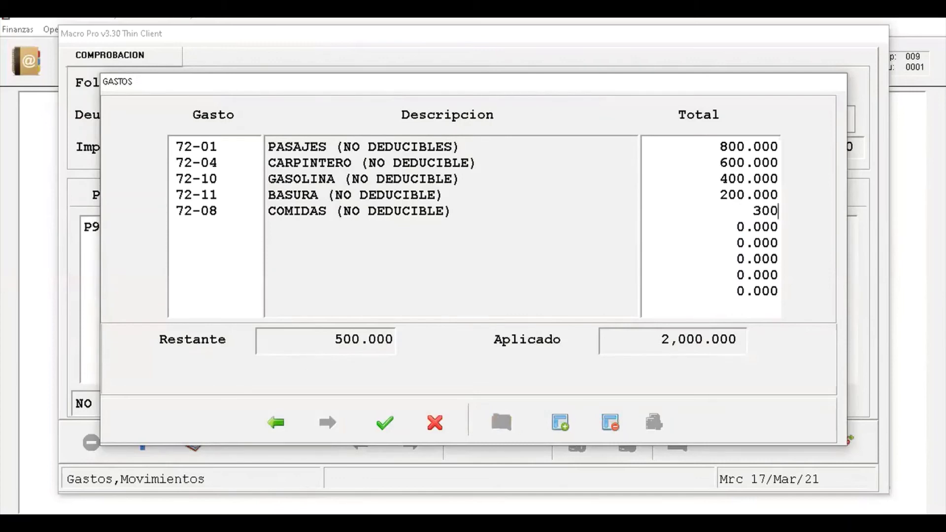
key(Return)
text(COMIDAS)
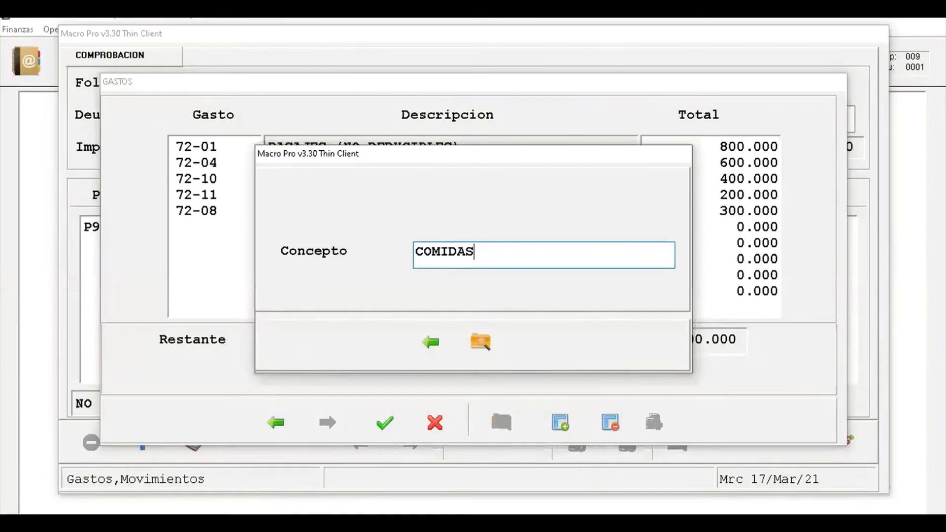
key(Return)
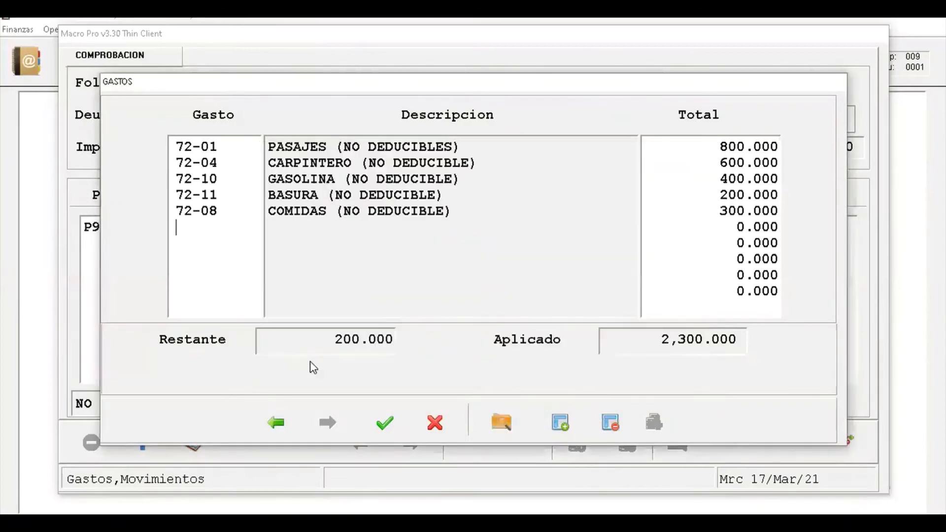
- Add expense 72-02 VIGILANCIA (NO DEDUCIBLE) from the full expense catalog on the sixth line
key(F2)
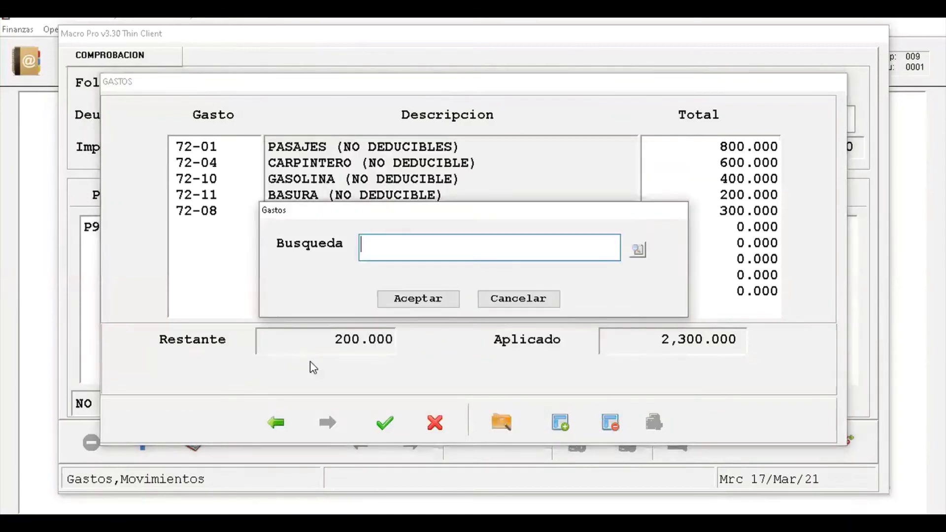
key(Return)
key(End)
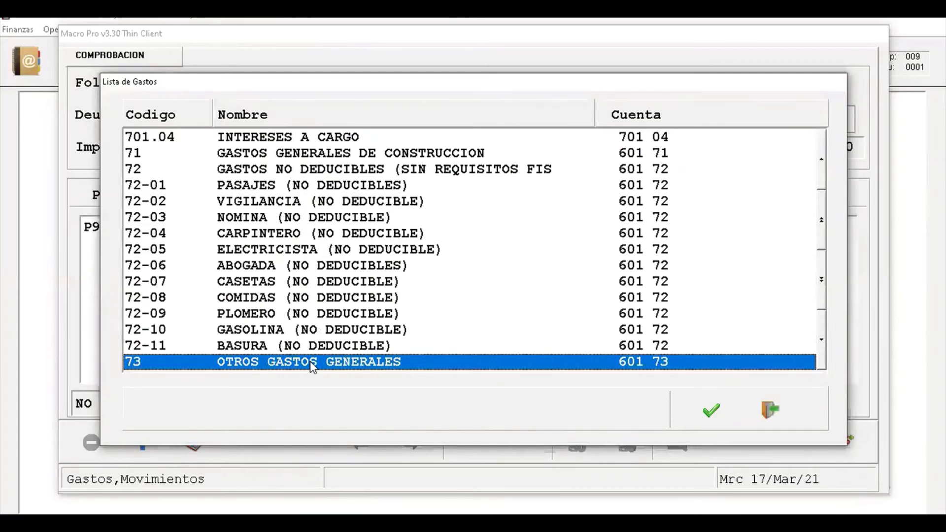
key(Up)
key(Up)
key(Up)
key(Up)
key(Up)
key(Up)
key(Up)
key(Up)
key(Up)
key(Up)
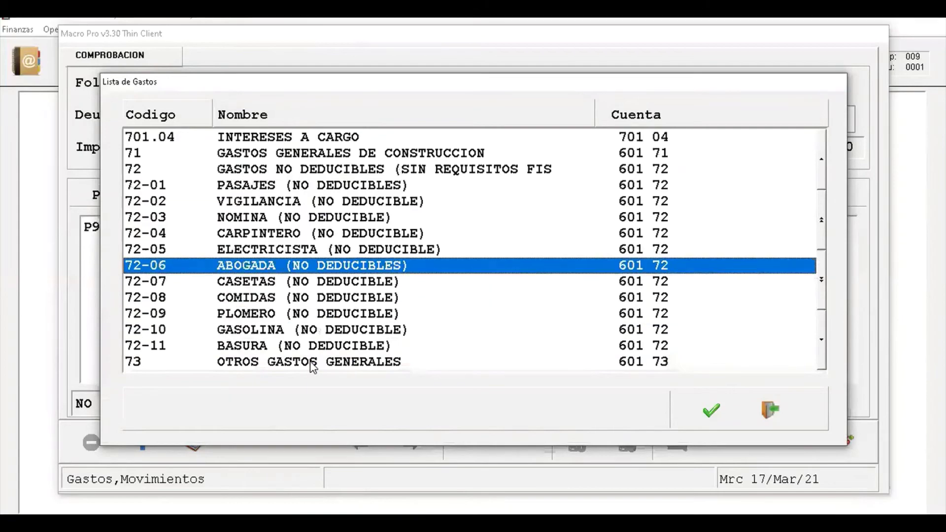
key(Return)
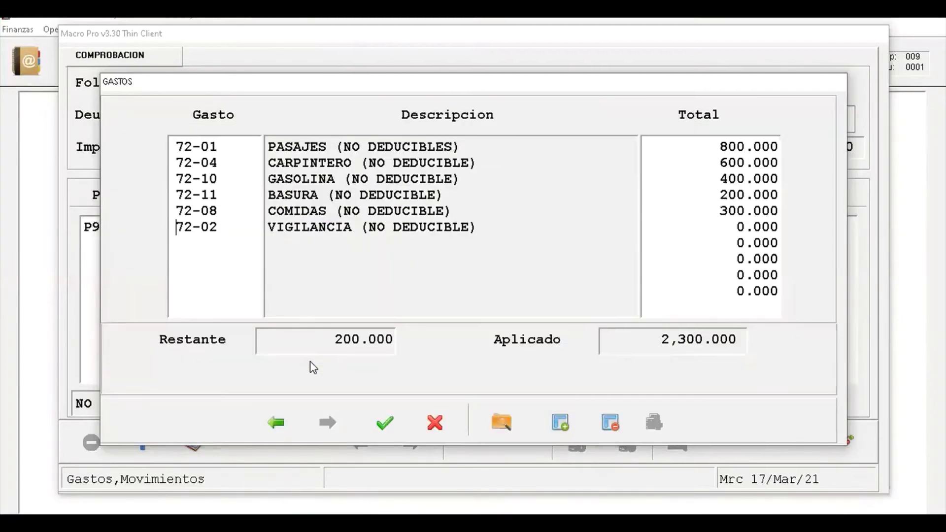
- Set the surveillance expense total to 200 with the concept VIGILANCIA PORTERO
key(Return)
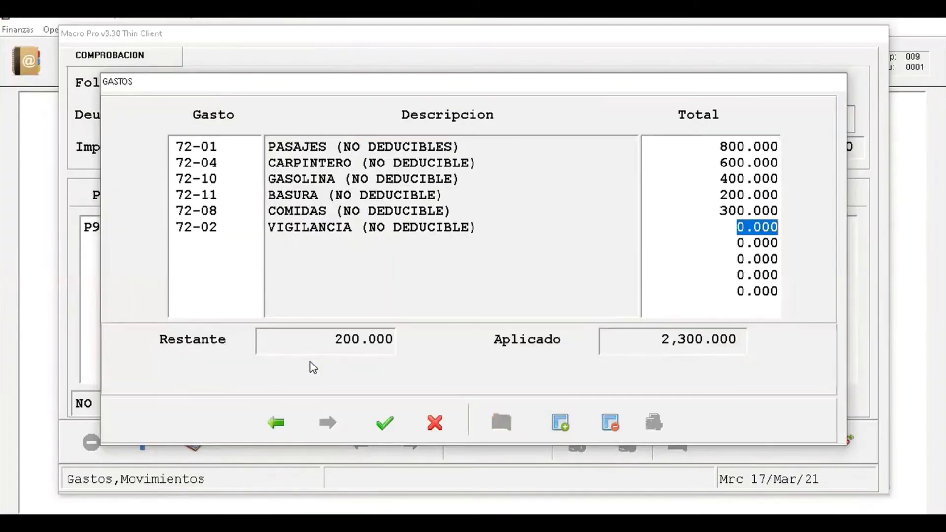
text(200)
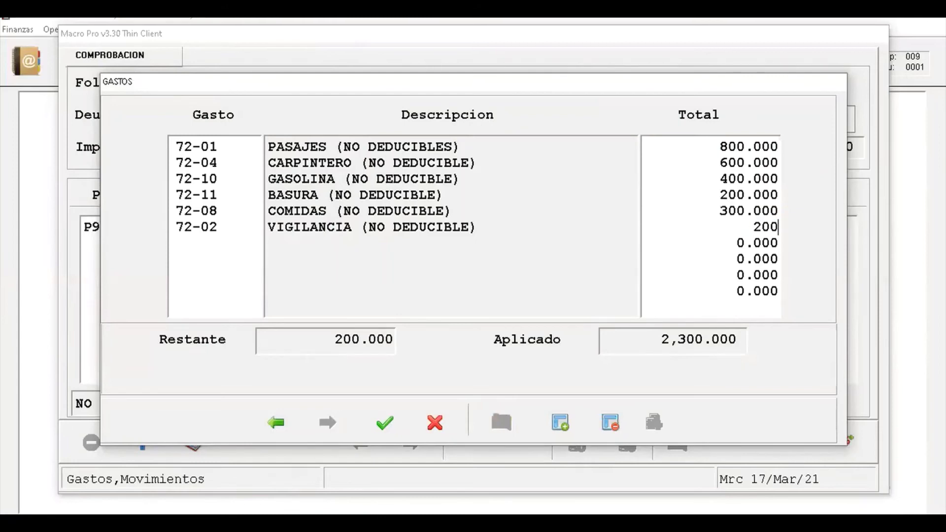
key(Return)
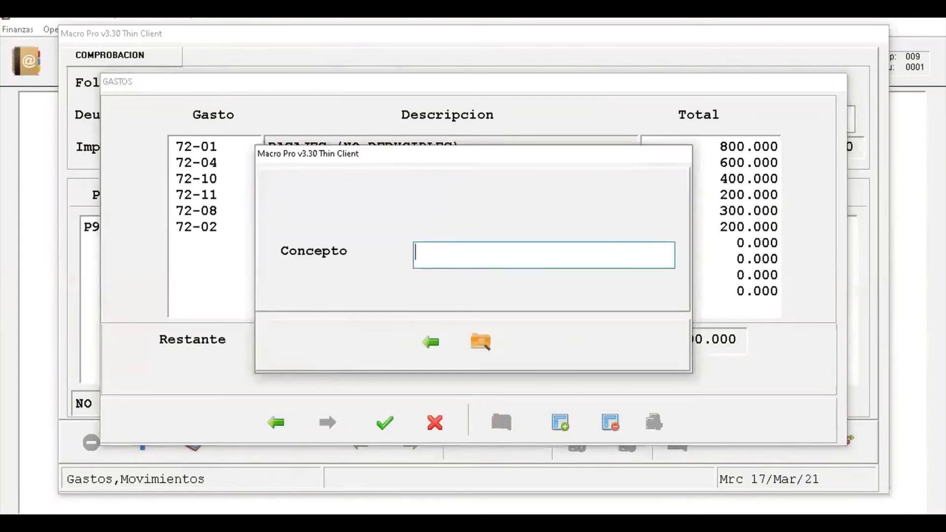
text(VIGILANC)
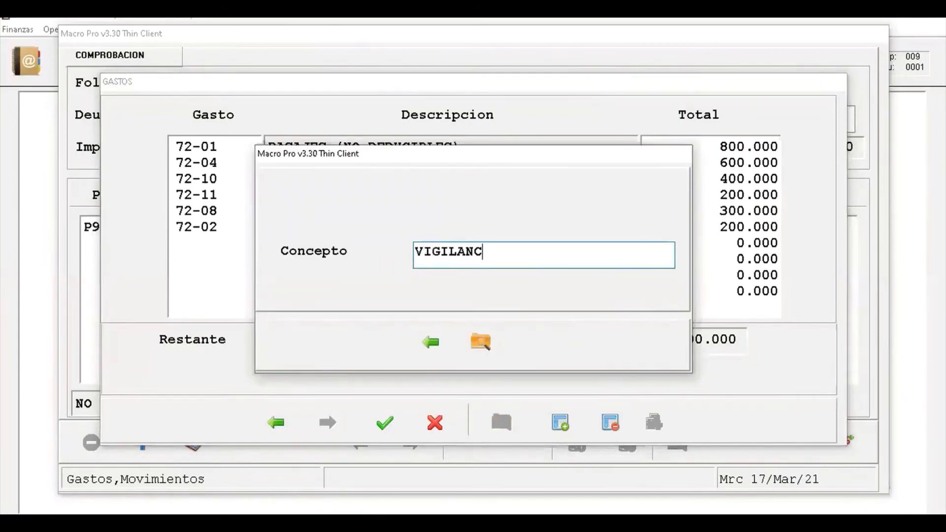
text(IA PORTERO)
key(Return)
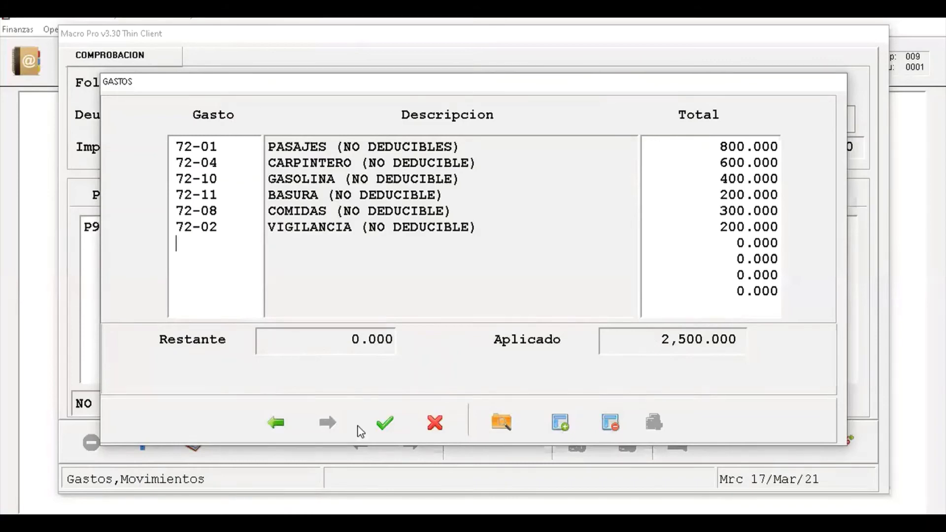
- Accept the expense breakdown with all taxes left at zero and finish the invoice capture to generate the accounting entry
click(399, 428)
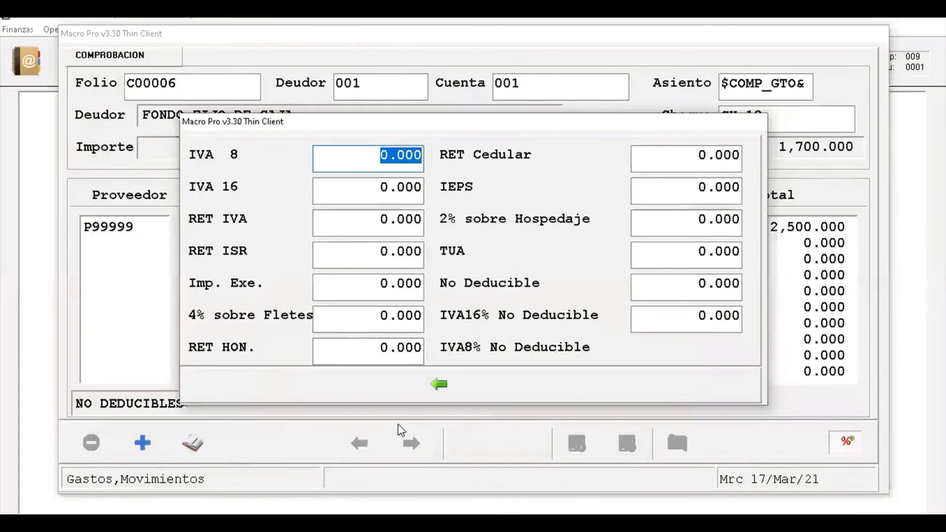
click(441, 389)
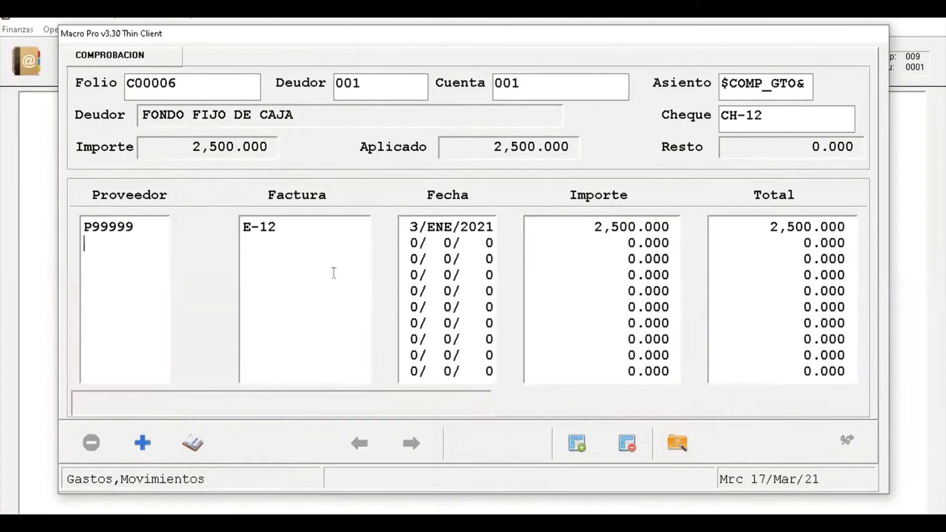
key(Escape)
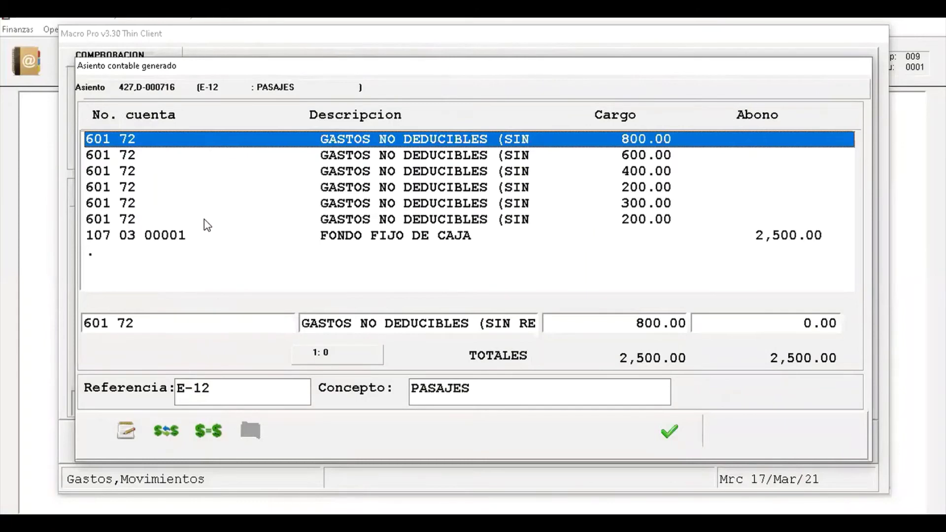
- Review each line of the generated accounting entry, checking the charge or credit amount and its concept
key(Down)
key(Down)
key(Up)
key(Up)
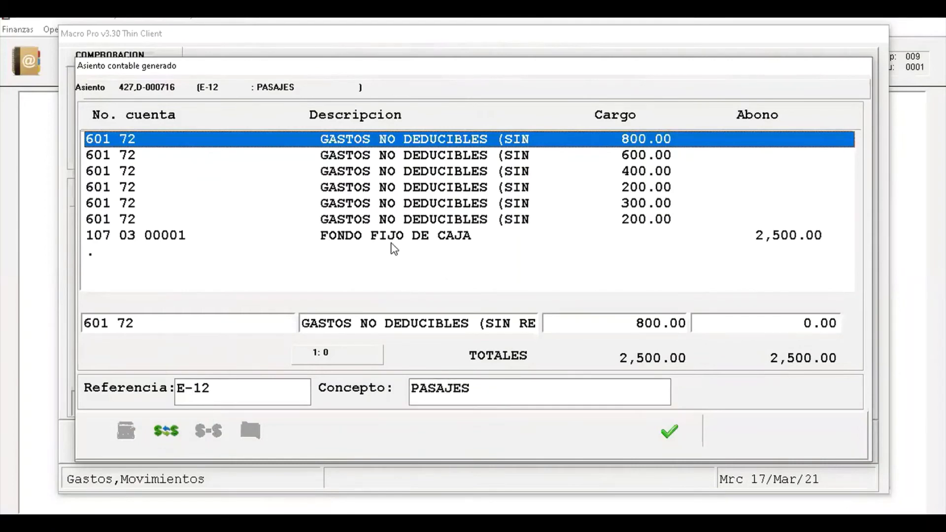
key(Down)
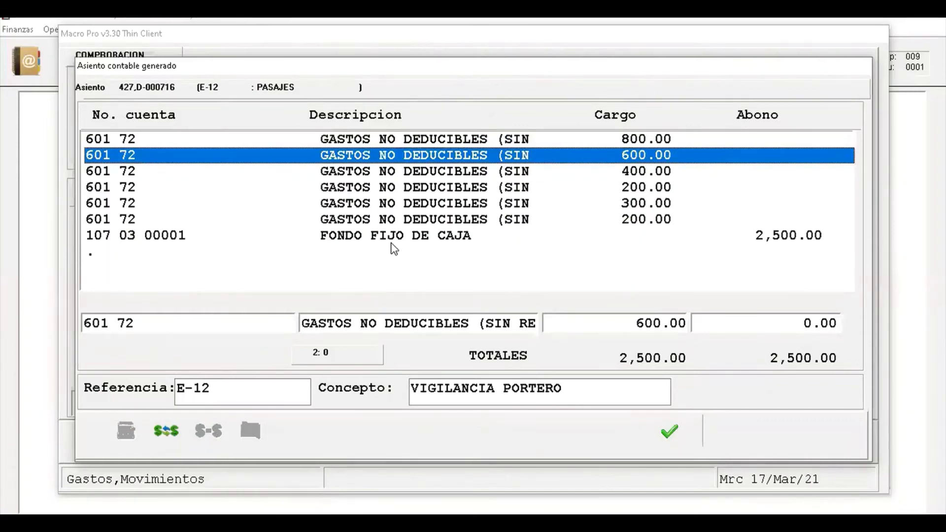
key(Down)
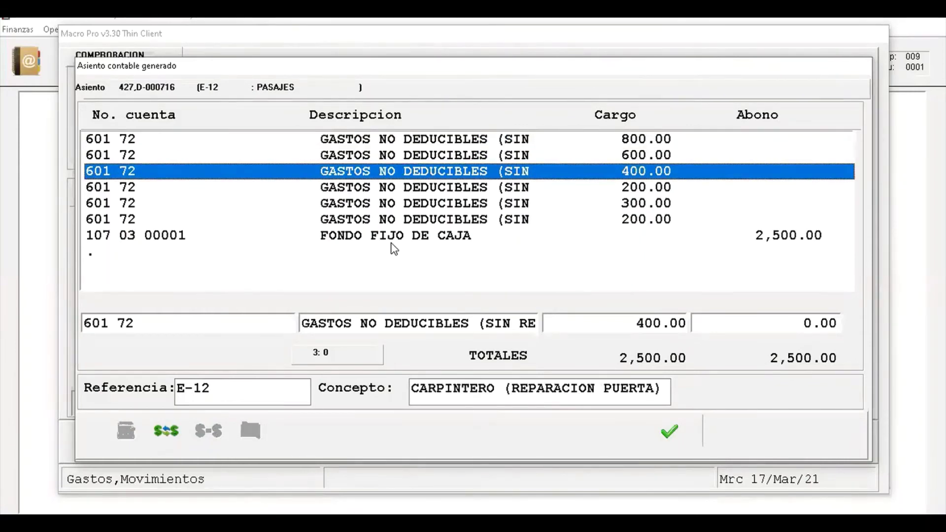
key(Down)
key(Down)
key(Down)
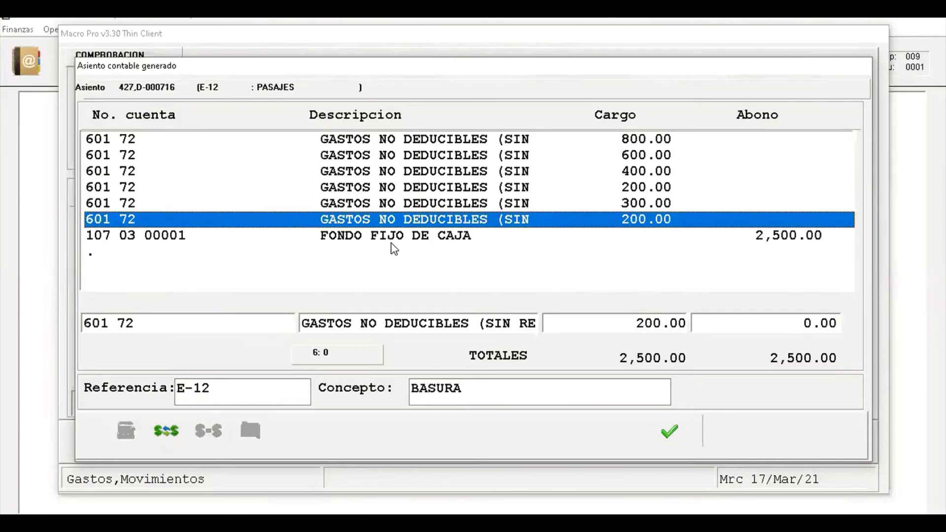
key(Up)
key(Up)
key(Up)
key(Up)
key(Up)
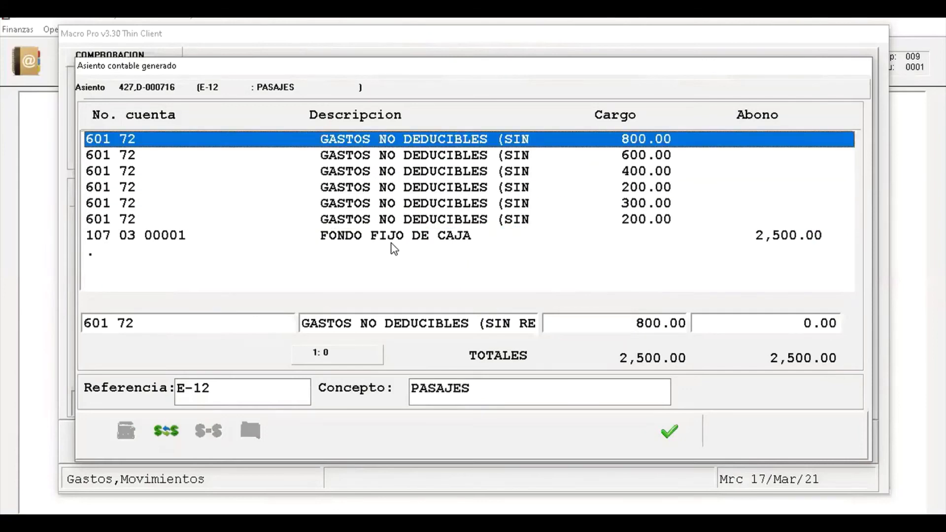
key(Down)
key(Down)
key(Down)
key(Down)
key(Down)
key(Down)
key(Down)
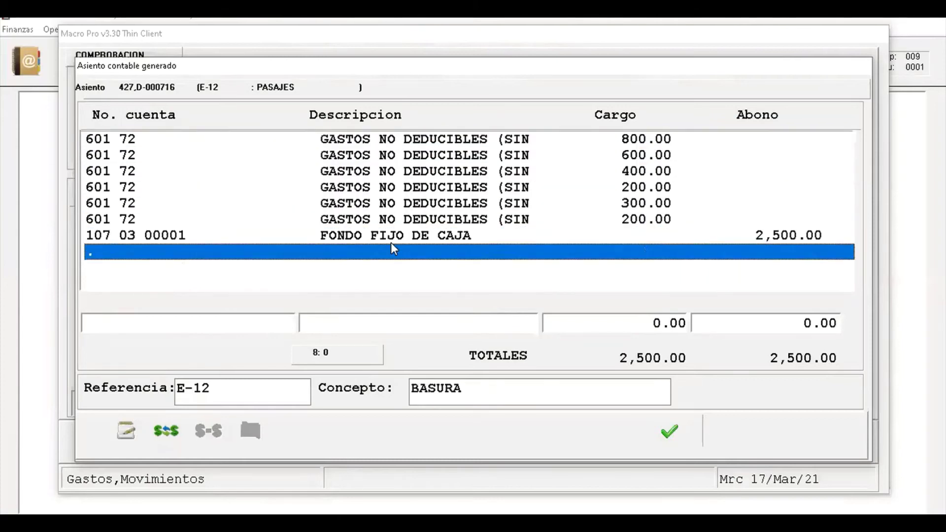
- Accept the generated accounting entry and close the expense verification form
click(669, 433)
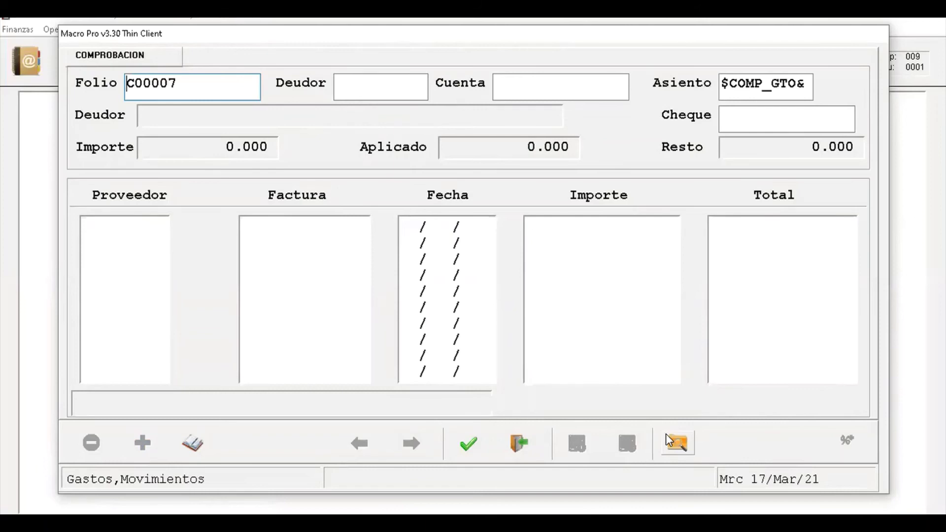
key(Escape)
key(Escape)
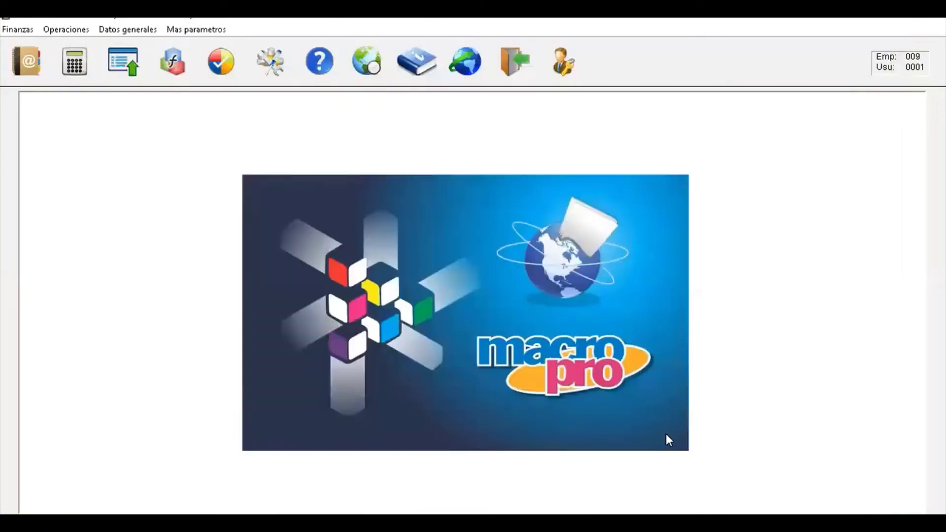
- Open the Gastos module's Movimientos window again from the main screen
click(19, 29)
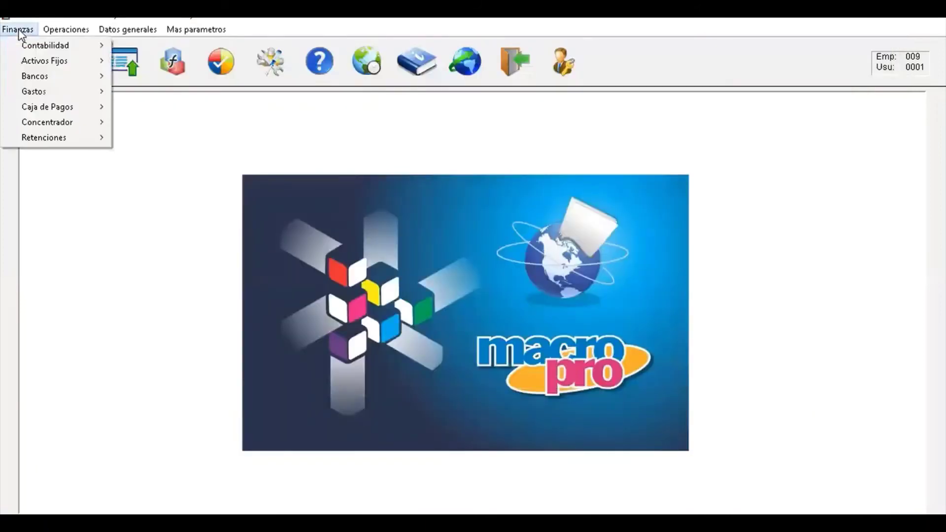
mouse_move(40, 93)
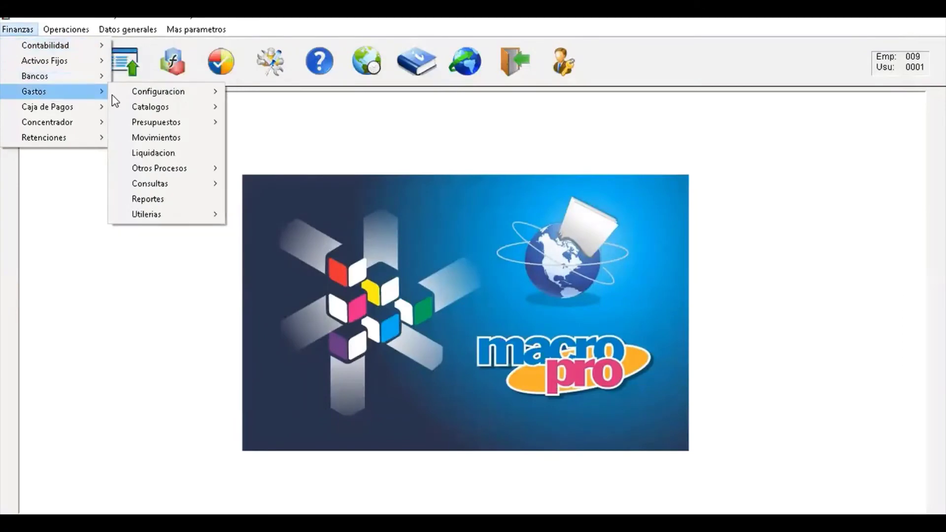
click(163, 140)
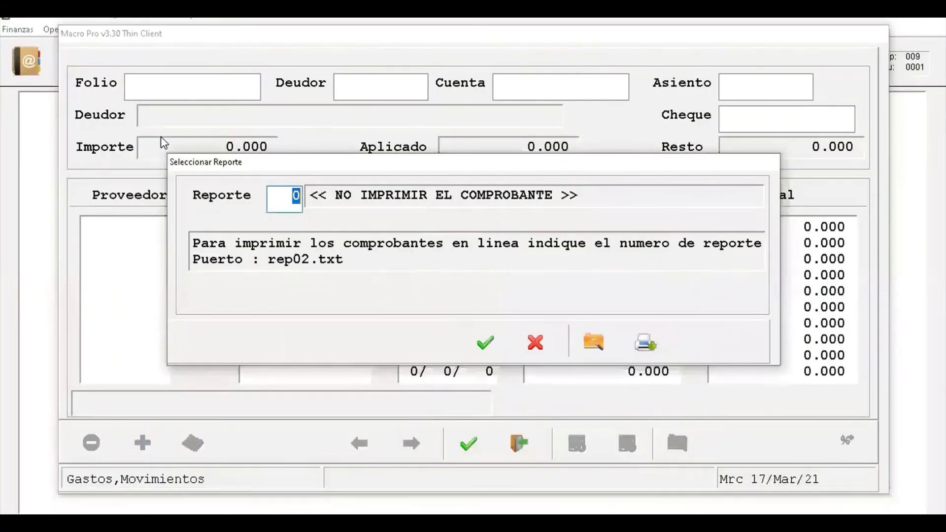
- Skip printing the voucher and start a movement of type 2 GASTOS dated 20/ENE/2021
click(484, 345)
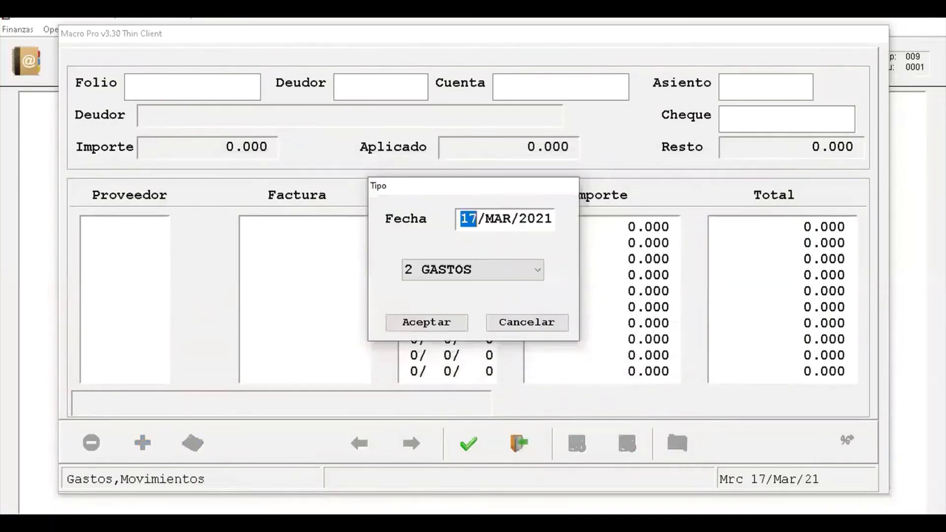
text(2001)
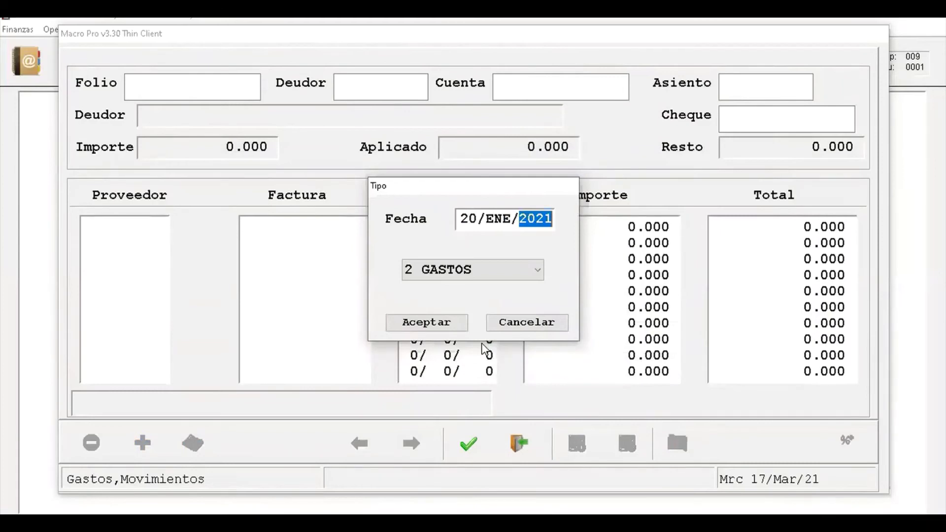
click(514, 270)
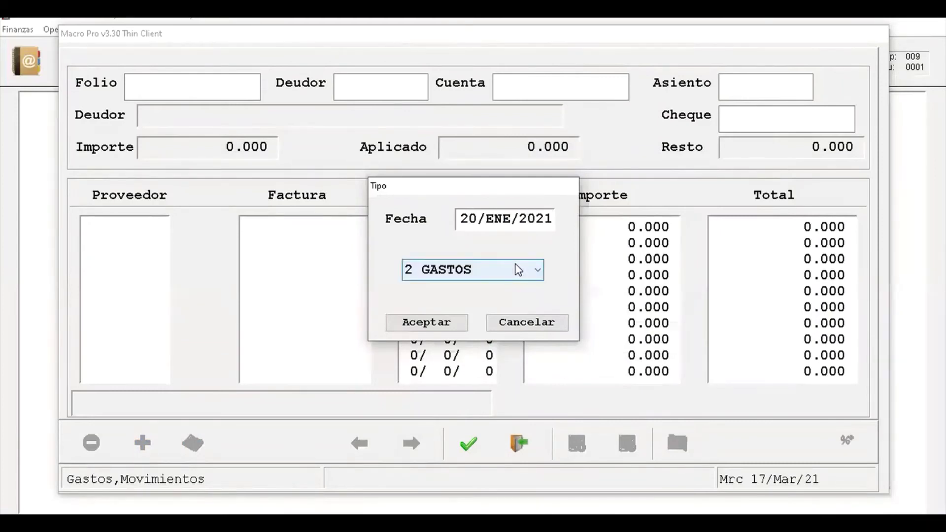
click(515, 290)
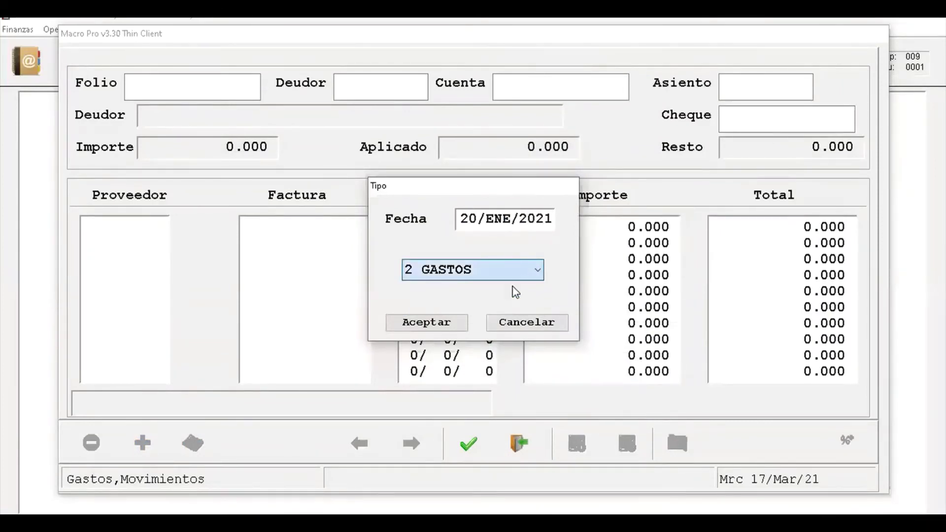
click(437, 323)
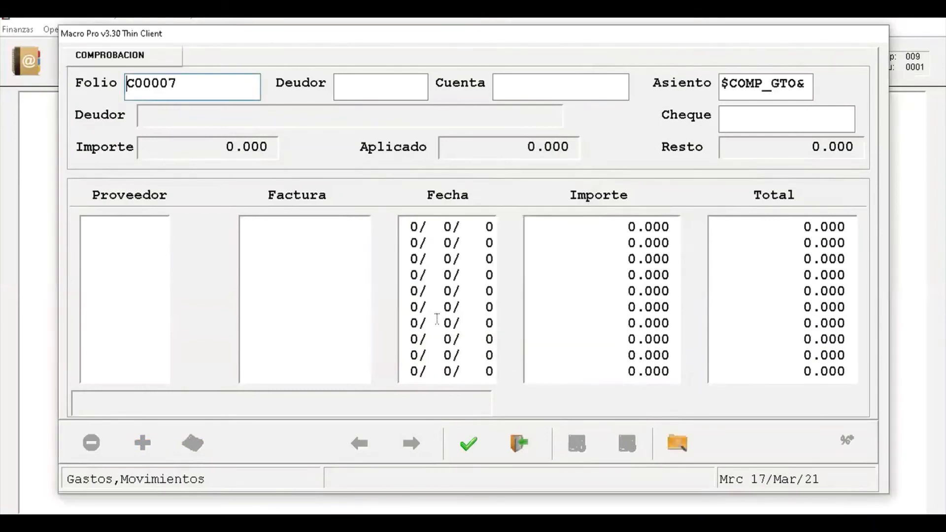
- Keep the proposed folio and select the debtor FONDO FIJO DE CAJA and the BANCOMER bank account
key(Return)
key(Return)
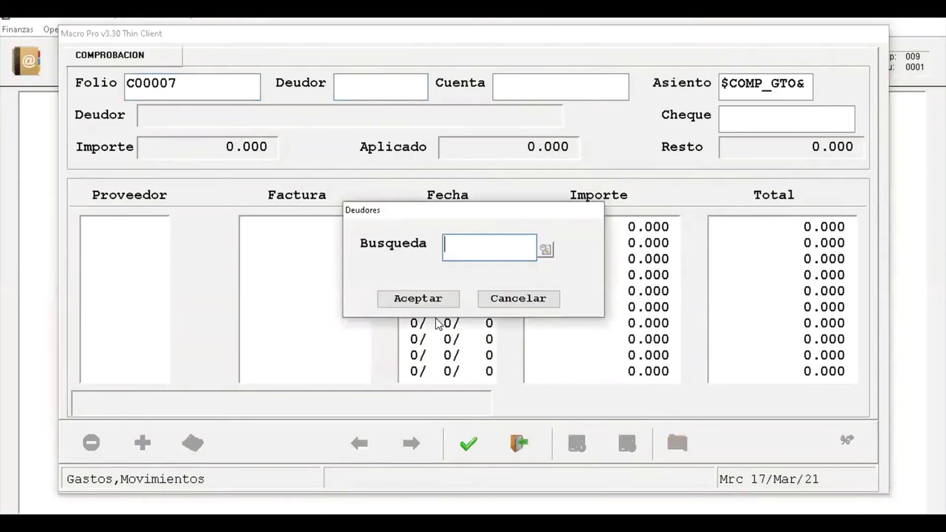
key(Return)
key(Return)
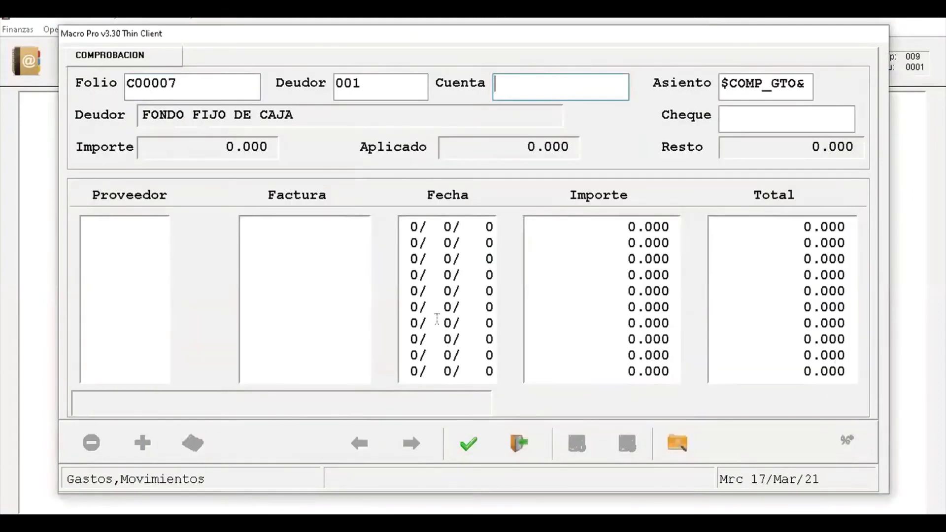
key(Return)
key(Return)
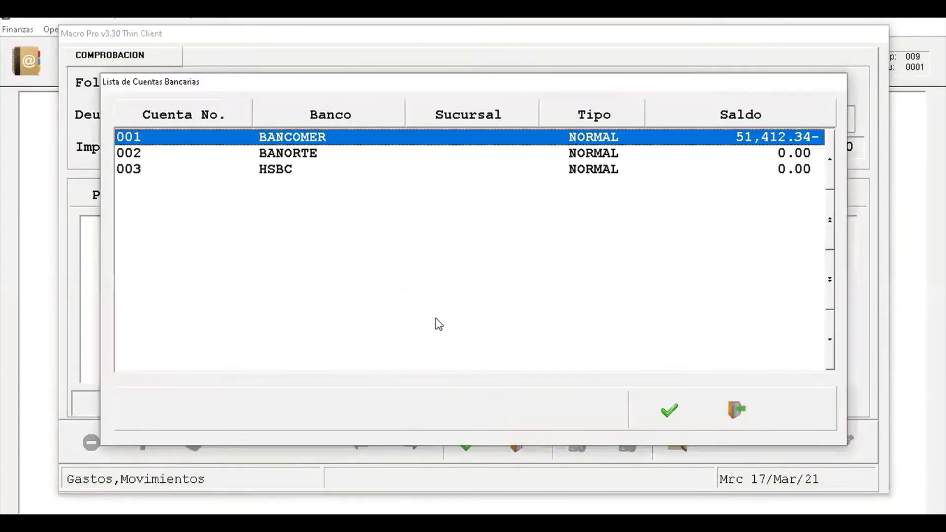
key(Return)
key(Return)
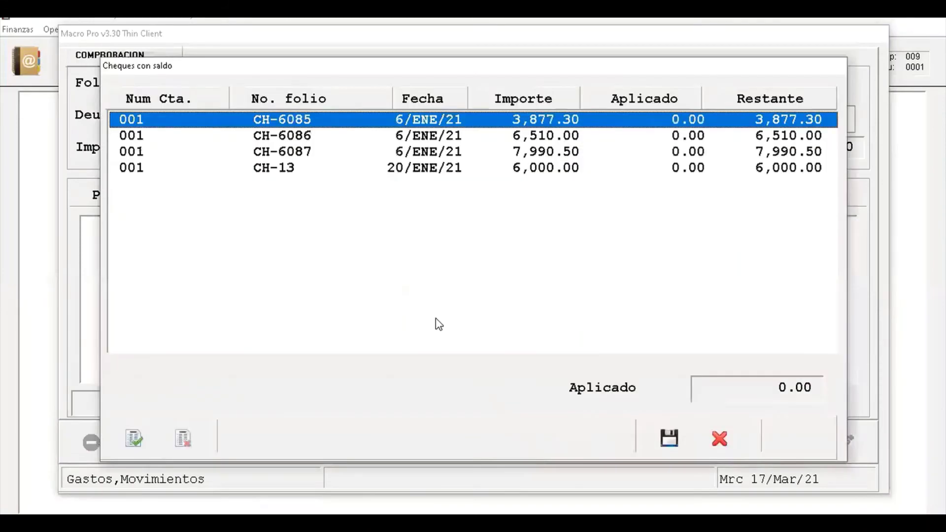
- Mark check CH-13 of 20/ENE/21 among the checks with balance and save the selection
key(Down)
key(Down)
key(Down)
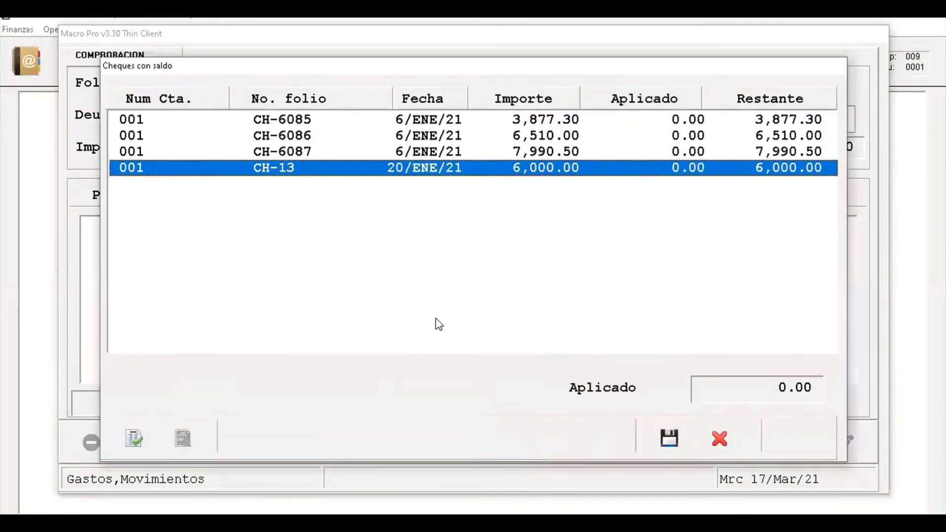
key(space)
click(670, 439)
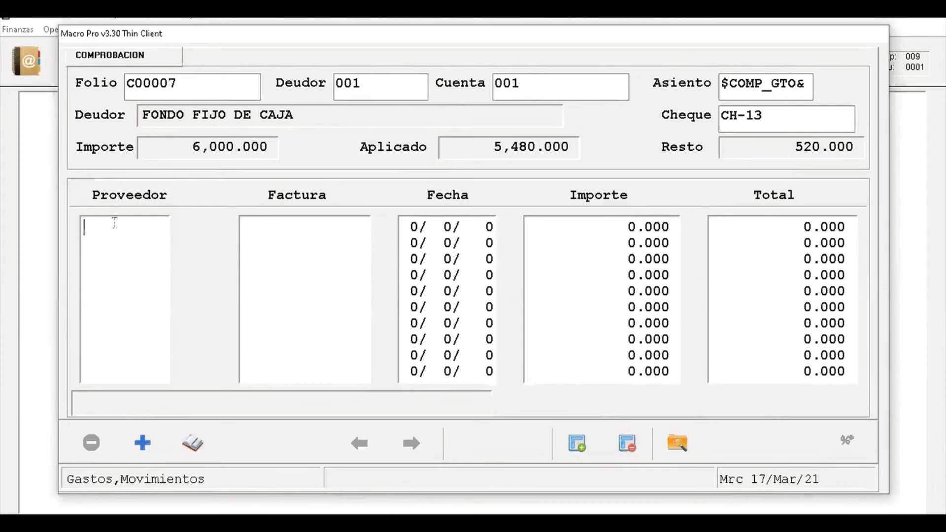
- Look up suppliers by name and choose ABASTECEDORA LUMEN S.A. DE C.V for the first line
double_click(116, 226)
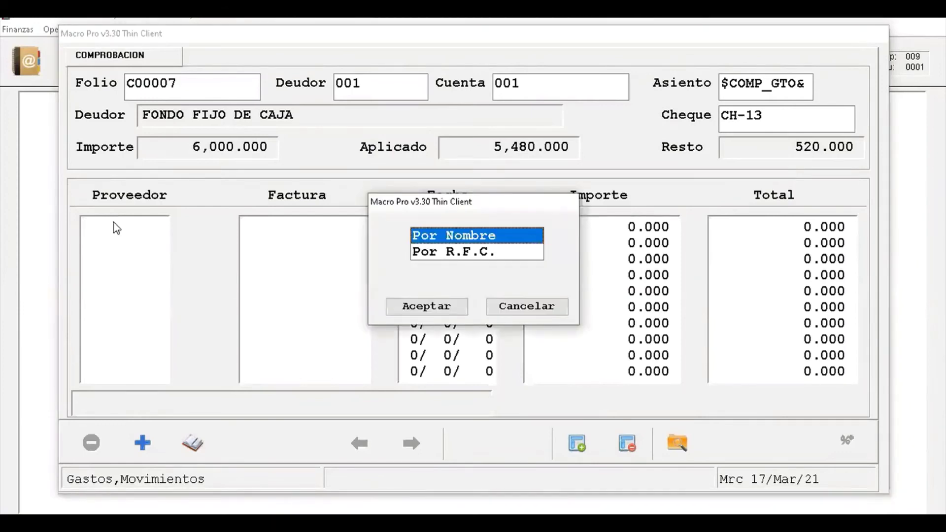
key(Return)
key(Return)
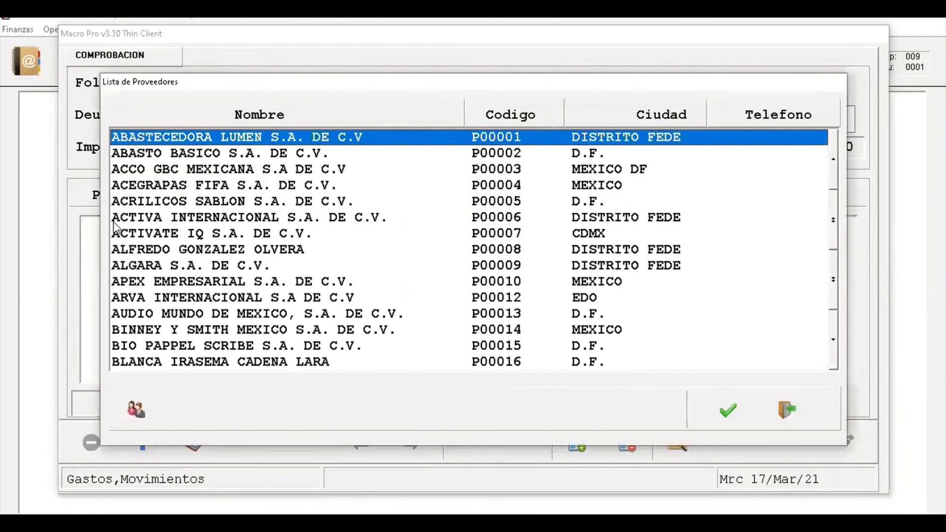
key(Return)
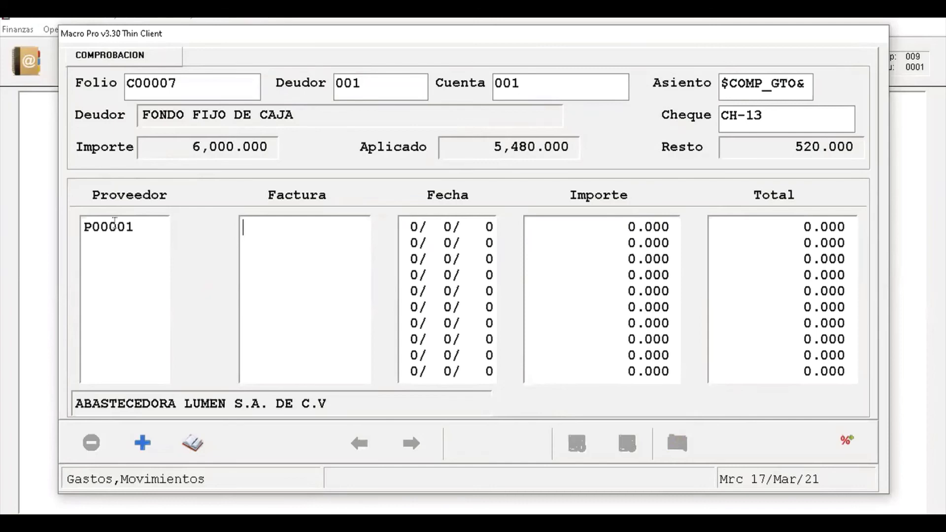
- Compare the GASTO and FACTURA entries in the supplier's list of movements, including their dates, amounts and balances
key(F2)
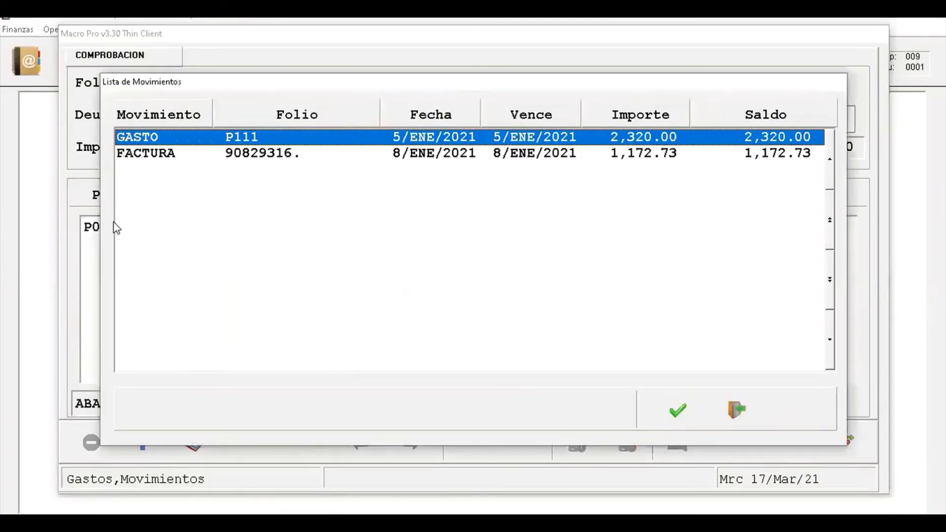
key(Down)
key(Up)
key(Down)
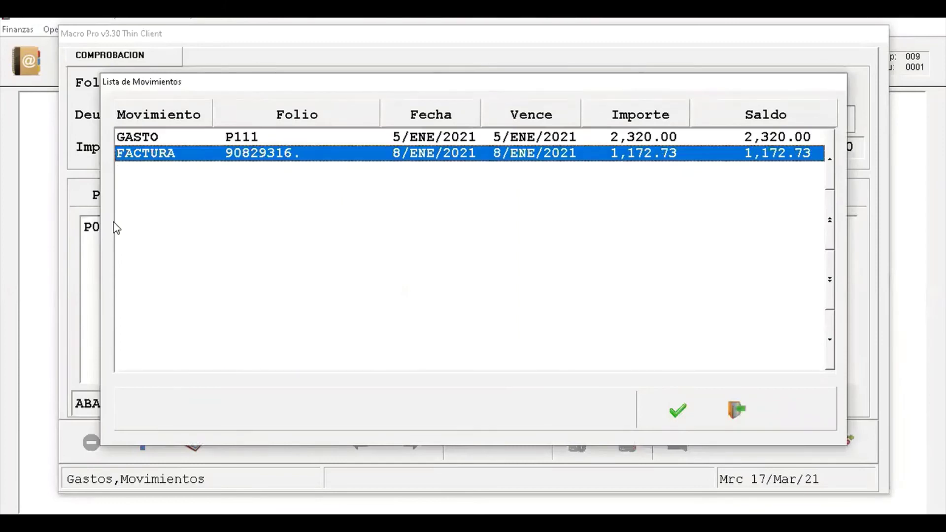
key(Up)
key(Down)
key(Up)
key(Down)
key(Up)
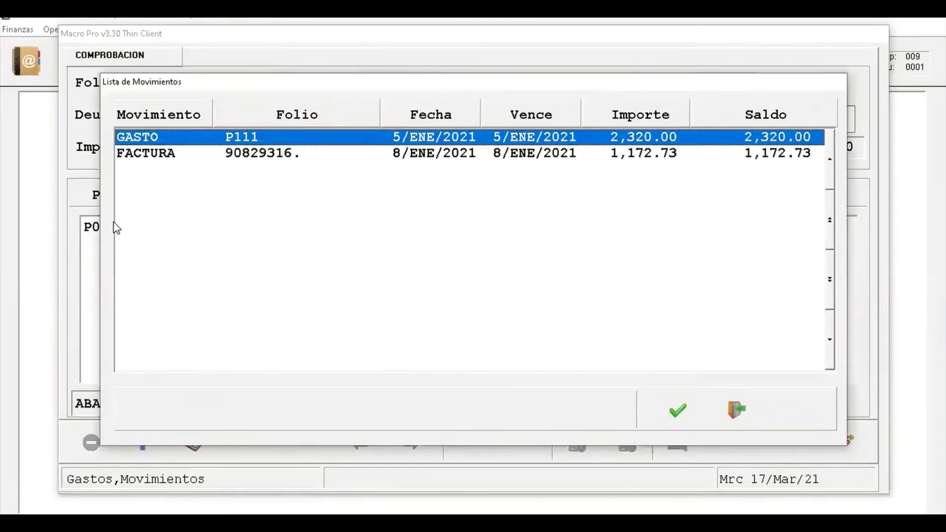
key(Down)
key(Up)
key(Down)
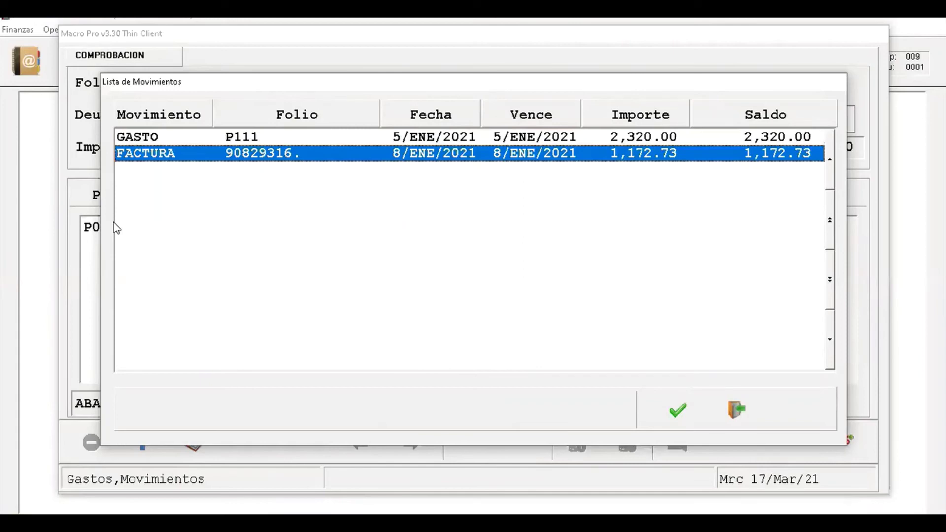
- Choose the GASTO movement P111 as the line's invoice and accept its fiscal UUID left blank
key(Up)
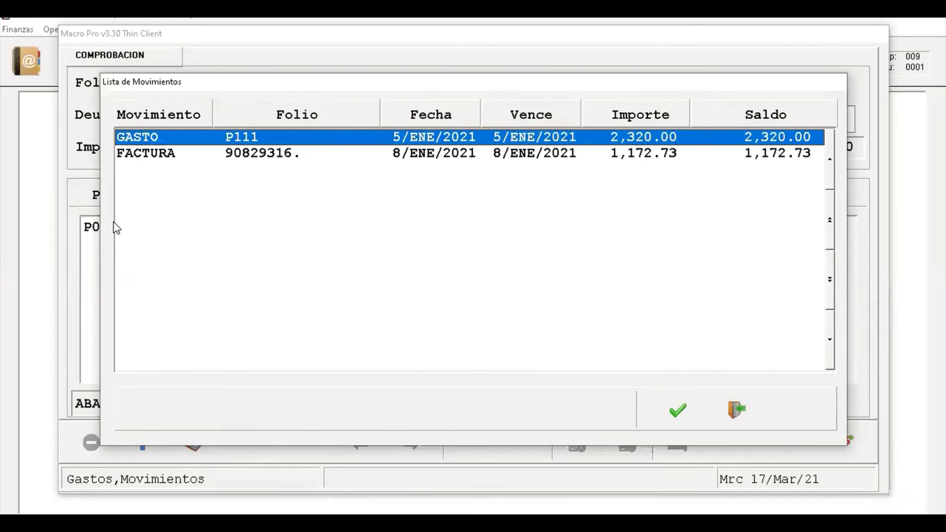
key(Return)
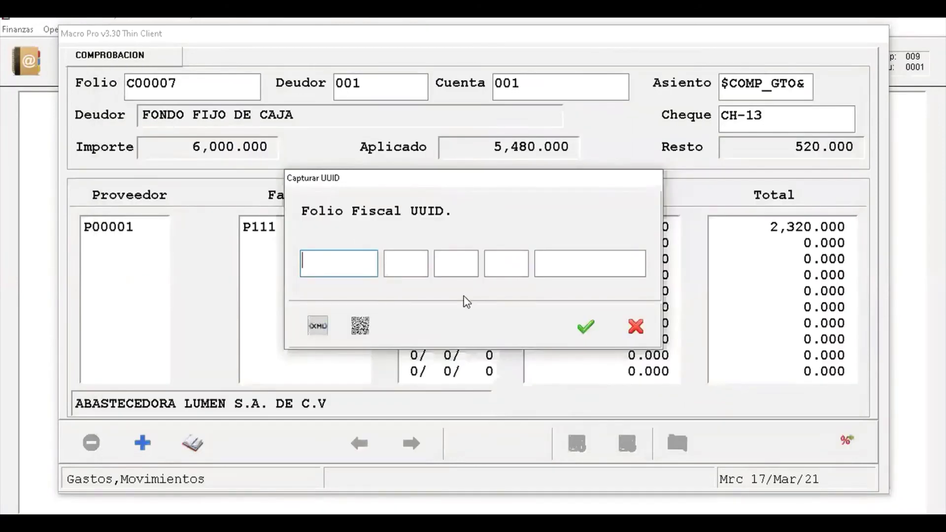
click(587, 327)
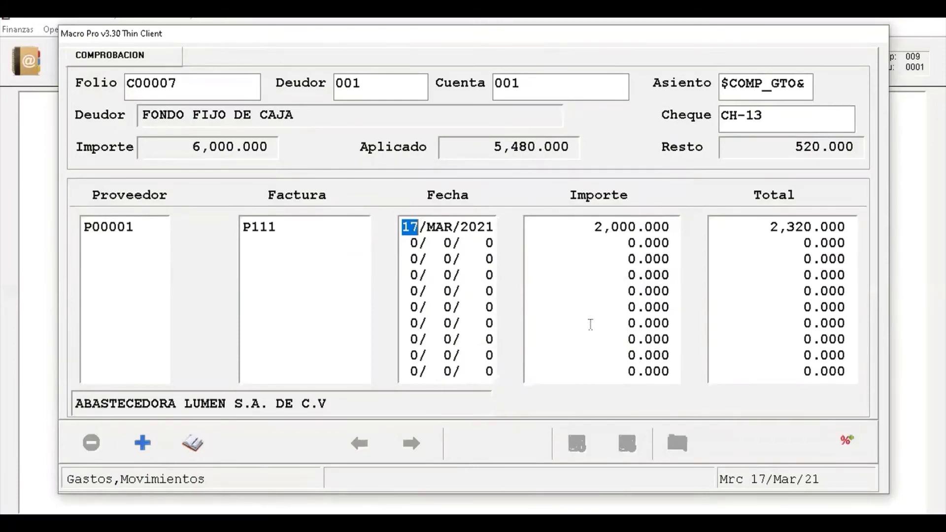
- Set the date of invoice P111 to 17/ENE/2021 and accept its proposed amount
key(Return)
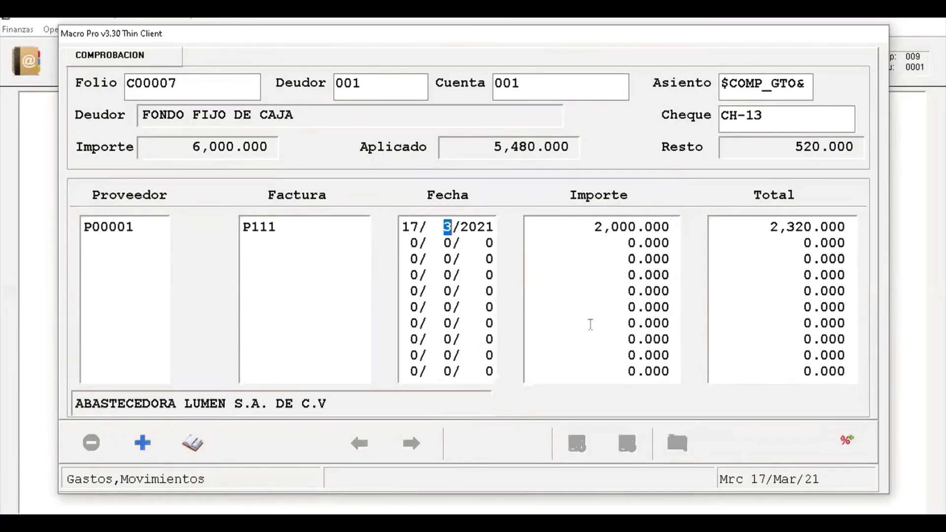
text(1)
key(Return)
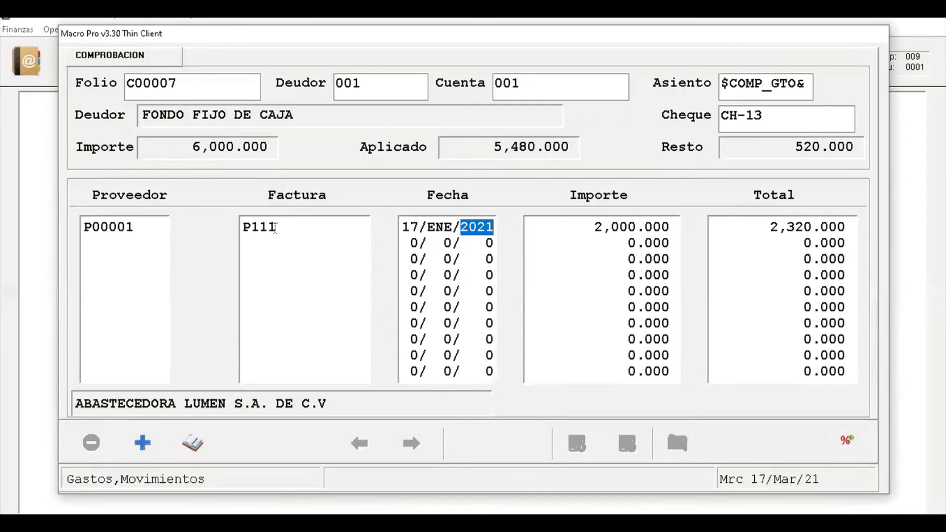
key(Return)
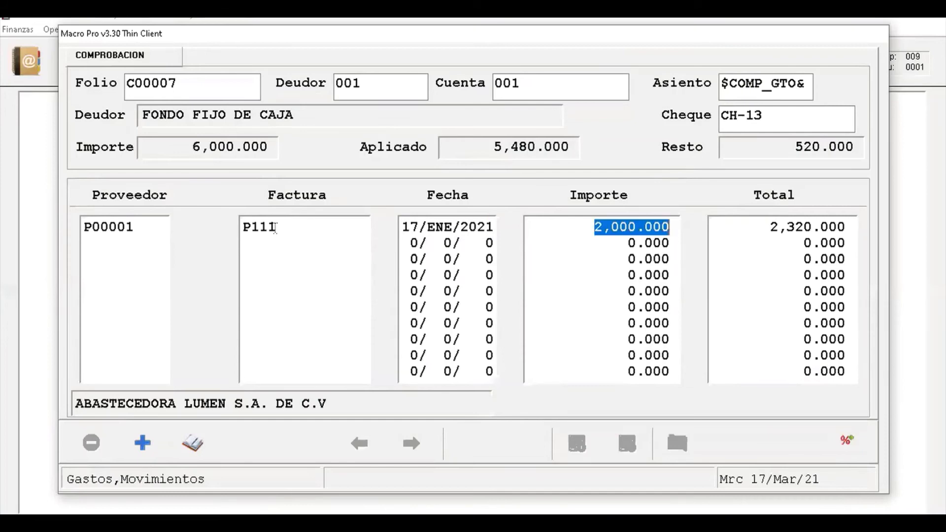
key(Return)
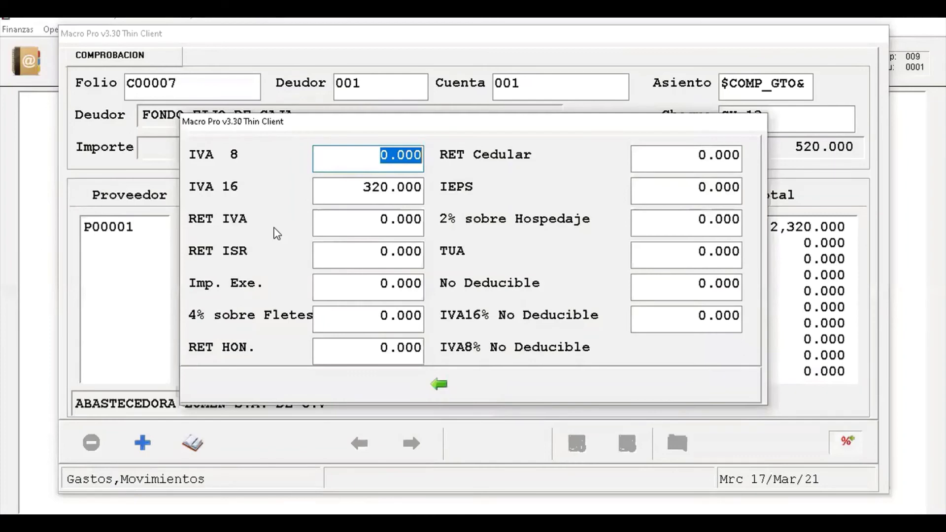
- Accept the tax breakdown of invoice P111, keeping IVA 16 at 320.000 and all other taxes at zero
key(Return)
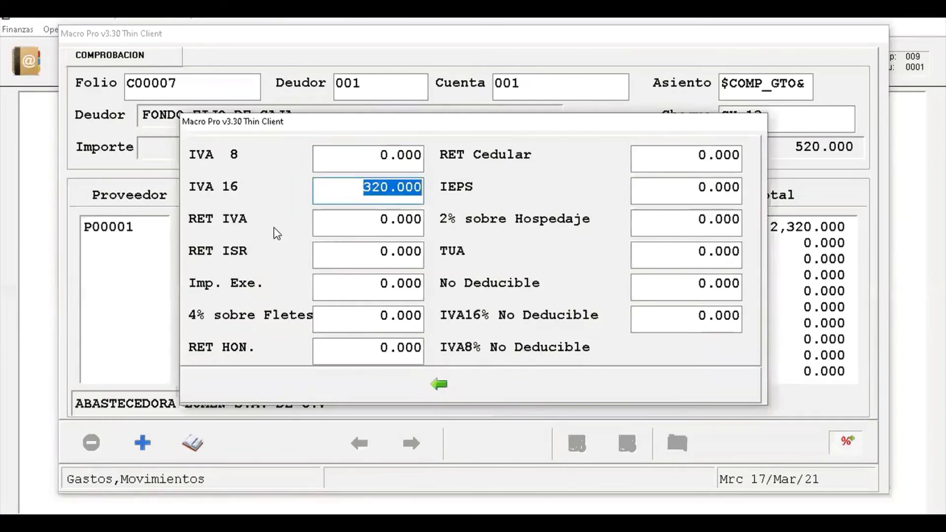
key(Return)
key(Return)
key(Return)
key(Return)
key(Return)
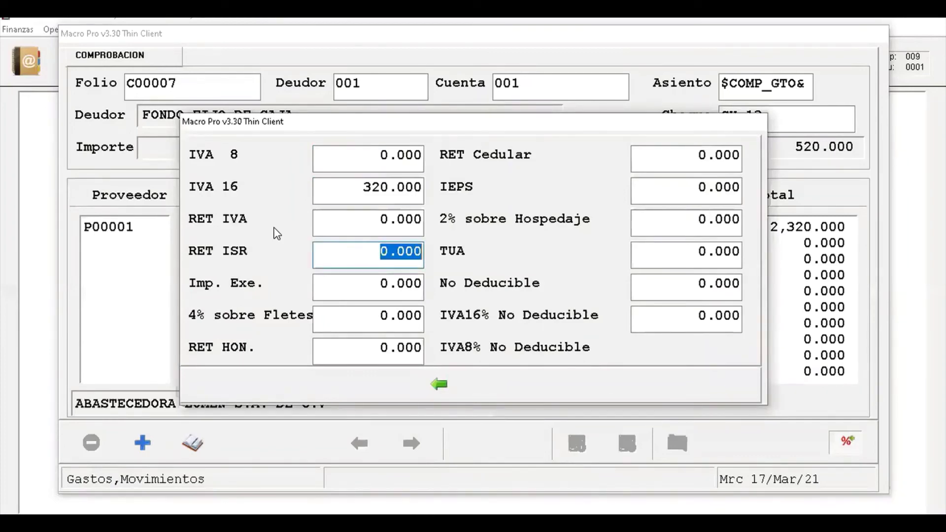
key(Return)
key(Return)
key(Return)
key(Return)
key(Return)
key(Return)
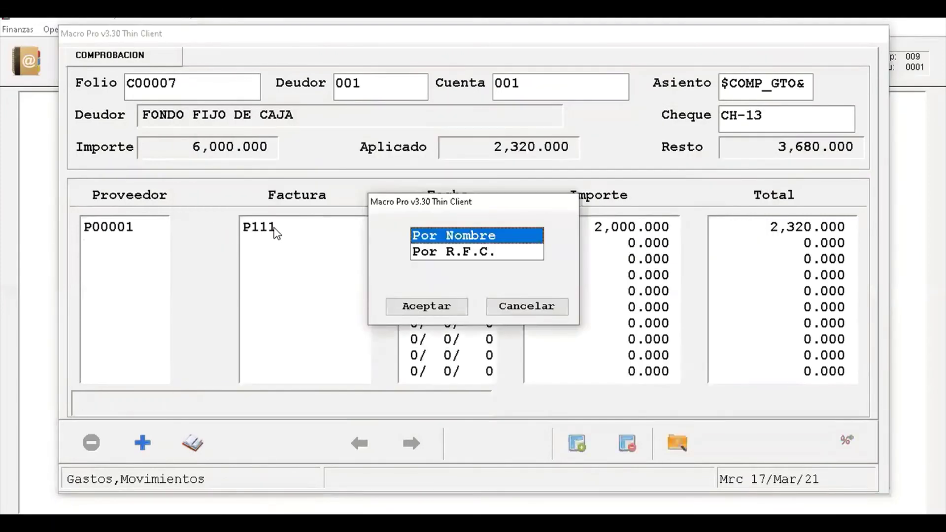
- Search the suppliers by name for ERMITA and choose SERVICIO ERMITA SA DE CV for the second line
key(Return)
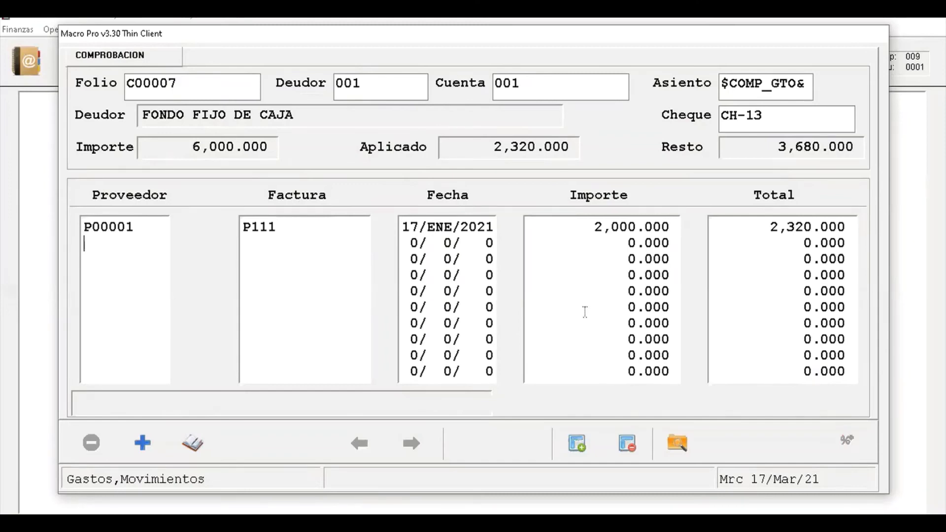
key(F2)
key(Return)
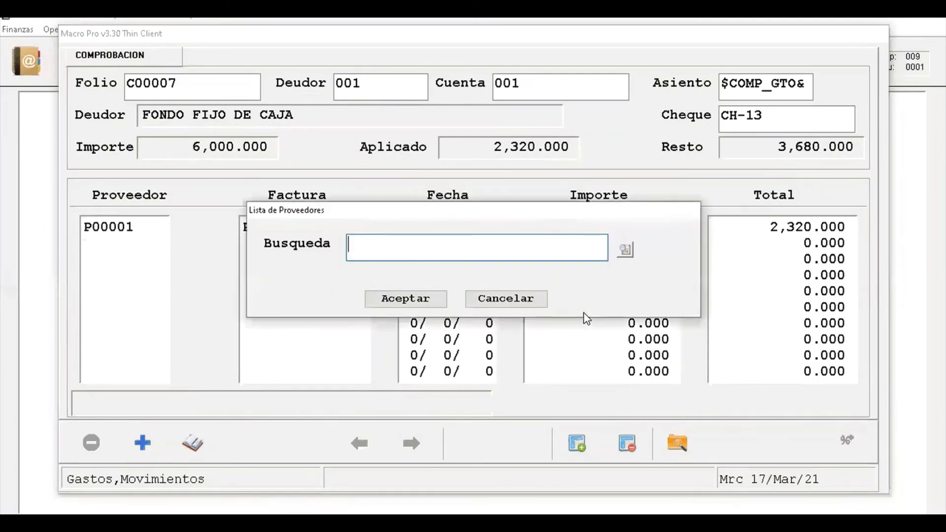
text(ERMITA)
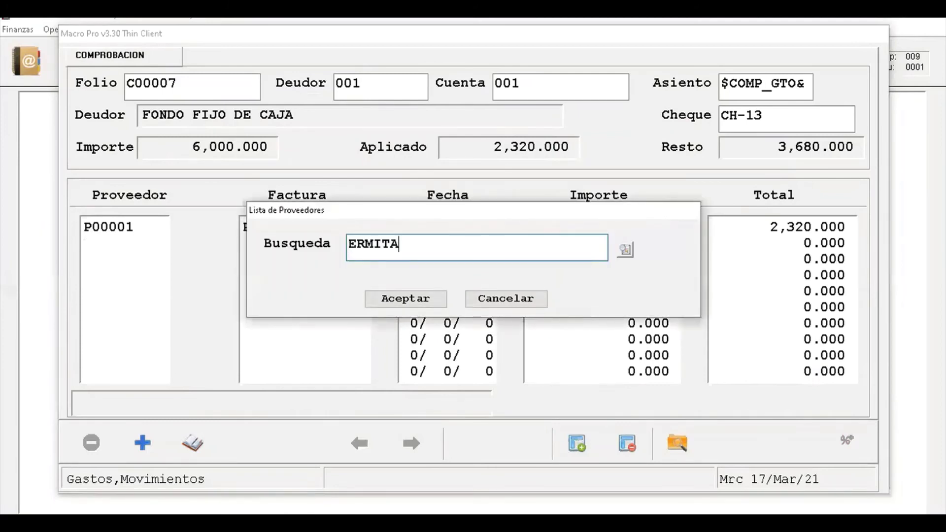
click(625, 249)
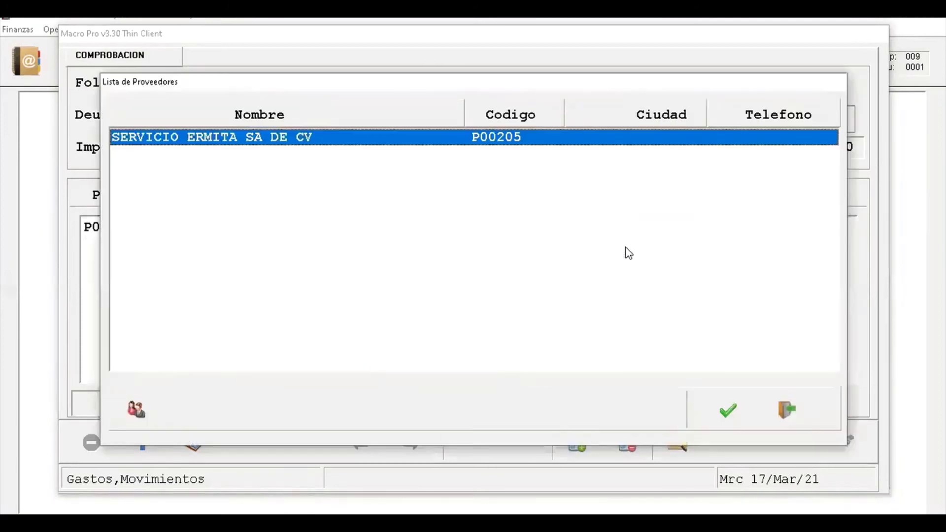
double_click(406, 146)
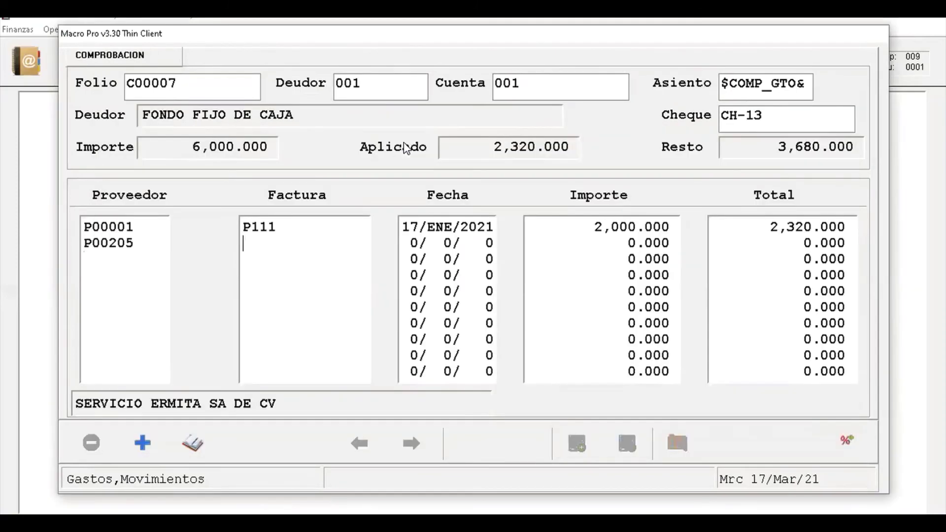
- Enter F13-01/E752 as the invoice number for SERVICIO ERMITA SA DE CV
text(F13-01)
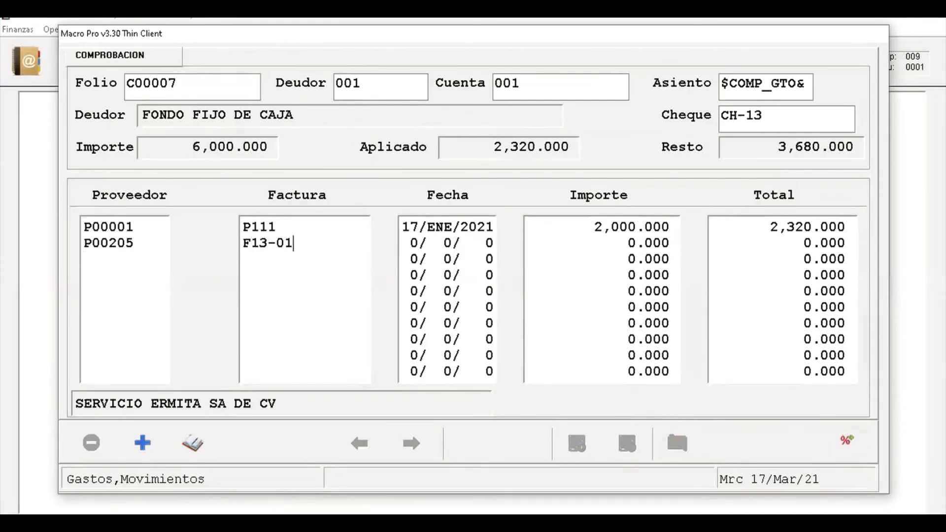
text(7)
key(BackSpace)
text(/)
text(E752)
key(Return)
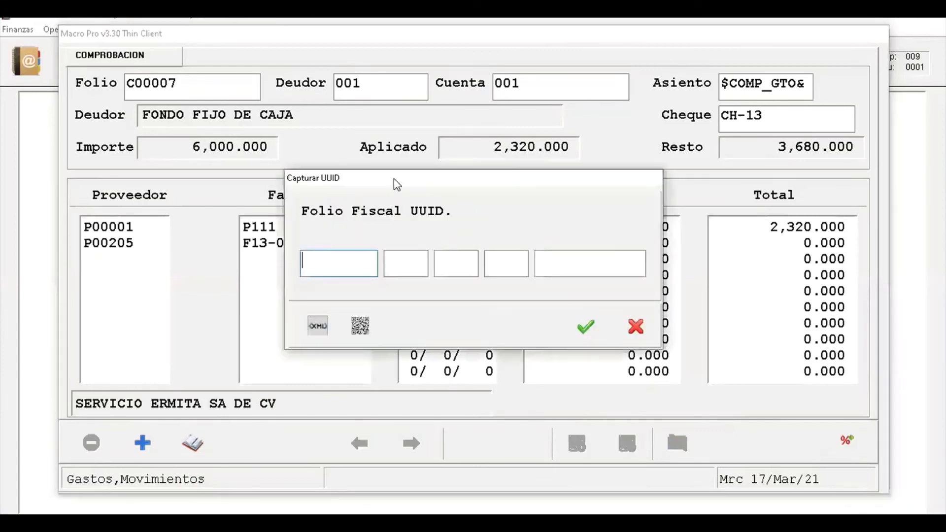
- Leave the fiscal UUID blank for invoice F13-01/E752, date it 18/ENE/2021 and set its amount to 500
click(586, 326)
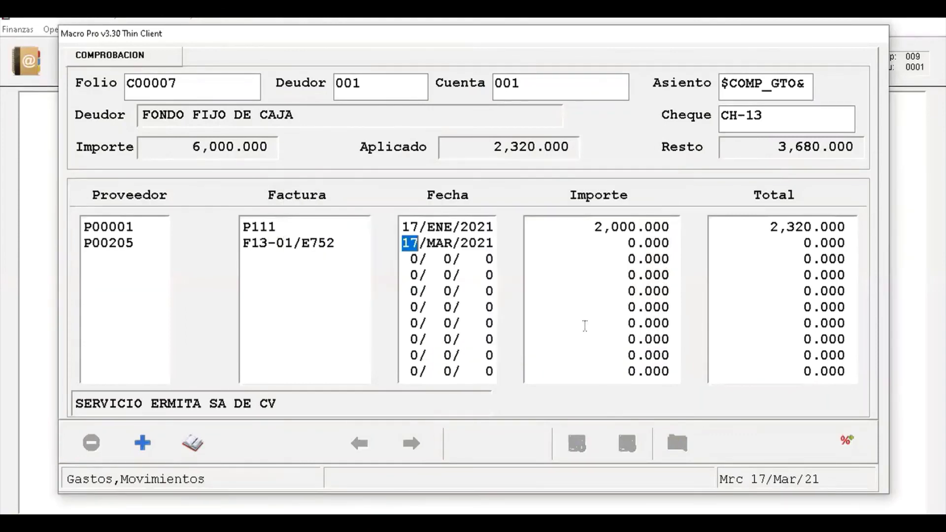
text(18)
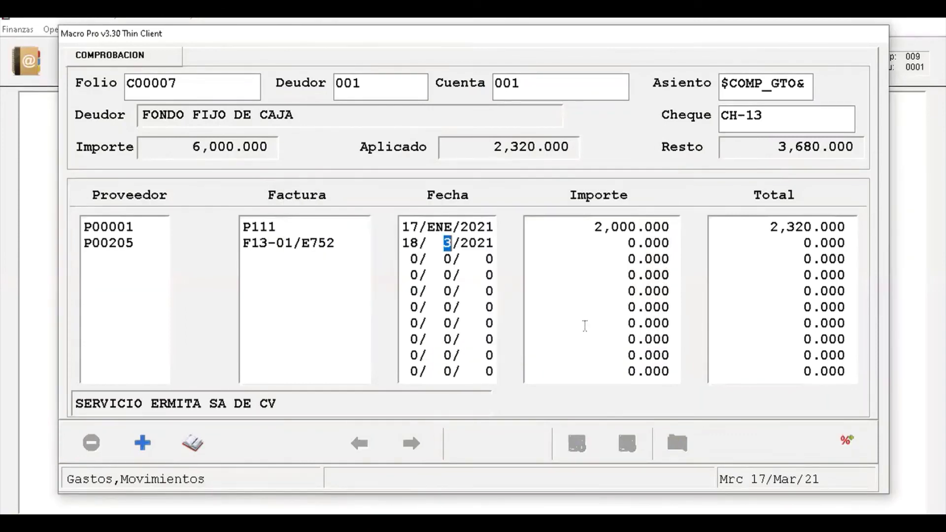
text(01)
key(Return)
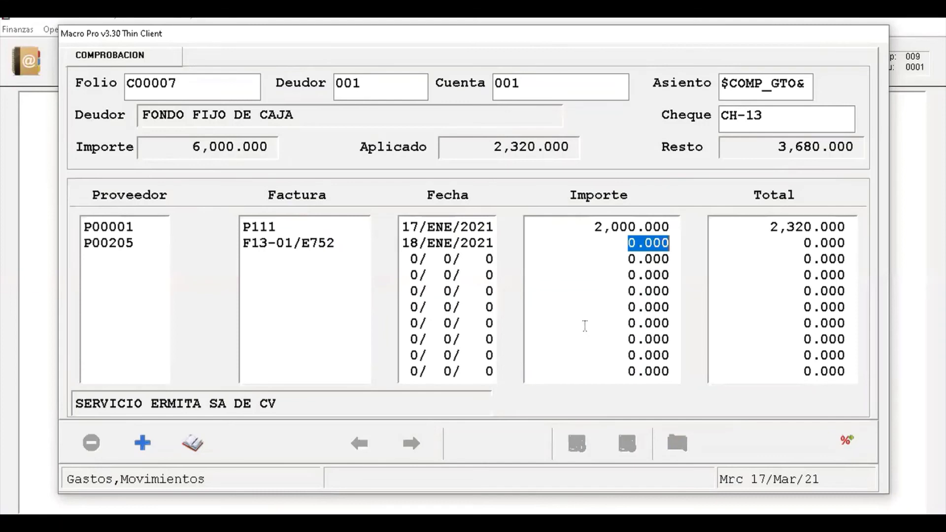
text(500)
key(Return)
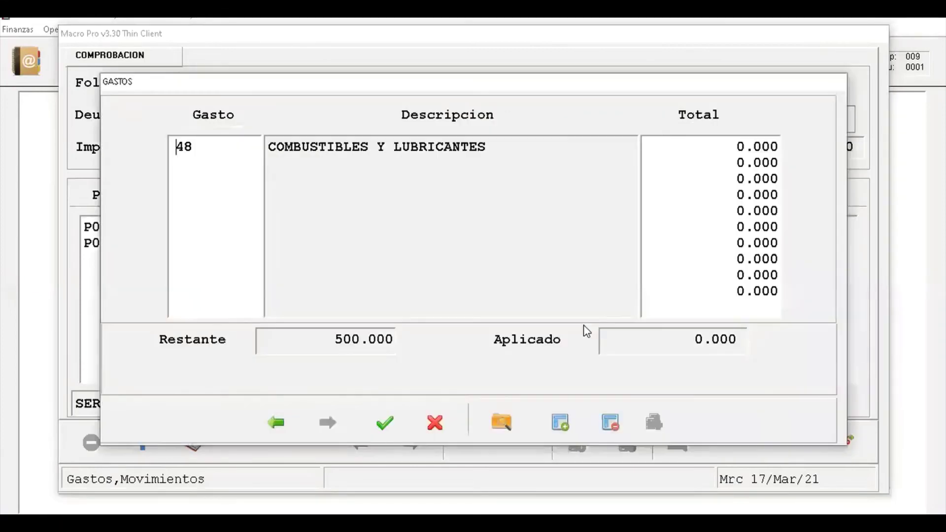
- Allocate 500 of invoice F13-01/E752 to expense 48, COMBUSTIBLES Y LUBRICANTES, with the concept GASOLINA
key(Return)
text(500)
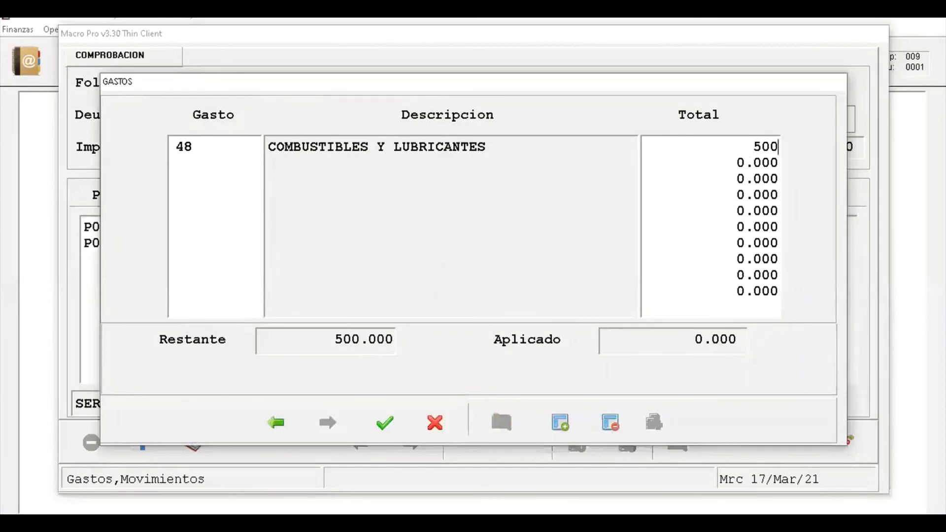
key(Return)
text(G)
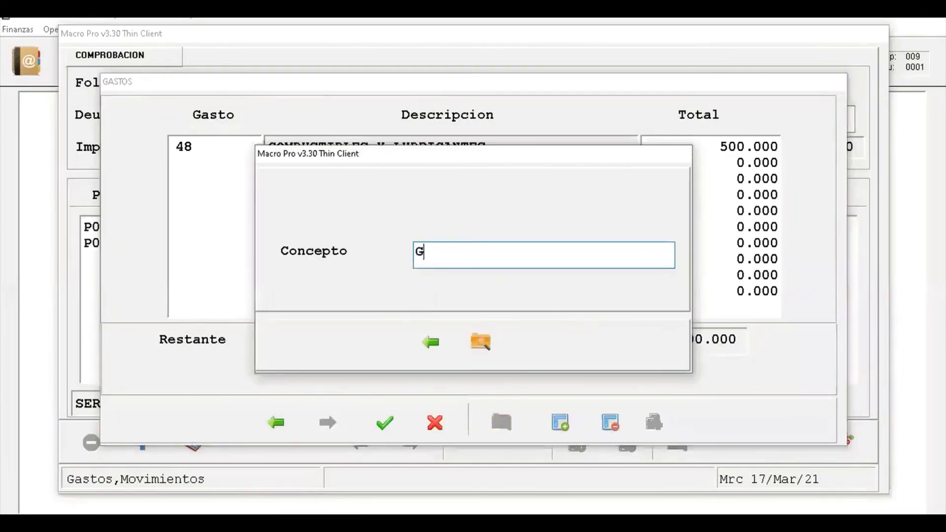
text(ASOLINA)
key(Return)
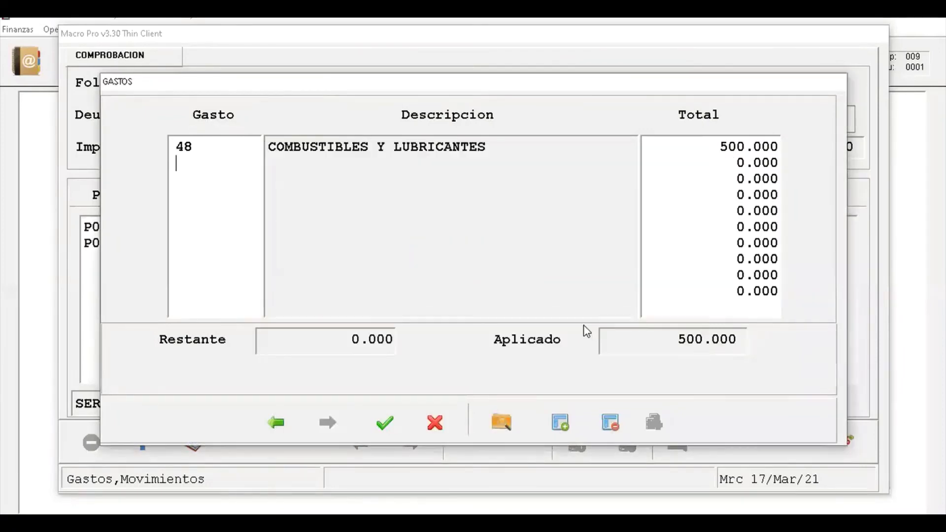
key(Return)
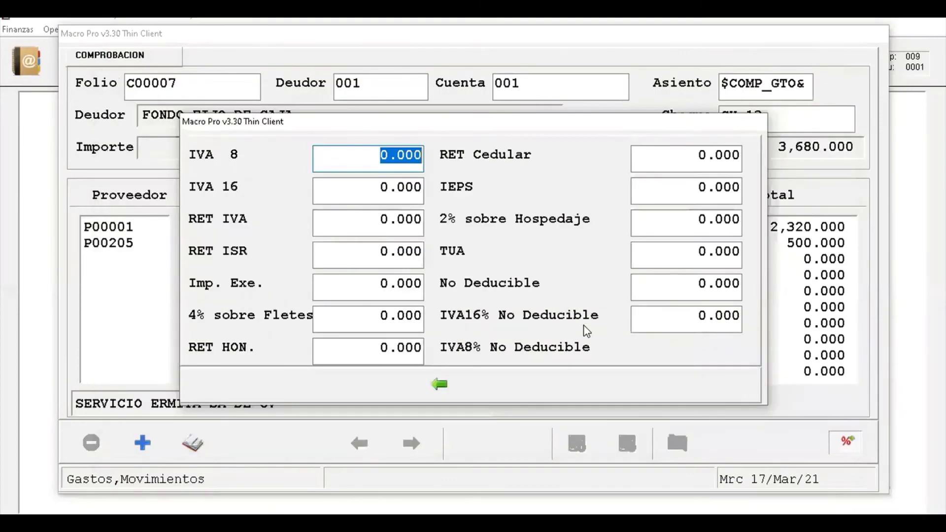
- Set IVA 16 to 80 for invoice F13-01/E752, leaving its other taxes at zero
key(Return)
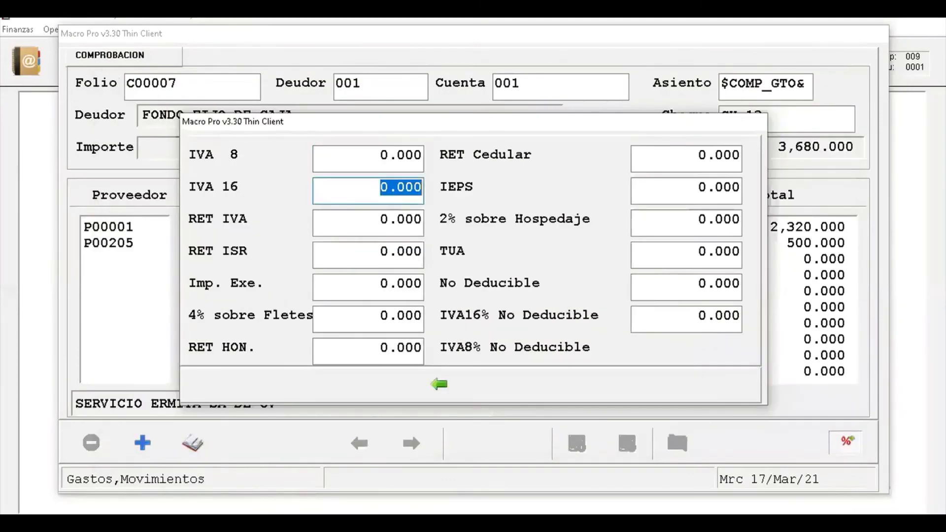
text(80)
key(Tab)
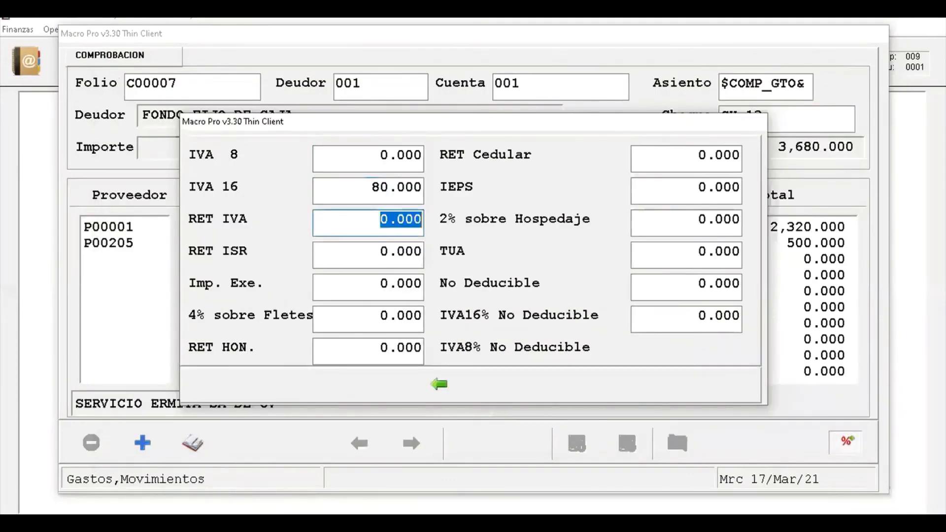
key(Escape)
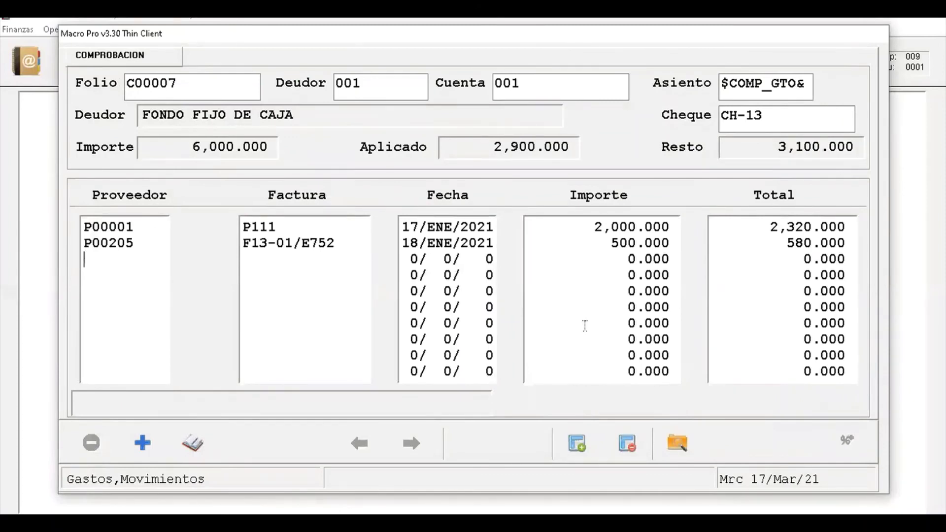
- Look up the suppliers by name without a search term and choose RESTAURANTES DEL BAJIO SA DE CV for the third line
key(F2)
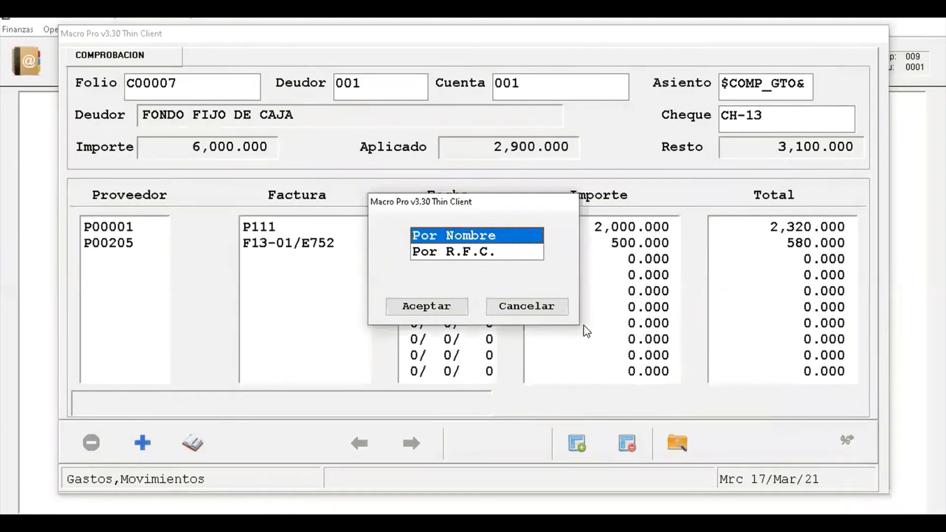
key(Return)
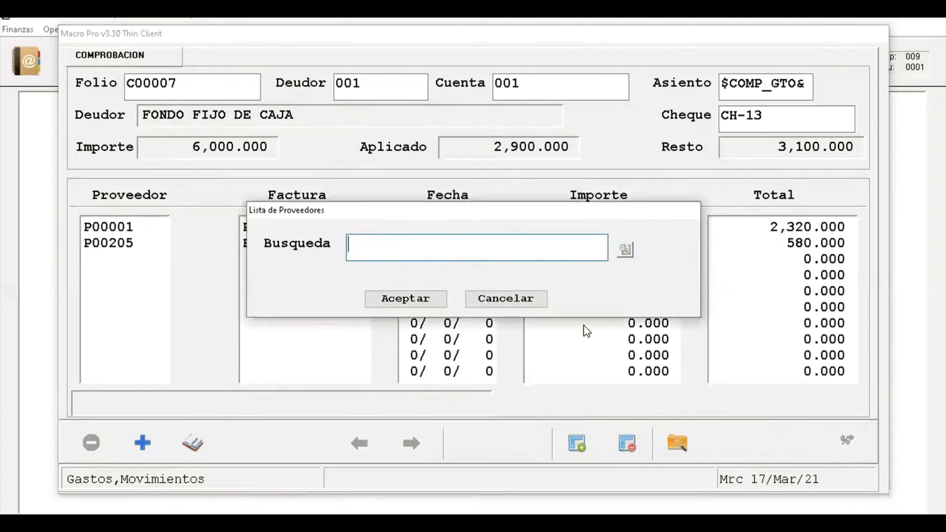
key(Return)
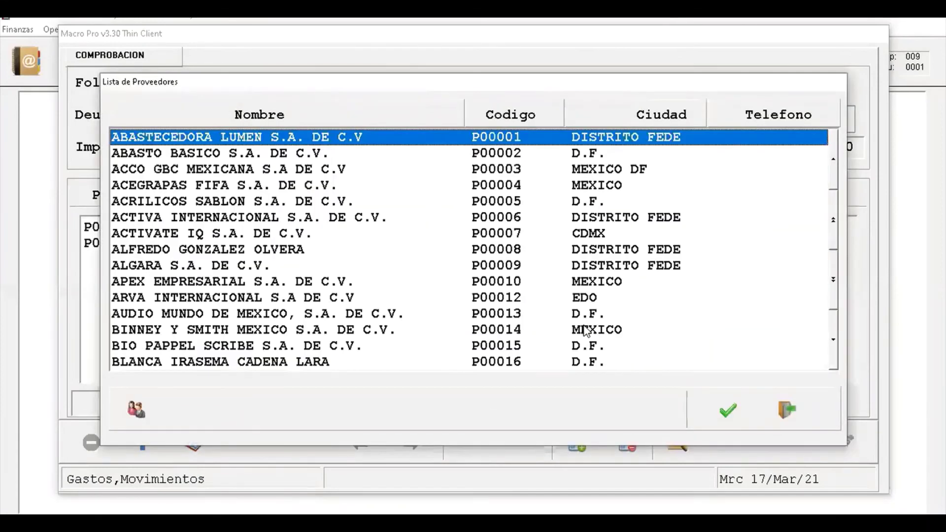
key(End)
key(Up)
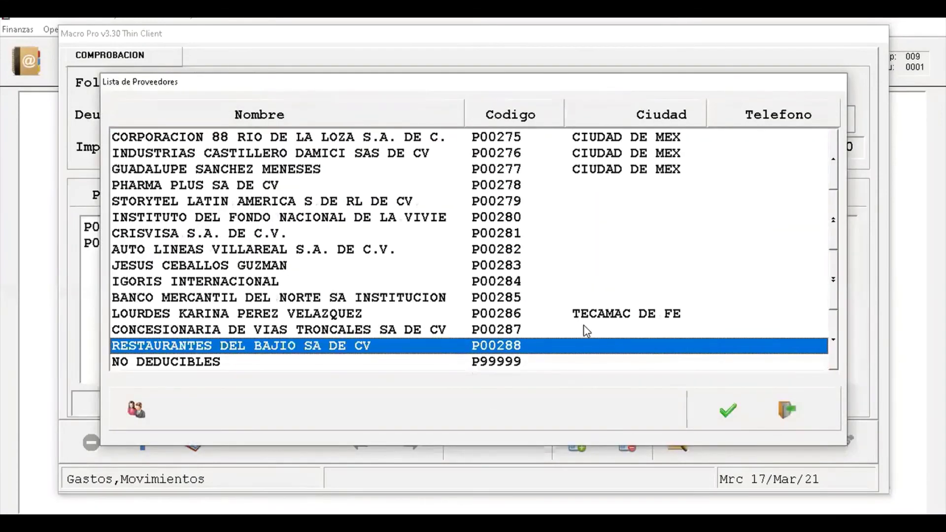
key(Return)
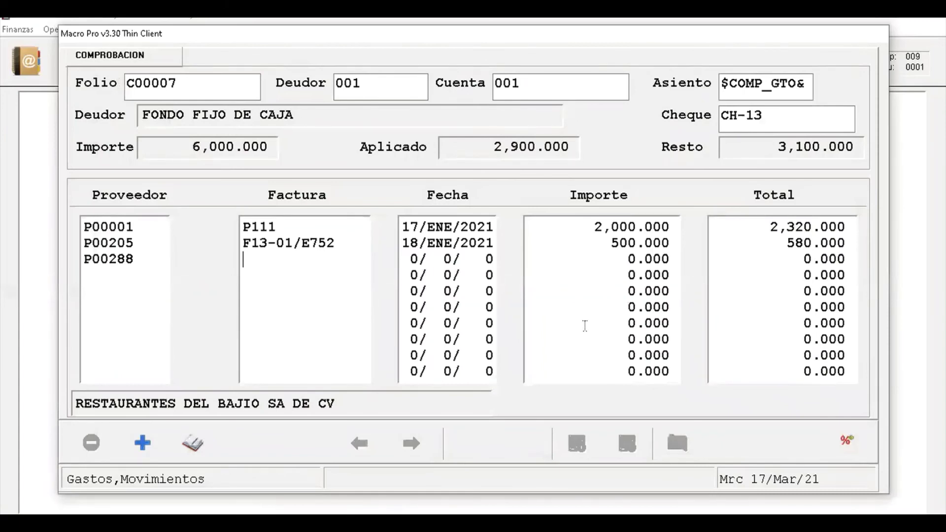
- Enter invoice 5EDT6 for RESTAURANTES DEL BAJIO SA DE CV, dated 19/ENE/2021, with an amount of 1000
text(5EDT6)
key(Return)
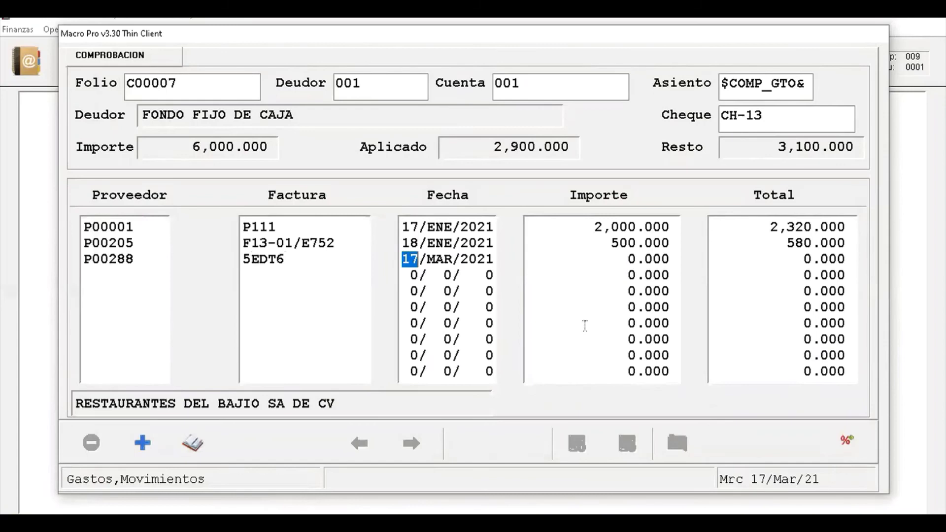
text(1901)
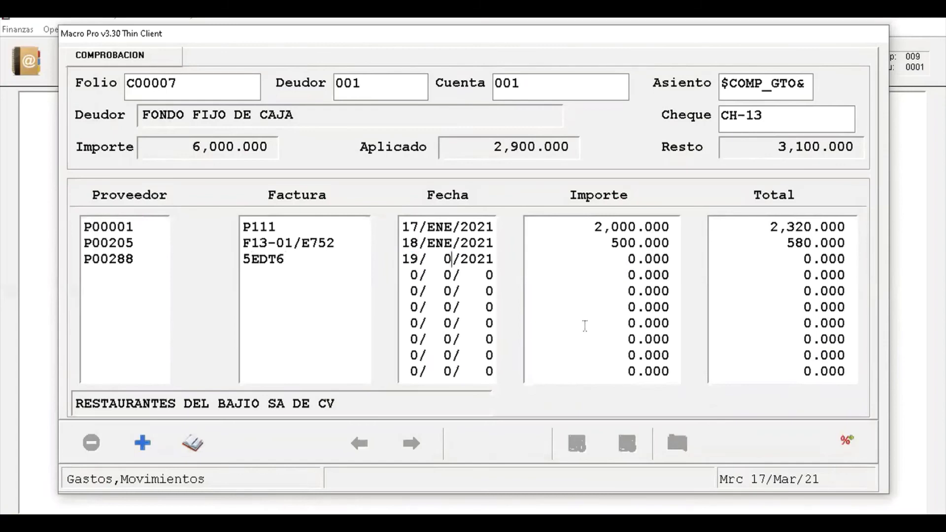
key(Return)
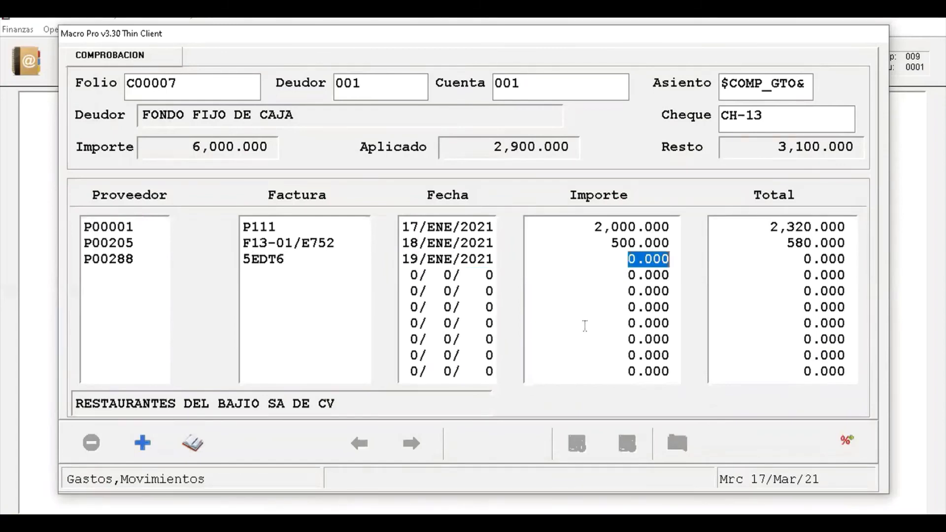
text(1000)
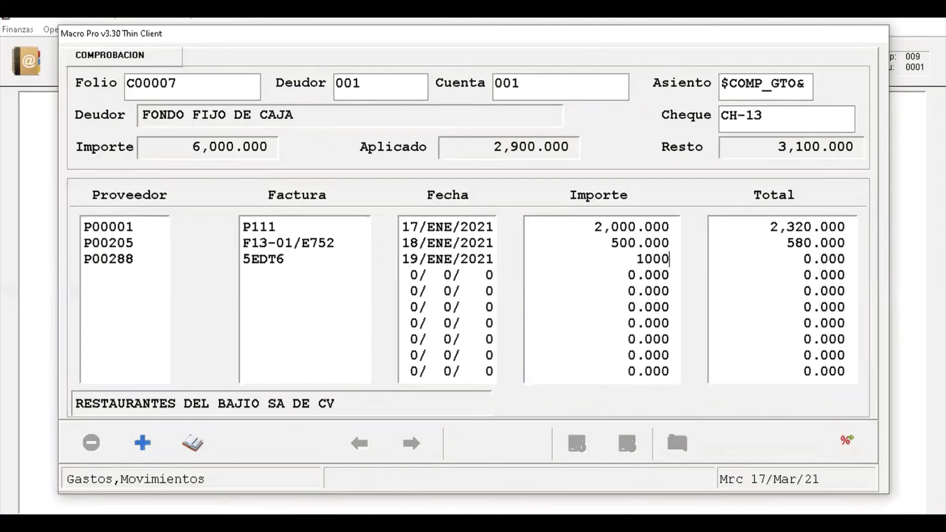
key(Return)
- Allocate 1000 of invoice 5EDT6 to expense 49, VIATICOS Y GASTOS DE VIAJE, with the concept COMIDAS
key(Return)
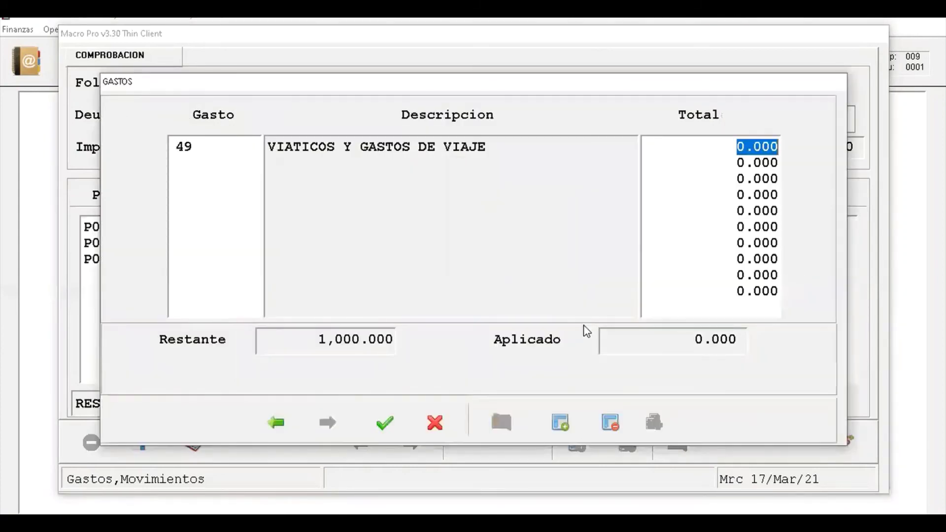
text(1000)
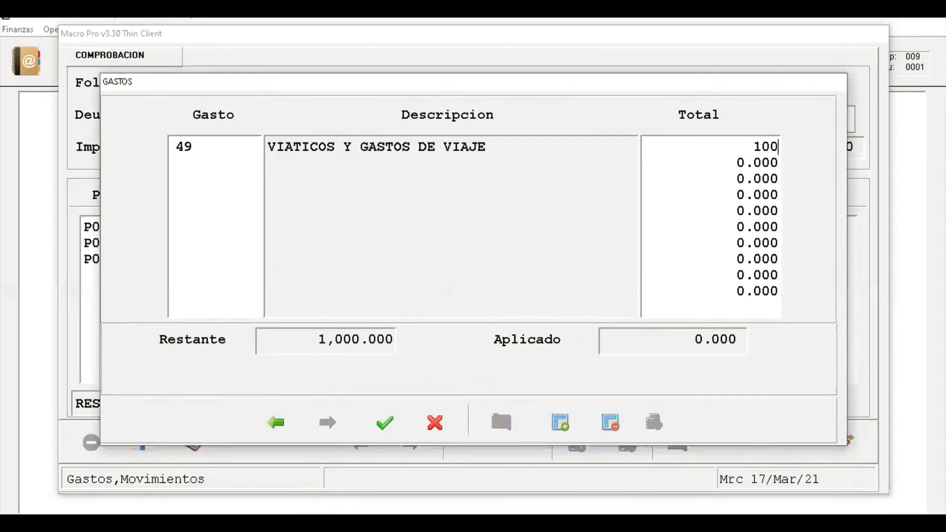
key(Return)
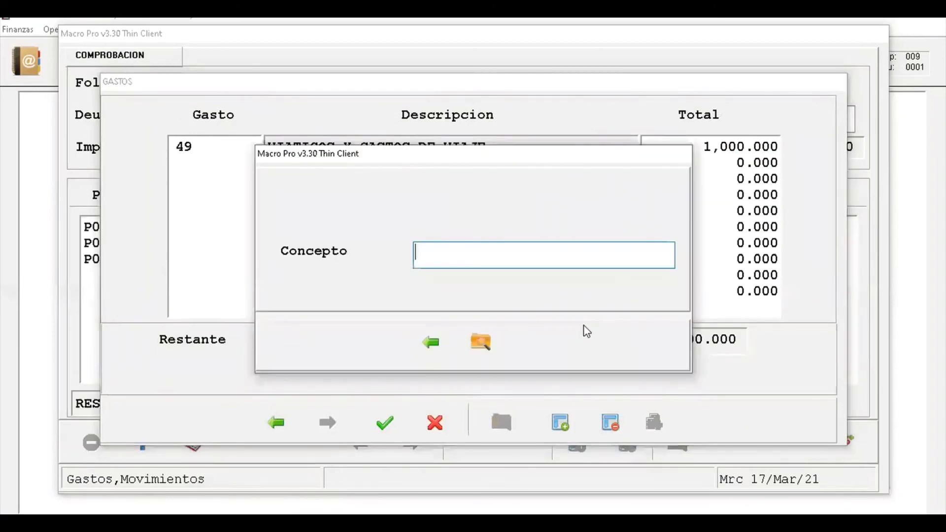
text(COMIDAS)
key(Return)
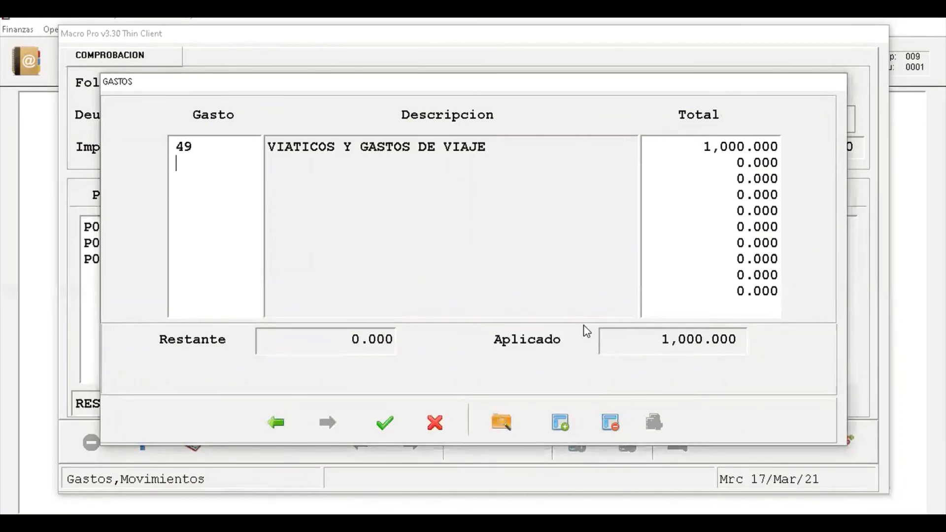
key(Return)
- Set IVA 16 to 160 for invoice 5EDT6, leaving its other taxes at zero
key(Return)
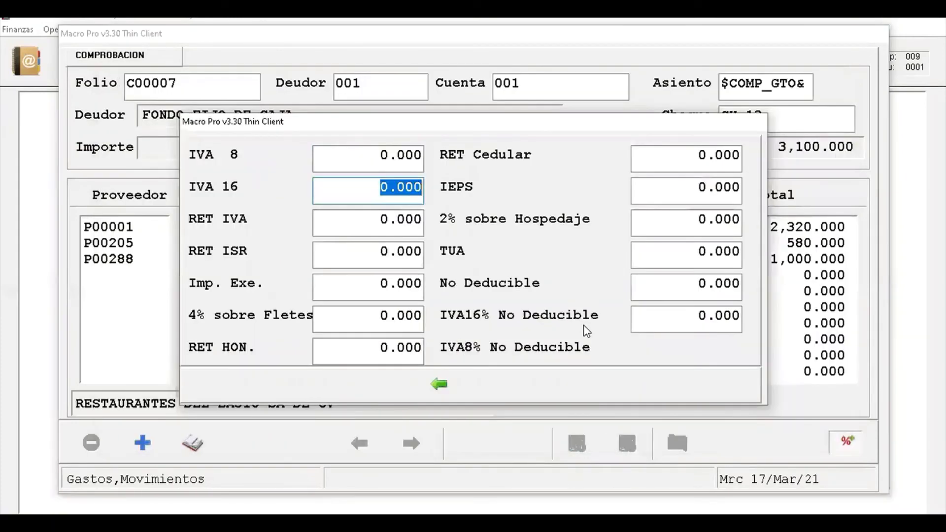
text(160)
key(Return)
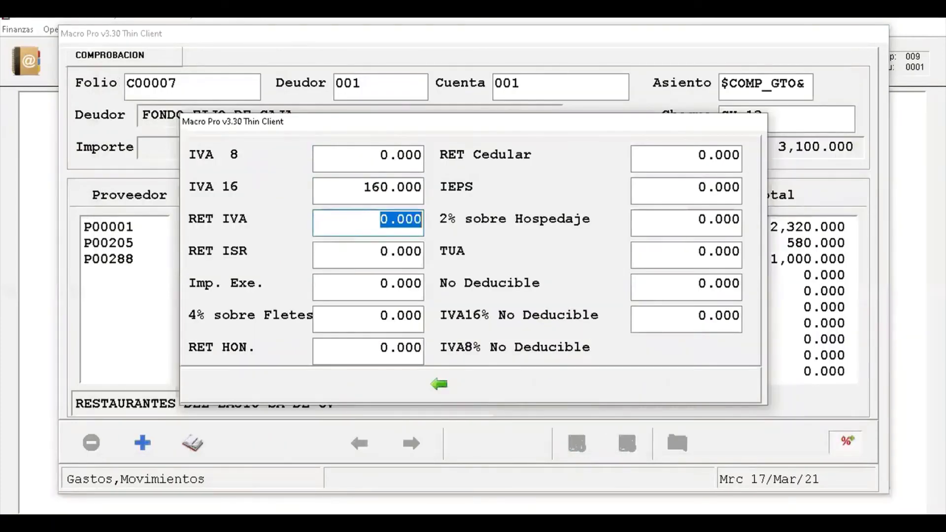
click(439, 385)
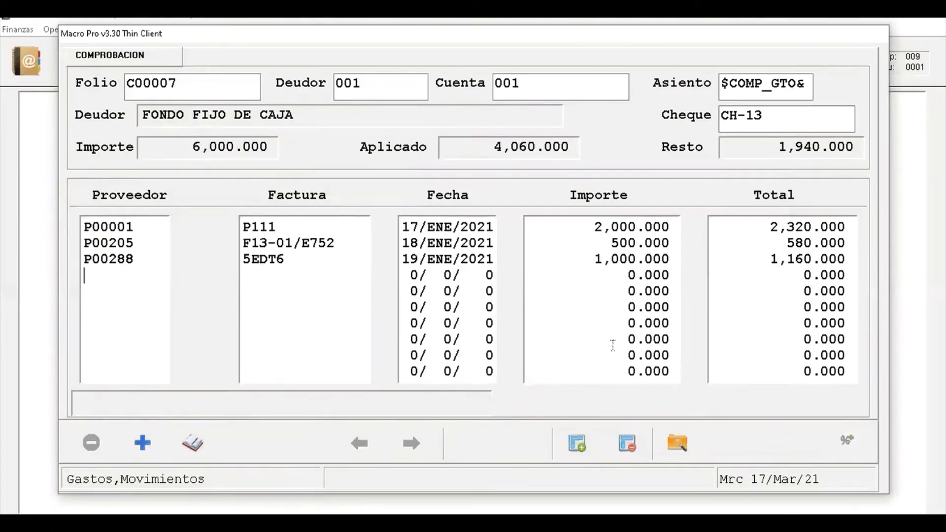
- Look up the suppliers by name without a search term and choose CONCESIONARIA DE VIAS TRONCALES SA DE CV for the fourth line
key(Return)
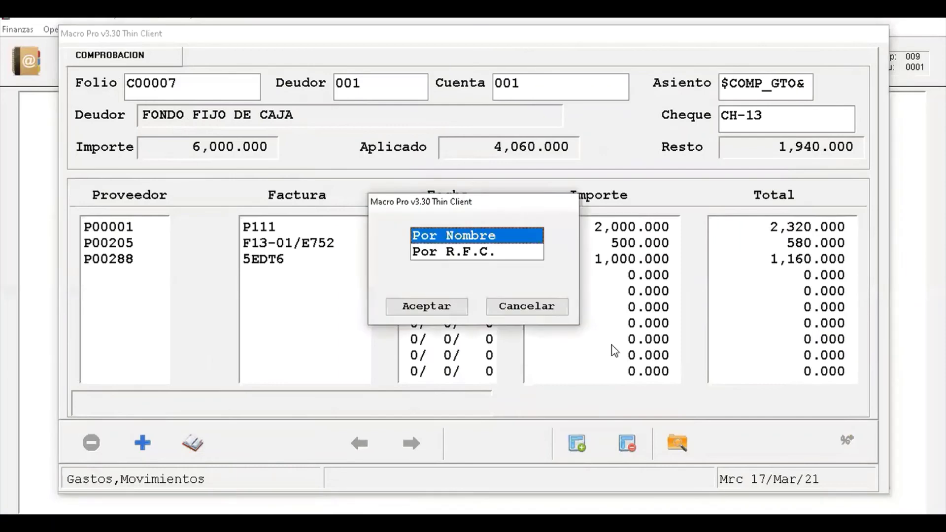
key(Return)
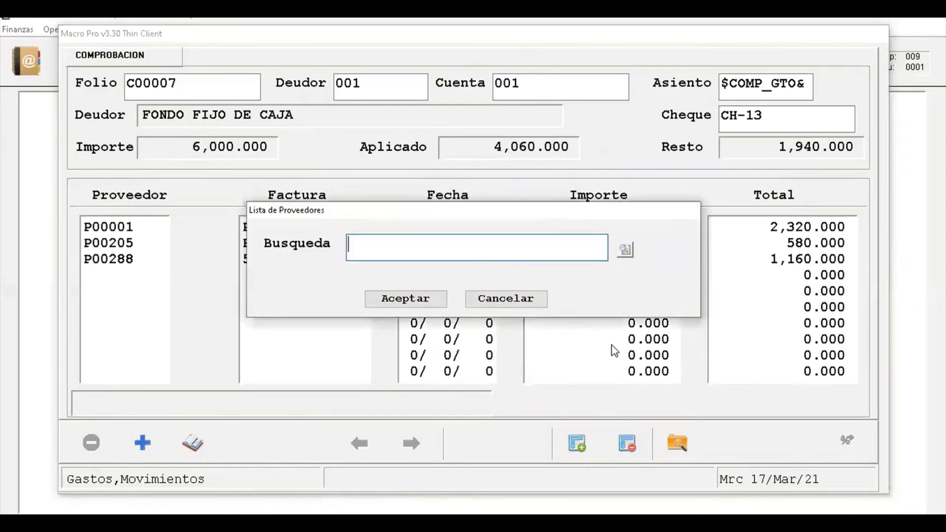
key(Return)
key(End)
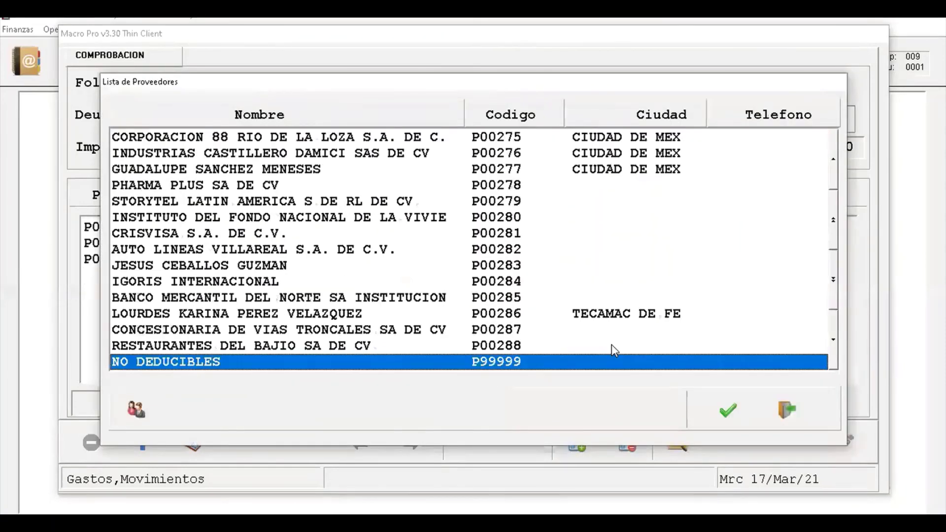
key(Up)
key(Up)
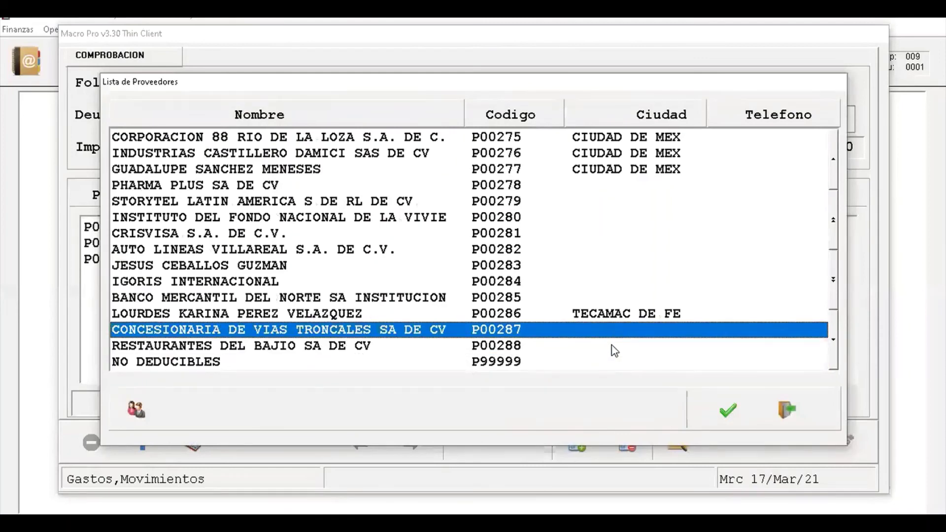
key(Return)
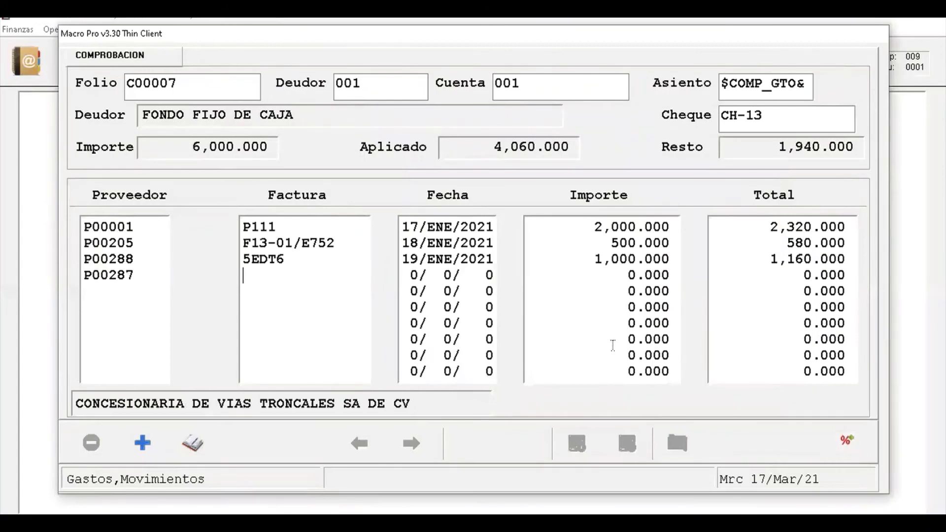
- Enter invoice 5765 for CONCESIONARIA DE VIAS TRONCALES SA DE CV with the date 19/ENE/2021
text(5765)
key(Return)
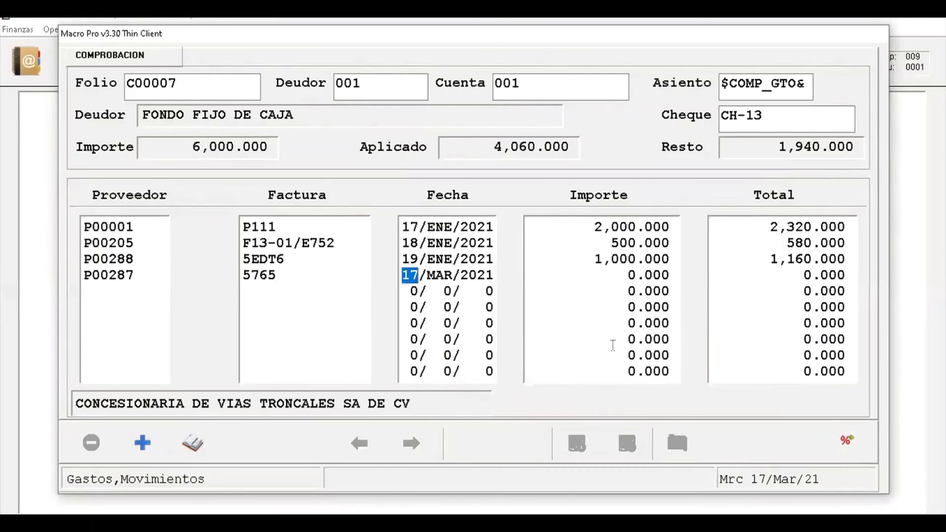
text(19)
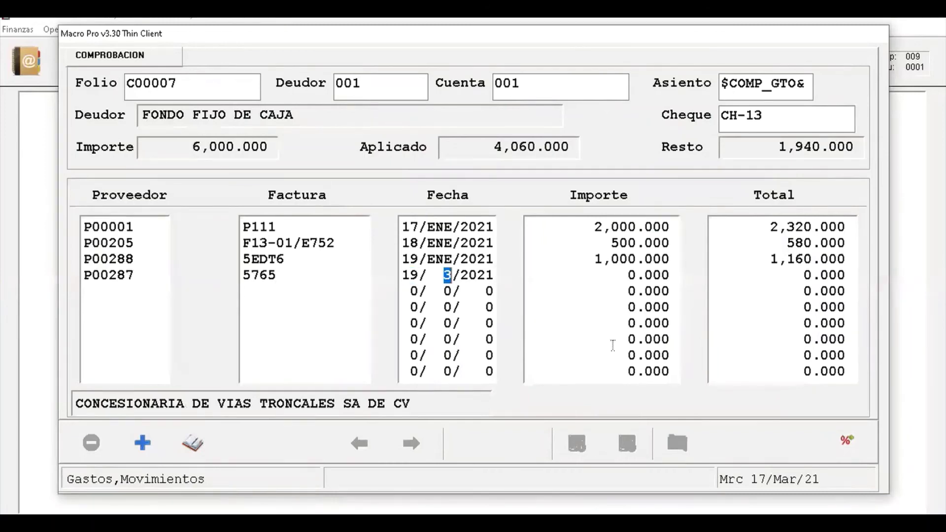
text(01)
key(Return)
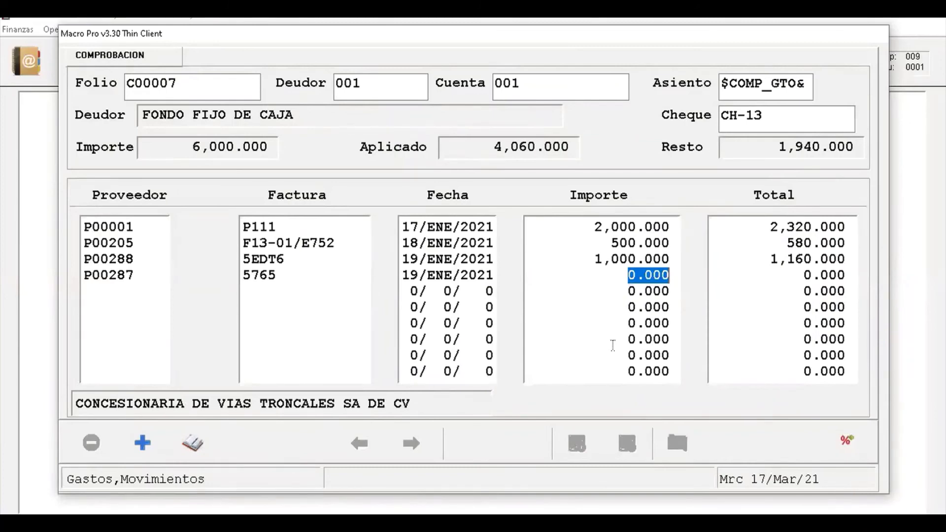
- Set the amount of invoice 5765 to 800 and allocate all 800 to expense 49, VIATICOS Y GASTOS DE VIAJE, with the concept CASETAS
text(800)
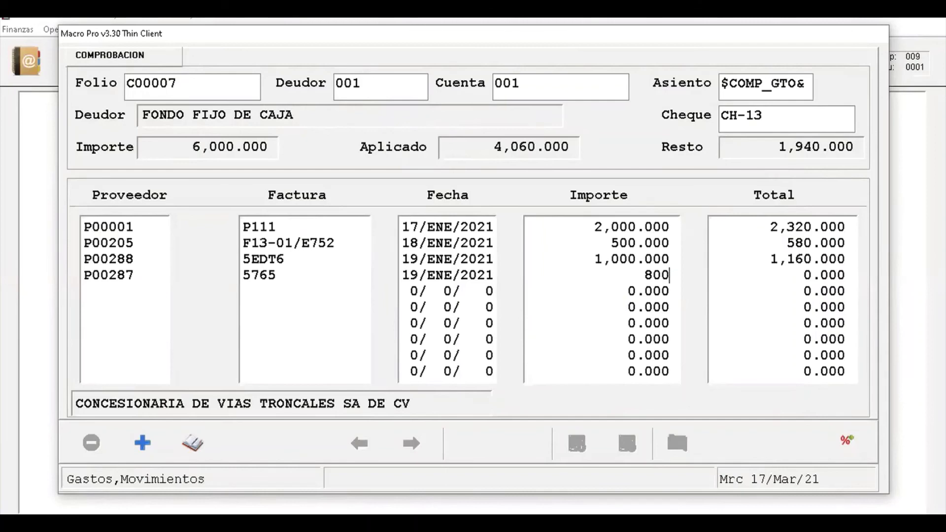
key(Return)
key(Return)
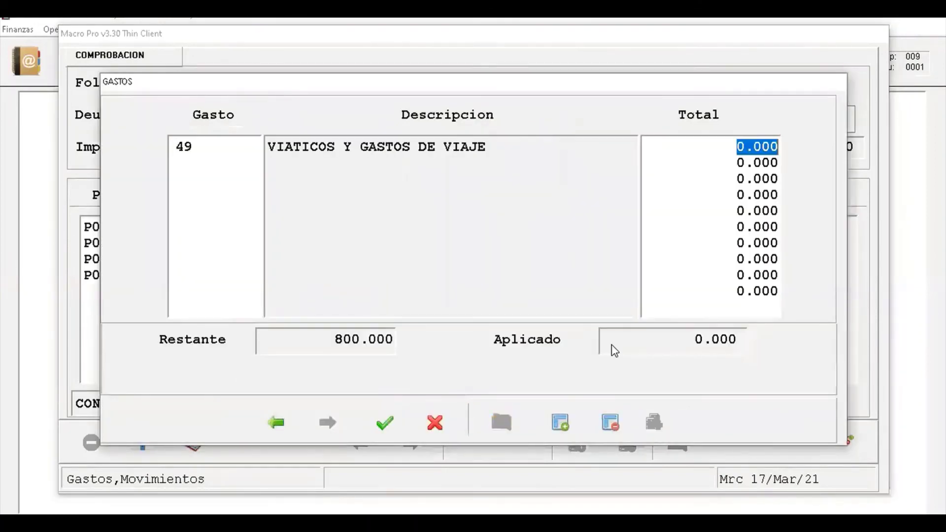
text(800)
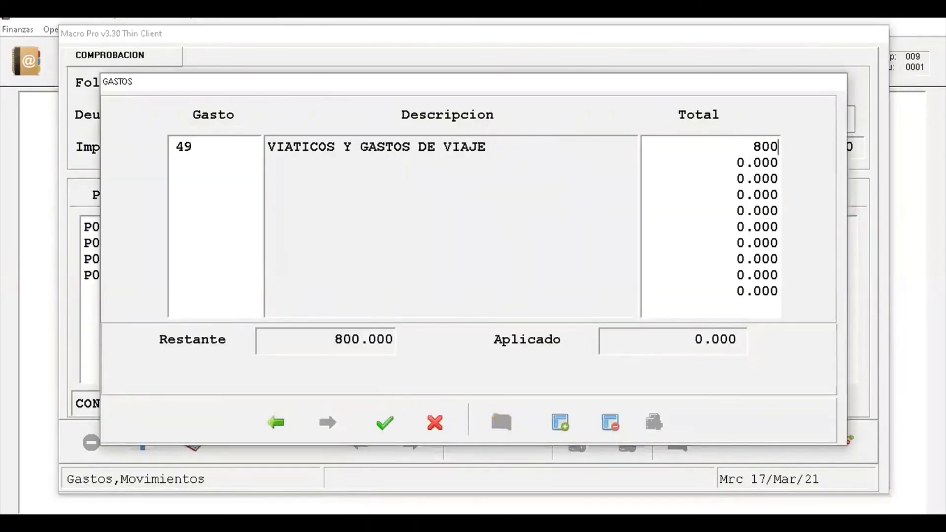
key(Return)
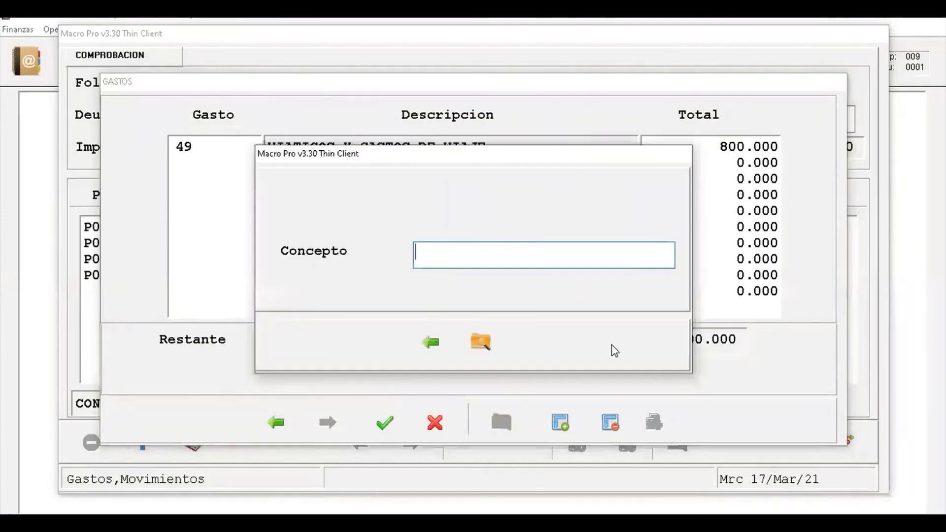
text(CASETAS)
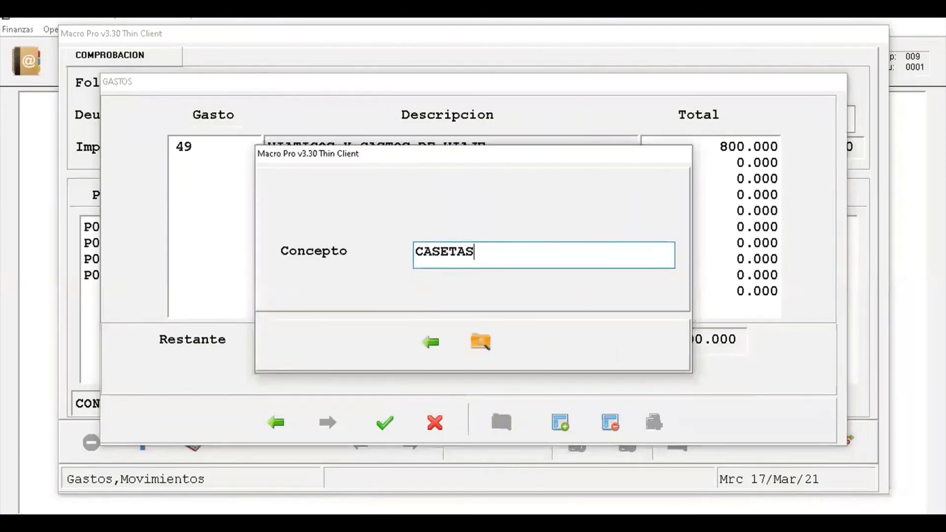
key(Return)
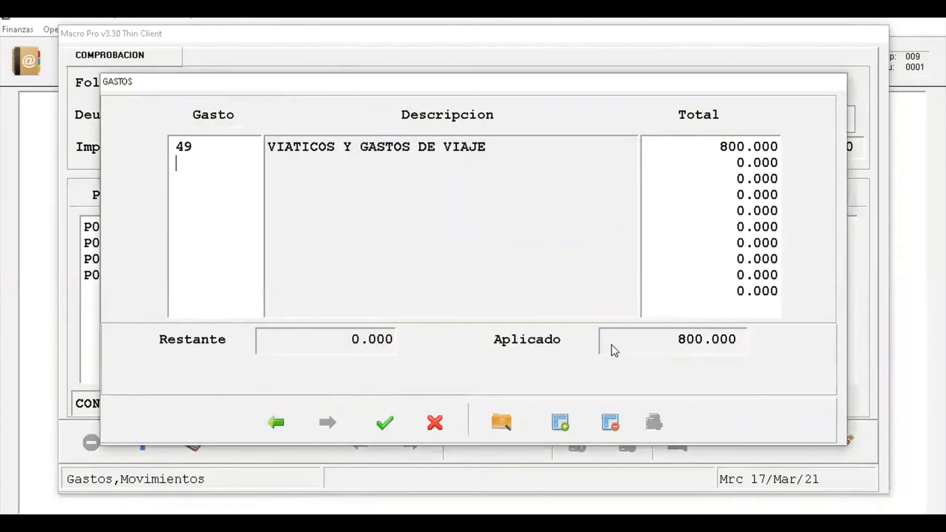
key(Return)
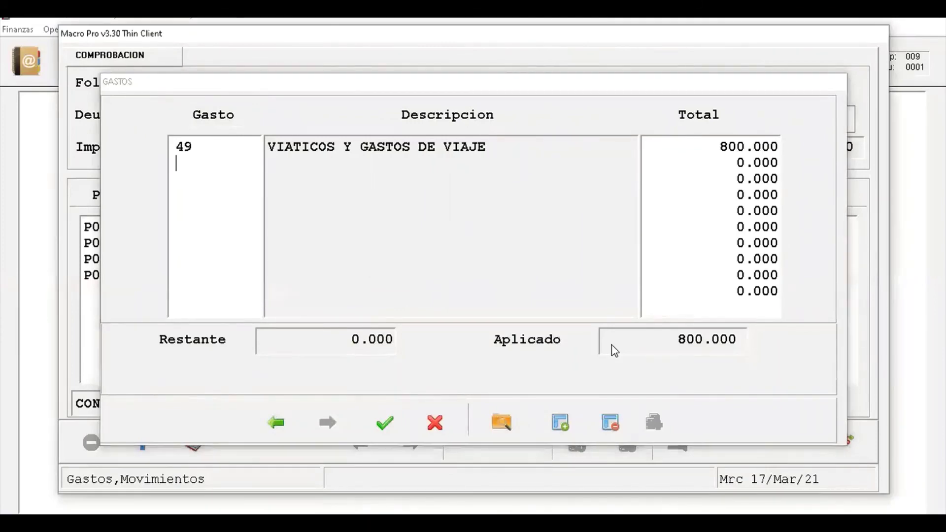
- Calculate 800 × 0.16 with the built-in calculator and carry the resulting 128 into IVA 16 for invoice 5765
key(Return)
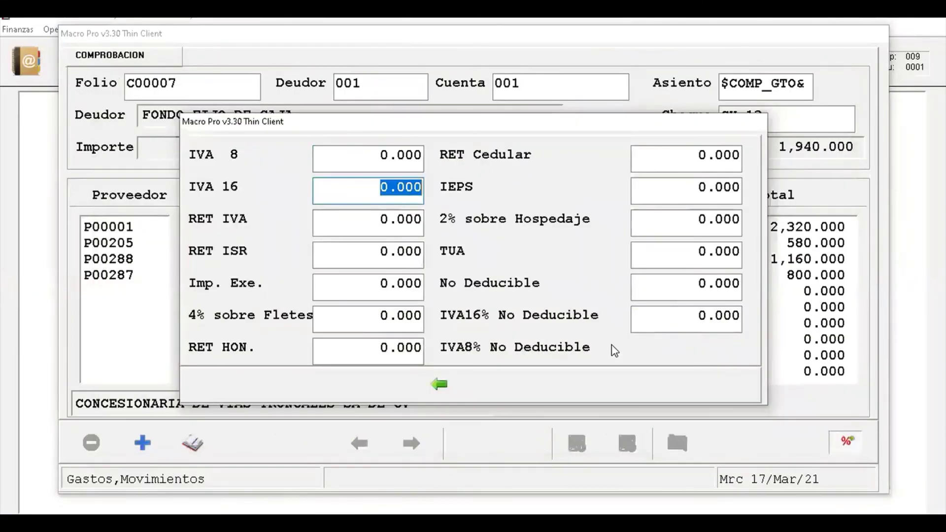
key(Return)
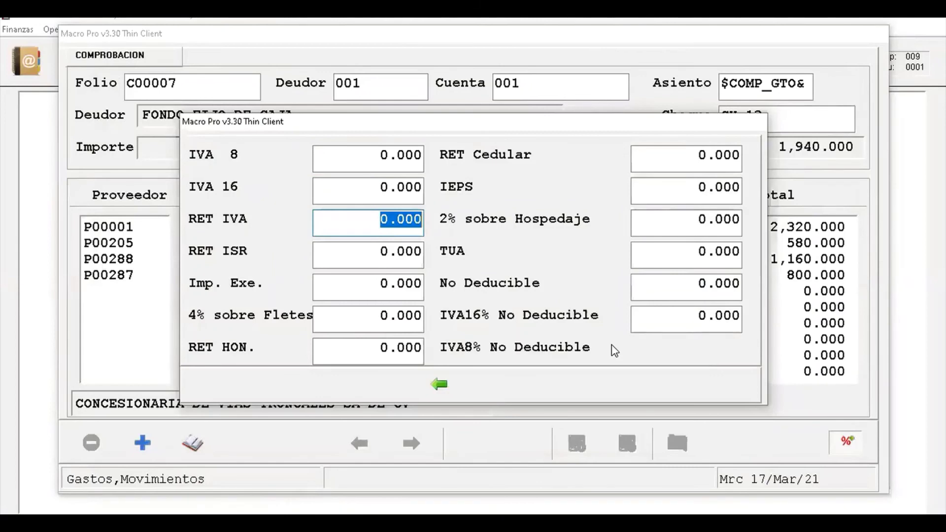
key(shift+Tab)
key(F1)
key(Down)
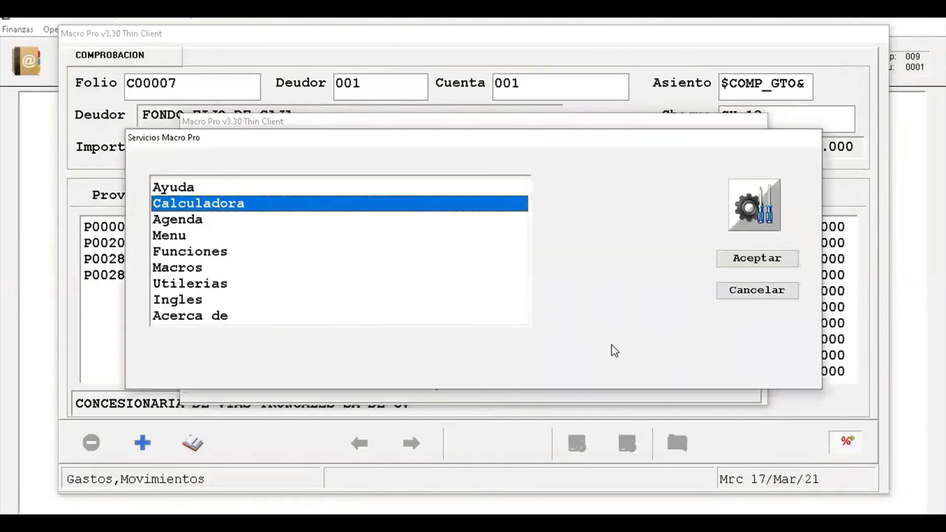
key(Return)
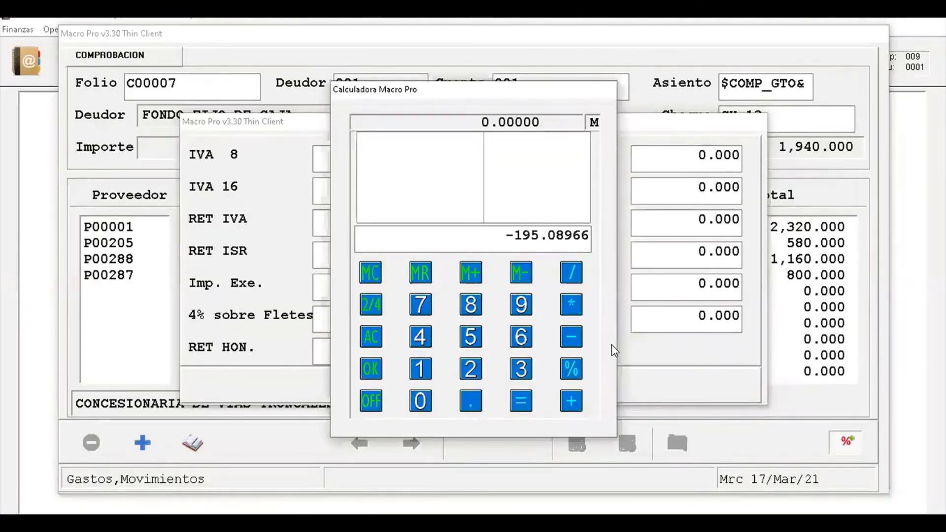
text(800)
key(asterisk)
text(0.16)
key(Return)
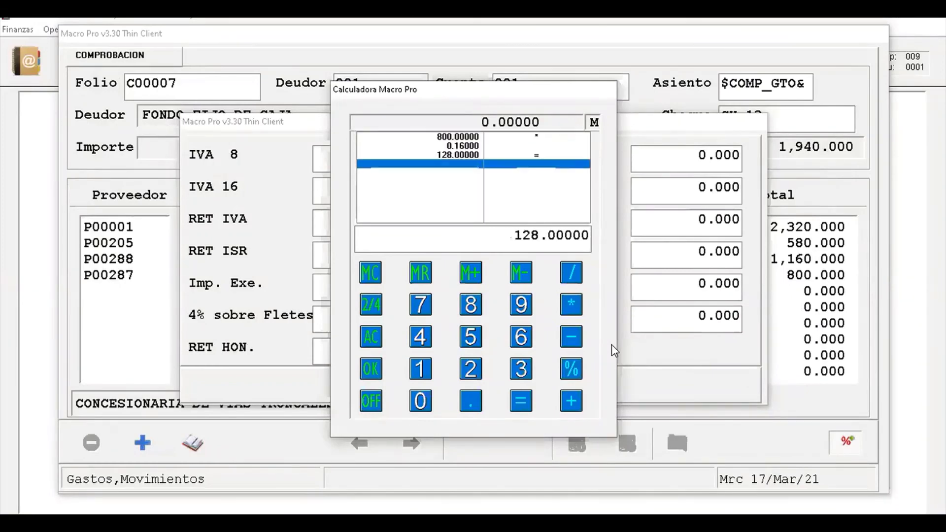
key(Return)
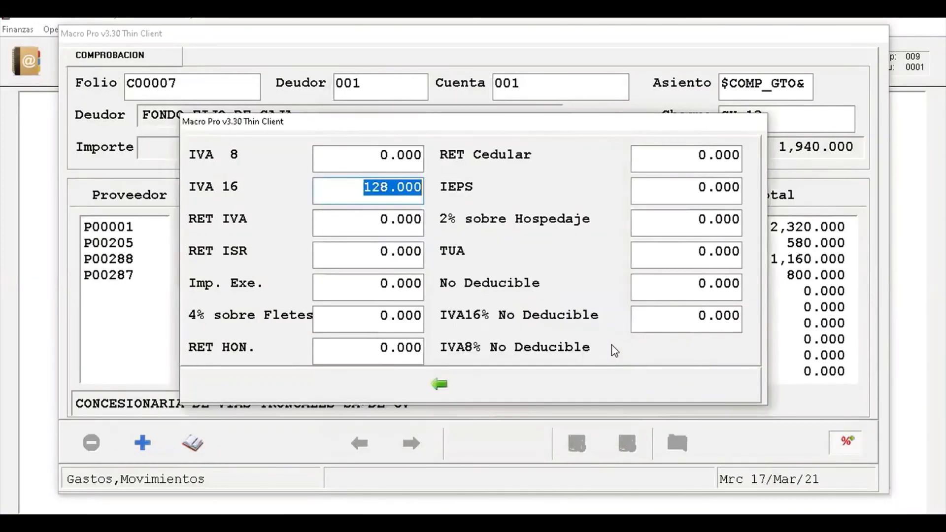
- Accept the taxes of invoice 5765, leaving every tax other than IVA 16 at zero
key(Return)
key(Return)
key(Return)
key(Return)
key(Return)
key(Return)
key(Return)
key(Return)
key(Return)
key(Return)
key(Return)
key(Return)
key(Return)
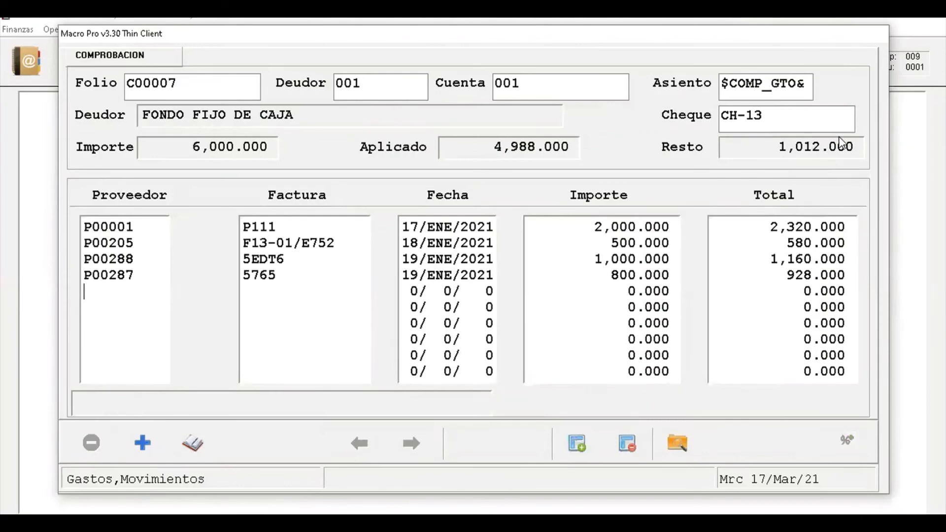
- Look up suppliers with the search term NO and choose NO DEDUCIBLES for the fifth line
click(678, 443)
key(Return)
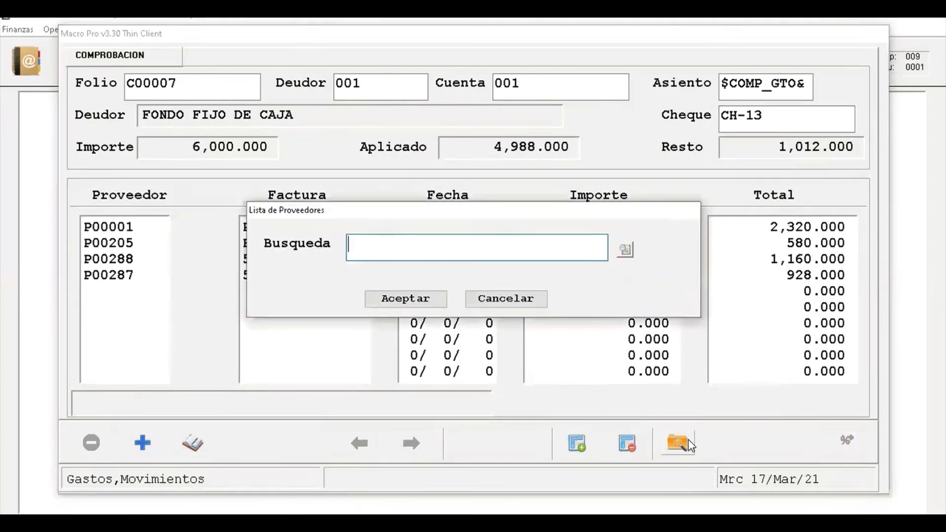
text(NO)
key(Return)
key(Return)
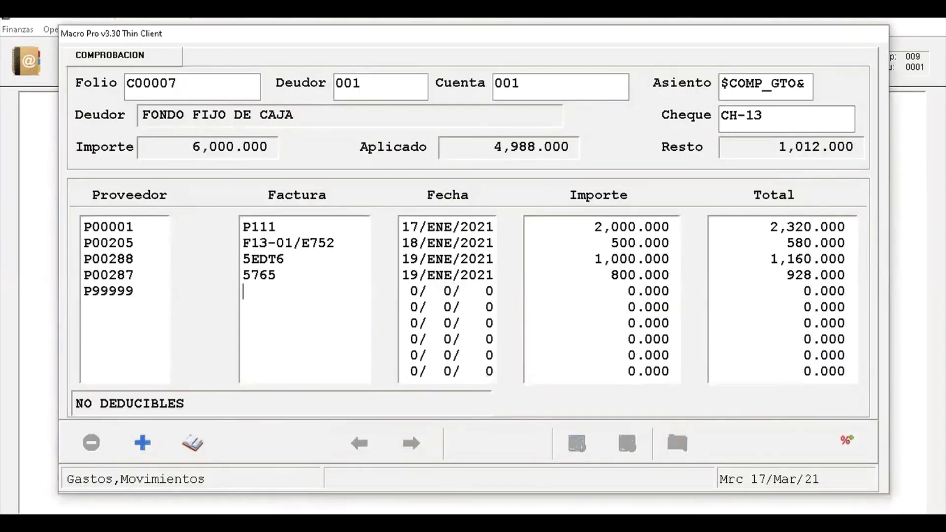
- Enter invoice E-13 for NO DEDUCIBLES with the date 20/ENE/2021 and an amount of 1012
text(E-13)
key(Return)
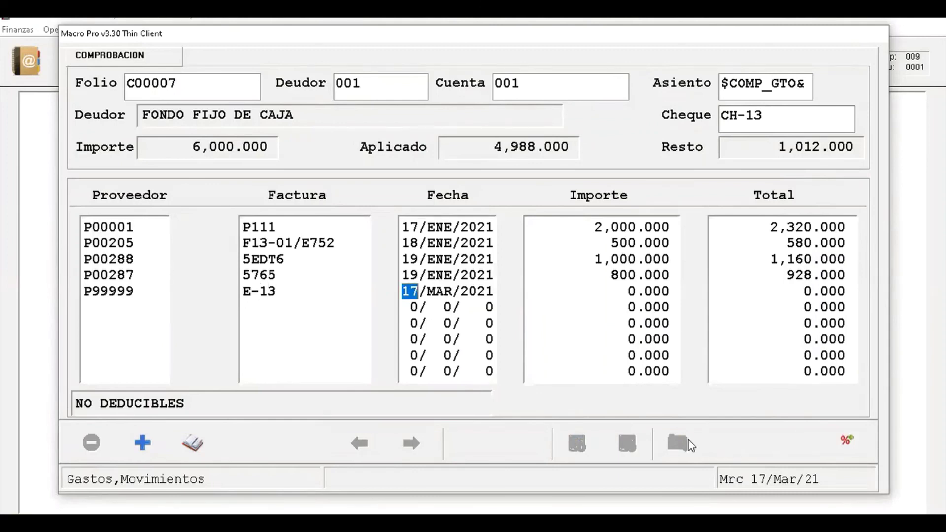
text(2021)
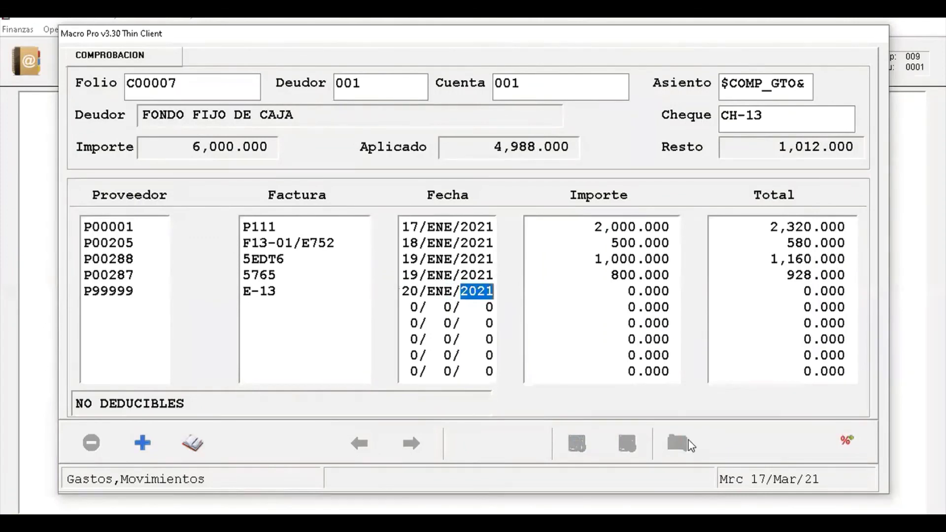
key(Return)
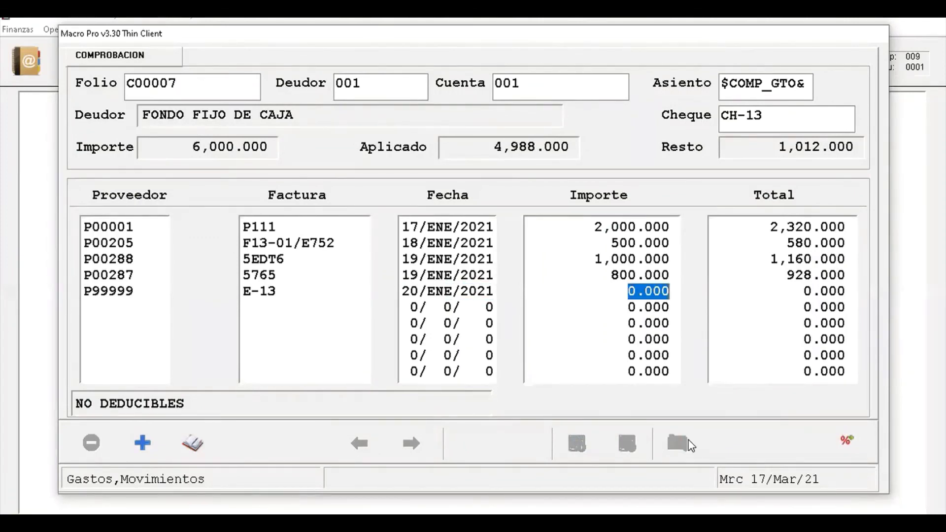
text(1012)
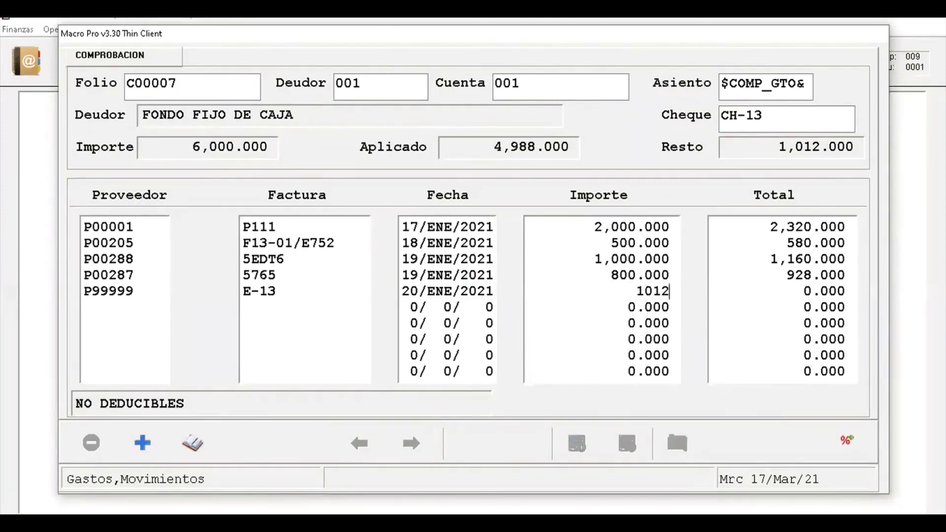
key(Return)
- List all expenses and choose 72-09, PLOMERO (NO DEDUCIBLE), as the first expense of invoice E-13
key(Return)
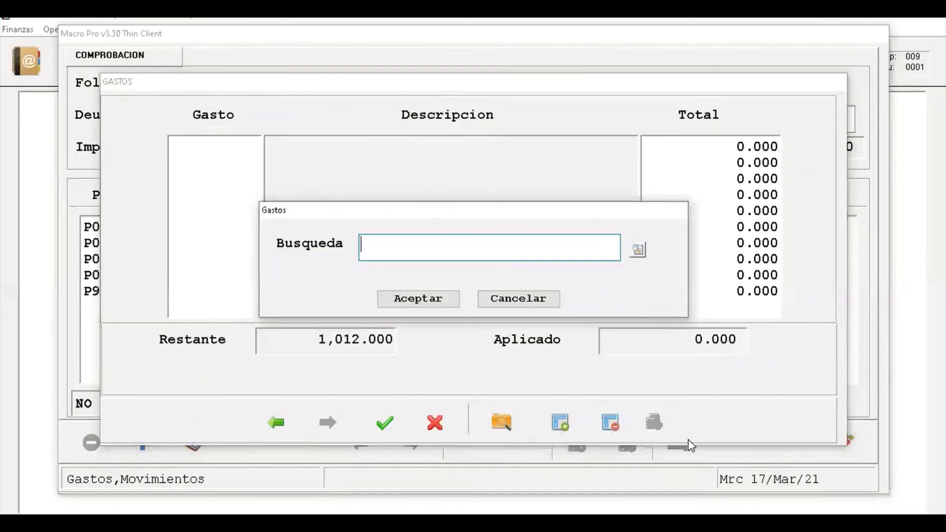
key(Return)
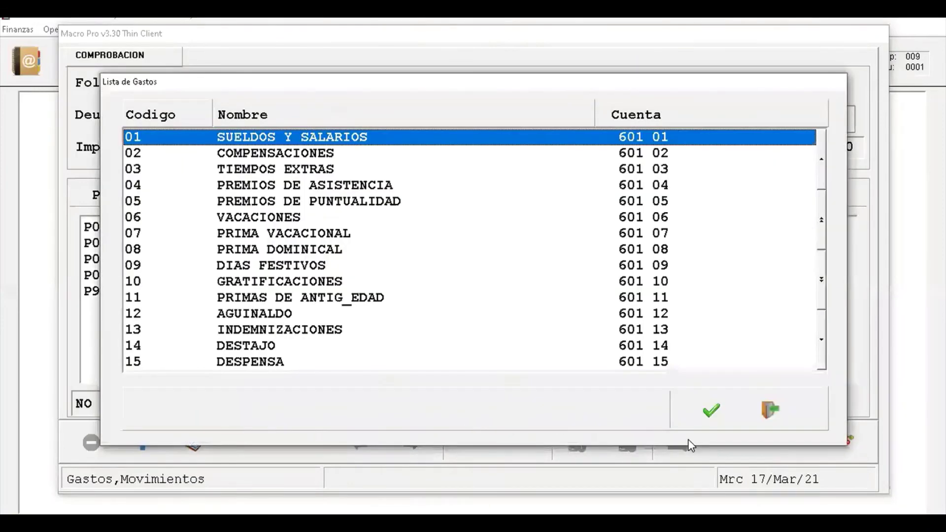
key(End)
key(Up)
key(Up)
key(Up)
key(Up)
key(Up)
key(Up)
key(Up)
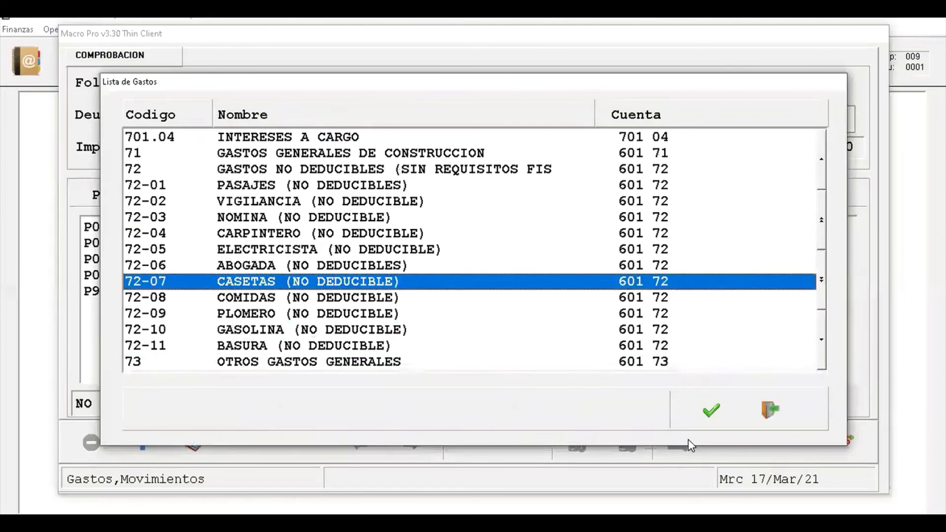
key(Down)
key(Down)
key(Down)
key(Down)
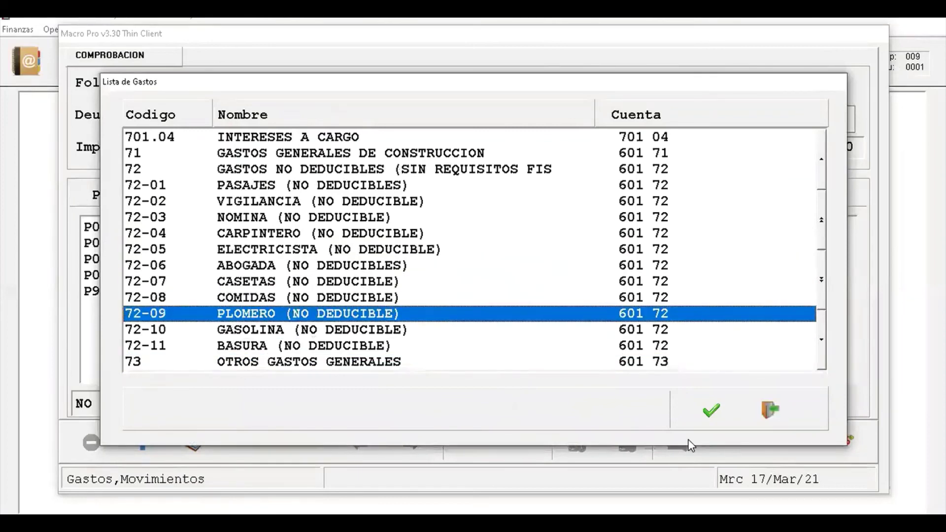
key(Return)
key(Return)
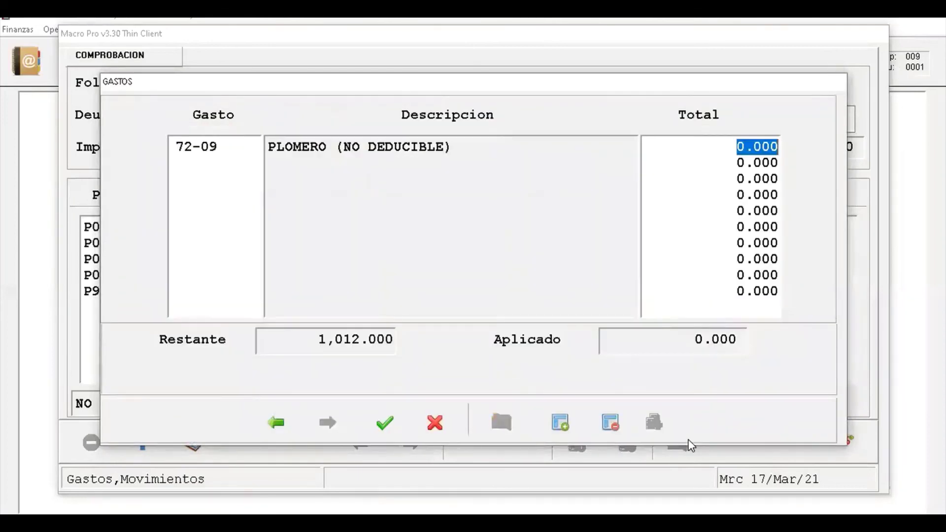
- Allocate 500 of invoice E-13 to the plumber expense with the concept PLOMERO
text(500)
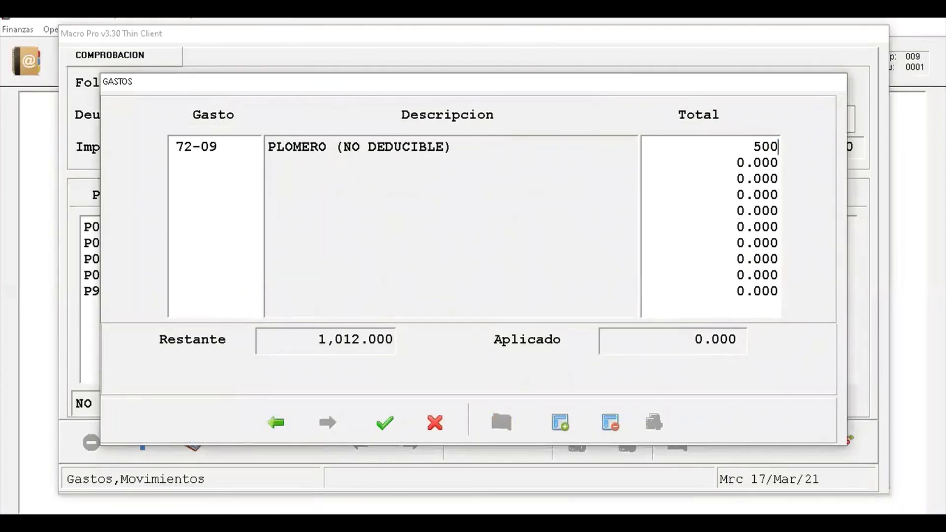
key(Return)
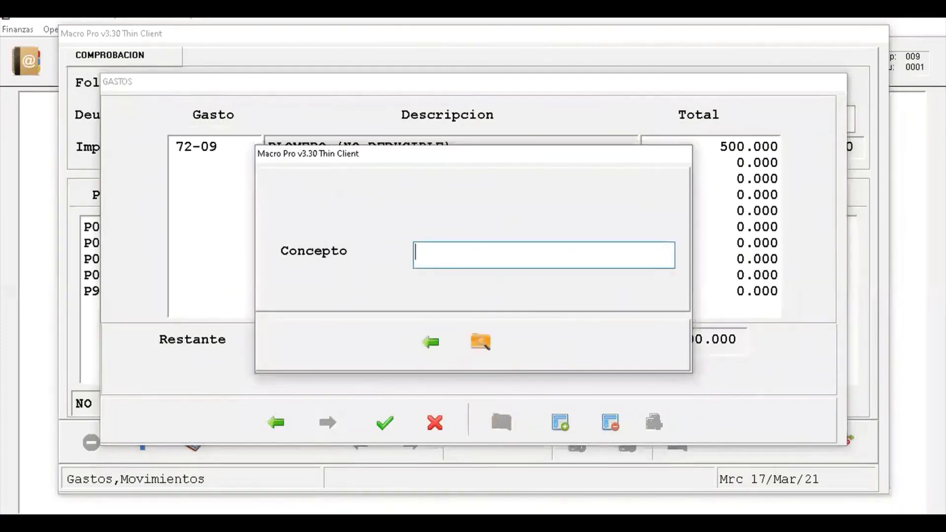
text(PLOMERO)
key(Return)
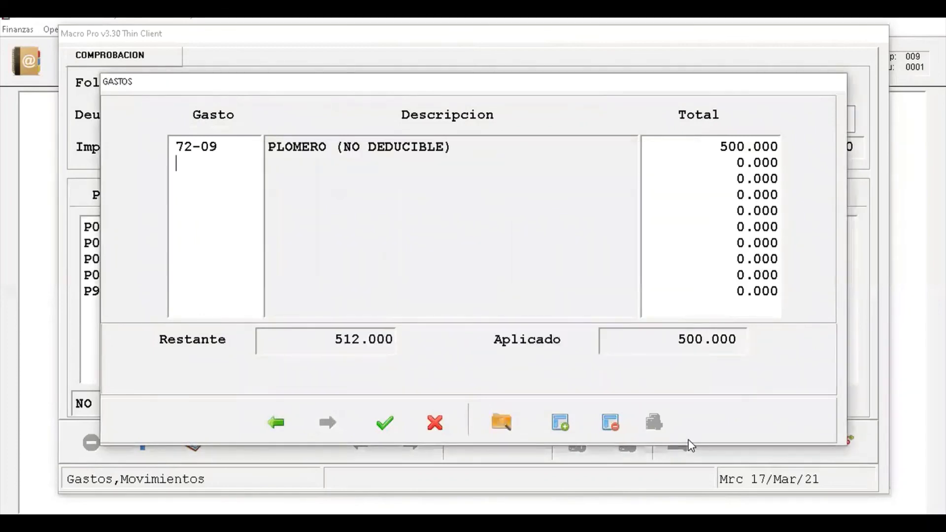
- List all expenses again and choose 72-08, COMIDAS (NO DEDUCIBLE), as the second expense of invoice E-13
key(Return)
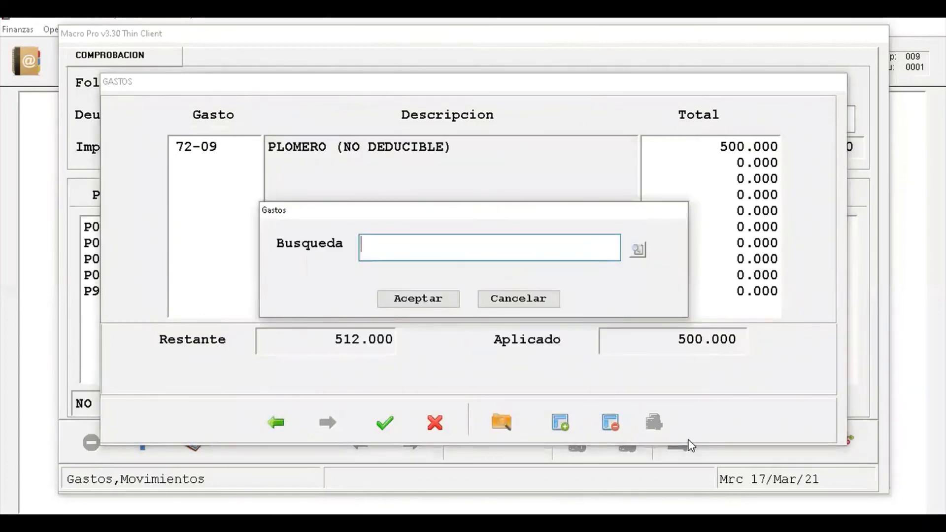
key(Return)
key(End)
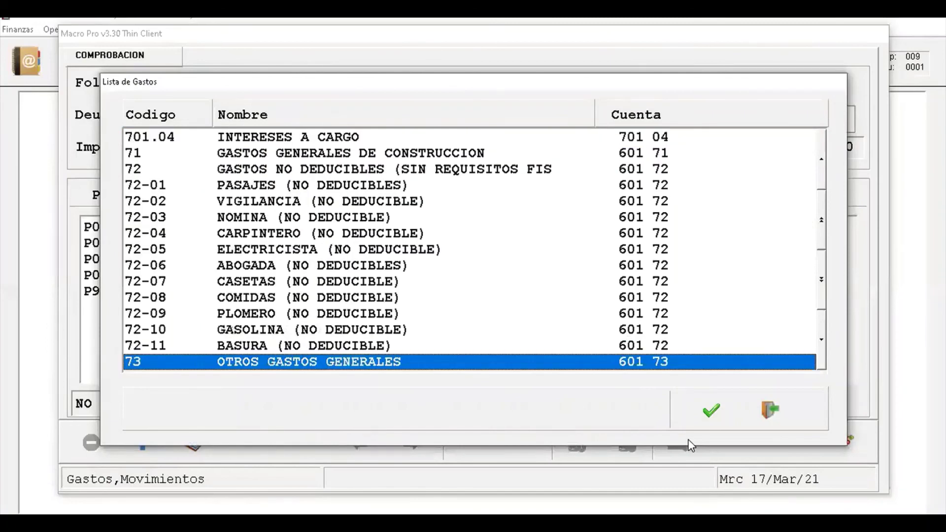
key(Up)
key(Up)
key(Up)
key(Up)
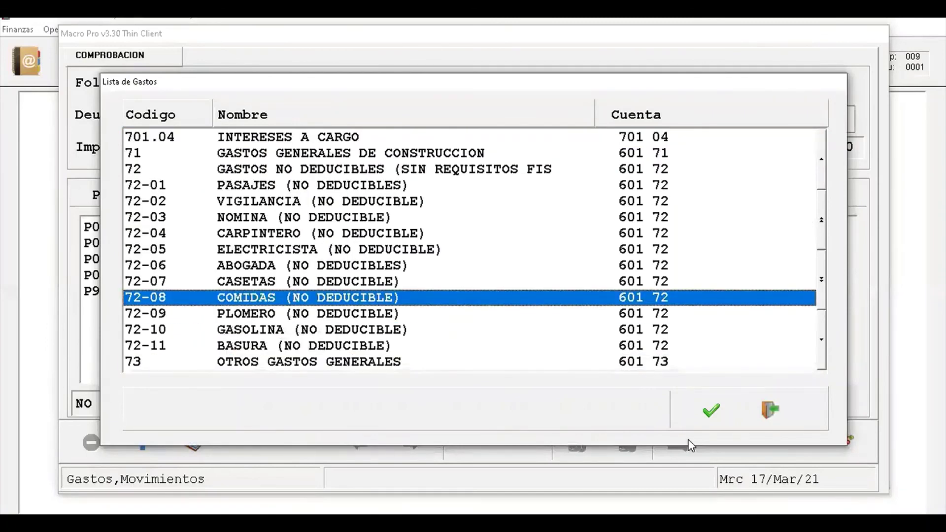
key(Return)
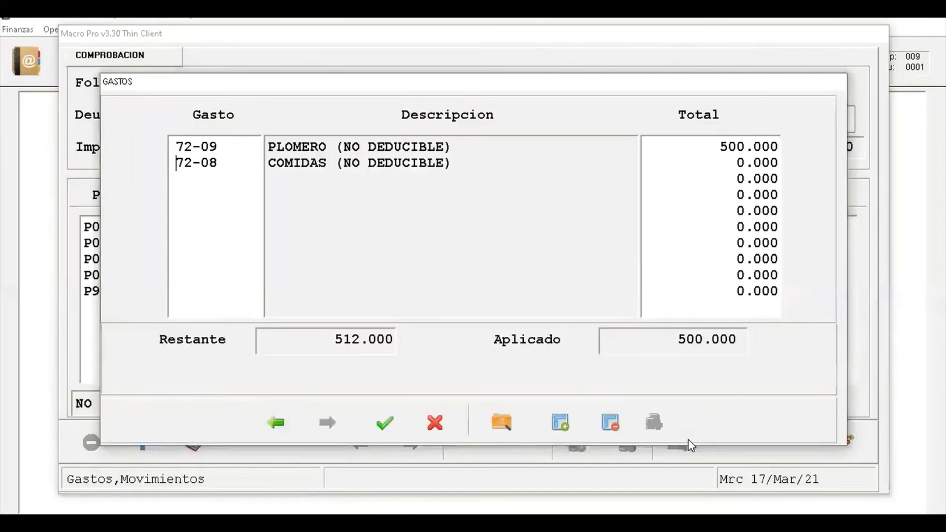
key(Return)
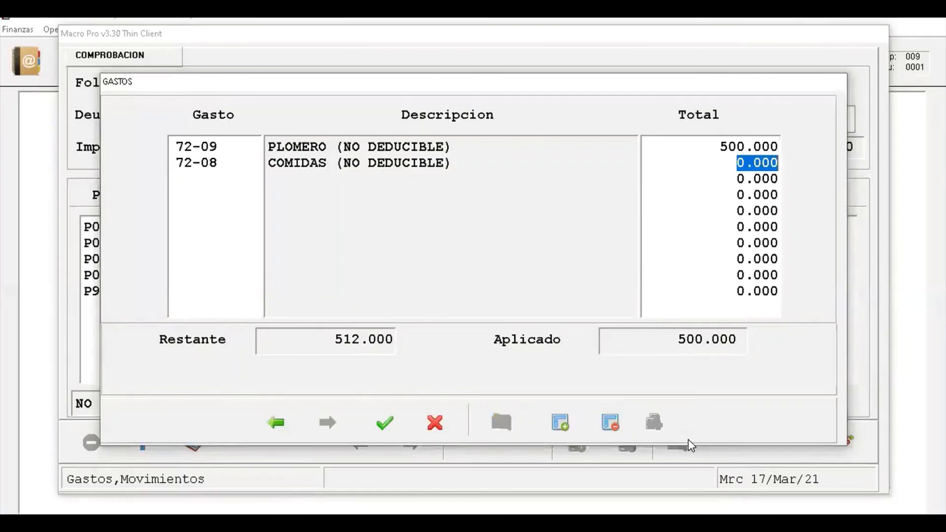
- Allocate 300 of invoice E-13 to the non-deductible meals expense with the concept COMIDAS
text(3)
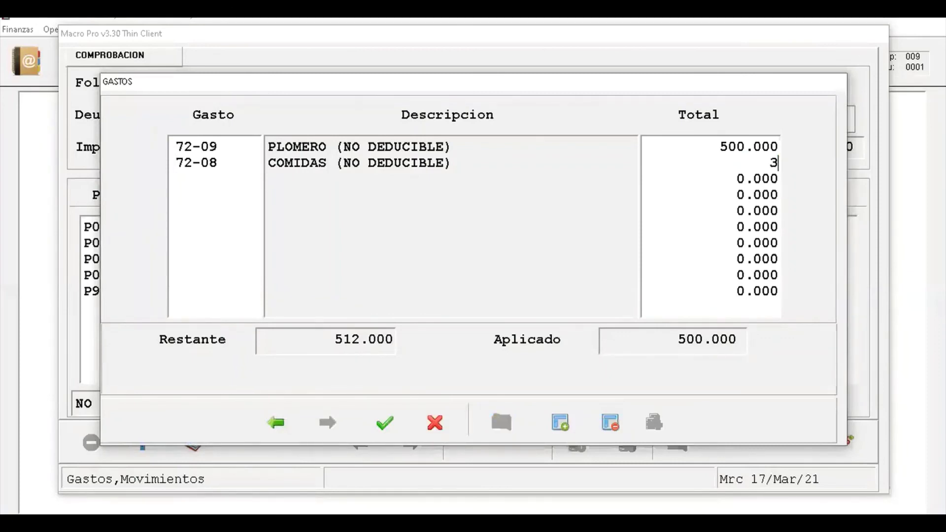
text(00)
key(Return)
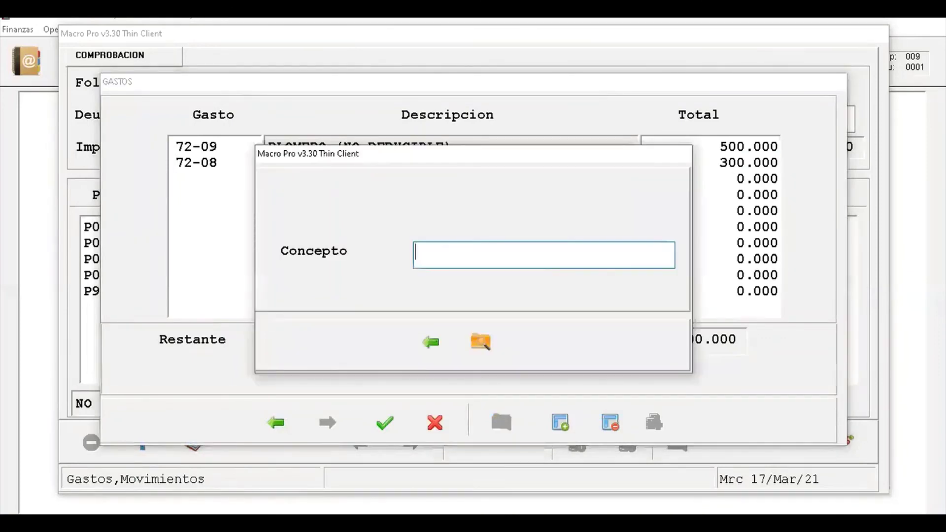
text(COMIDAS)
key(Return)
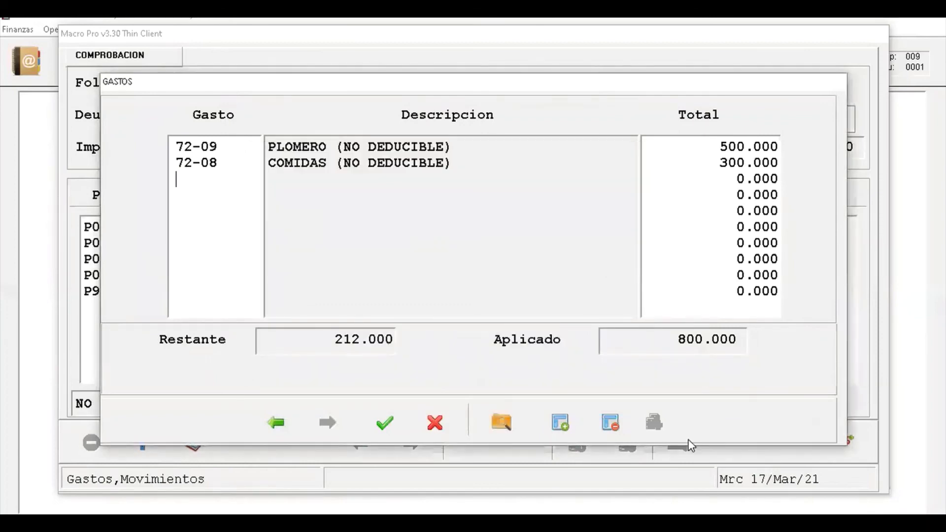
- List all expenses and choose 72-11, BASURA (NO DEDUCIBLE), as the third expense of invoice E-13
key(Return)
key(Return)
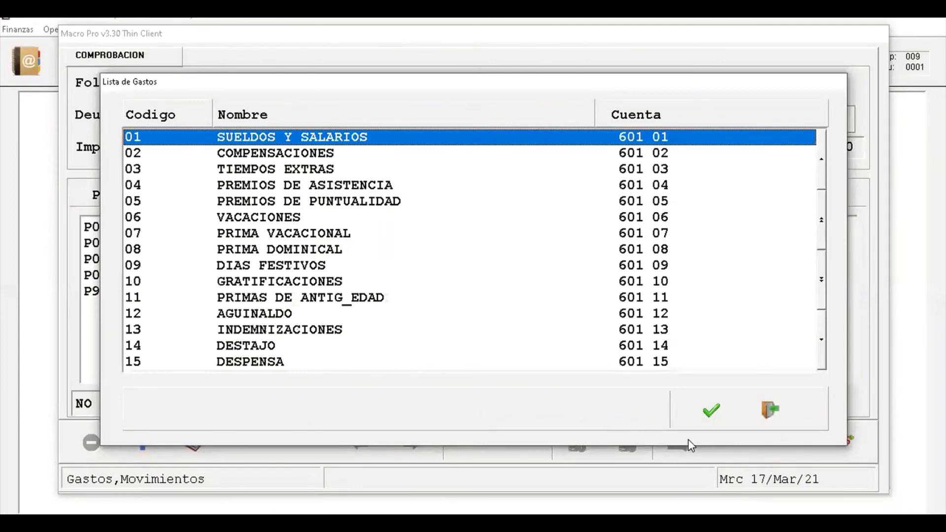
key(End)
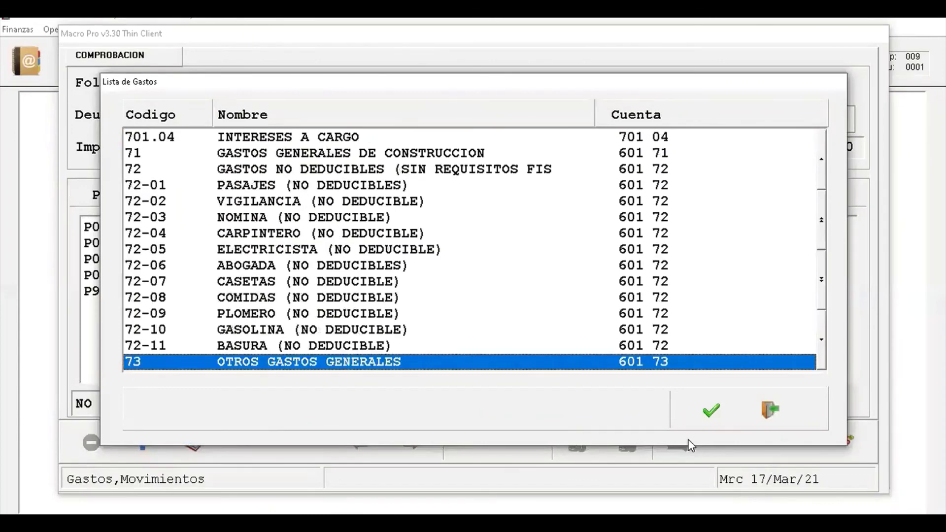
key(Up)
key(Up)
key(Up)
key(Up)
key(Up)
key(Up)
key(Down)
key(Down)
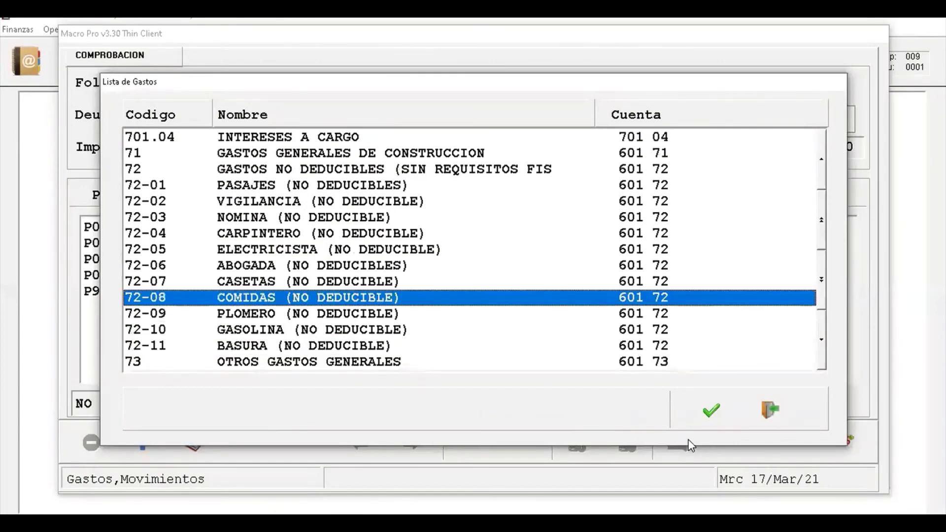
key(Down)
key(Down)
key(Down)
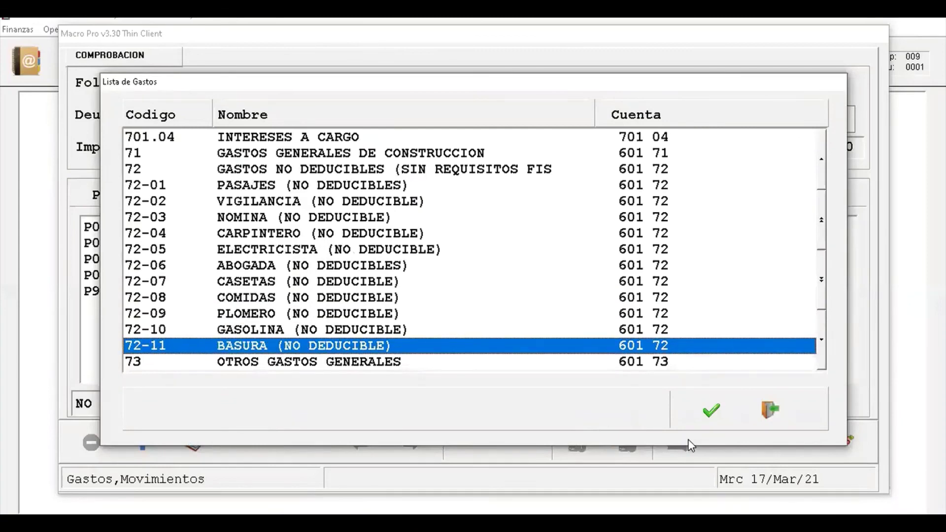
key(Return)
key(Return)
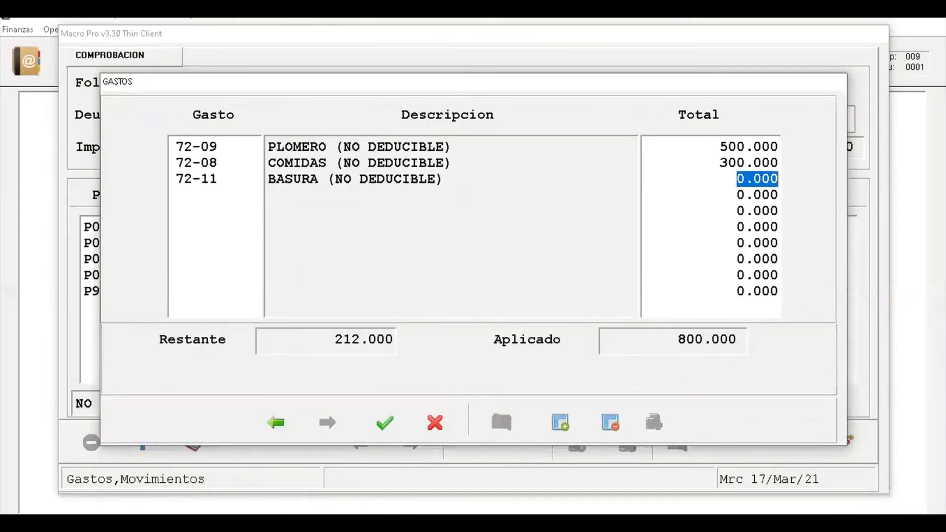
- Allocate 100 of invoice E-13 to the garbage expense with the concept BASURA
text(100)
key(Return)
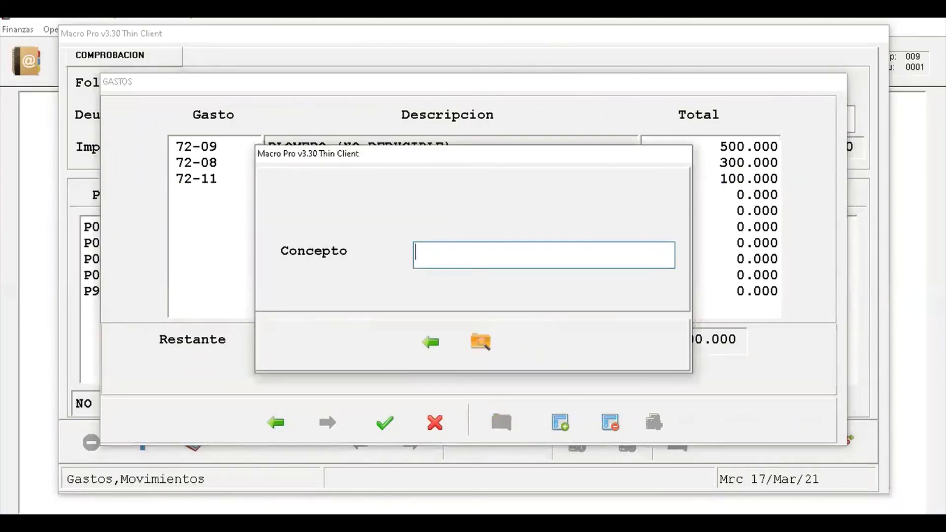
text(BASURA)
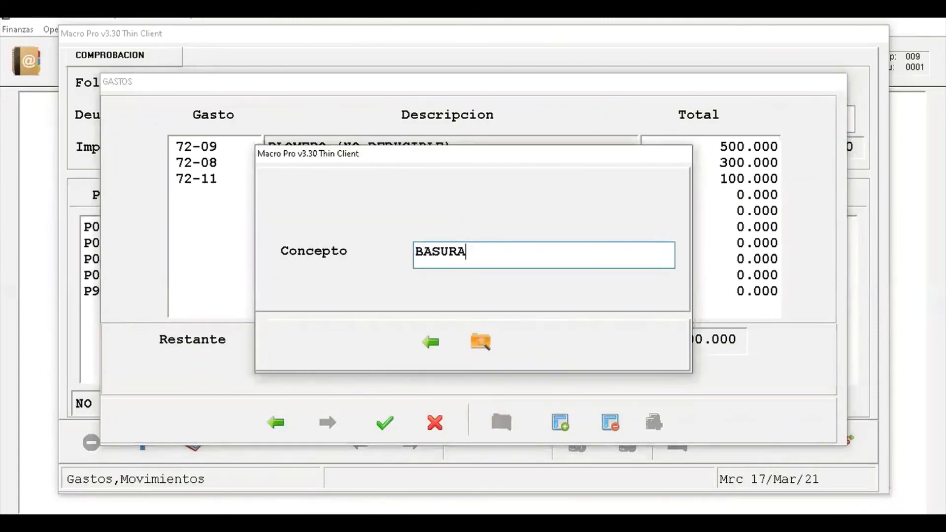
key(Return)
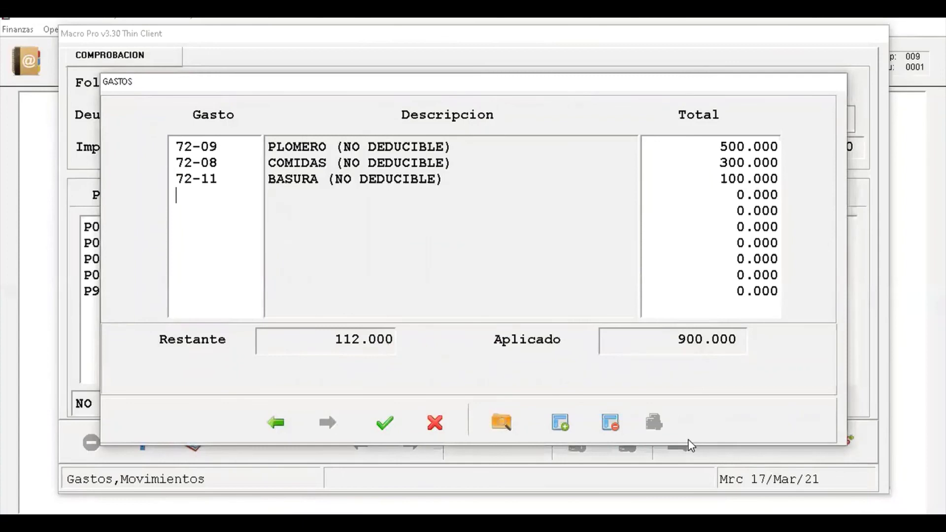
- List all expenses and choose 72-04, CARPINTERO (NO DEDUCIBLE), as the fourth expense of invoice E-13
key(F2)
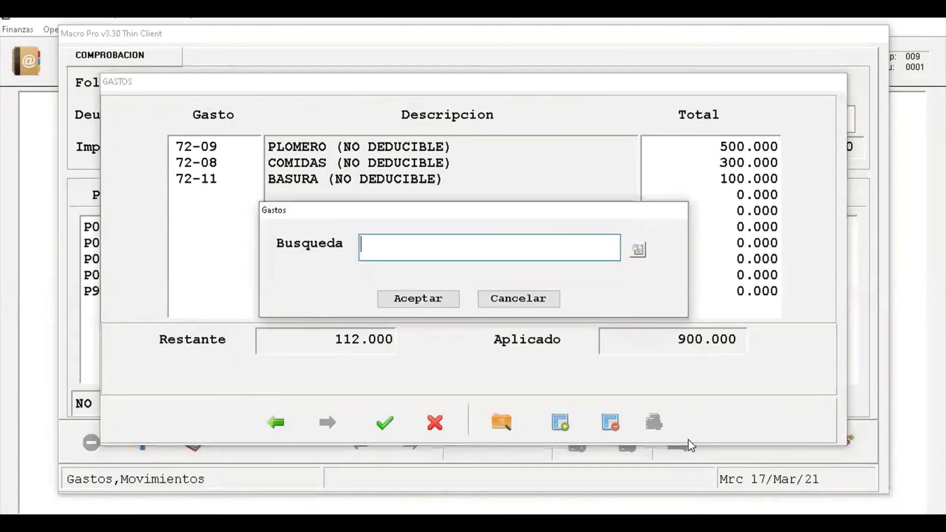
key(Return)
key(End)
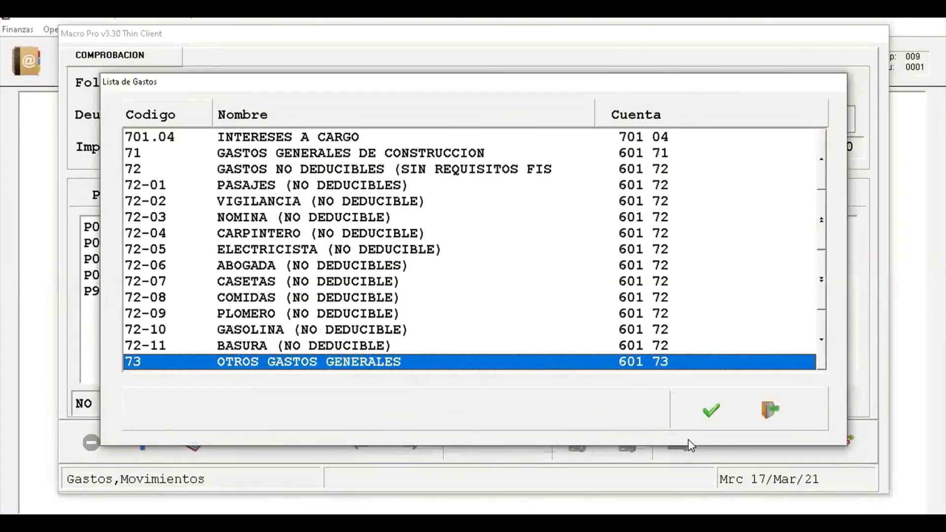
key(Up)
key(Up)
key(Up)
key(Up)
key(Up)
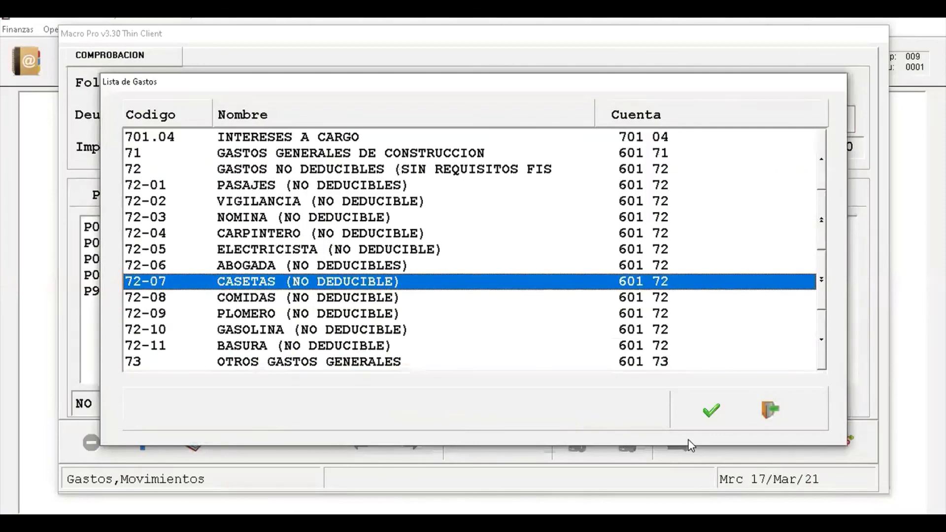
key(Down)
key(Down)
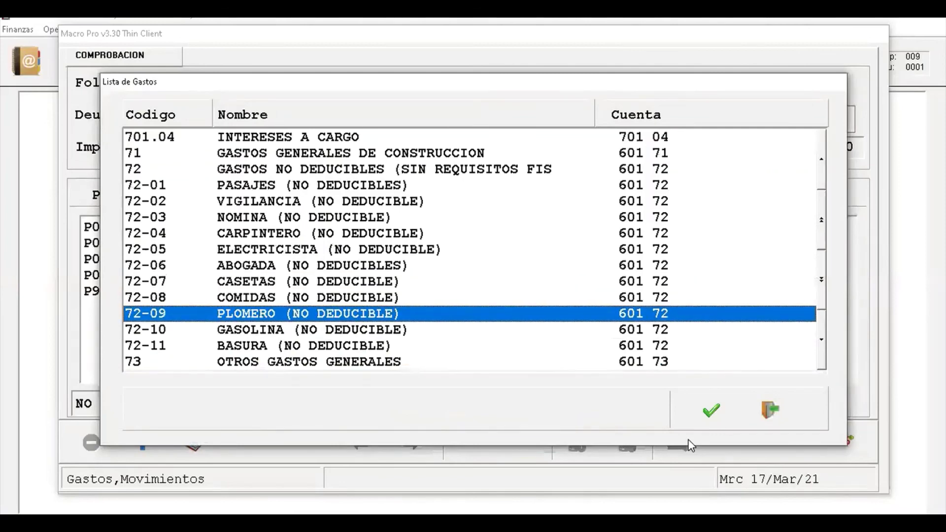
key(Up)
key(Up)
key(Up)
key(Up)
key(Up)
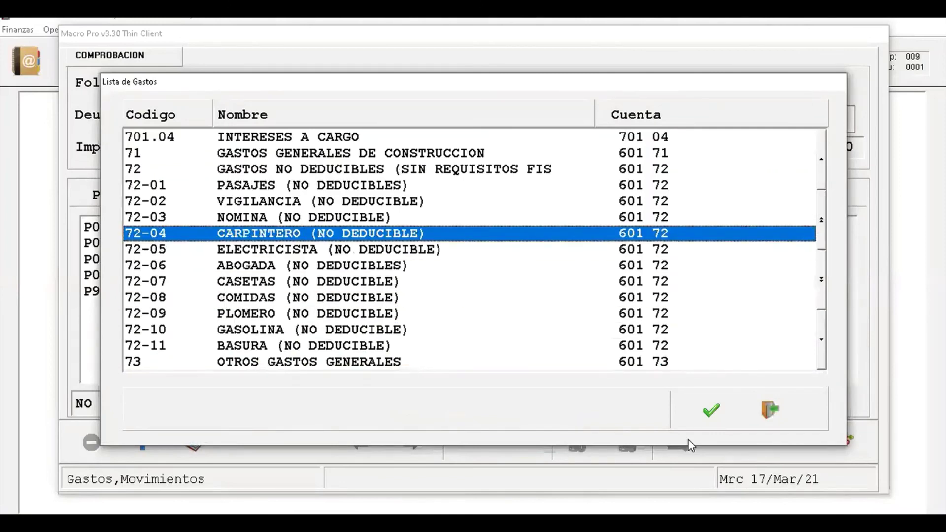
key(Return)
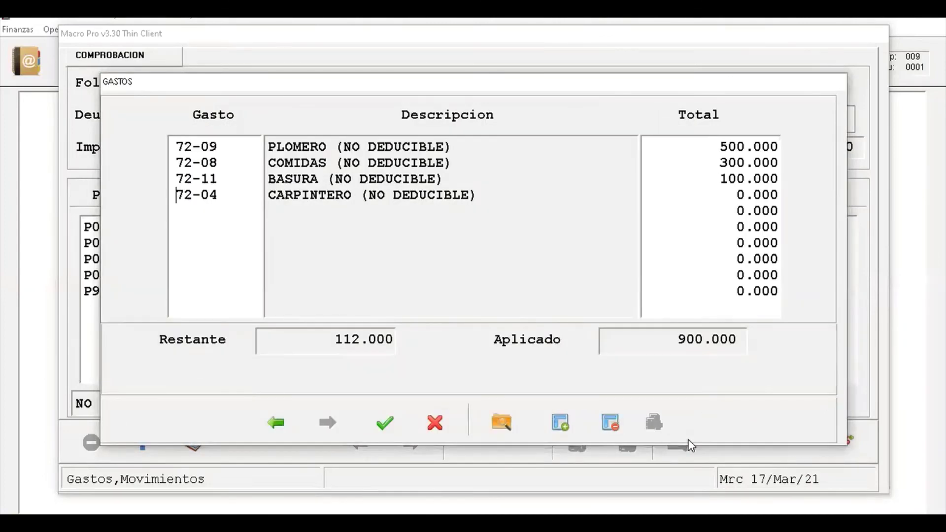
key(Return)
- Allocate 112 of invoice E-13 to the carpenter expense with the concept CARPINTERO
text(112)
key(Return)
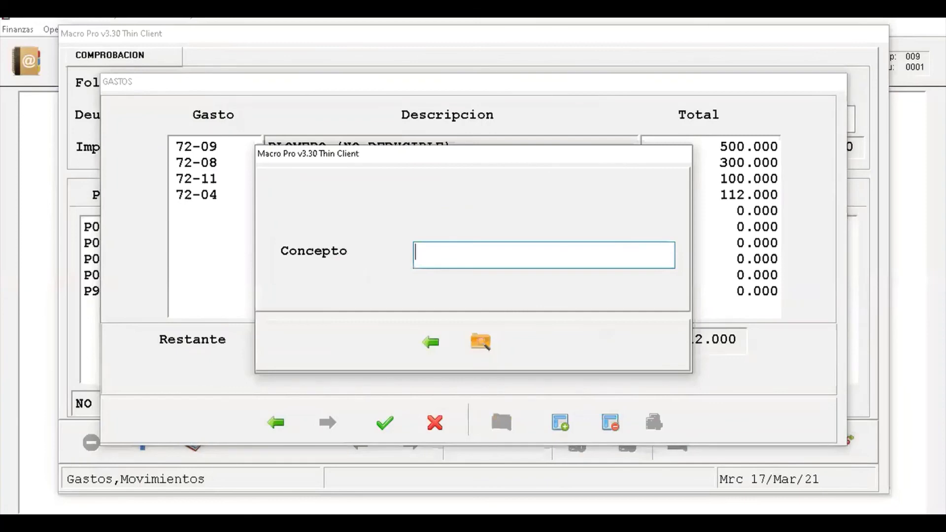
text(CARPN)
key(BackSpace)
text(INTERO)
key(Return)
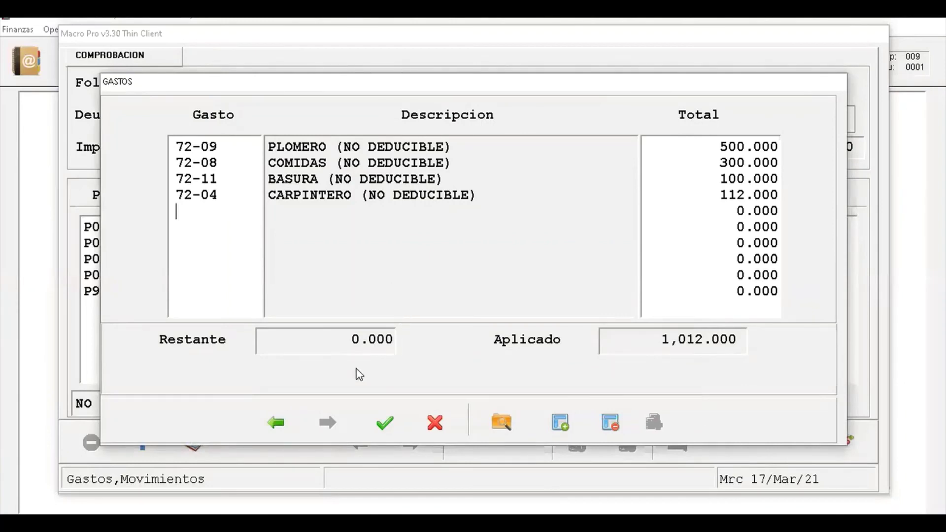
- Accept the expense allocation of invoice E-13 without any taxes and finish the invoice list to generate the accounting entry
click(389, 432)
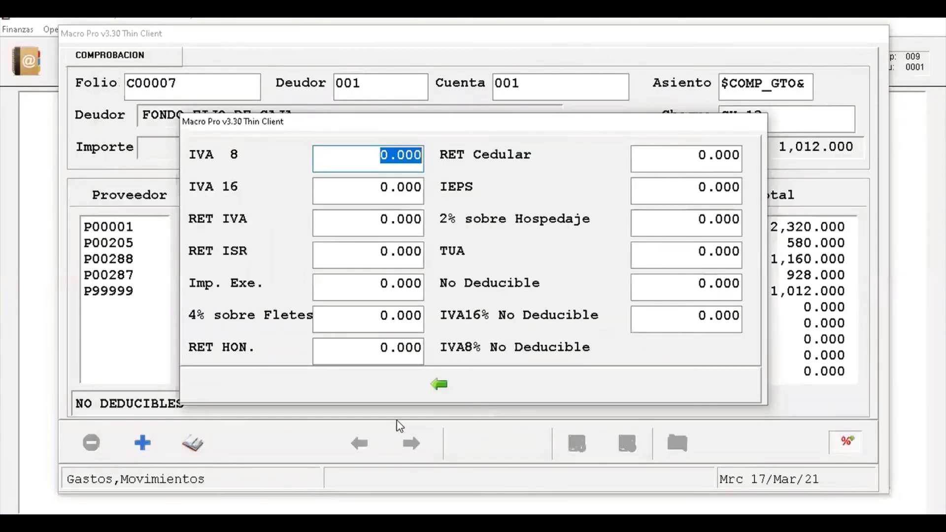
click(439, 385)
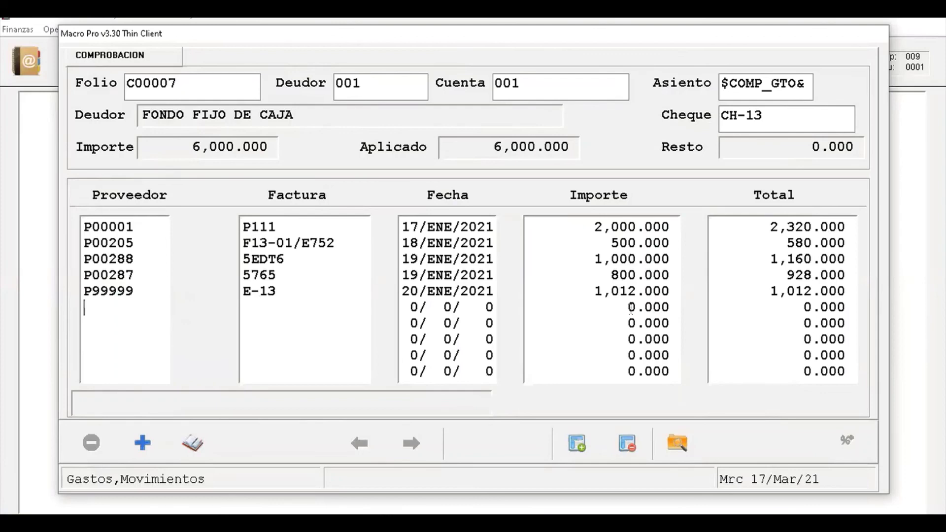
key(Return)
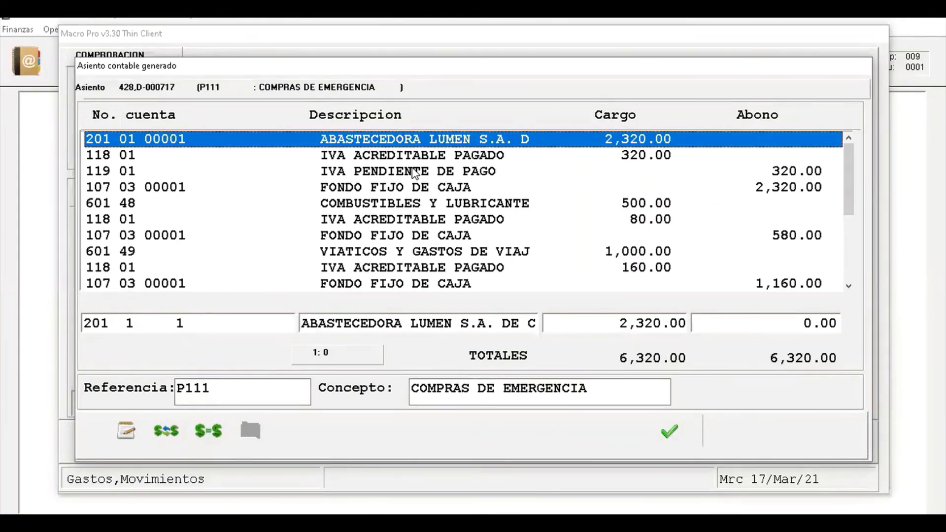
- Examine the generated entry's lines for invoice P111: the supplier charge, both IVA accounts and the petty cash credit
key(Down)
key(Down)
key(Down)
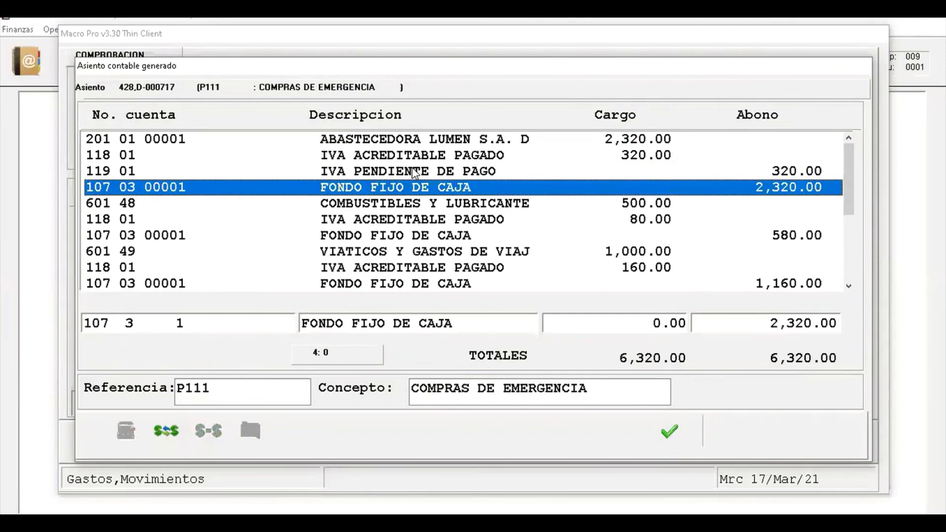
key(Up)
key(Up)
key(Up)
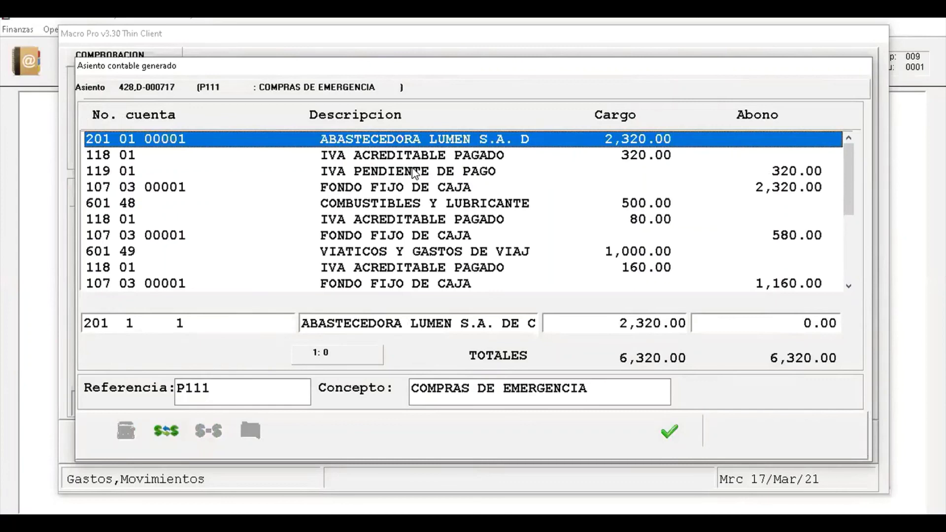
key(Down)
key(Down)
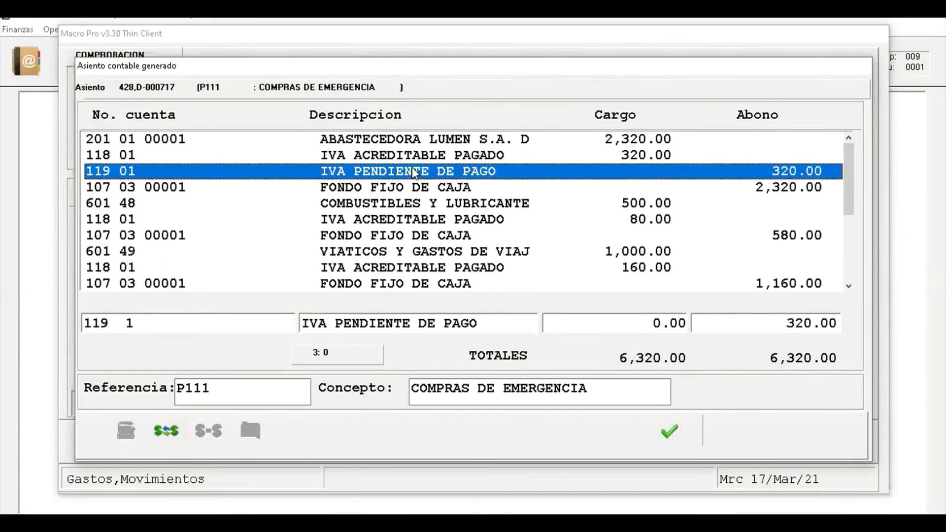
key(Up)
key(Down)
key(Down)
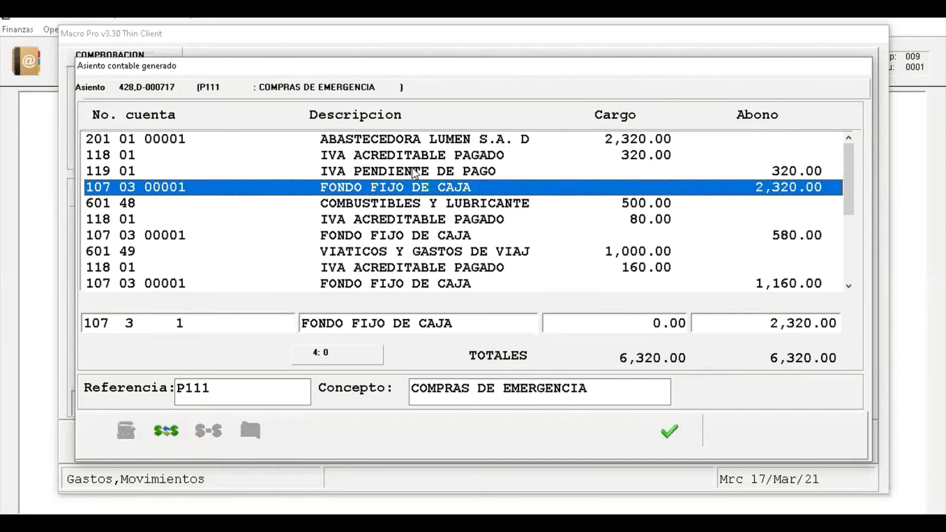
- Examine the entry lines for fuel invoice F13-01/E752: the expense, its creditable IVA and the petty cash credit
key(Down)
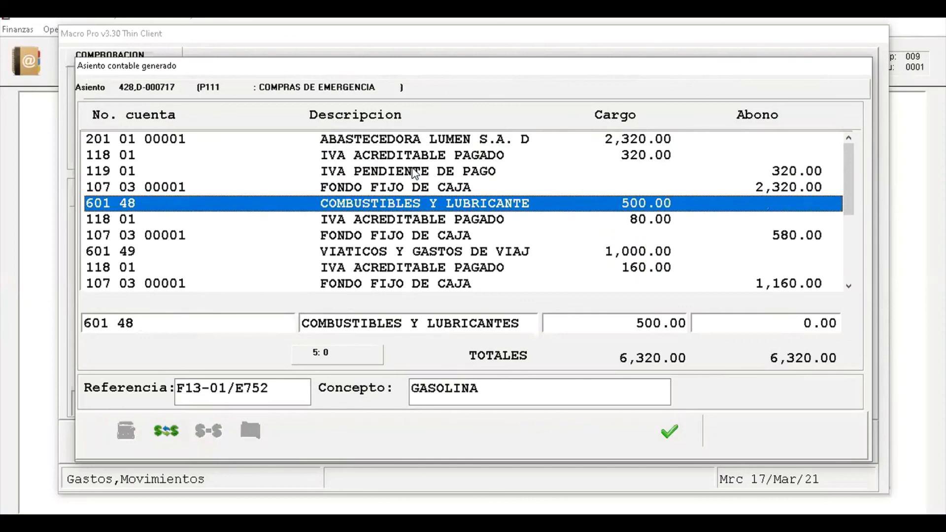
key(Down)
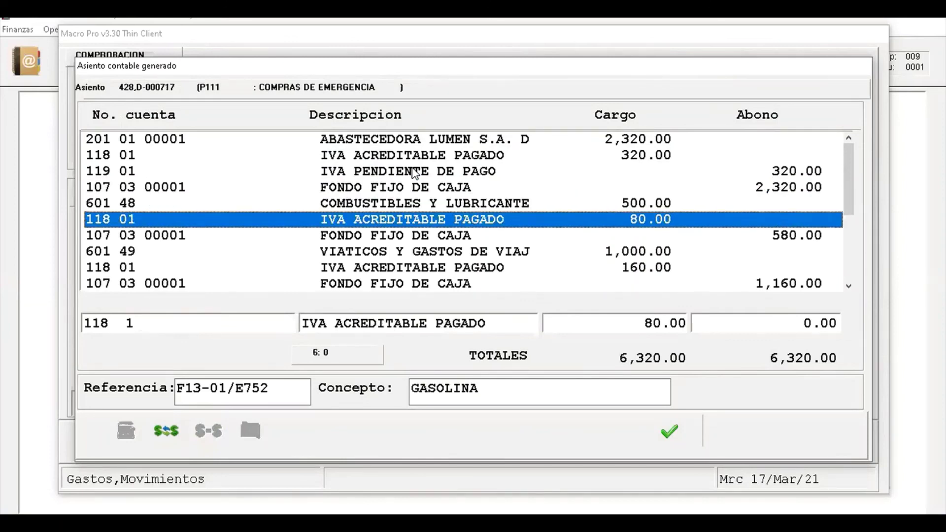
key(Down)
key(Up)
key(Up)
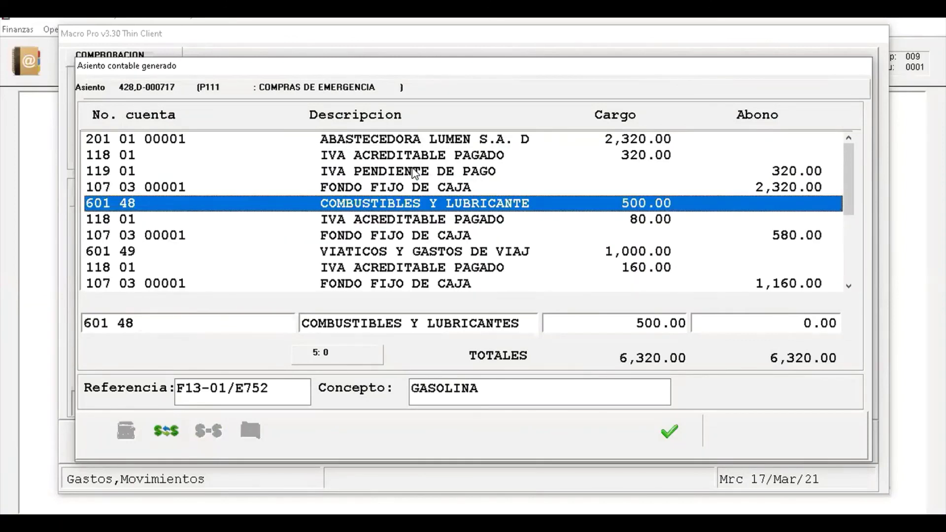
key(Down)
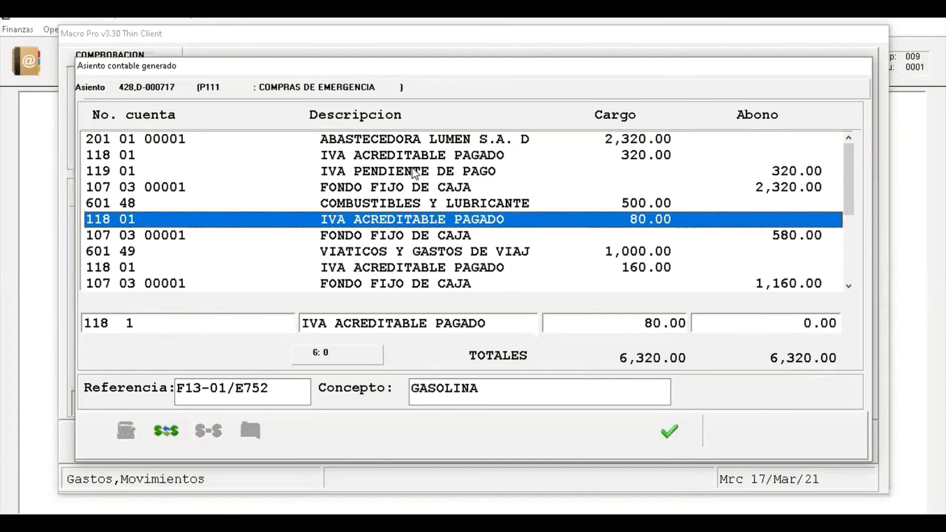
key(Down)
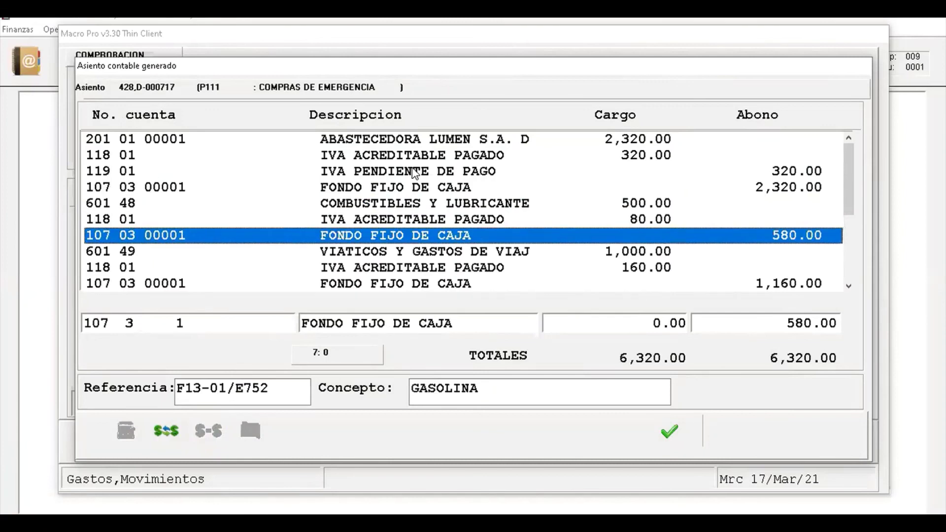
- Examine the entry's remaining lines for the meal, toll and non-deductible invoices down to the last petty cash credit
key(Down)
key(Down)
key(Down)
key(Down)
key(Down)
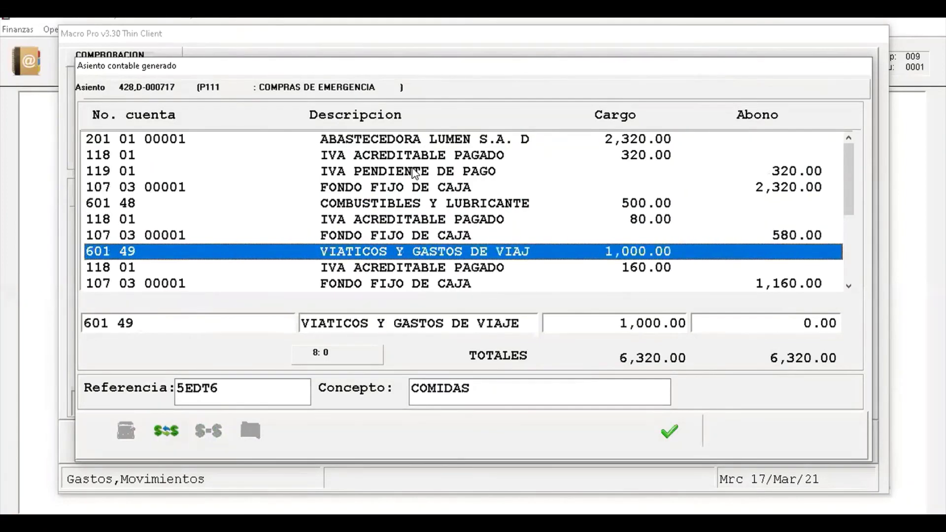
key(Down)
key(Down)
key(Down)
key(Down)
key(Down)
key(Down)
key(Down)
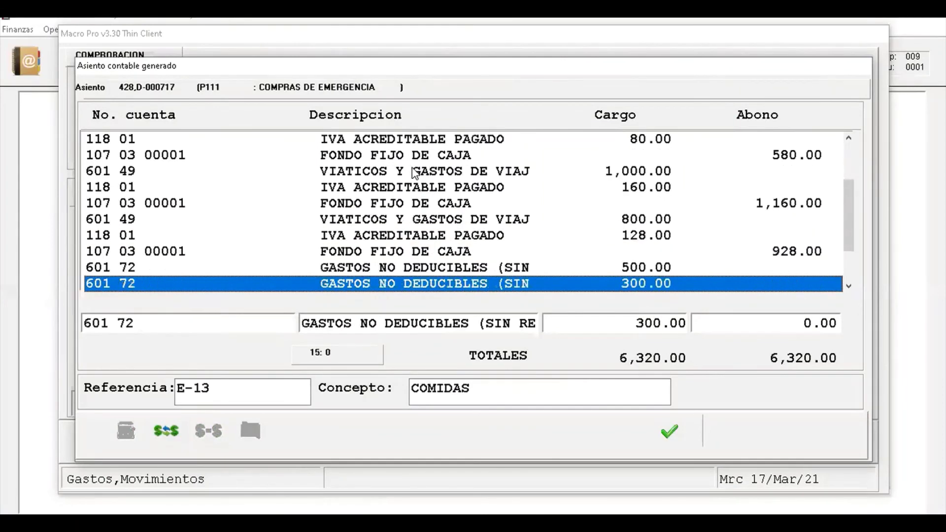
key(Up)
key(Up)
key(Up)
key(Up)
key(Up)
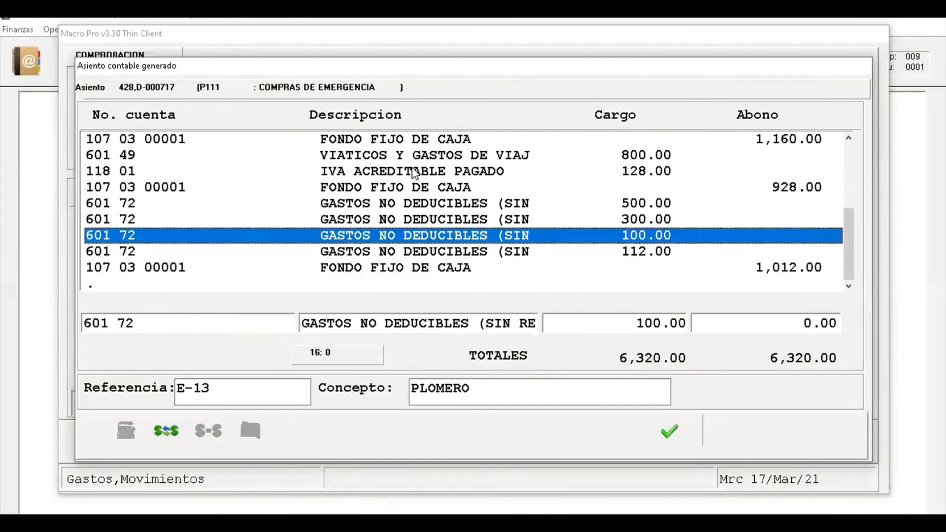
key(Down)
key(Down)
key(Down)
key(Down)
key(Down)
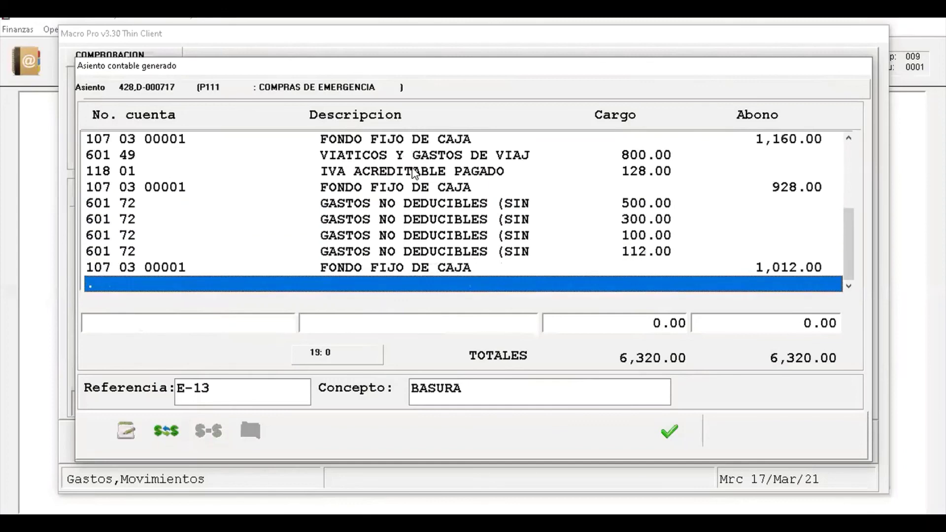
key(Up)
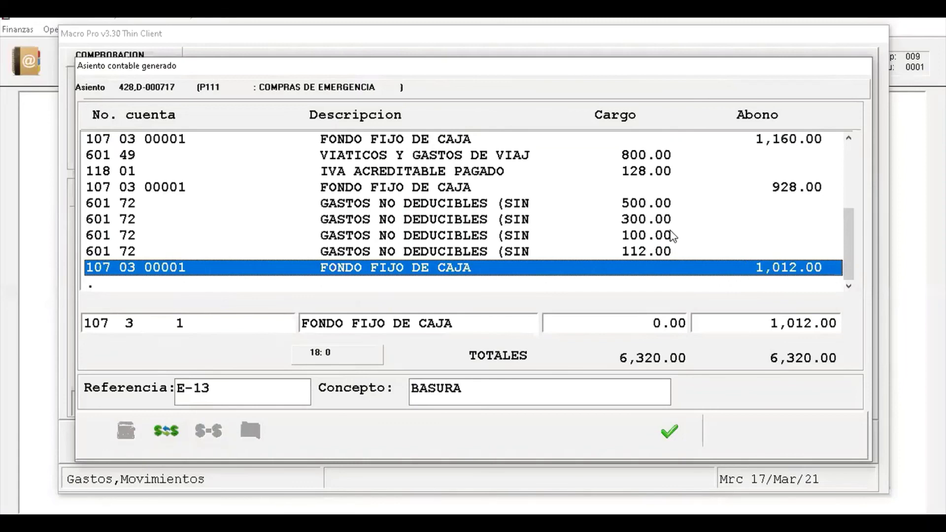
- Go back to the start of the generated accounting entry and review all its charges and credits through to the end
key(Up)
key(Up)
key(Up)
key(Up)
key(Up)
key(Up)
key(Up)
key(Up)
key(Up)
key(Up)
key(Up)
key(Up)
key(Up)
key(Up)
key(Up)
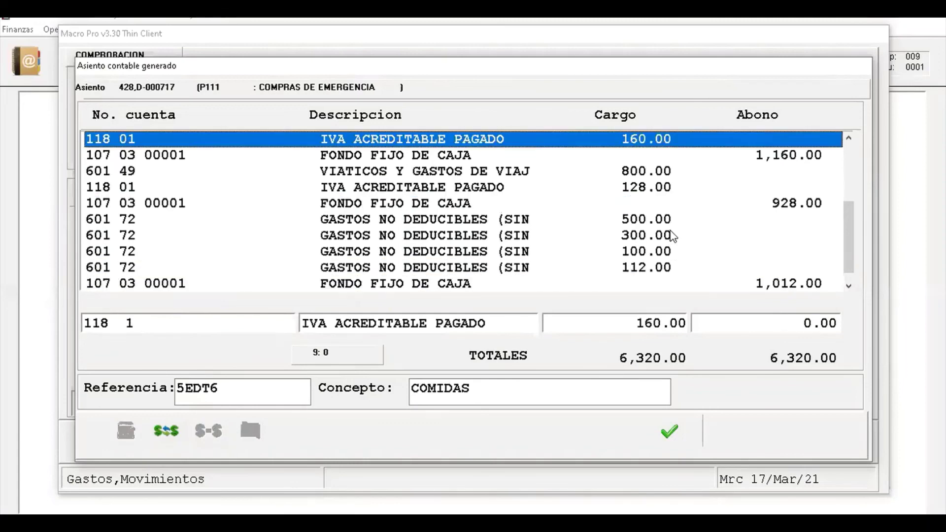
key(Up)
key(Up)
key(Up)
key(Down)
key(Down)
key(Down)
key(Down)
key(Down)
key(Down)
key(Down)
key(Down)
key(Down)
key(Down)
key(Down)
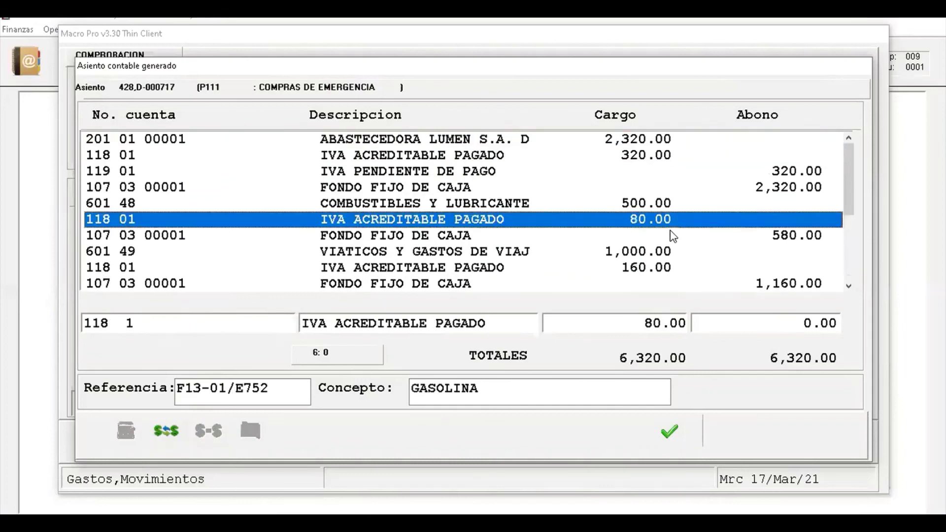
key(Down)
key(Down)
key(Down)
key(Down)
key(Down)
key(Down)
key(Down)
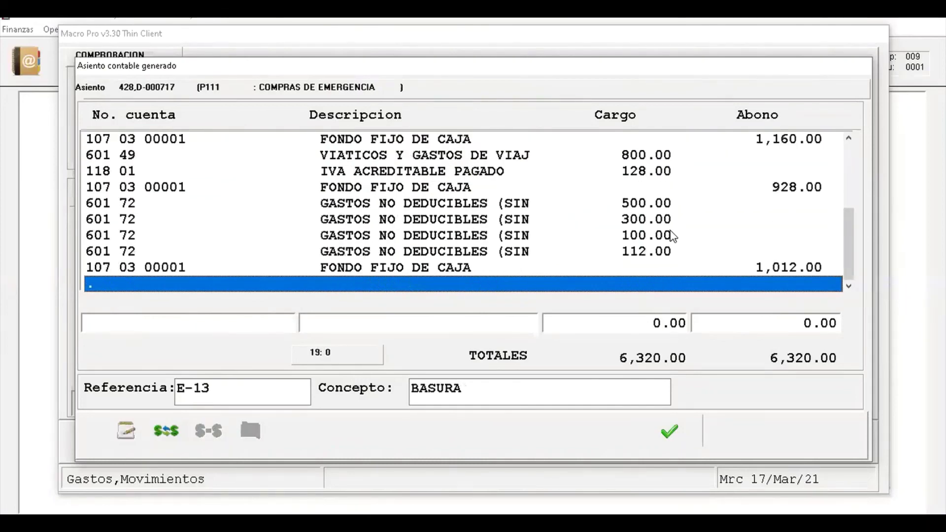